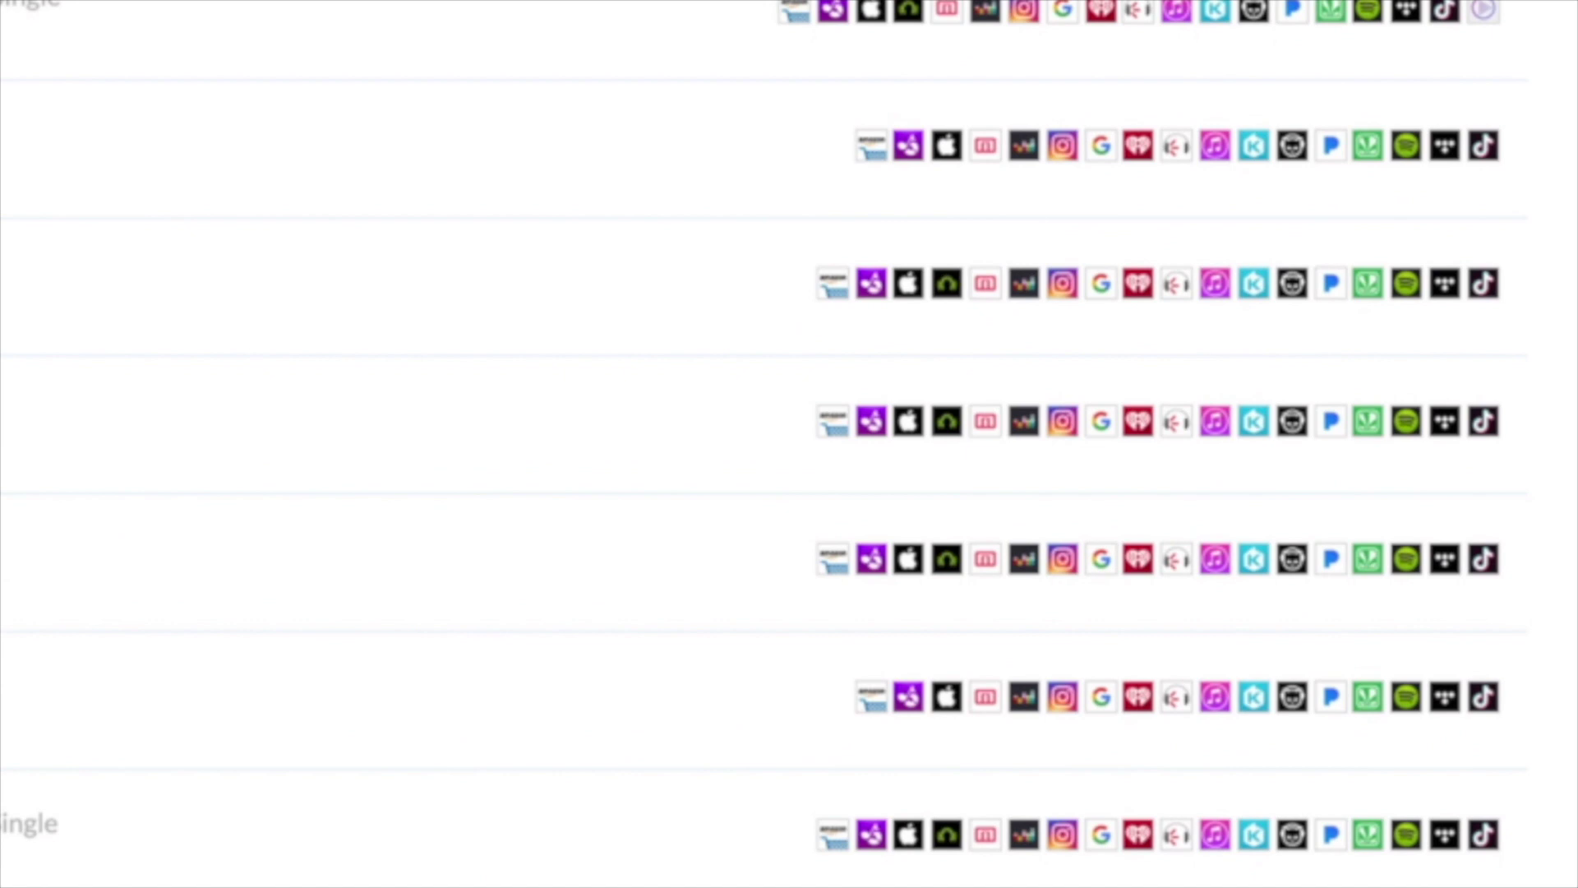
Step: Open the release page of the single "Like a Fool" and look through its details
left_click(443, 834)
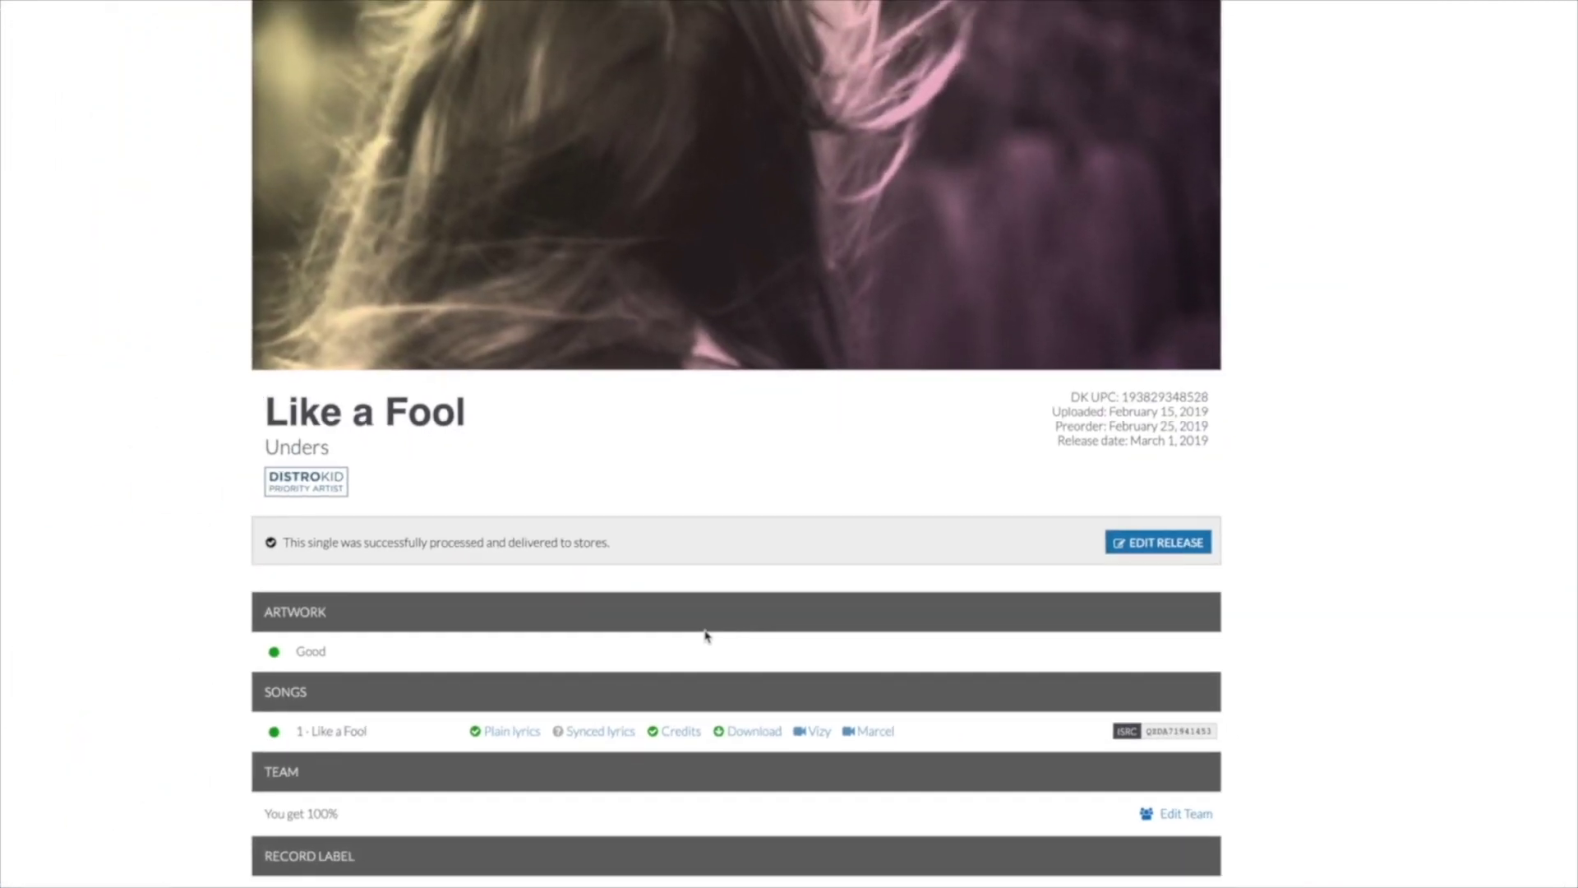
scroll(723, 616, "down", 7)
scroll(739, 607, "up", 3)
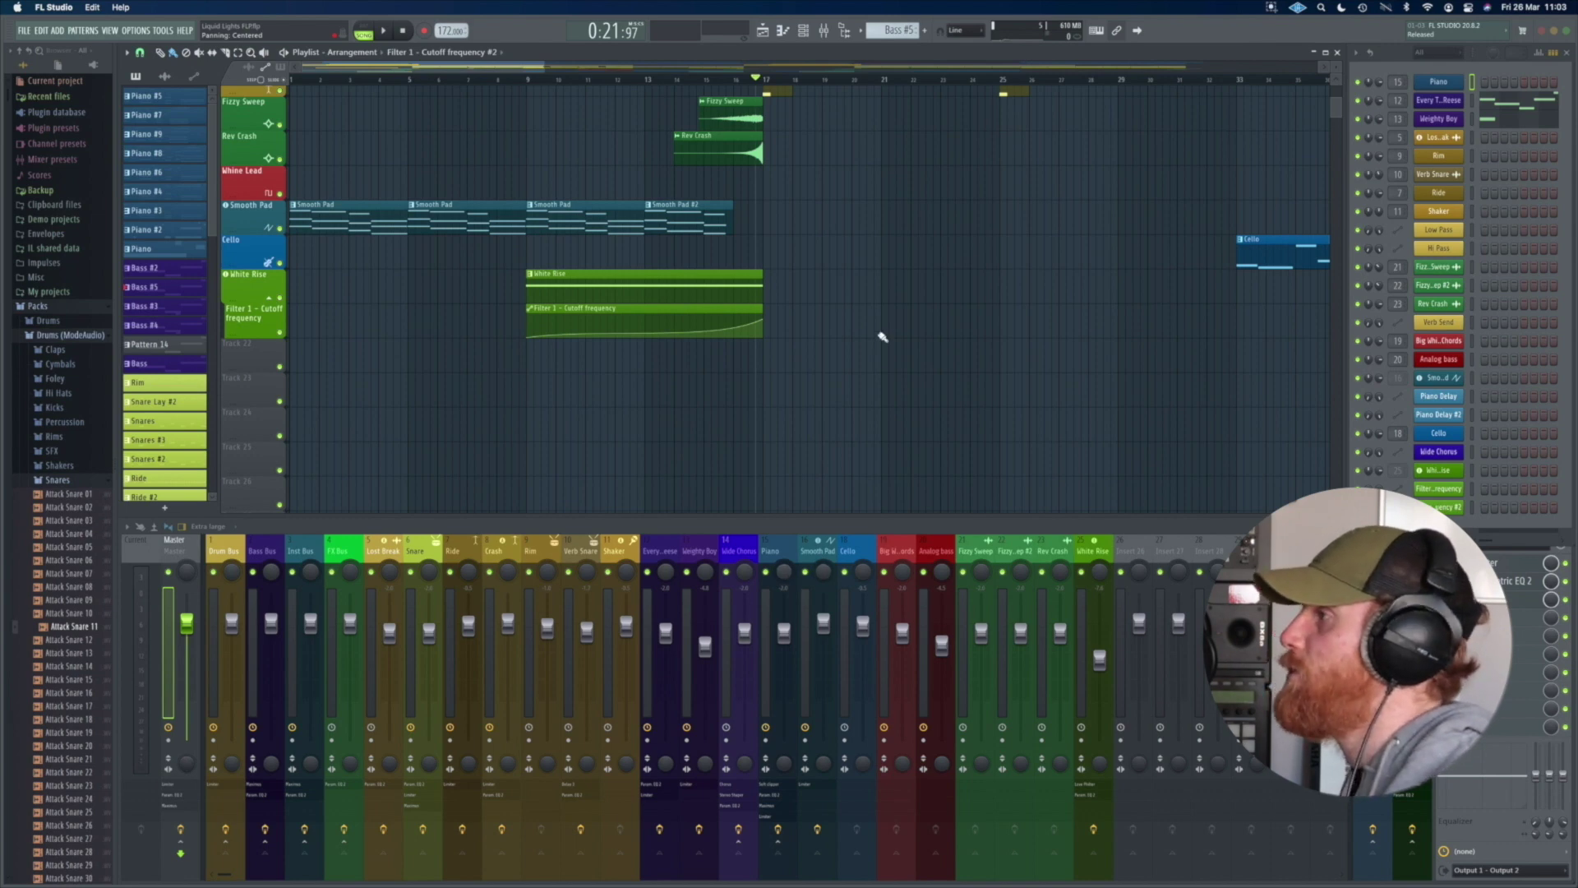
Step: Play the arrangement from bar 17 and look over the playlist tracks, from the piano down to the White Rise automation
scroll(882, 337, "up", 10)
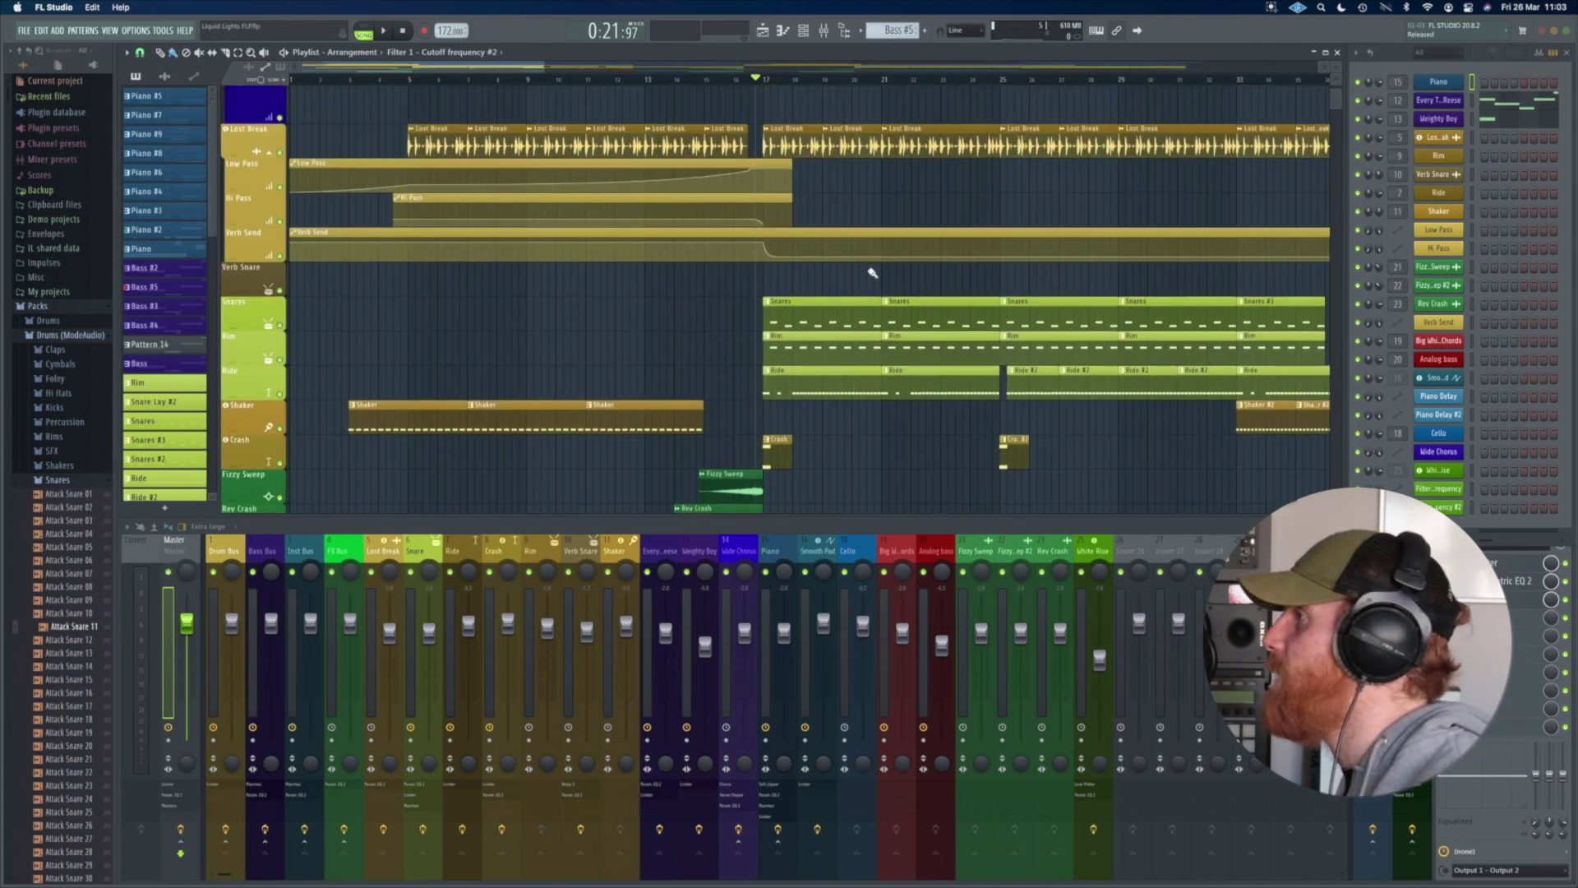
scroll(873, 273, "up", 3)
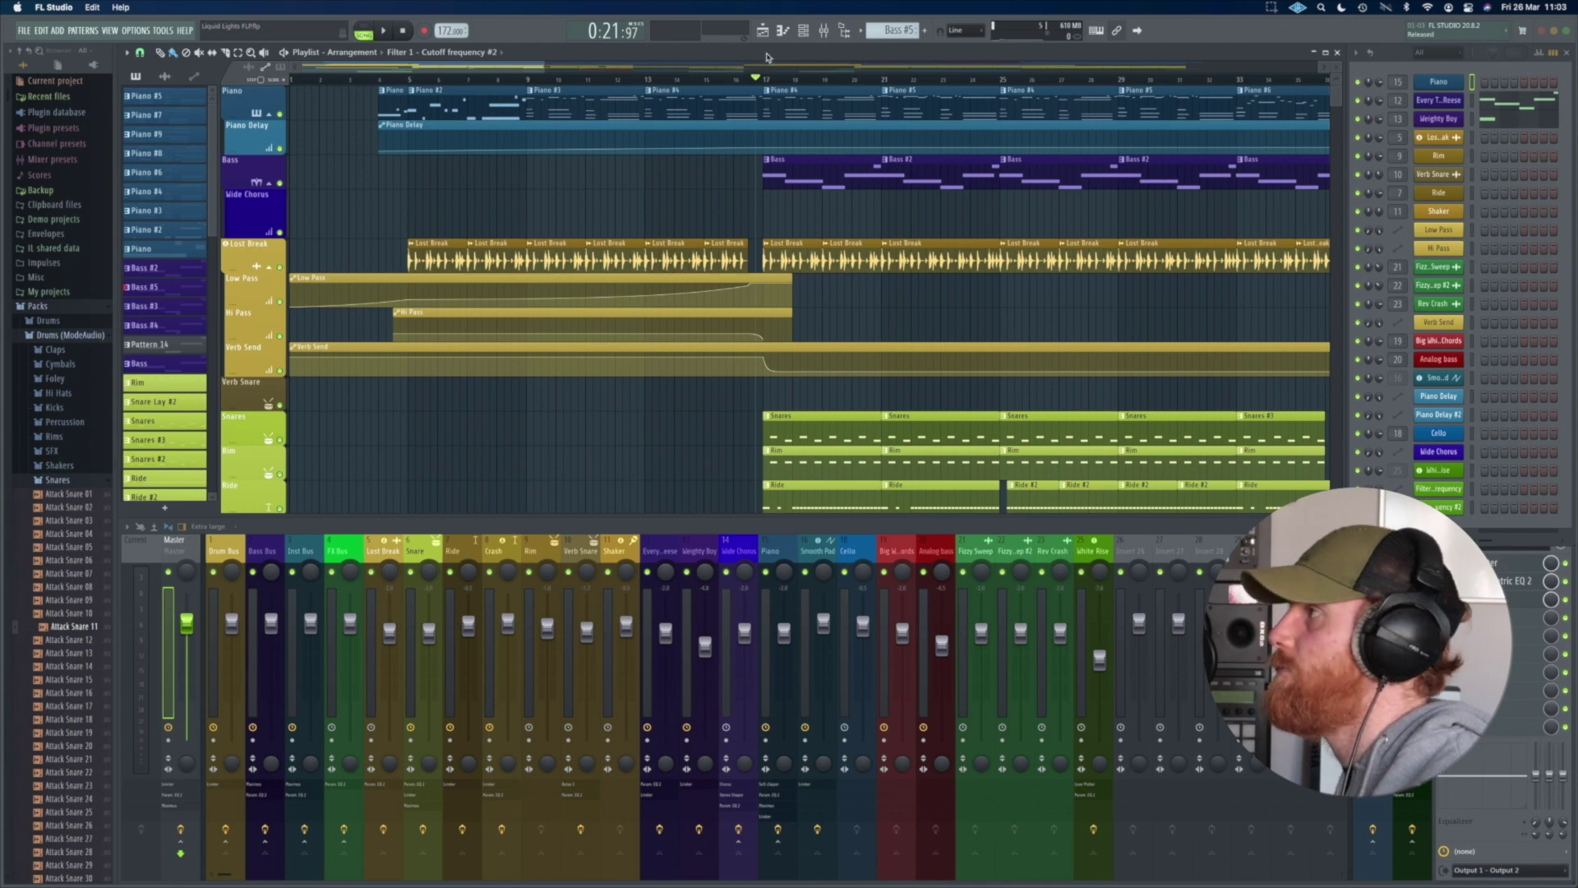
key("space")
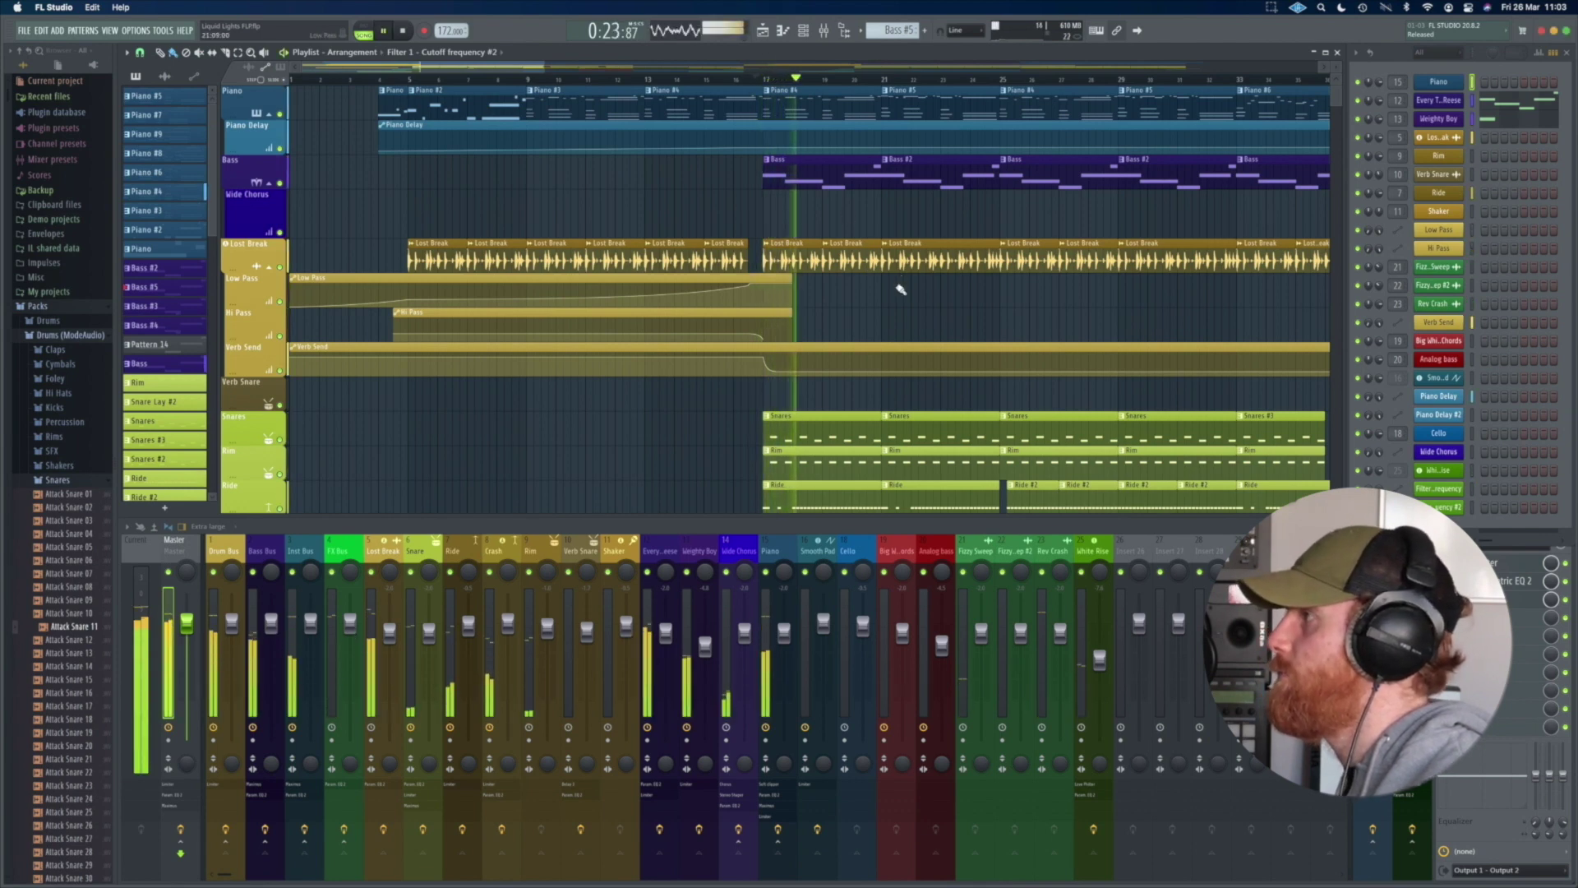
scroll(901, 289, "down", 5)
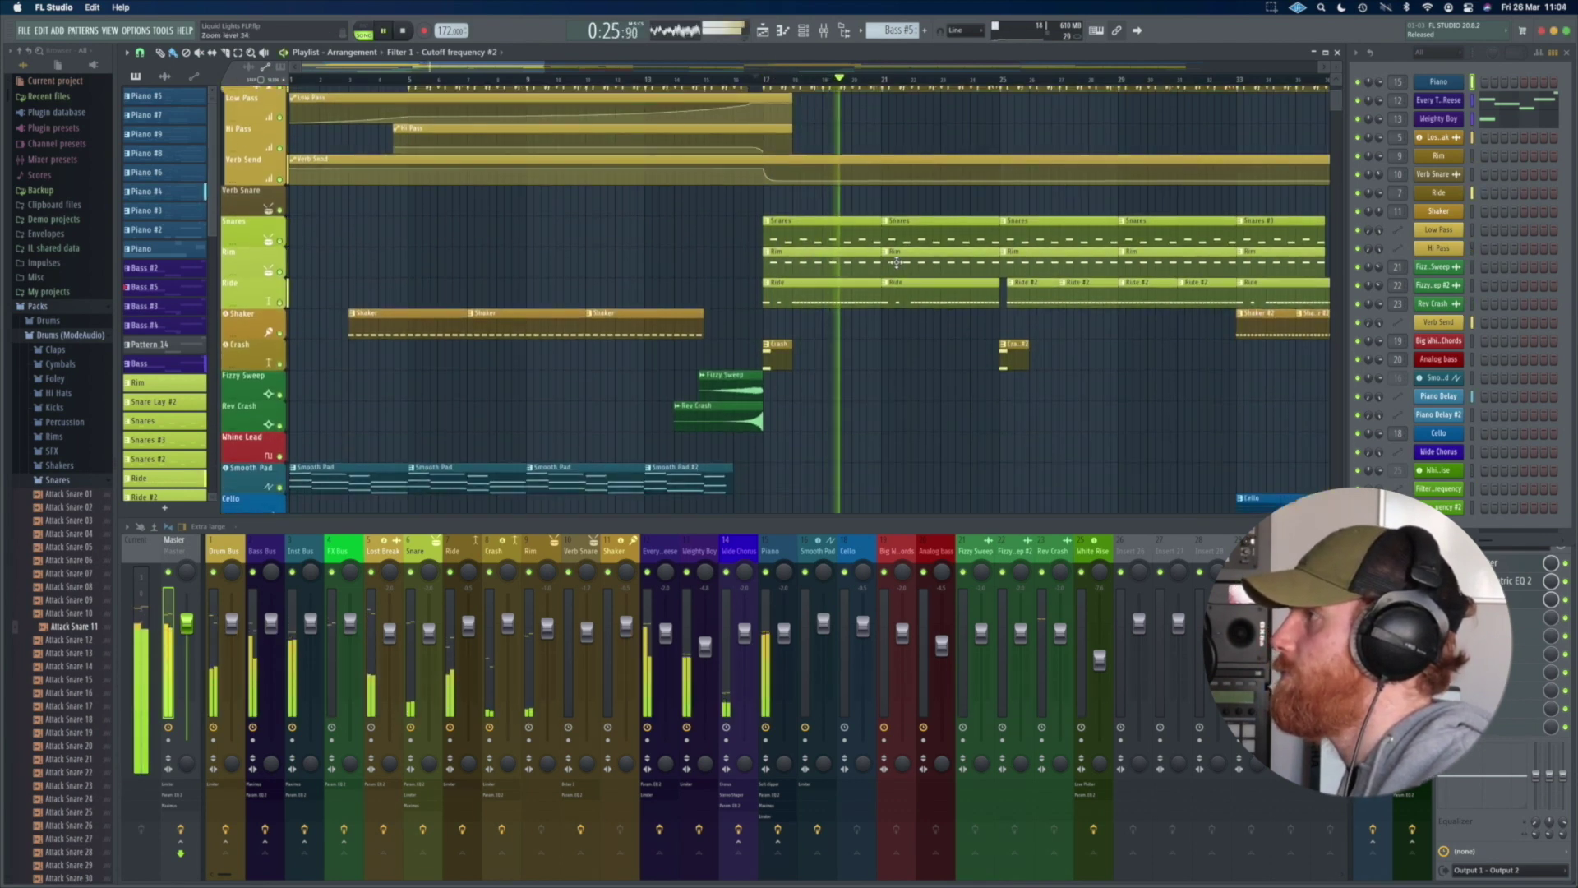
scroll(895, 262, "down", 4)
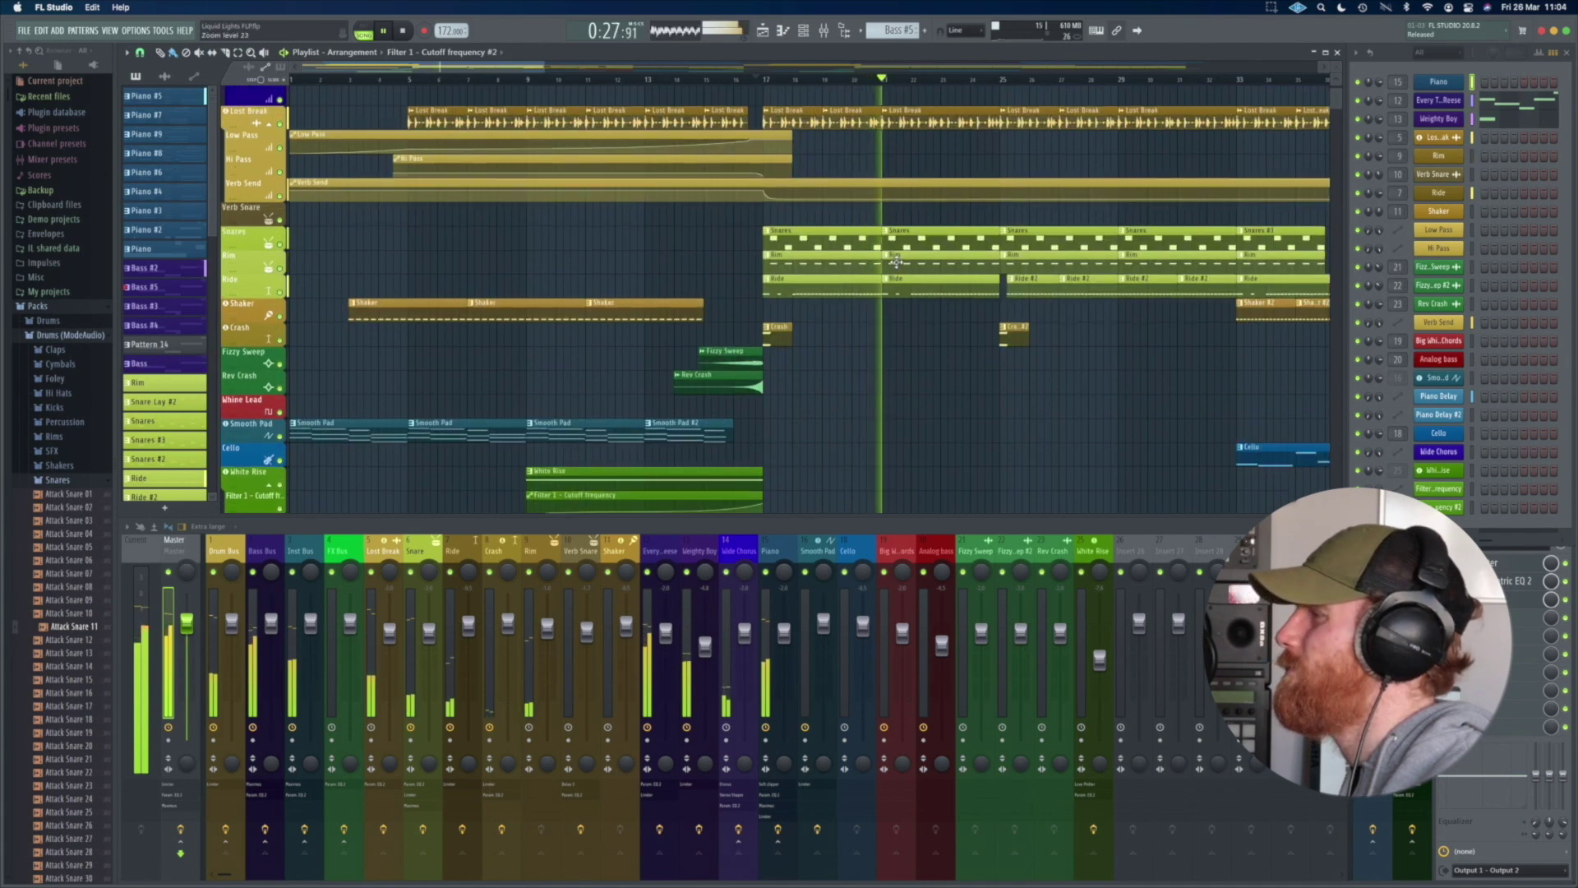
scroll(896, 262, "down", 5)
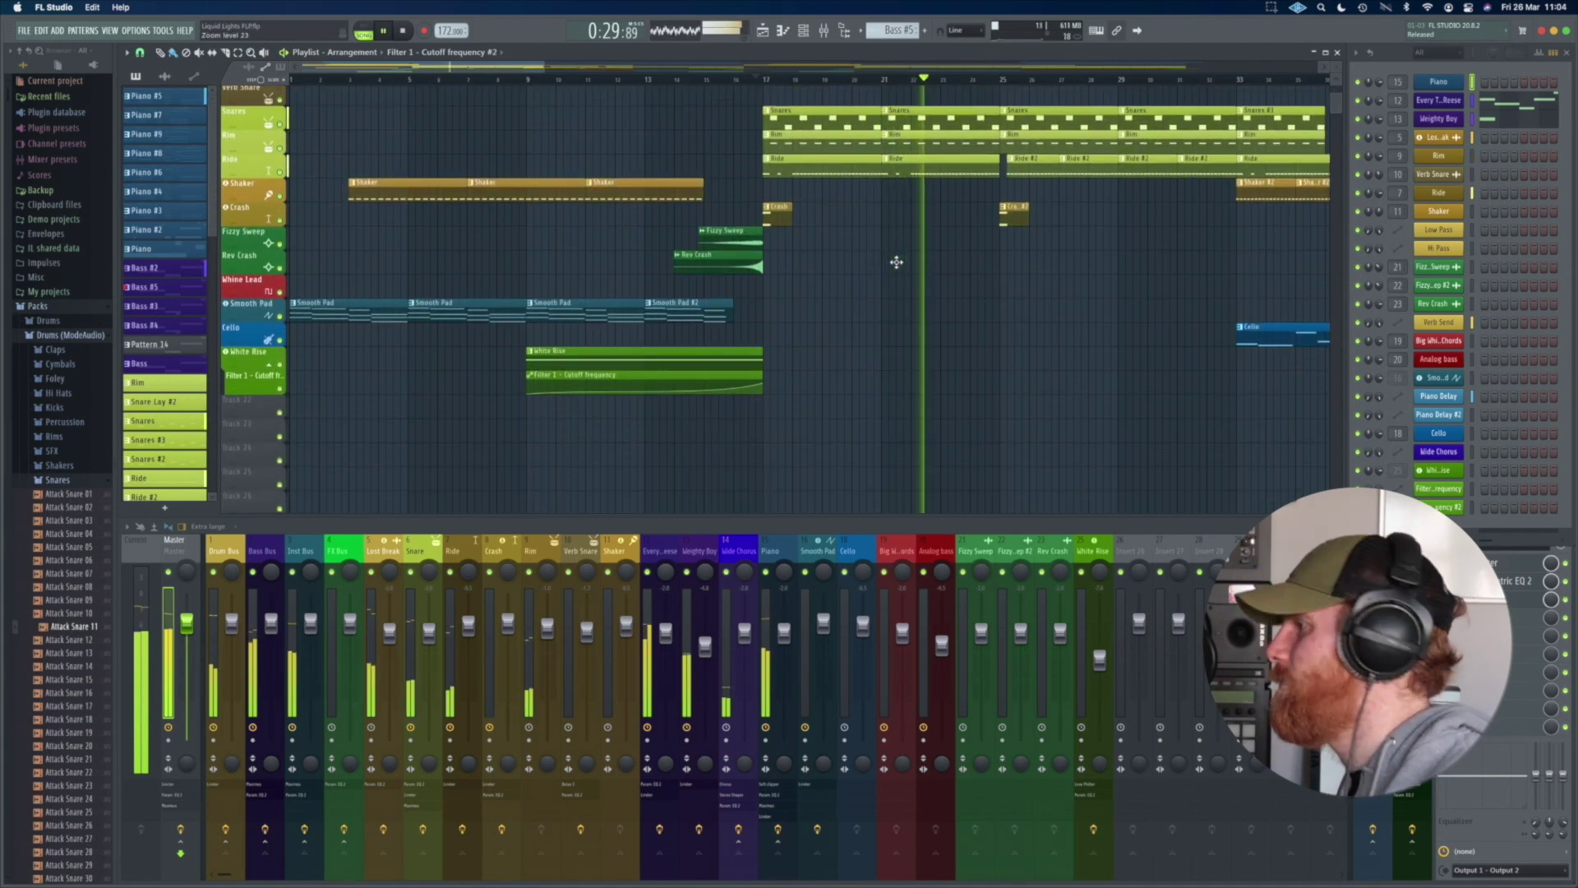
scroll(895, 262, "down", 6)
scroll(896, 262, "up", 4)
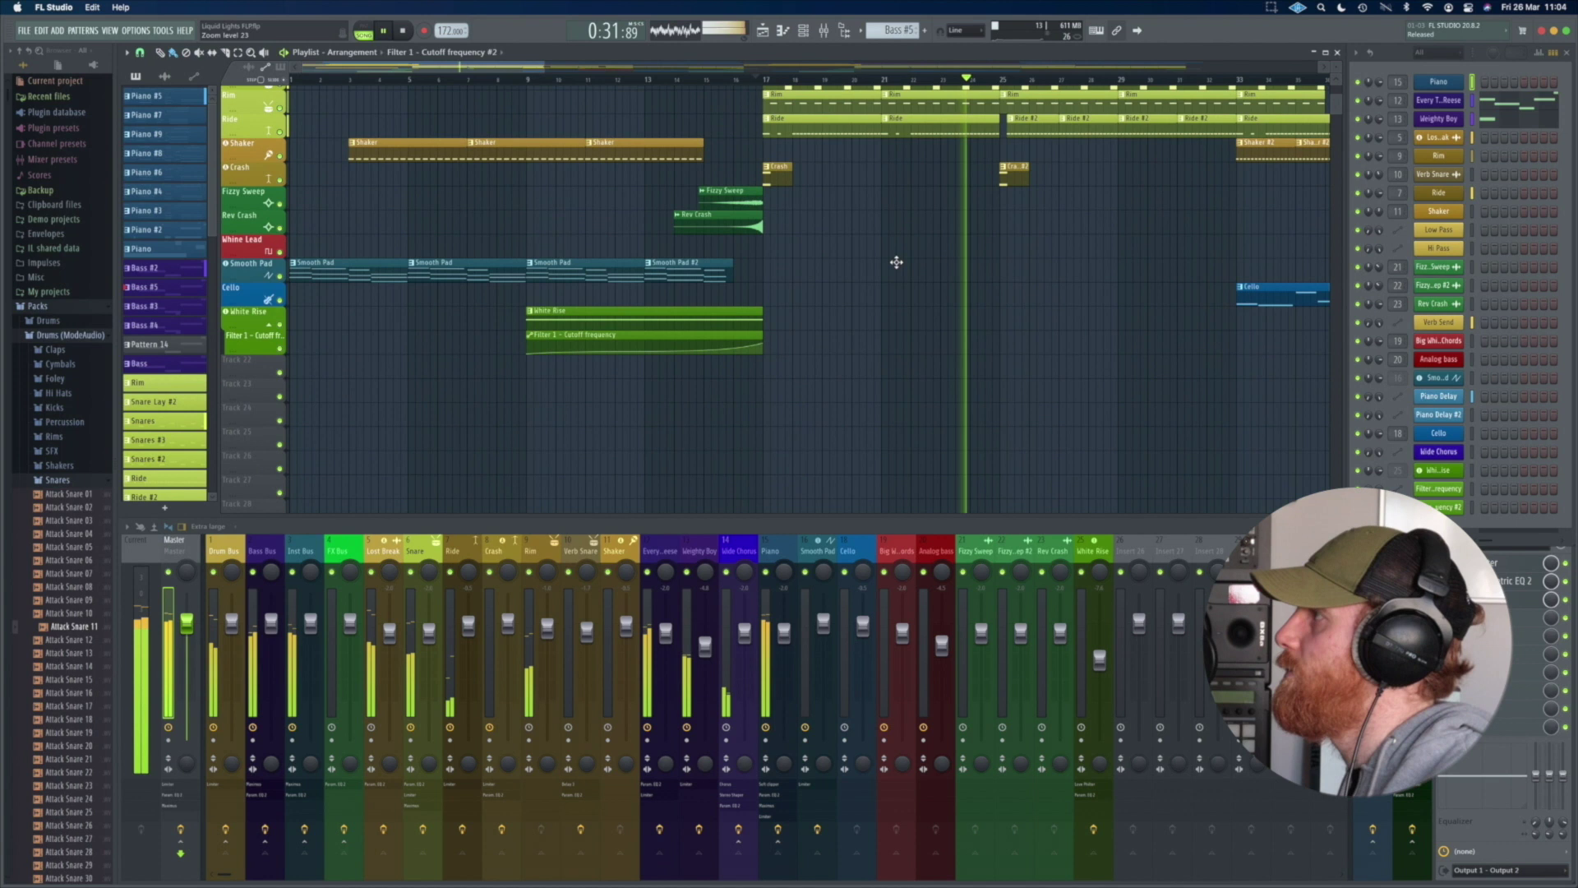
key("space")
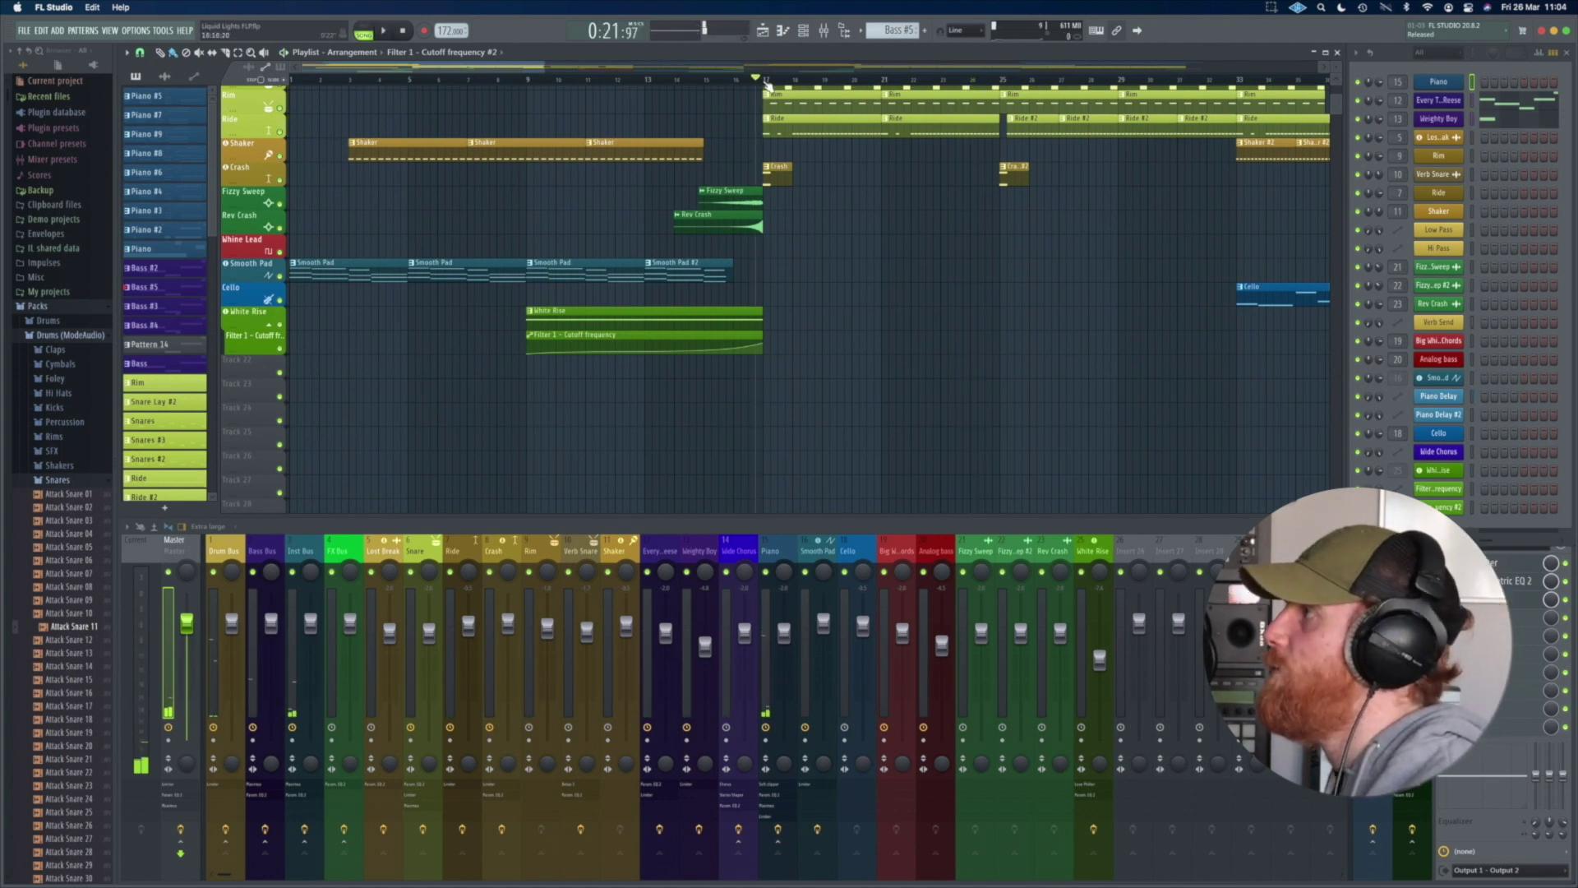
Step: Set the playlist time selection to bars 17 through 25 so the section loops, leaving the clips deselected
left_click_drag(767, 84, 1005, 95)
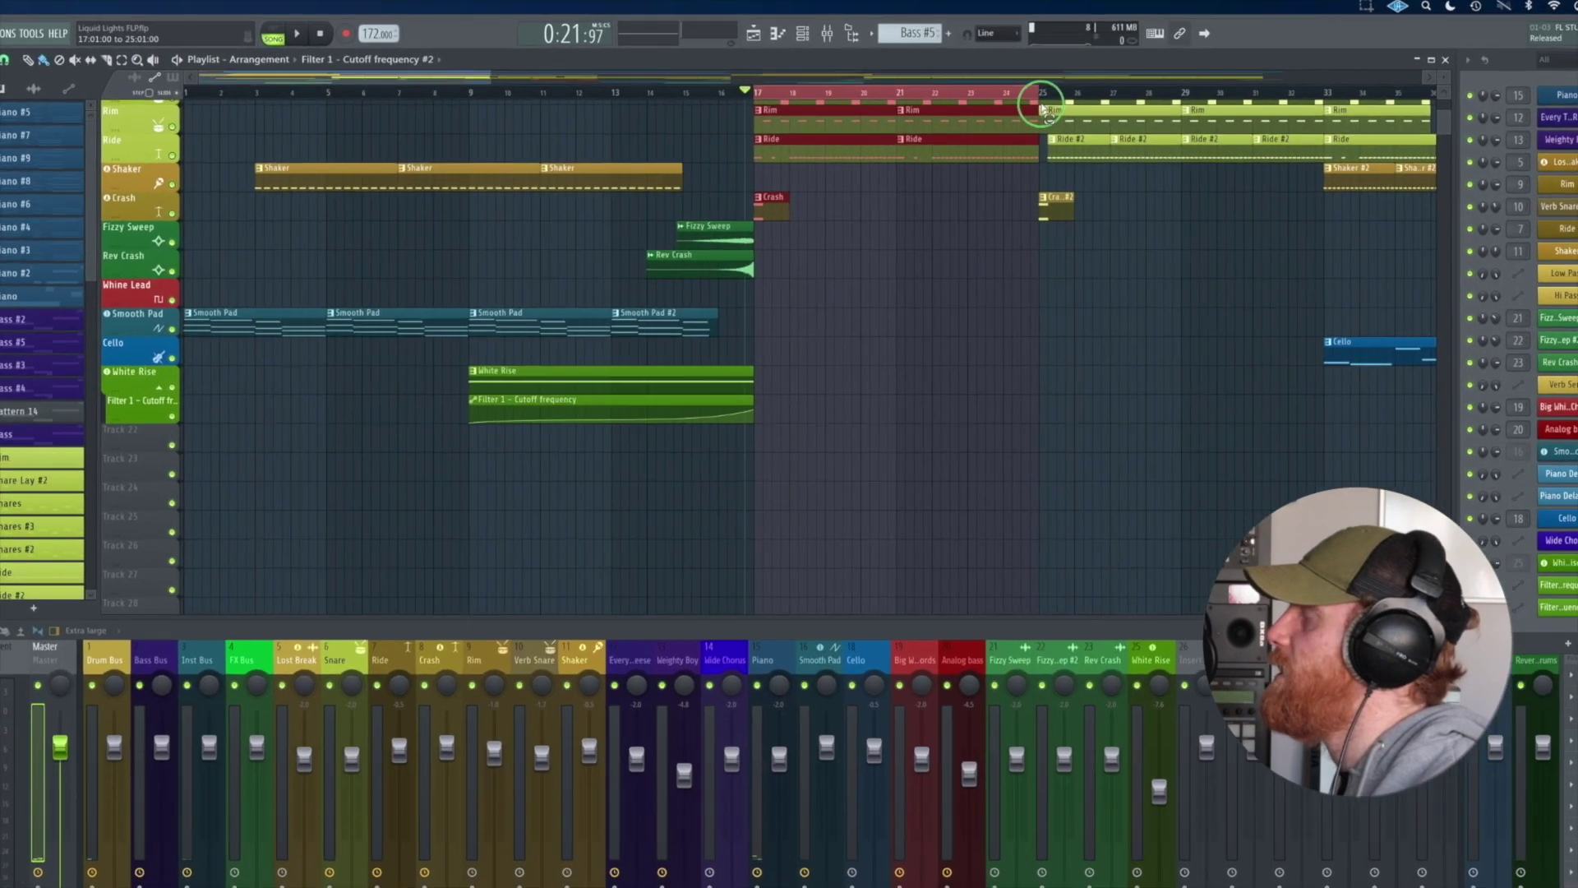
left_click(1071, 438)
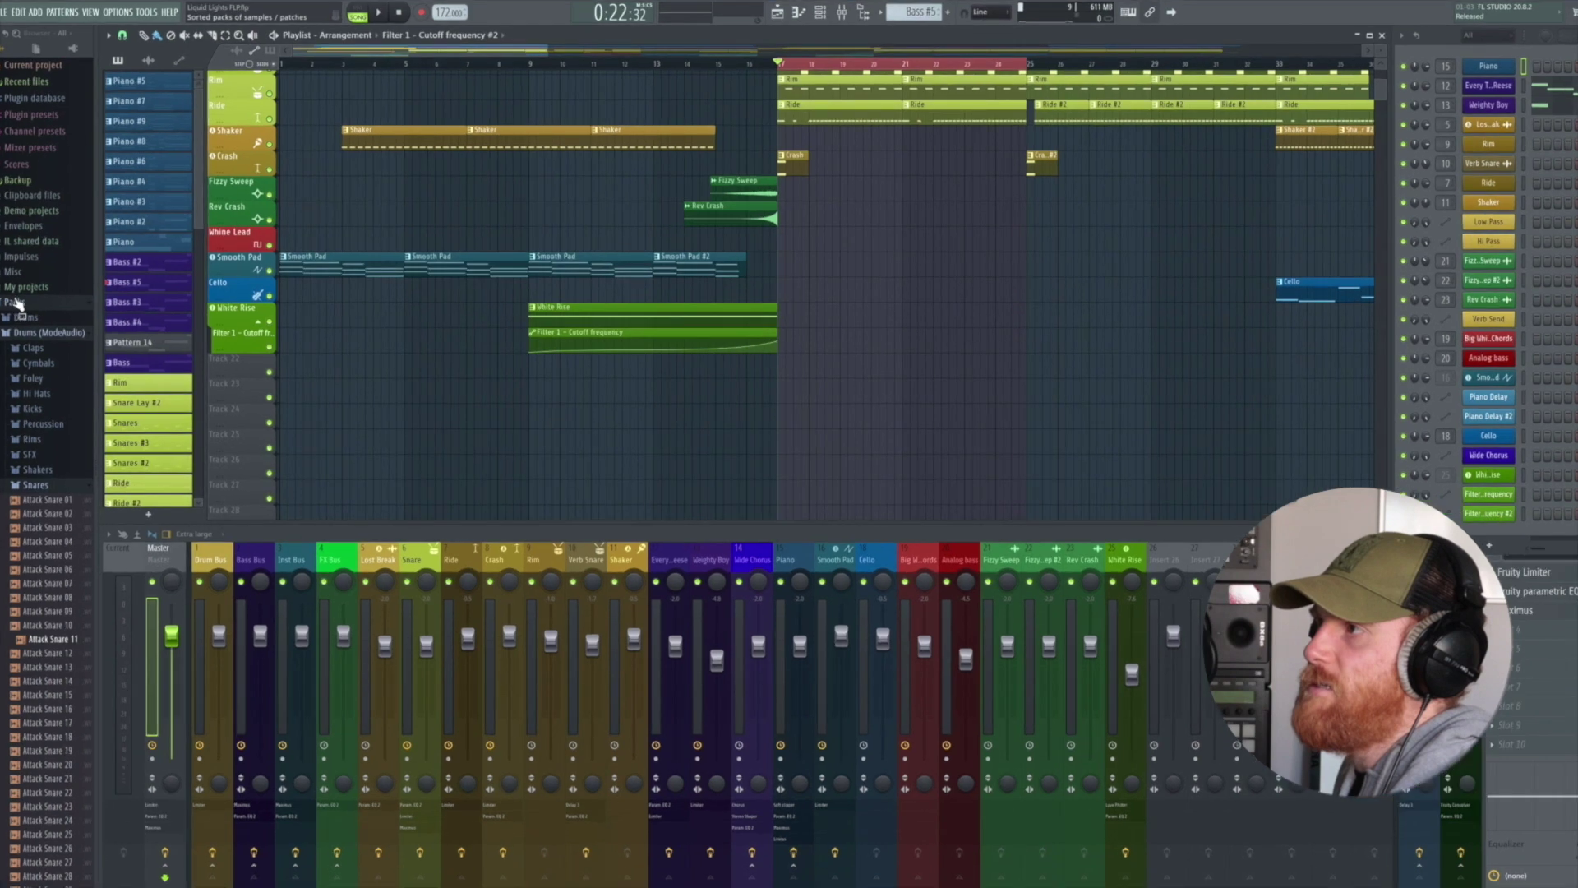
Step: Place the 128bpm_Frankie_Young_Amin_1 vocal from the Sample Archive's SRR_Ultimate_Dance_Vocals_1 pack on Track 25 at bar 17
left_click(38, 306)
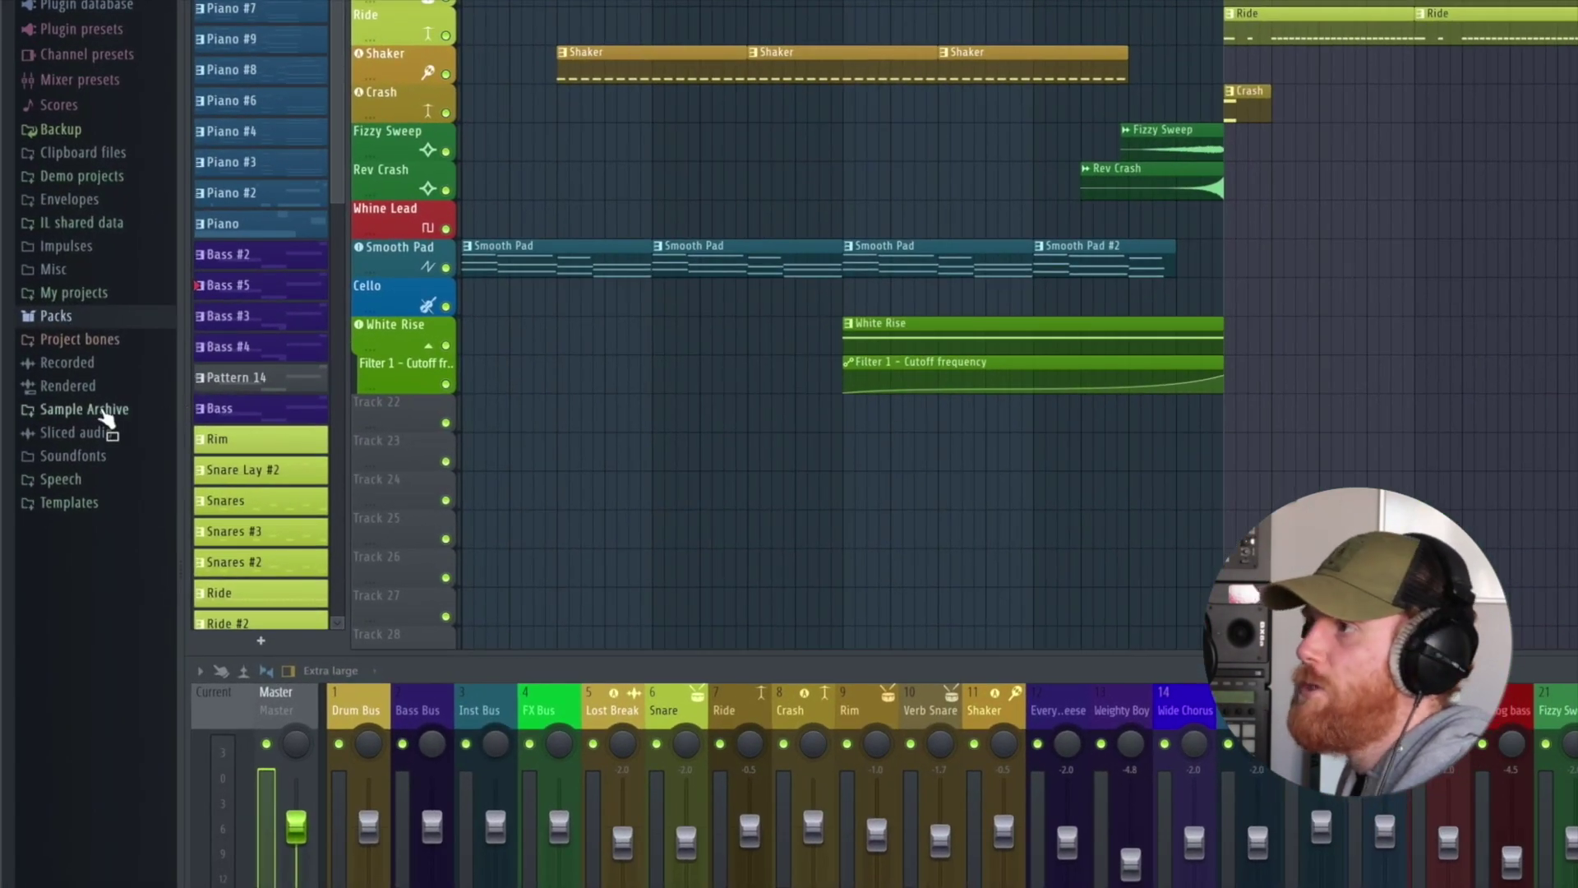
left_click(103, 396)
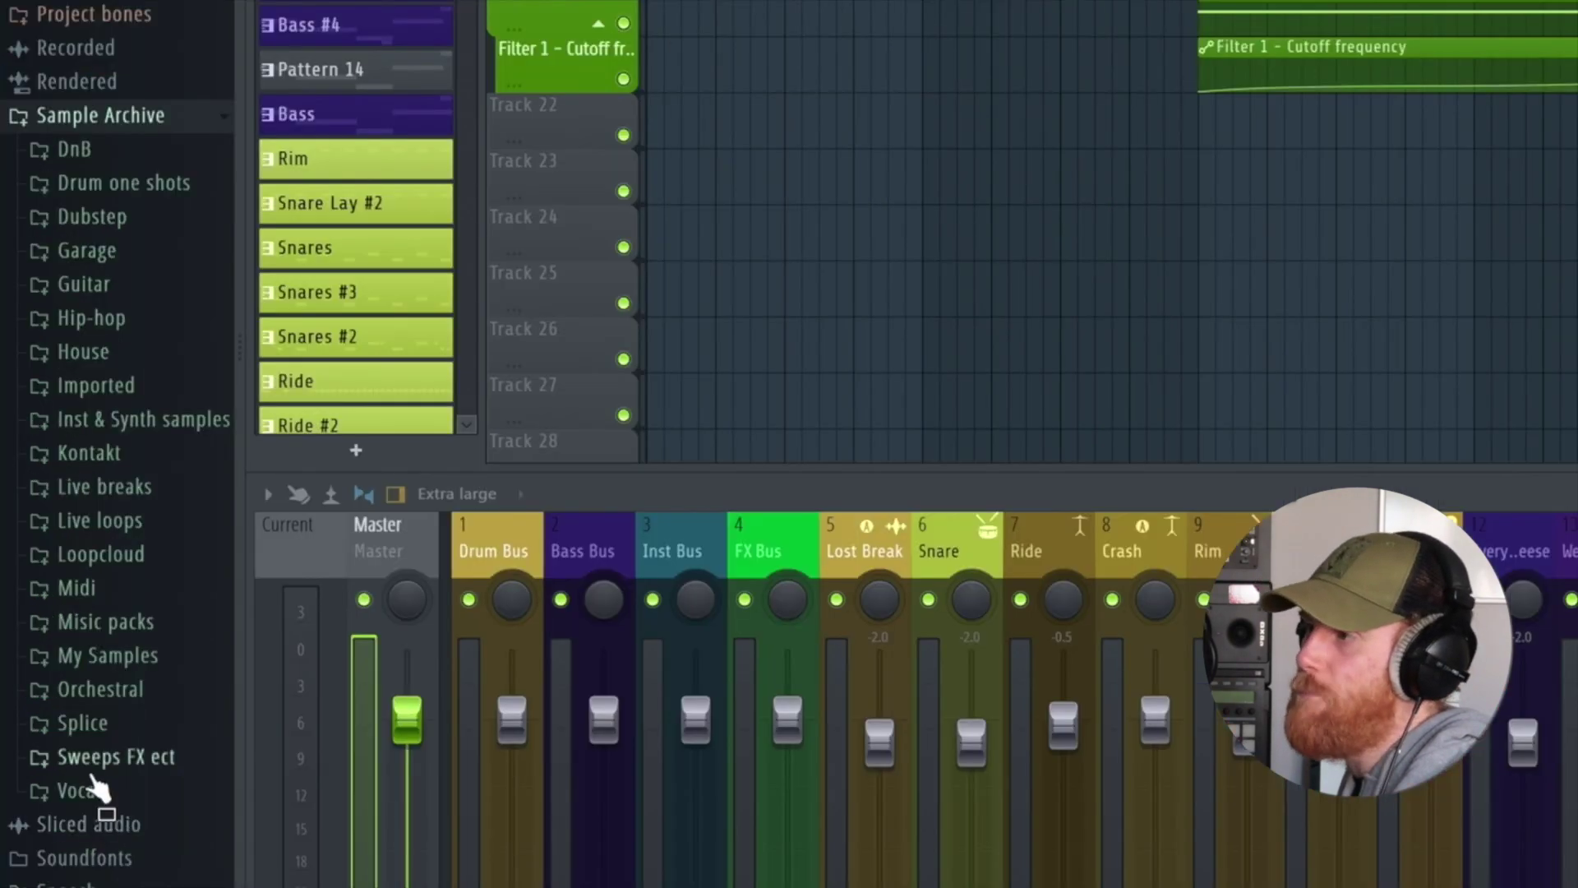
left_click(74, 875)
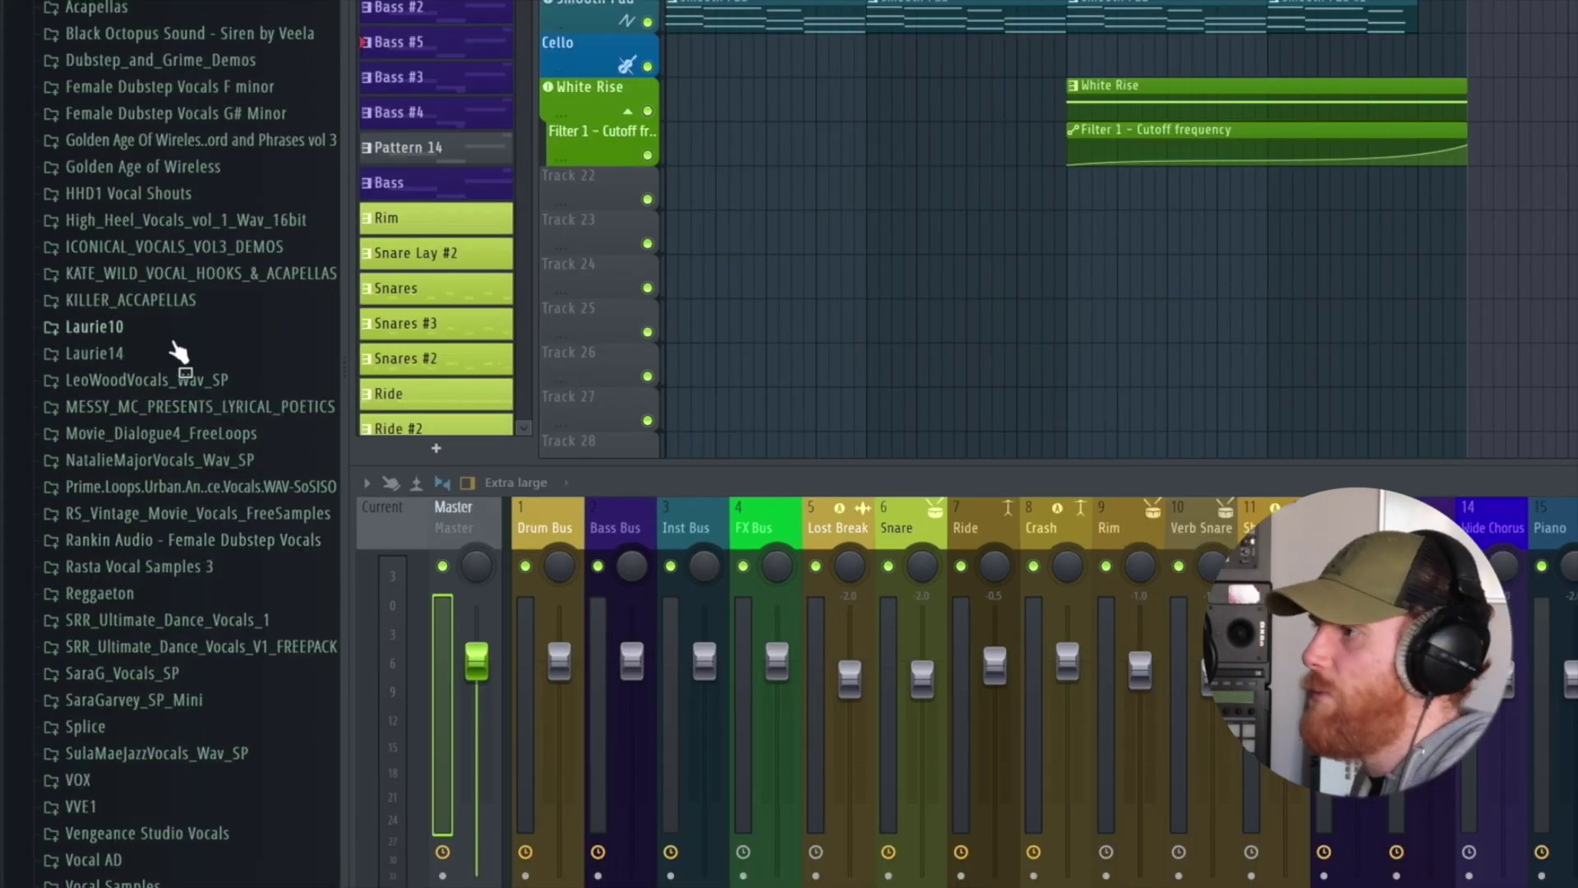
left_click(165, 460)
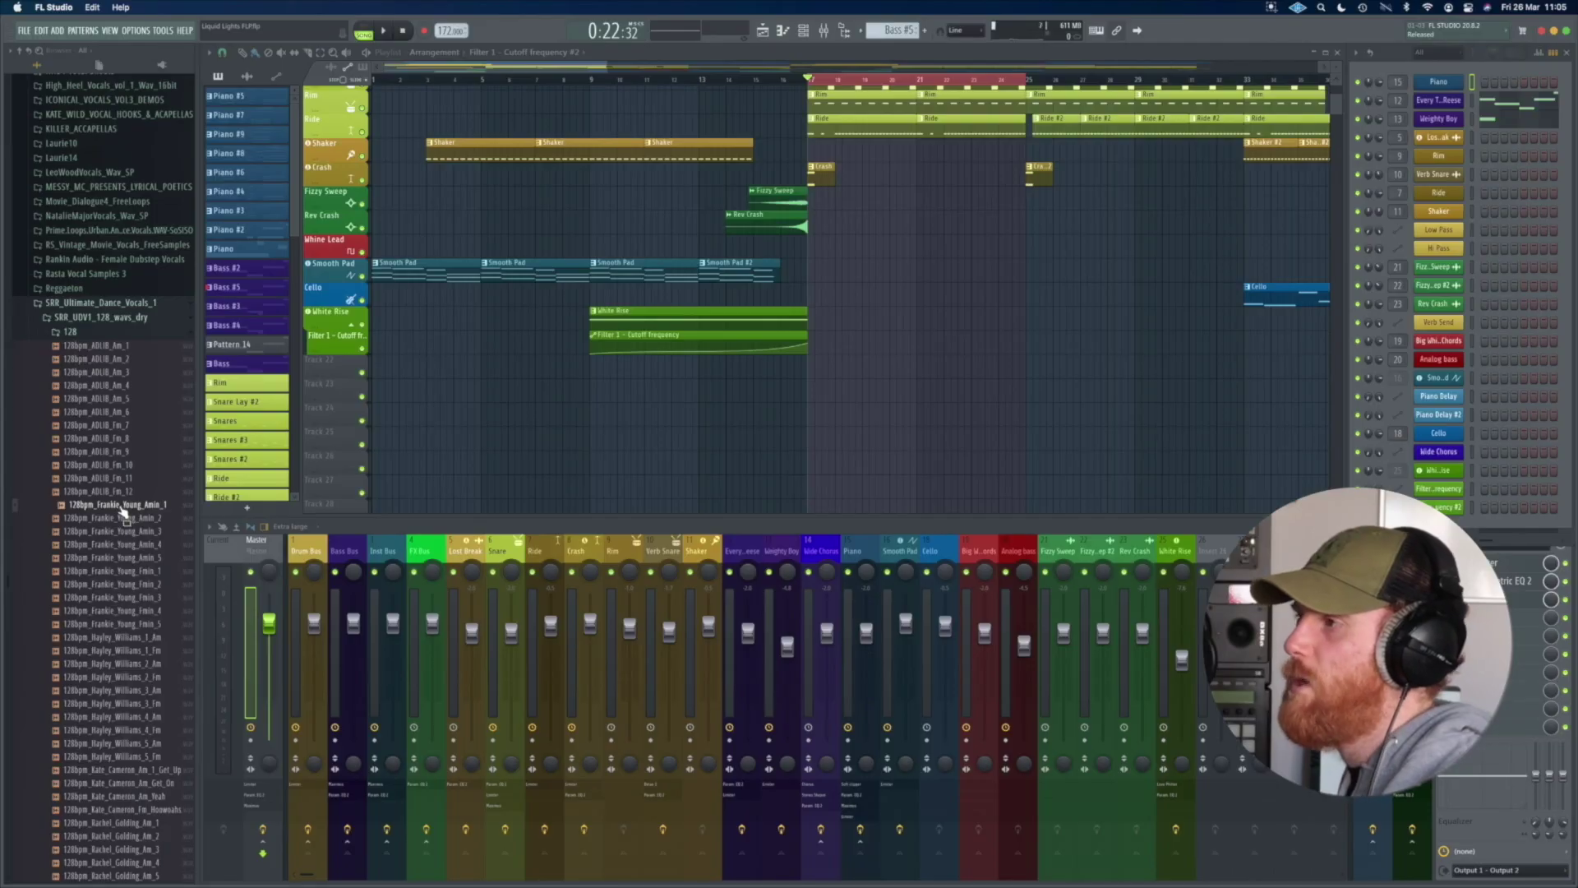
left_click_drag(115, 510, 811, 396)
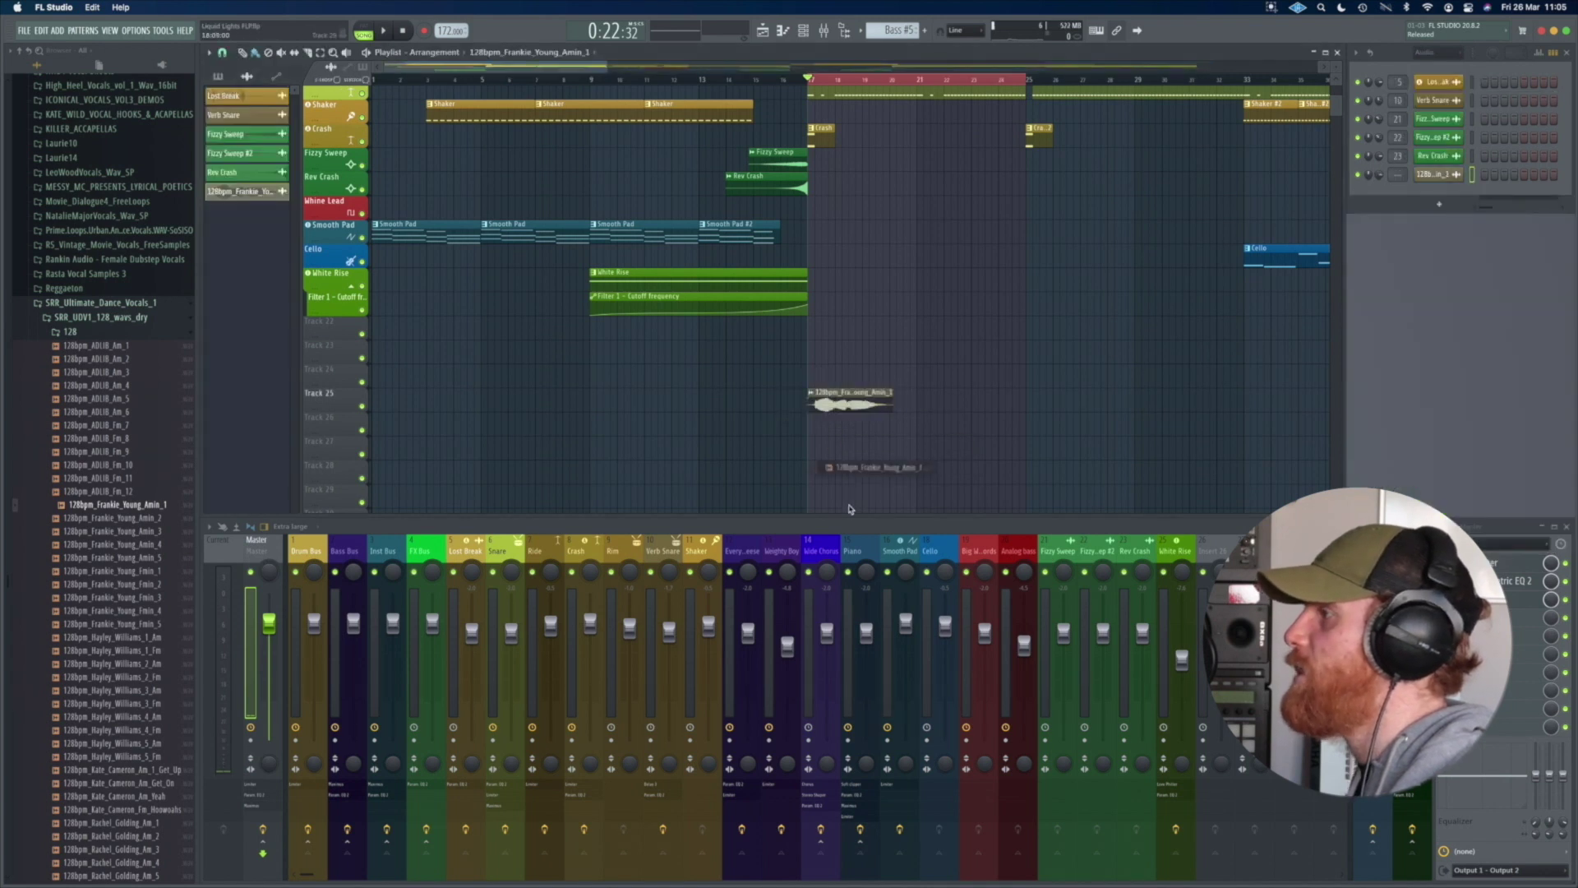
Step: Route the vocal sample to mixer insert 26, play the section to check it, and close the sample's settings
double_click(848, 403)
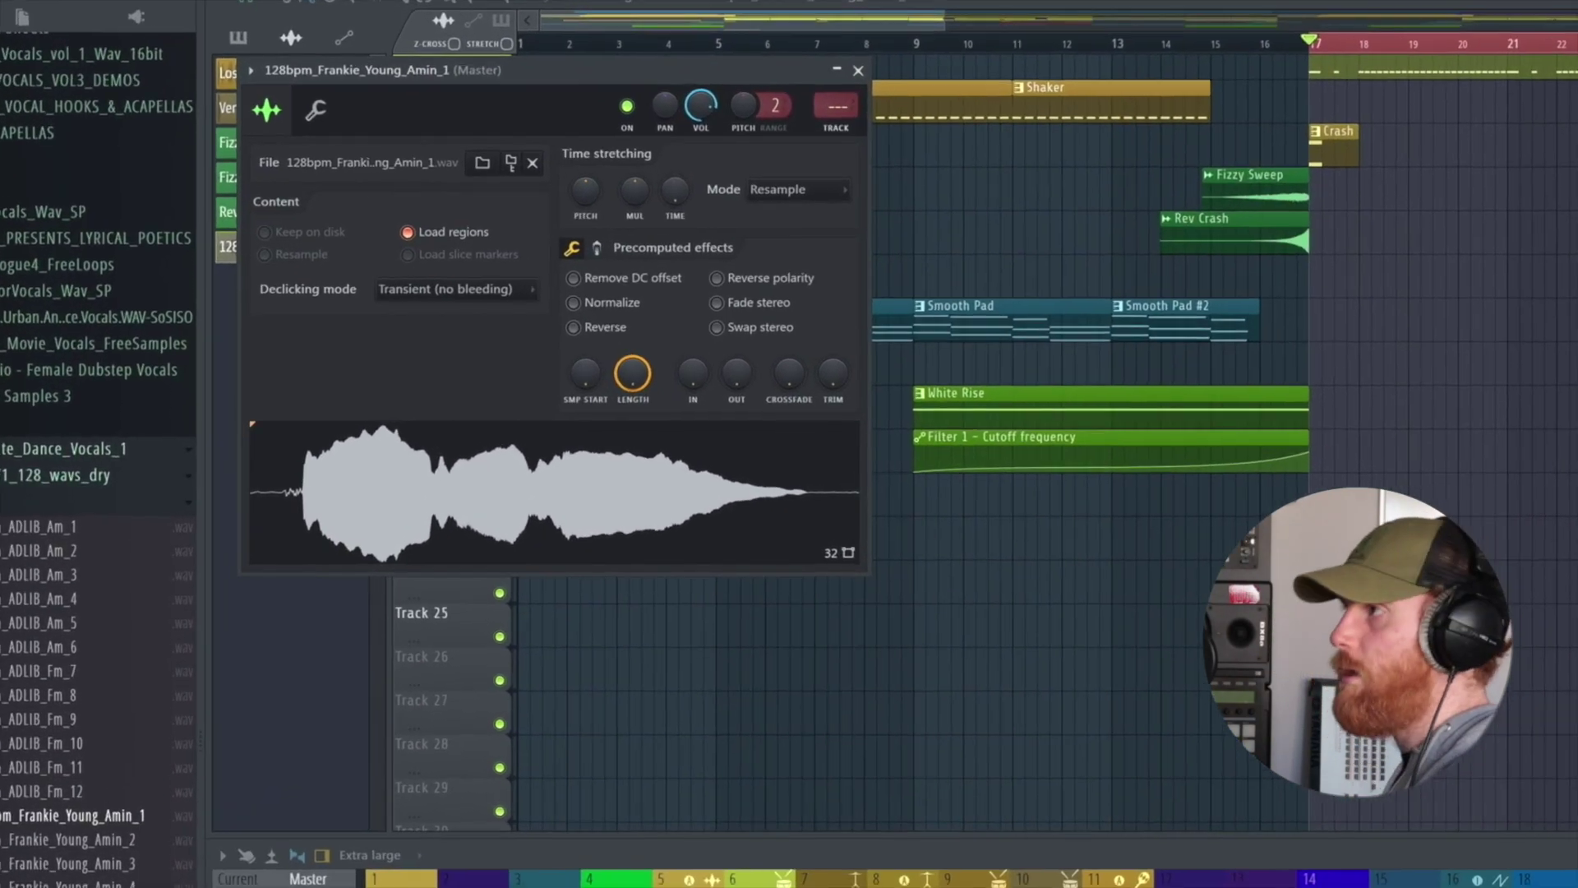
key("ctrl+l")
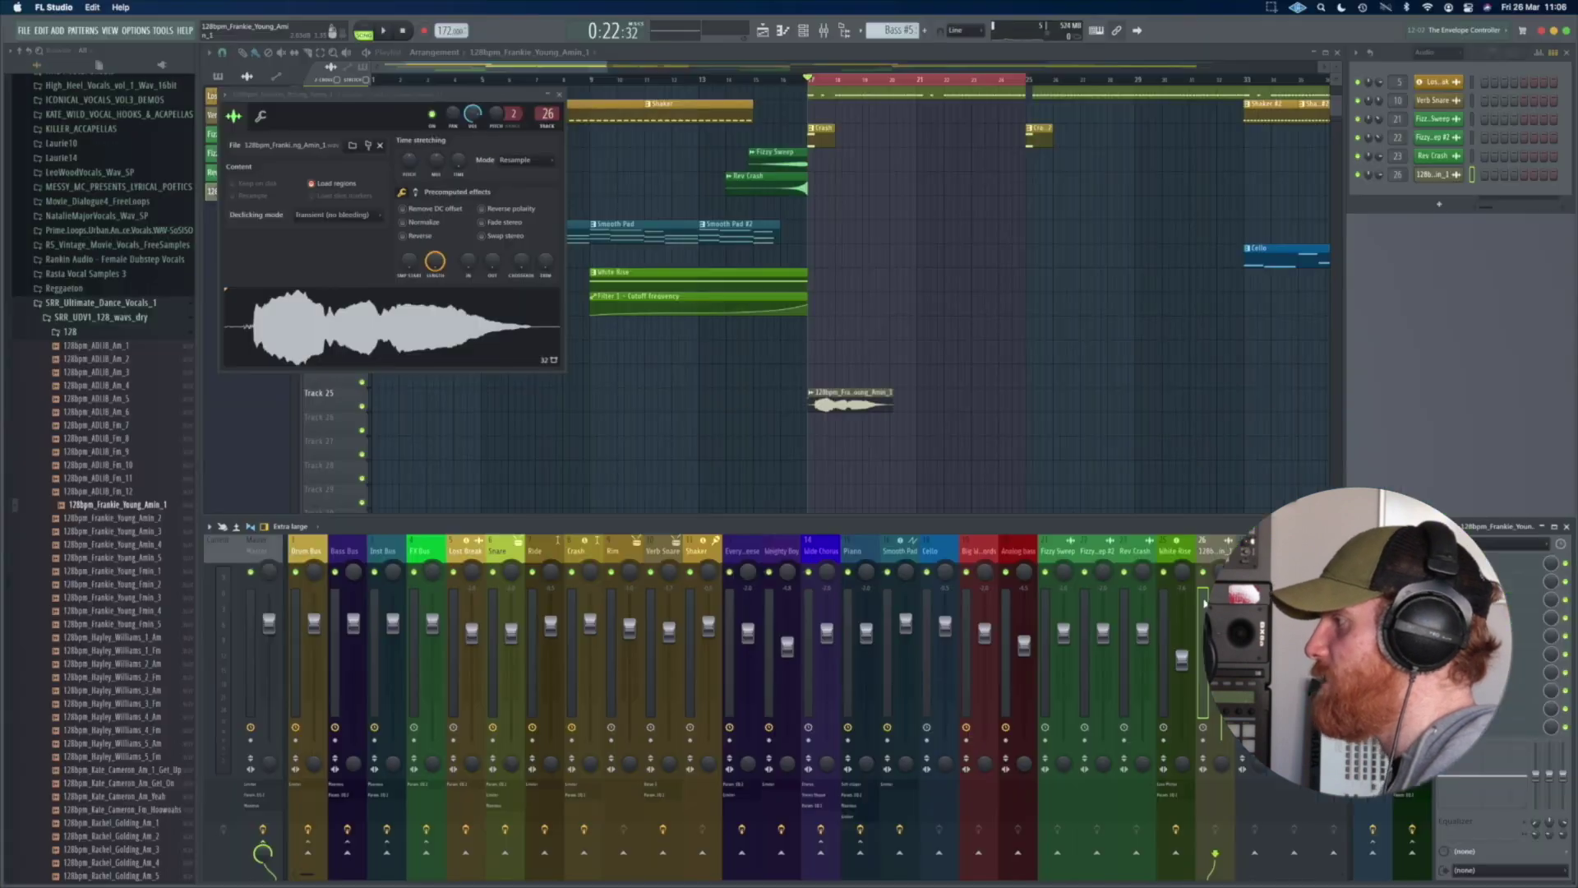
key("space")
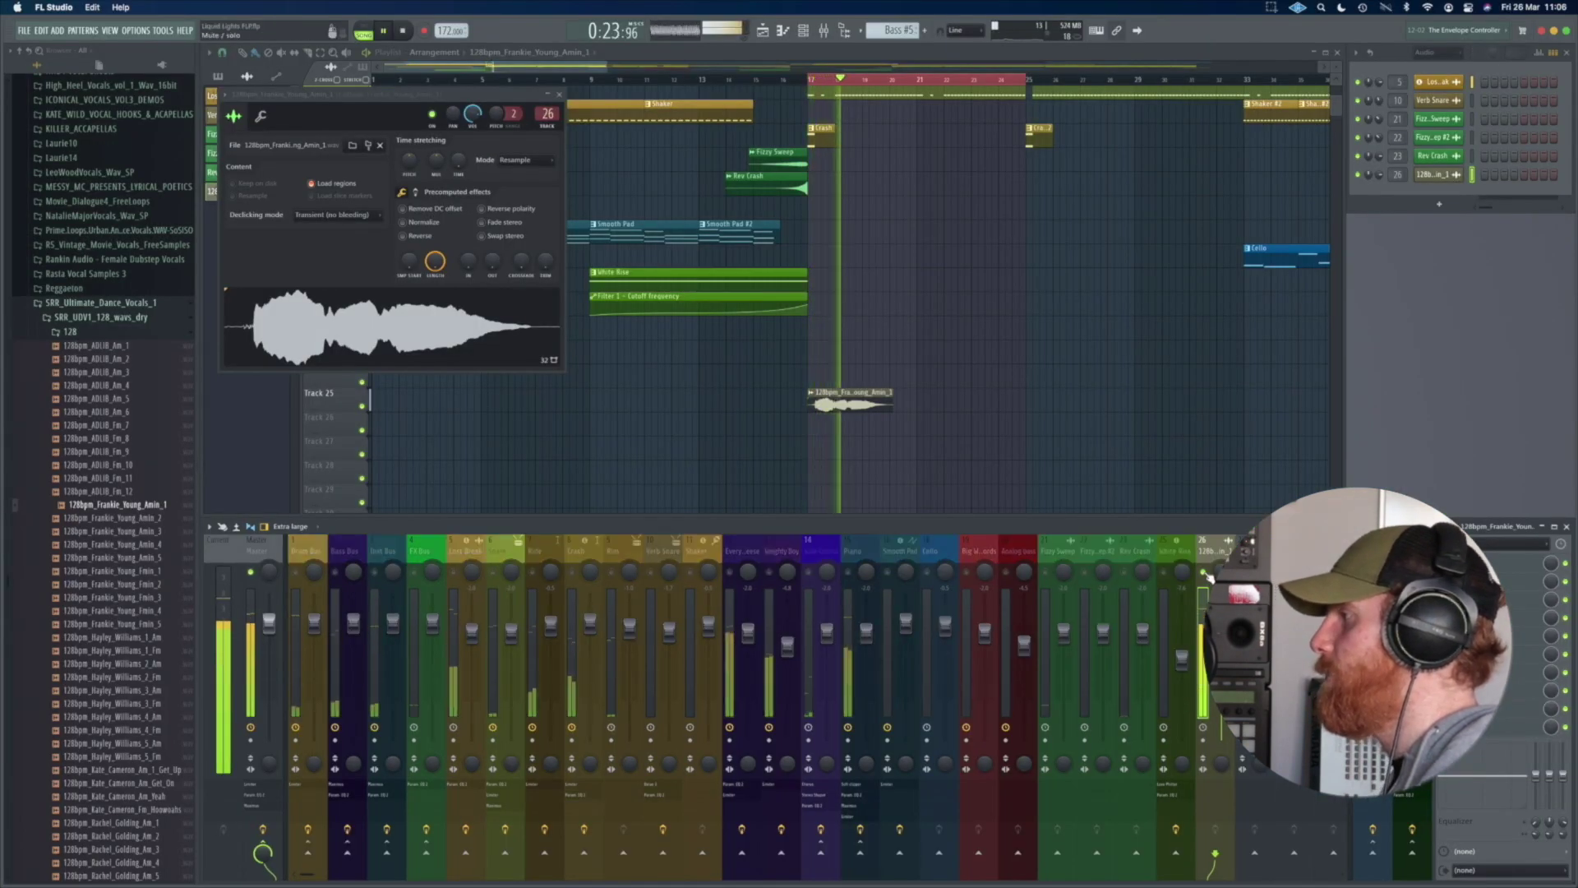
key("space")
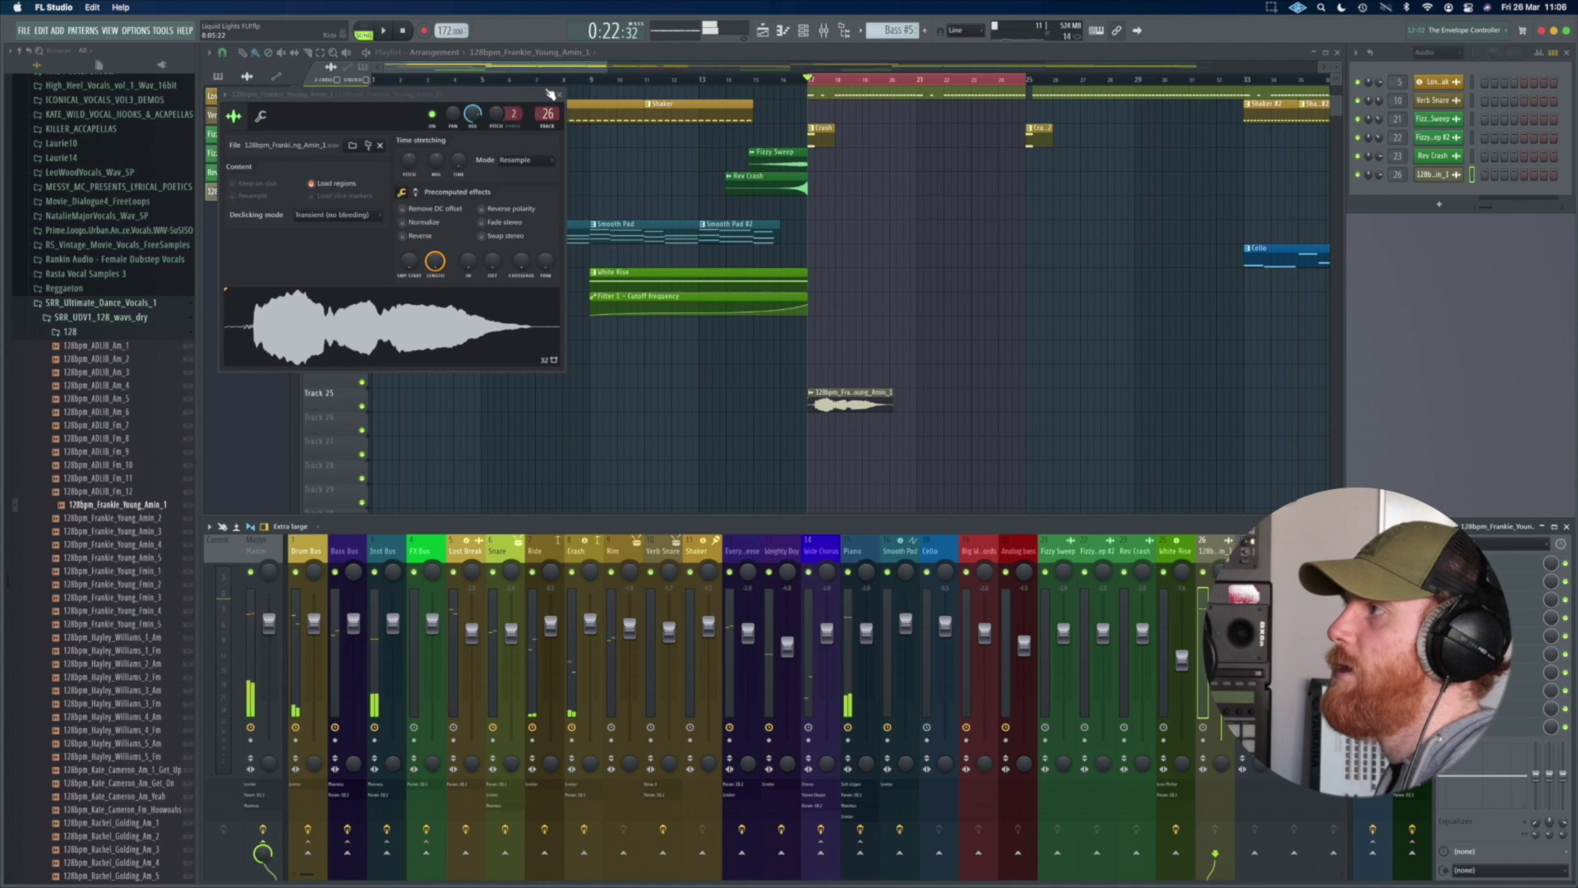
left_click(558, 94)
Step: Set Track 25's mode to an audio track linked to the vocal's mixer insert
right_click(327, 401)
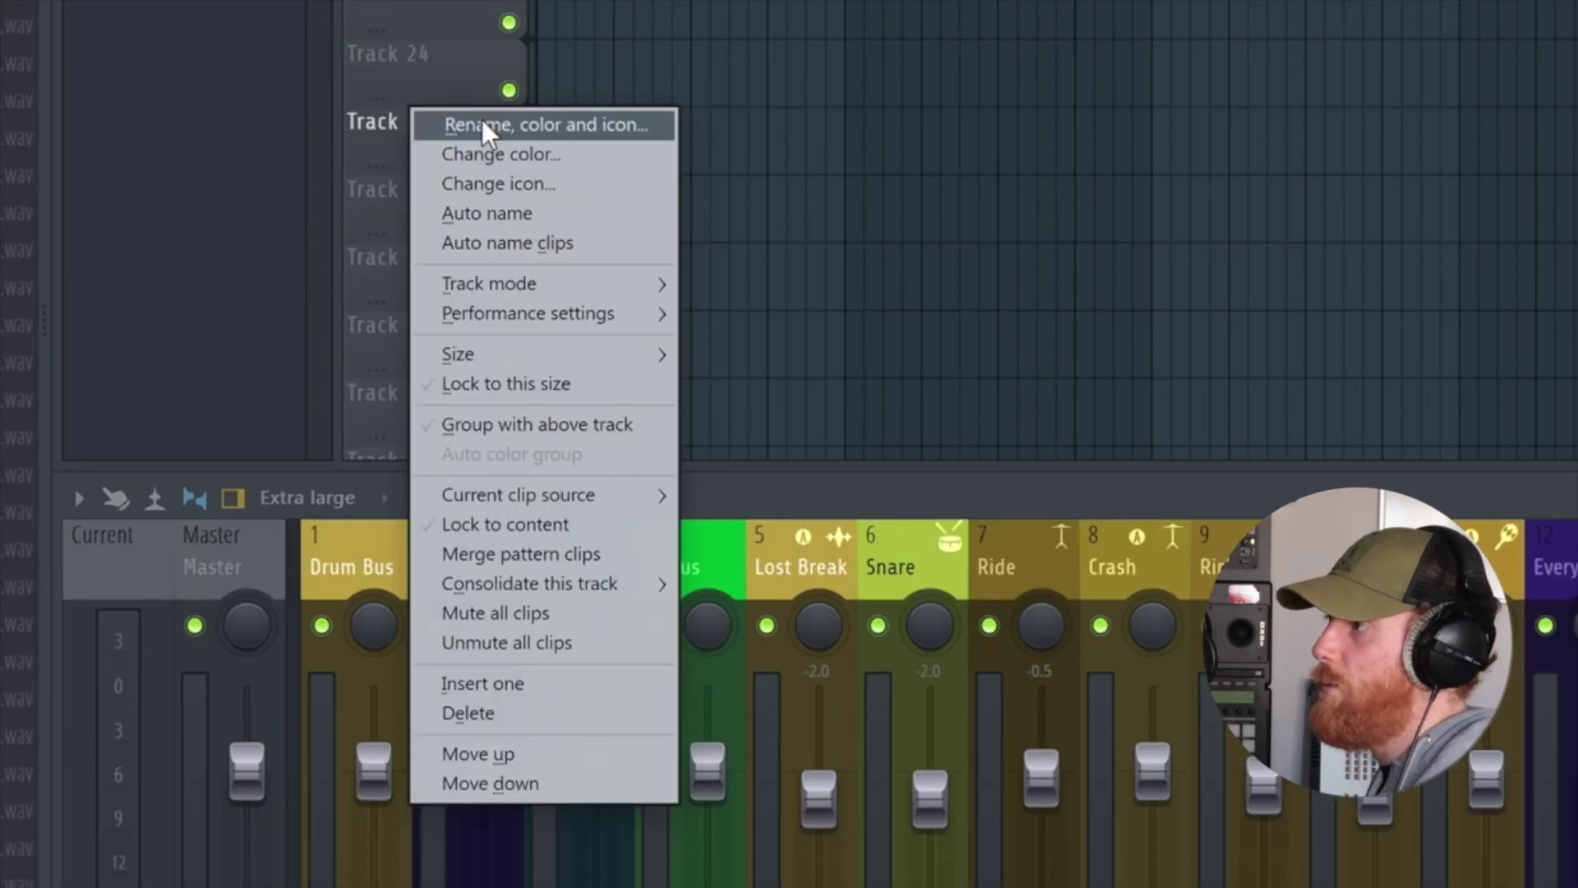
mouse_move(502, 286)
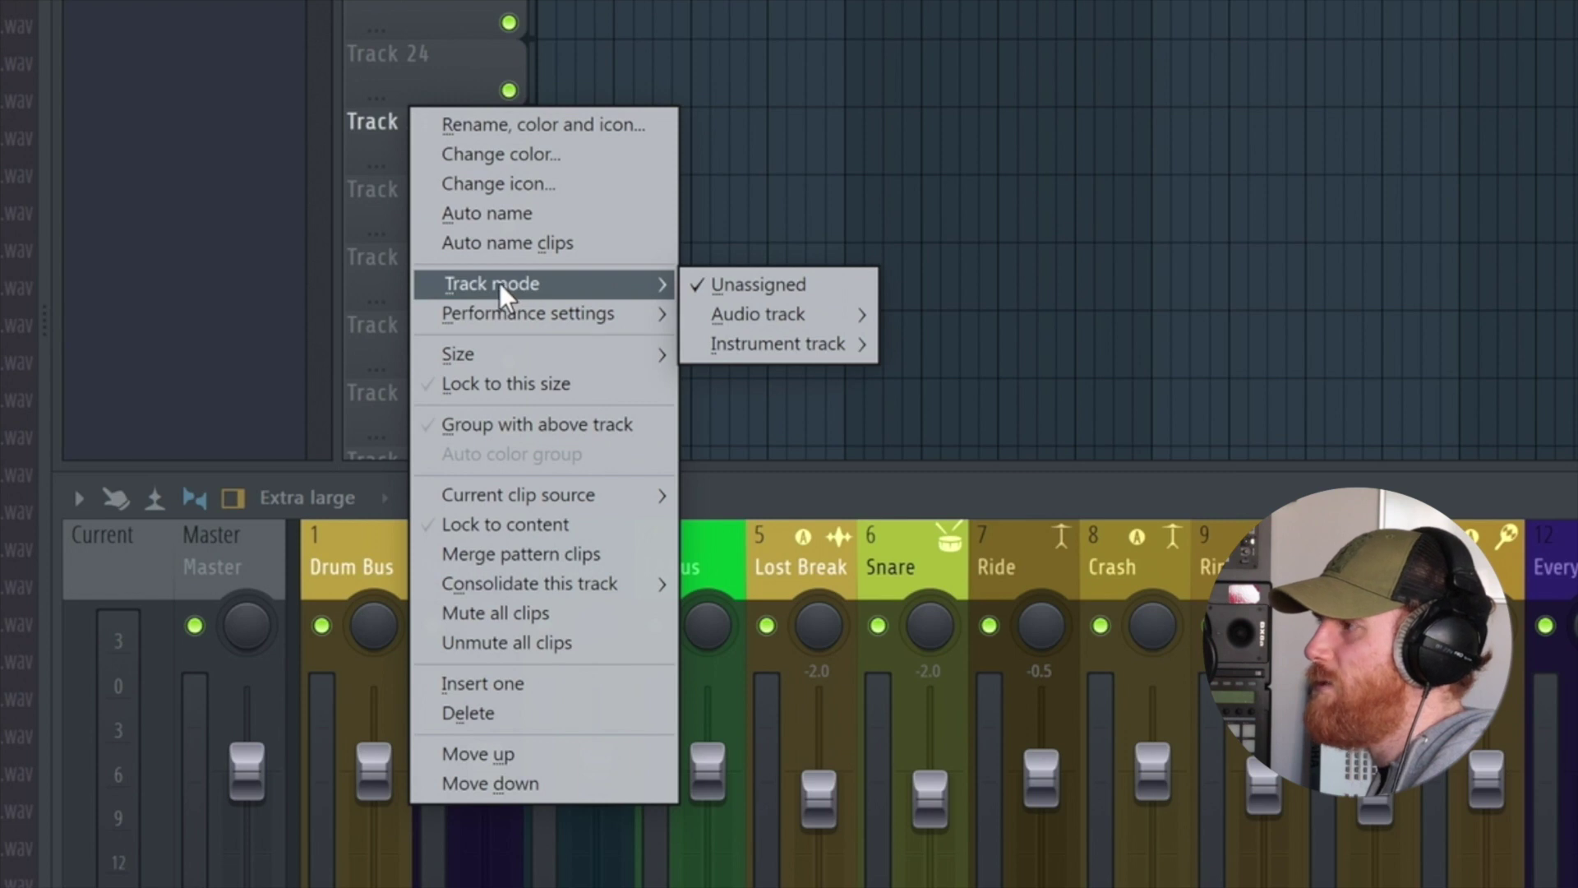
mouse_move(782, 312)
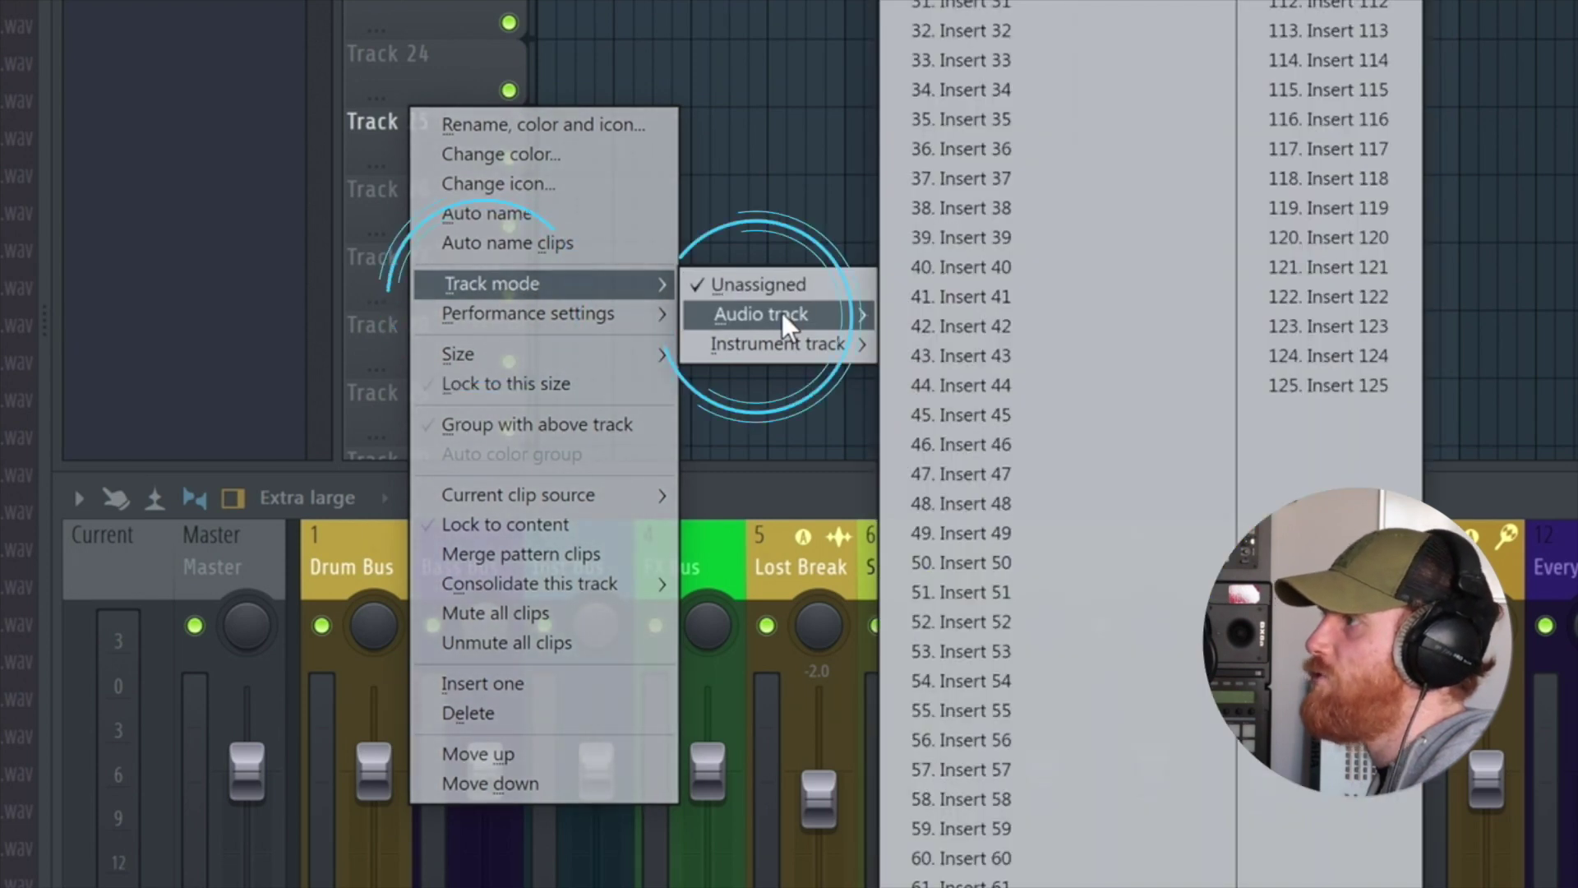
left_click(986, 31)
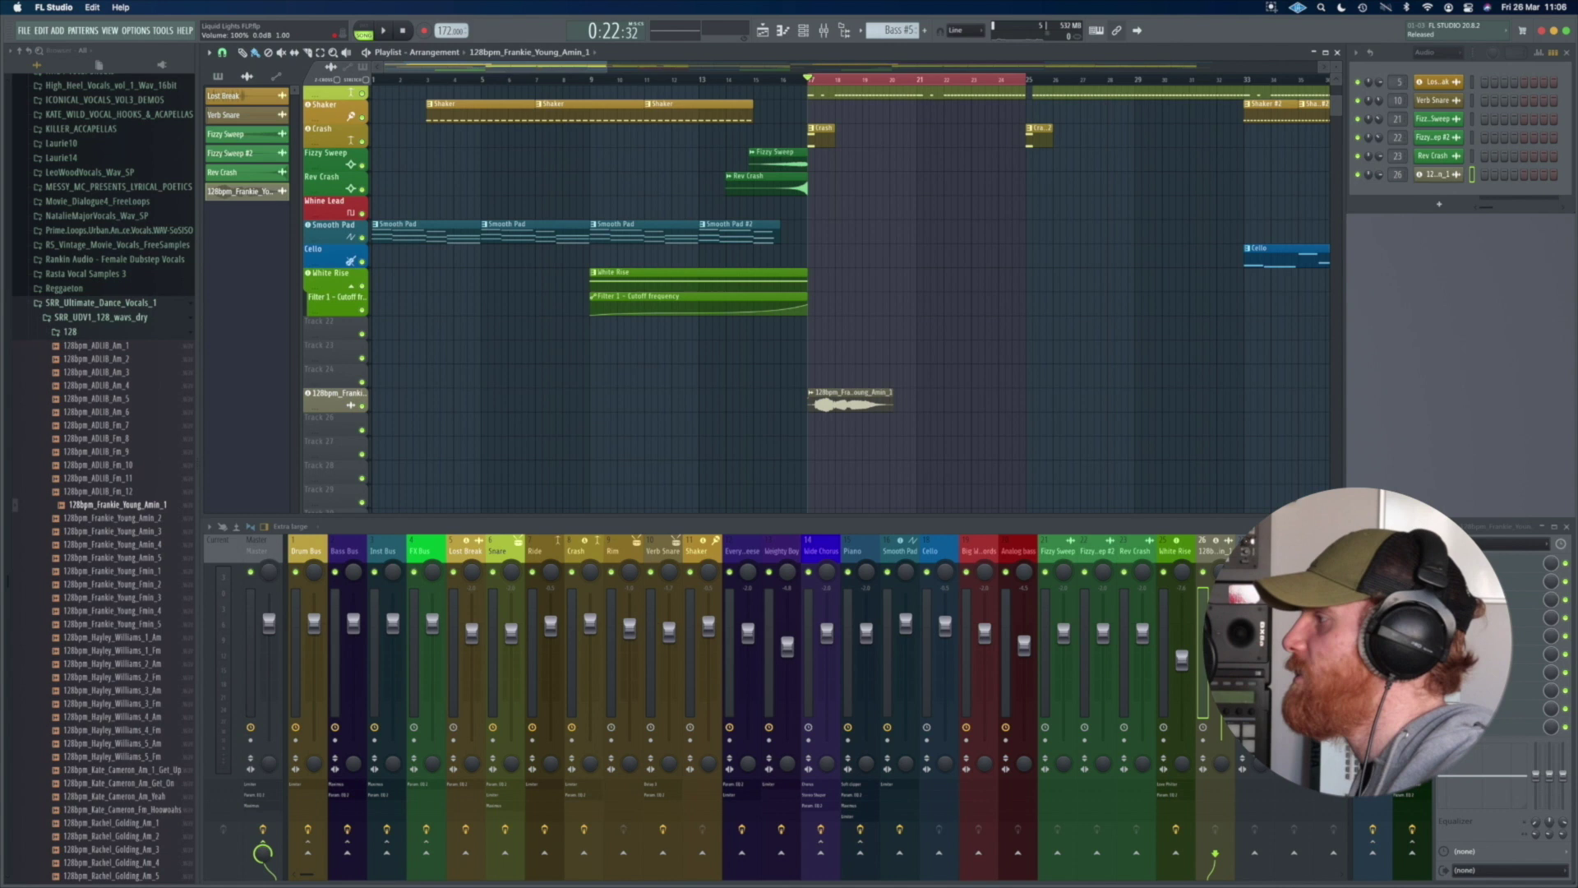
Step: Solo the vocal's mixer insert 26 and load the Pitcher effect in its first slot
right_click(1204, 573)
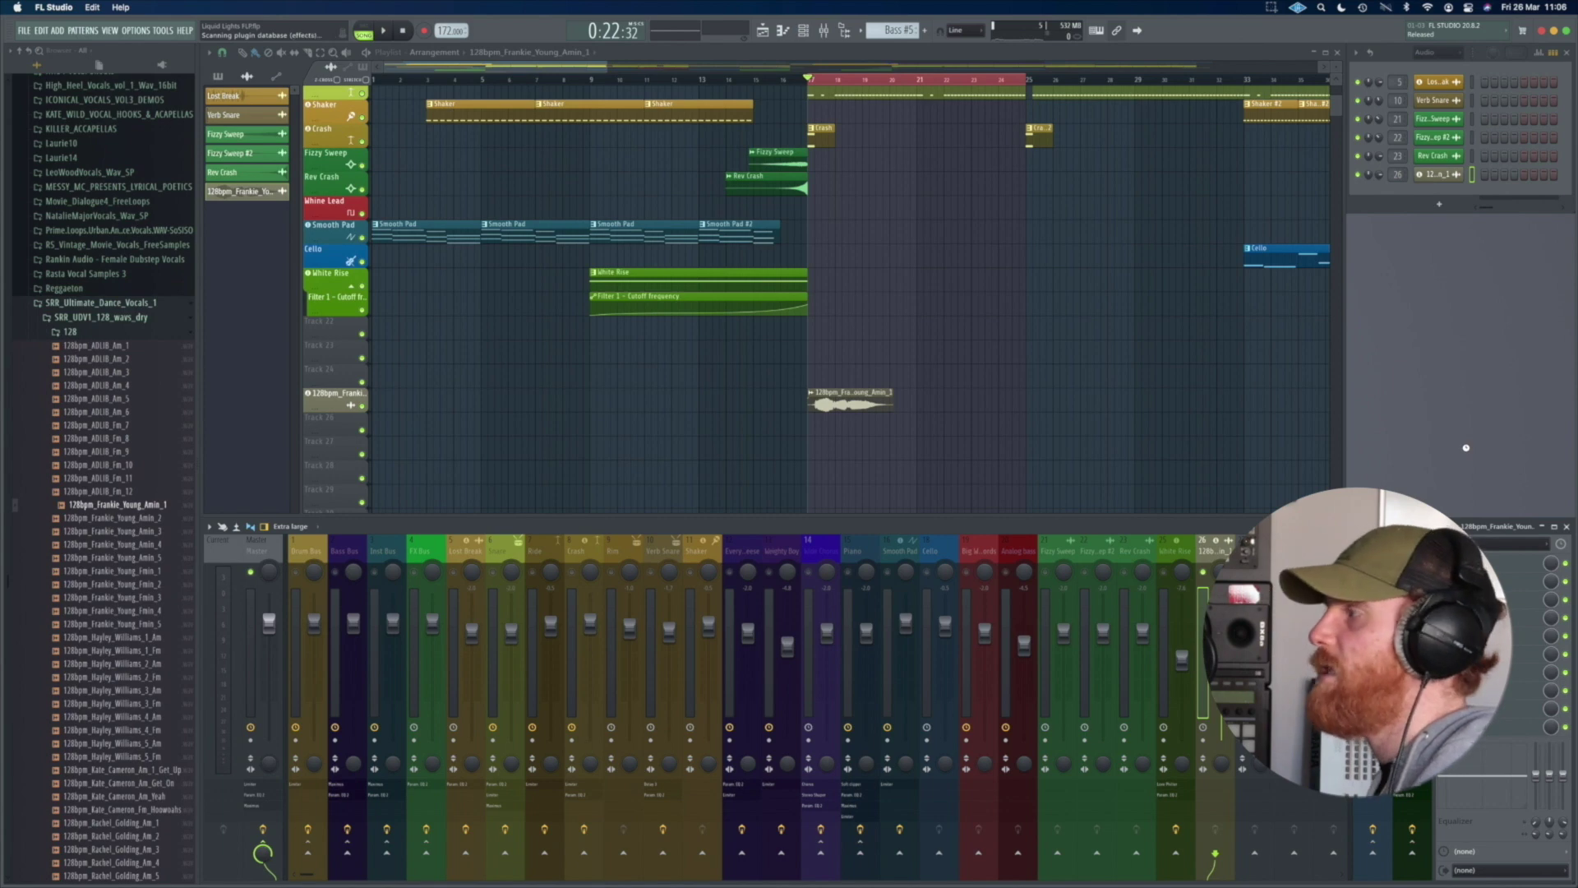
type("pit")
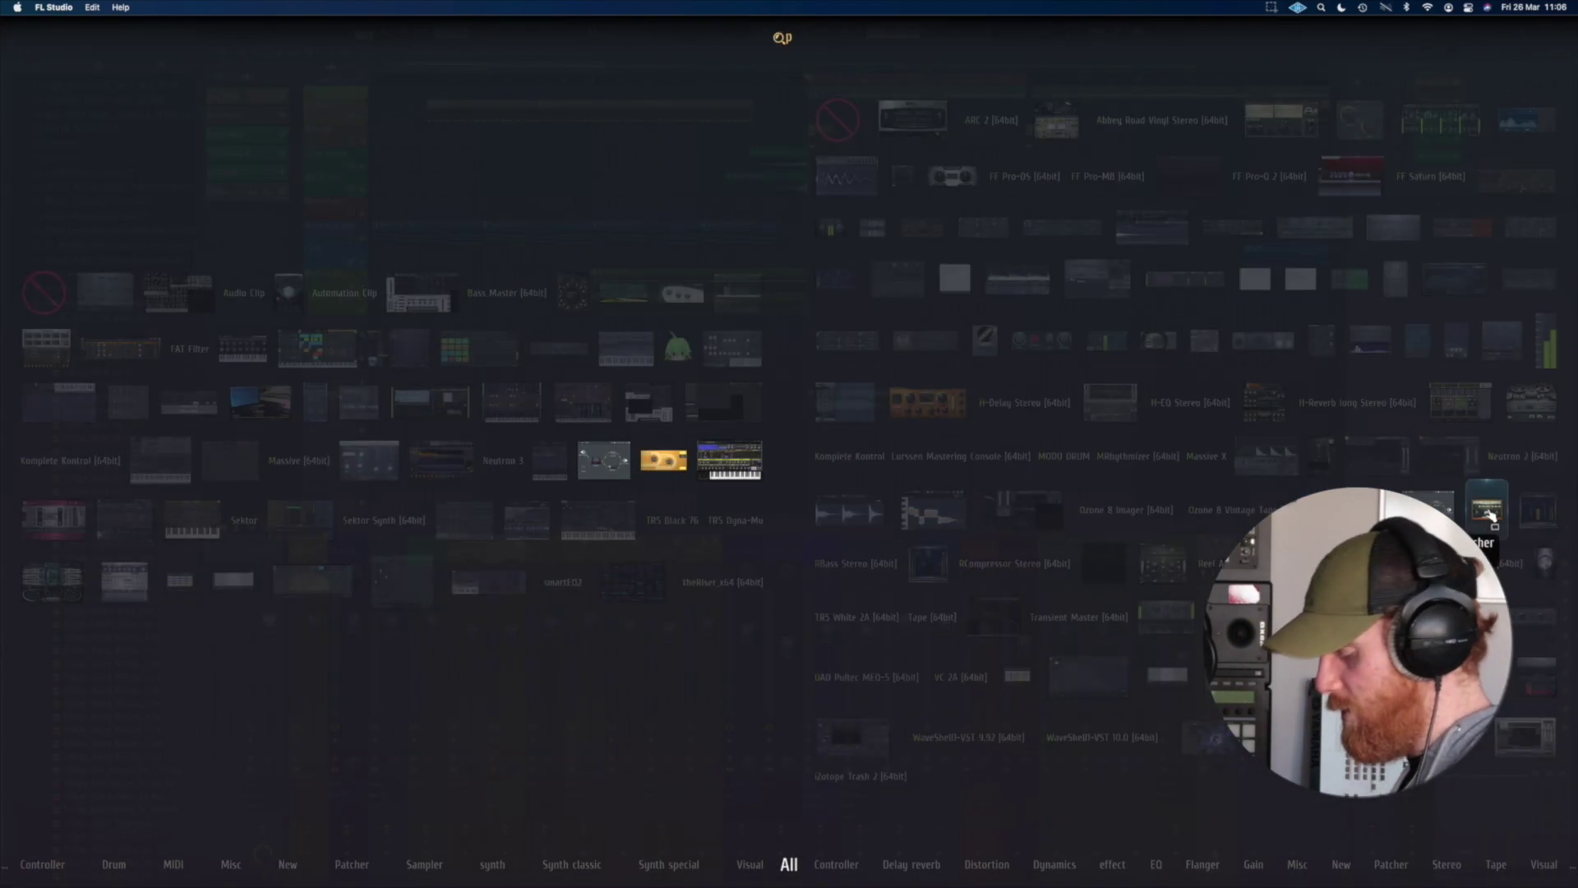
left_click(1488, 511)
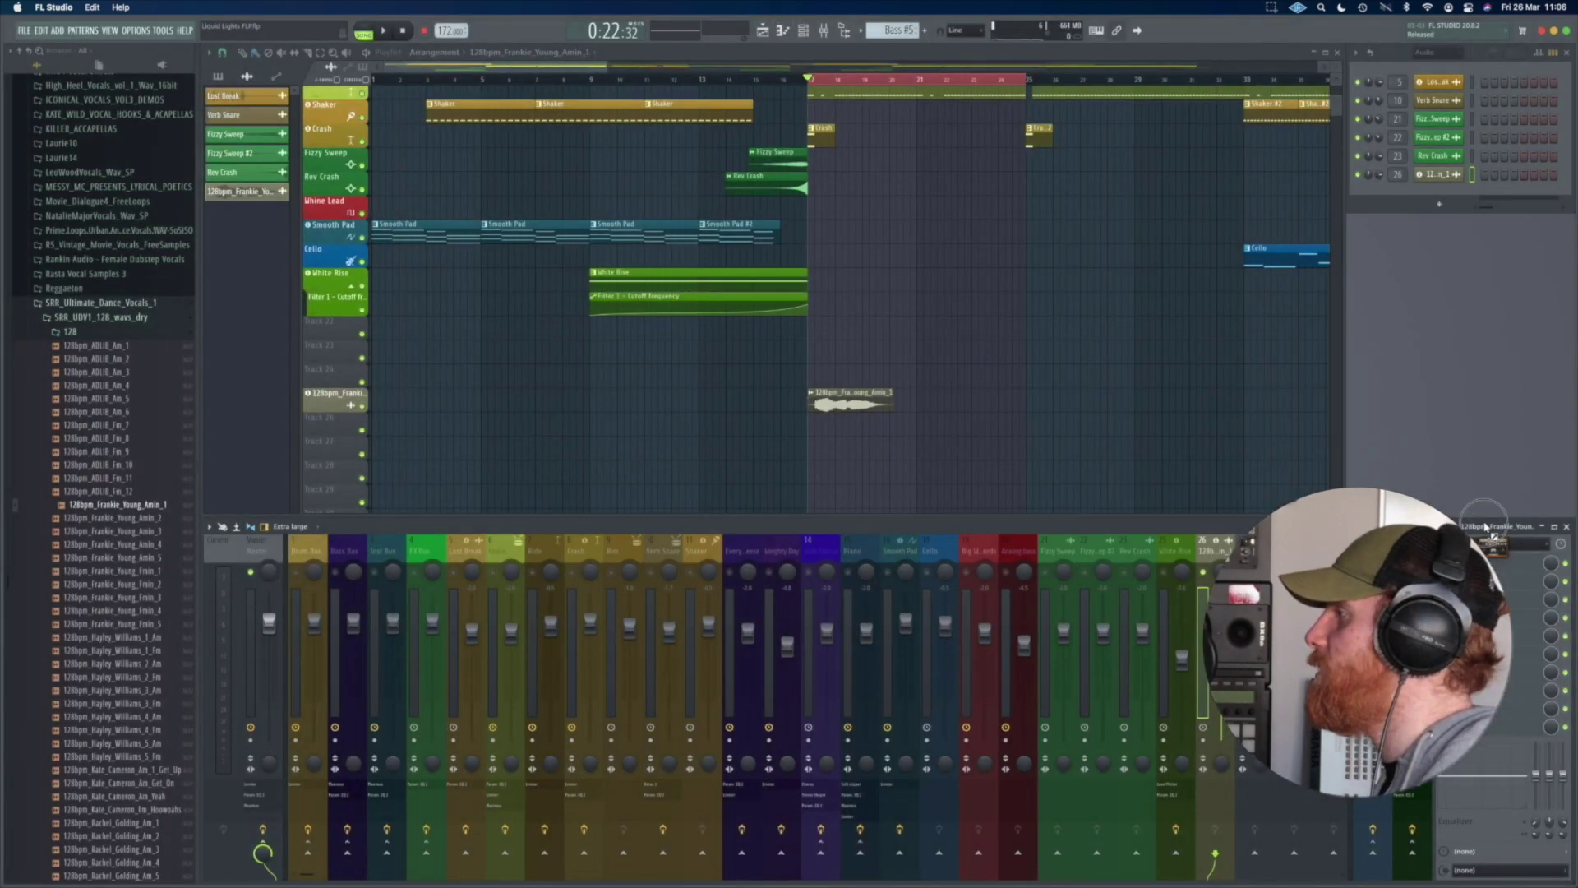
Step: Set Pitcher's key to A with the Minor scale and play the section to hear the corrected vocal
left_click_drag(463, 170, 1120, 274)
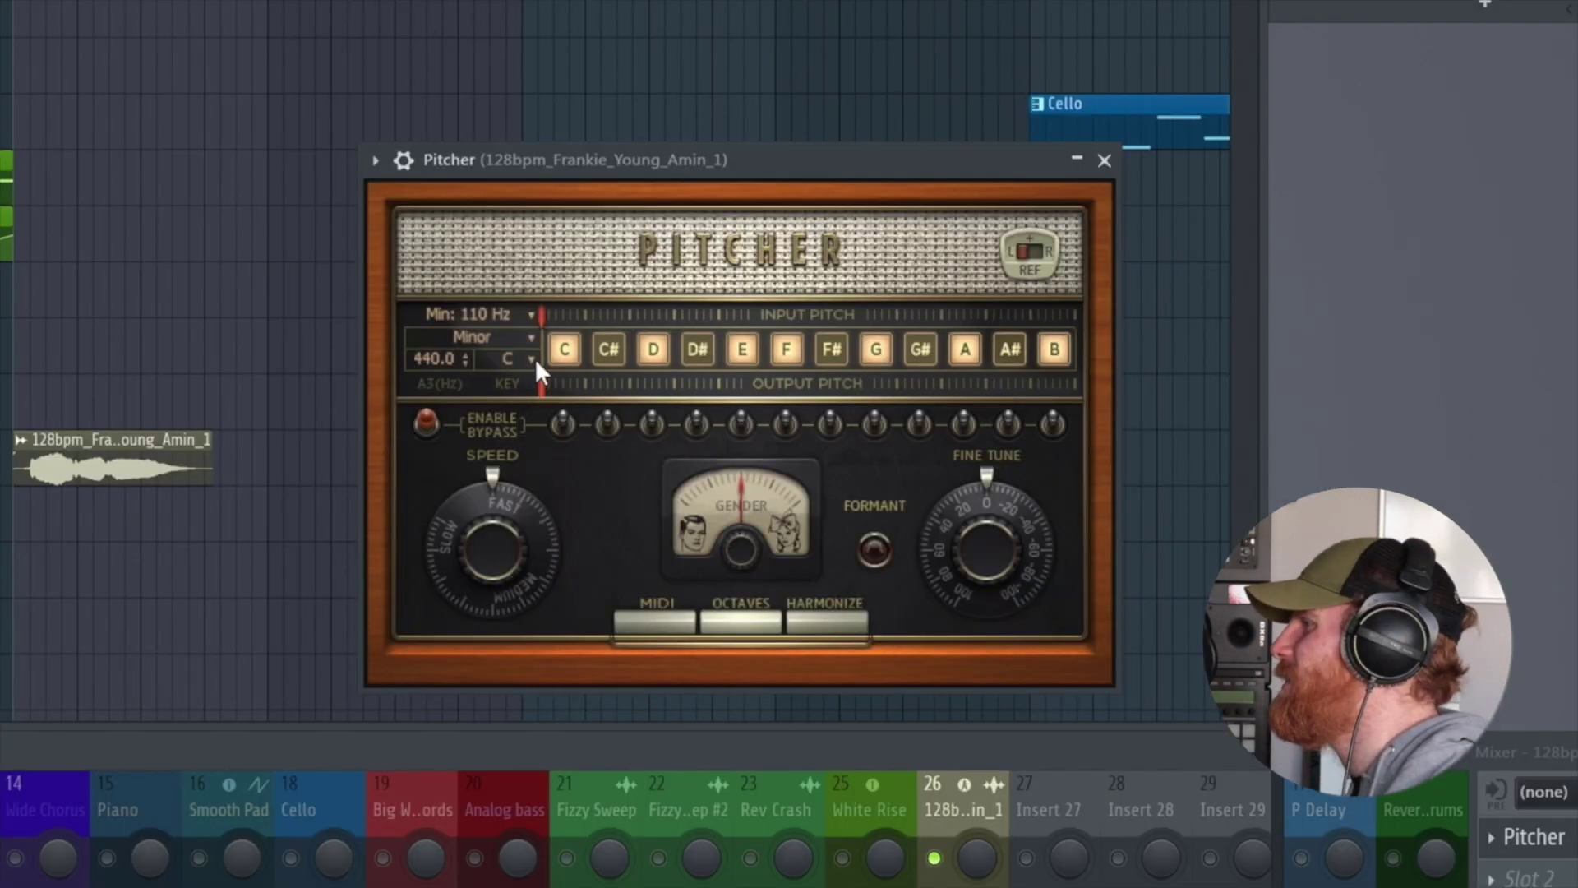
left_click(1027, 354)
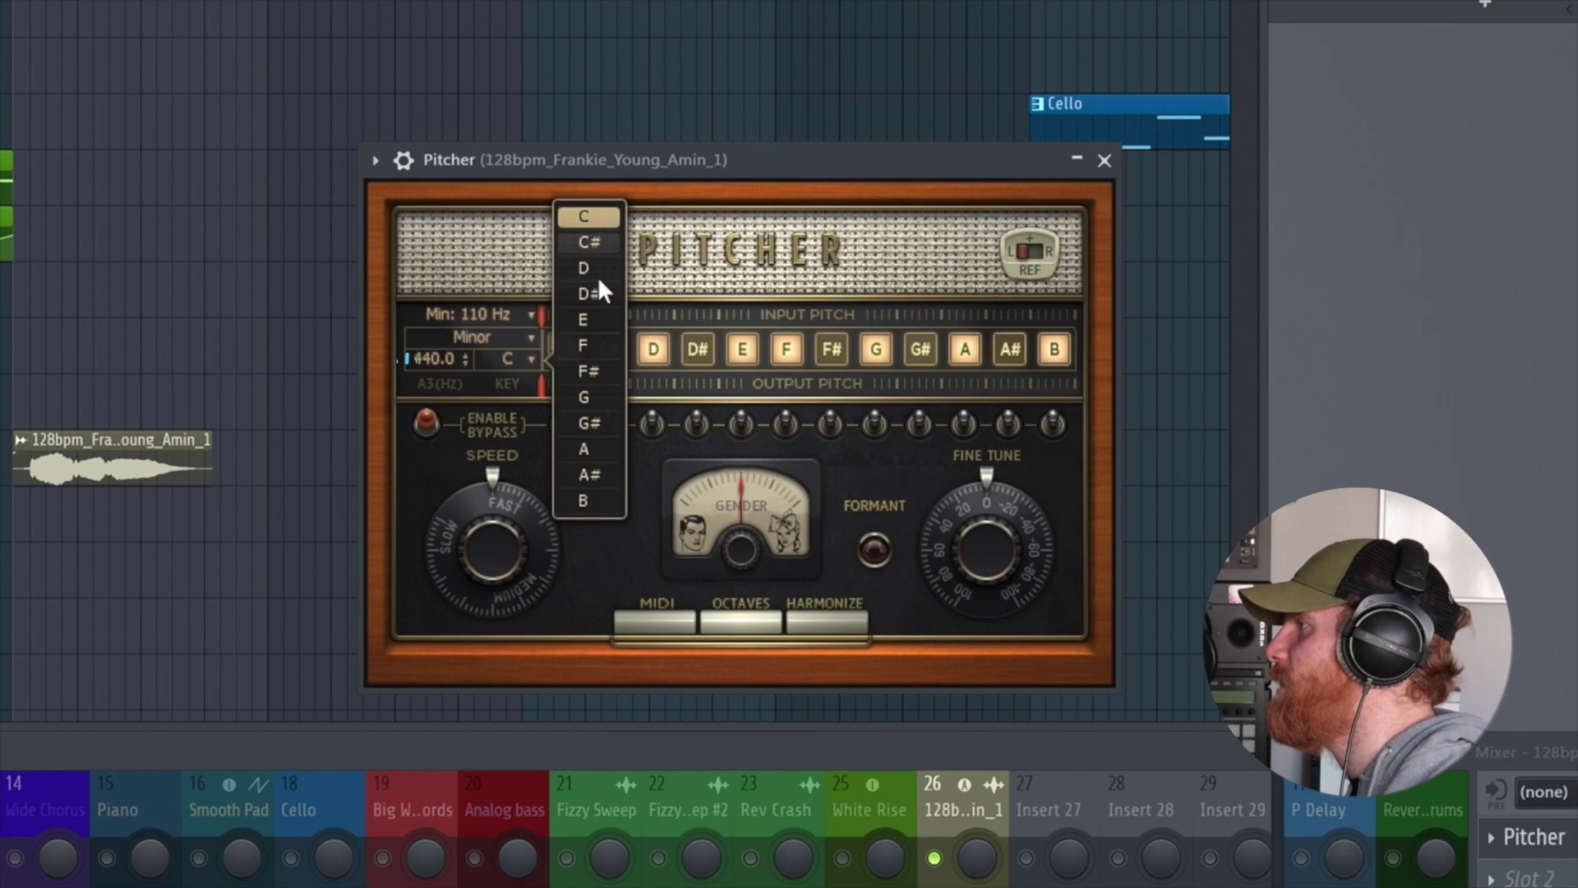
left_click(604, 445)
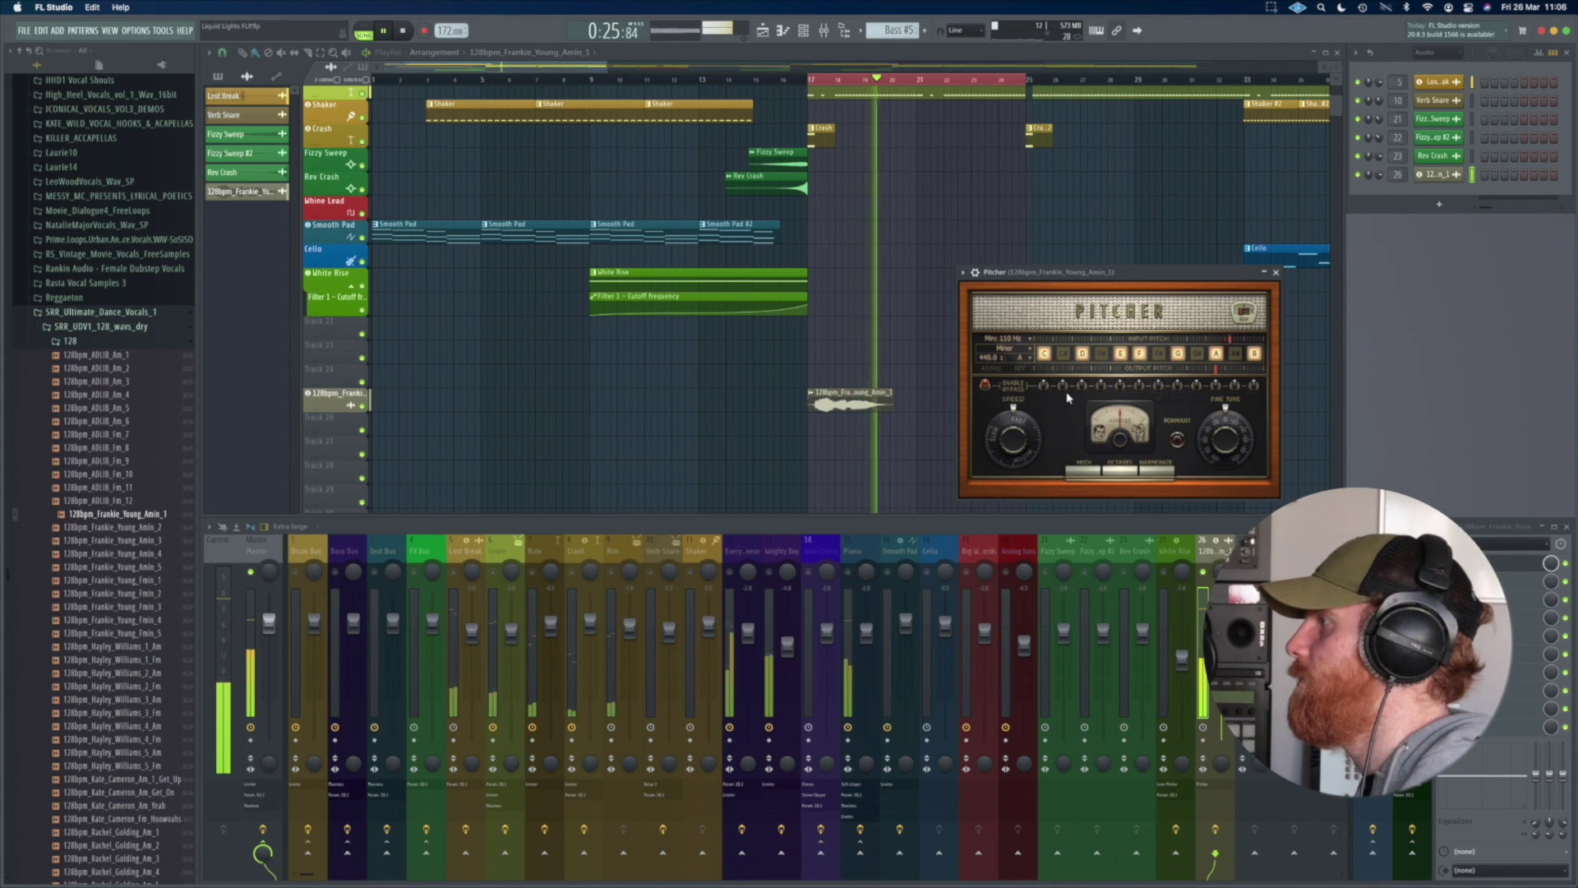
key("space")
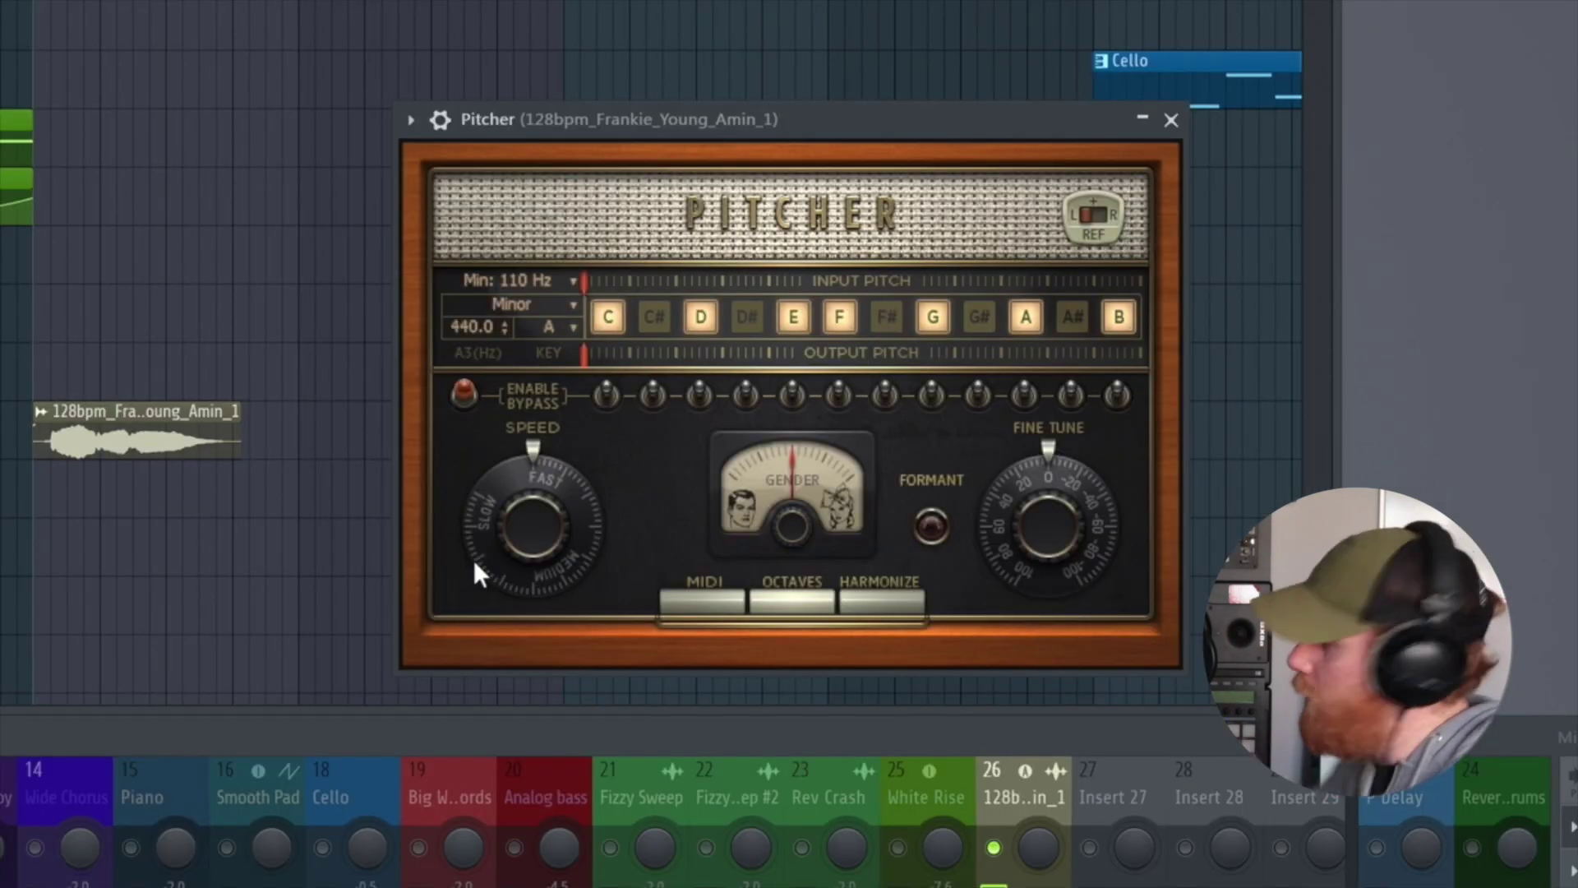
Step: Adjust Pitcher's correction speed for the vocal and play the looped section to hear the change
left_click(990, 454)
left_click_drag(510, 534, 509, 502)
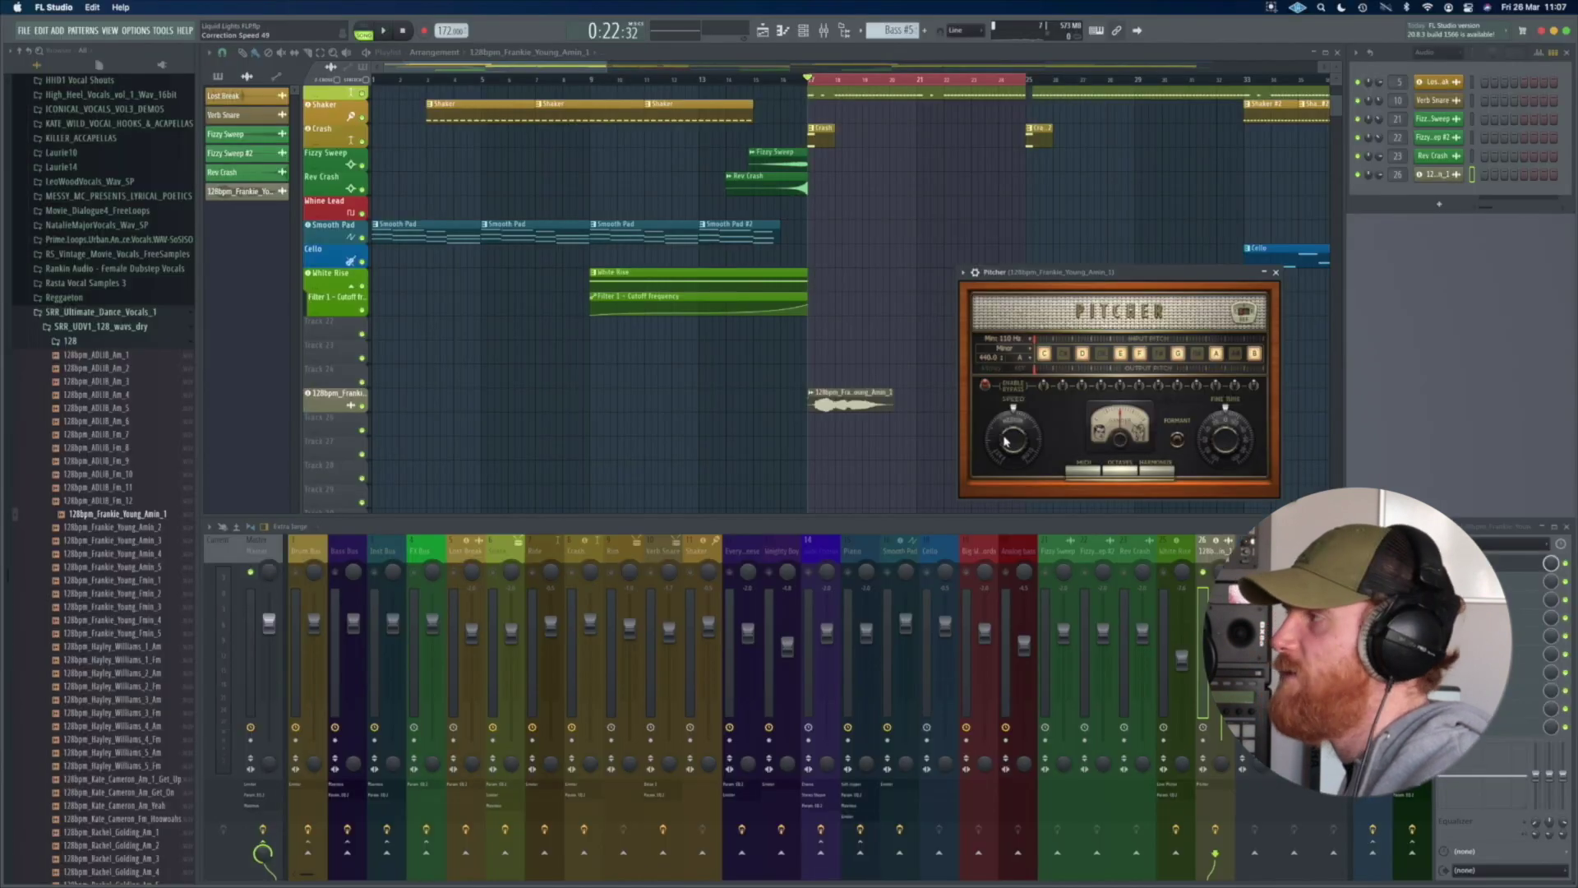
key("space")
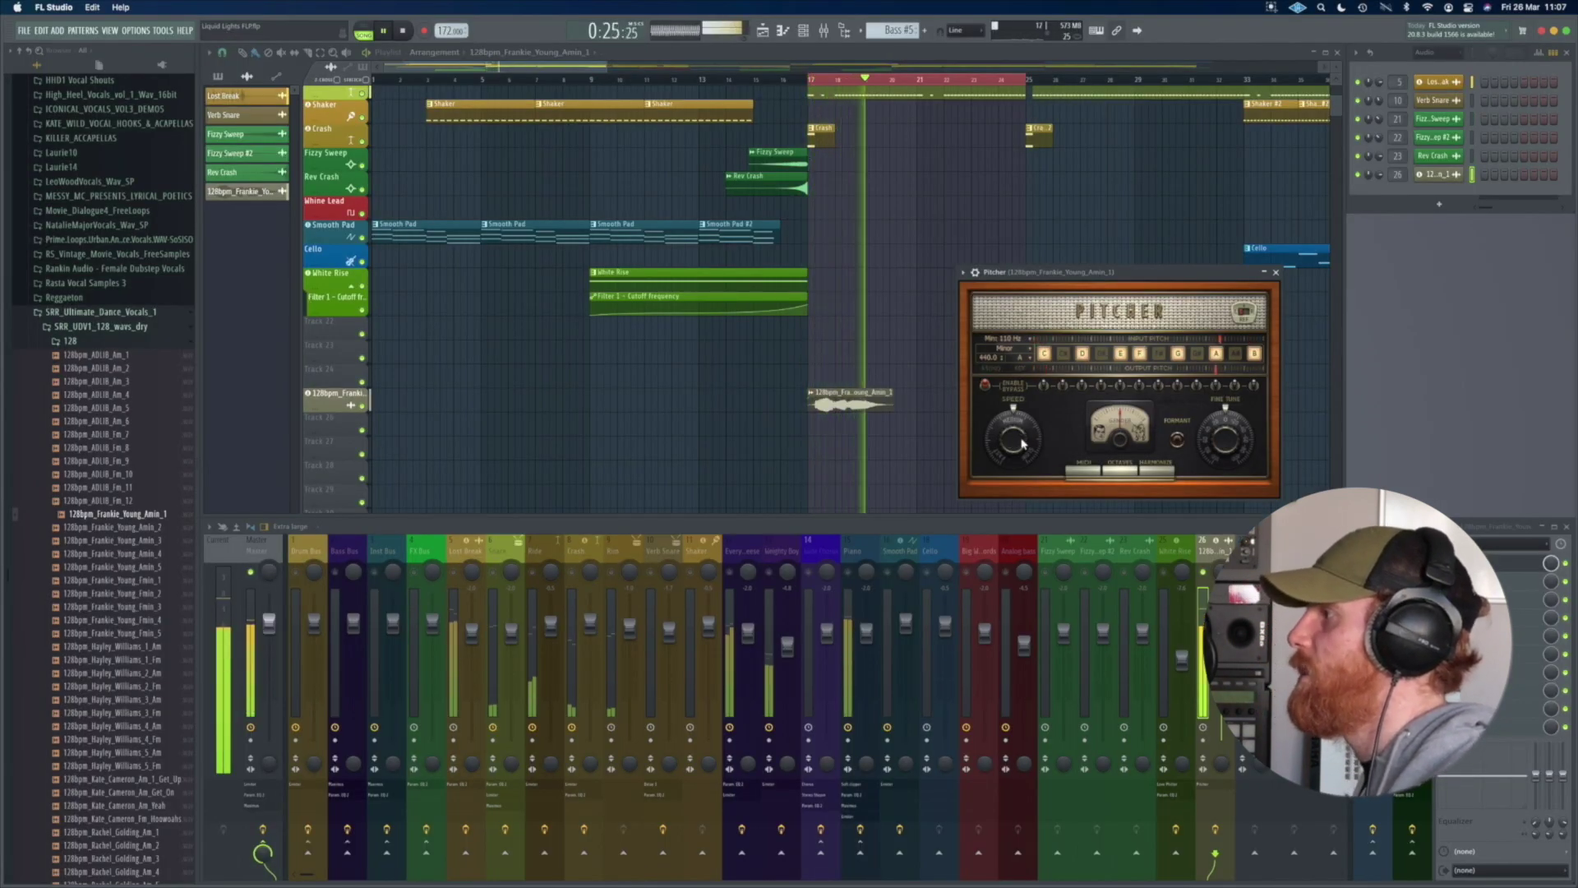
key("space")
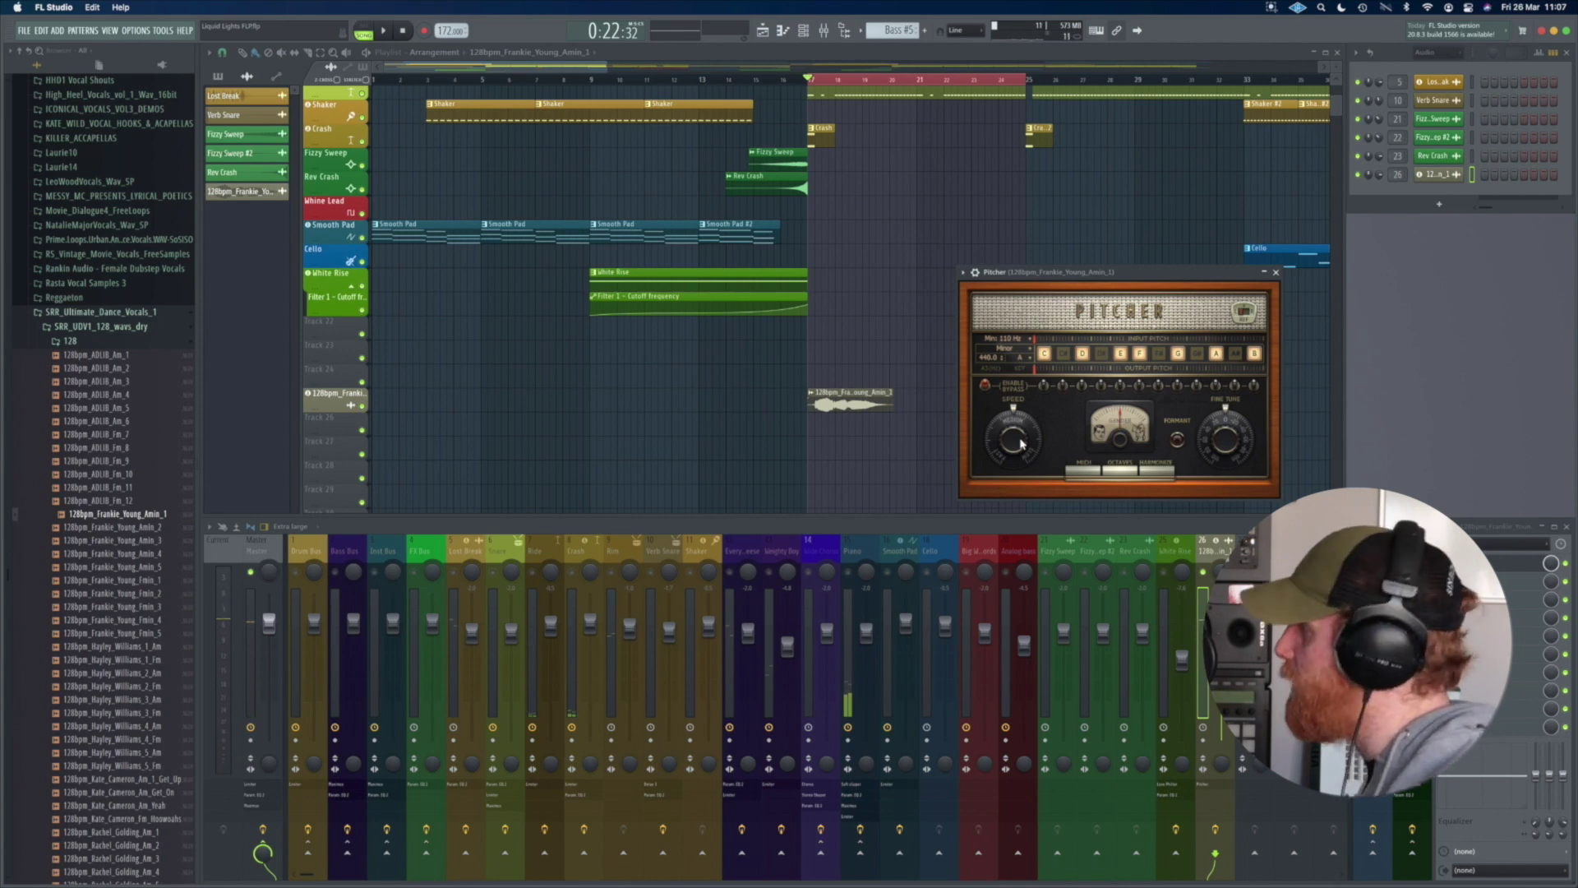
Step: Set Pitcher's correction speed between Fast and Medium and listen to the vocal in the looped section
left_click_drag(1021, 443, 1019, 444)
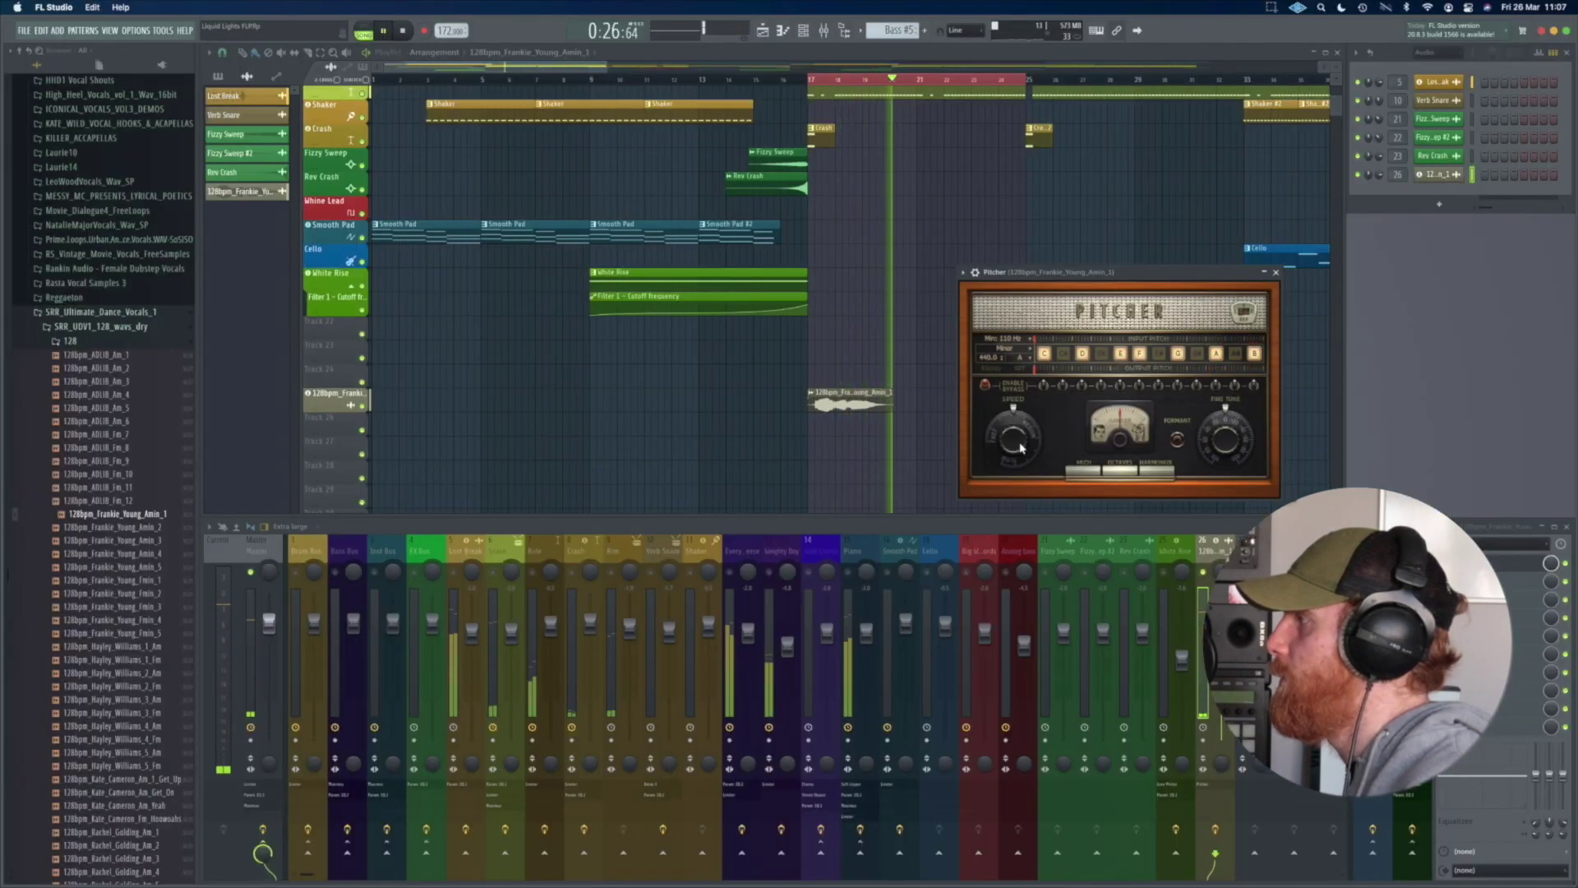
key("space")
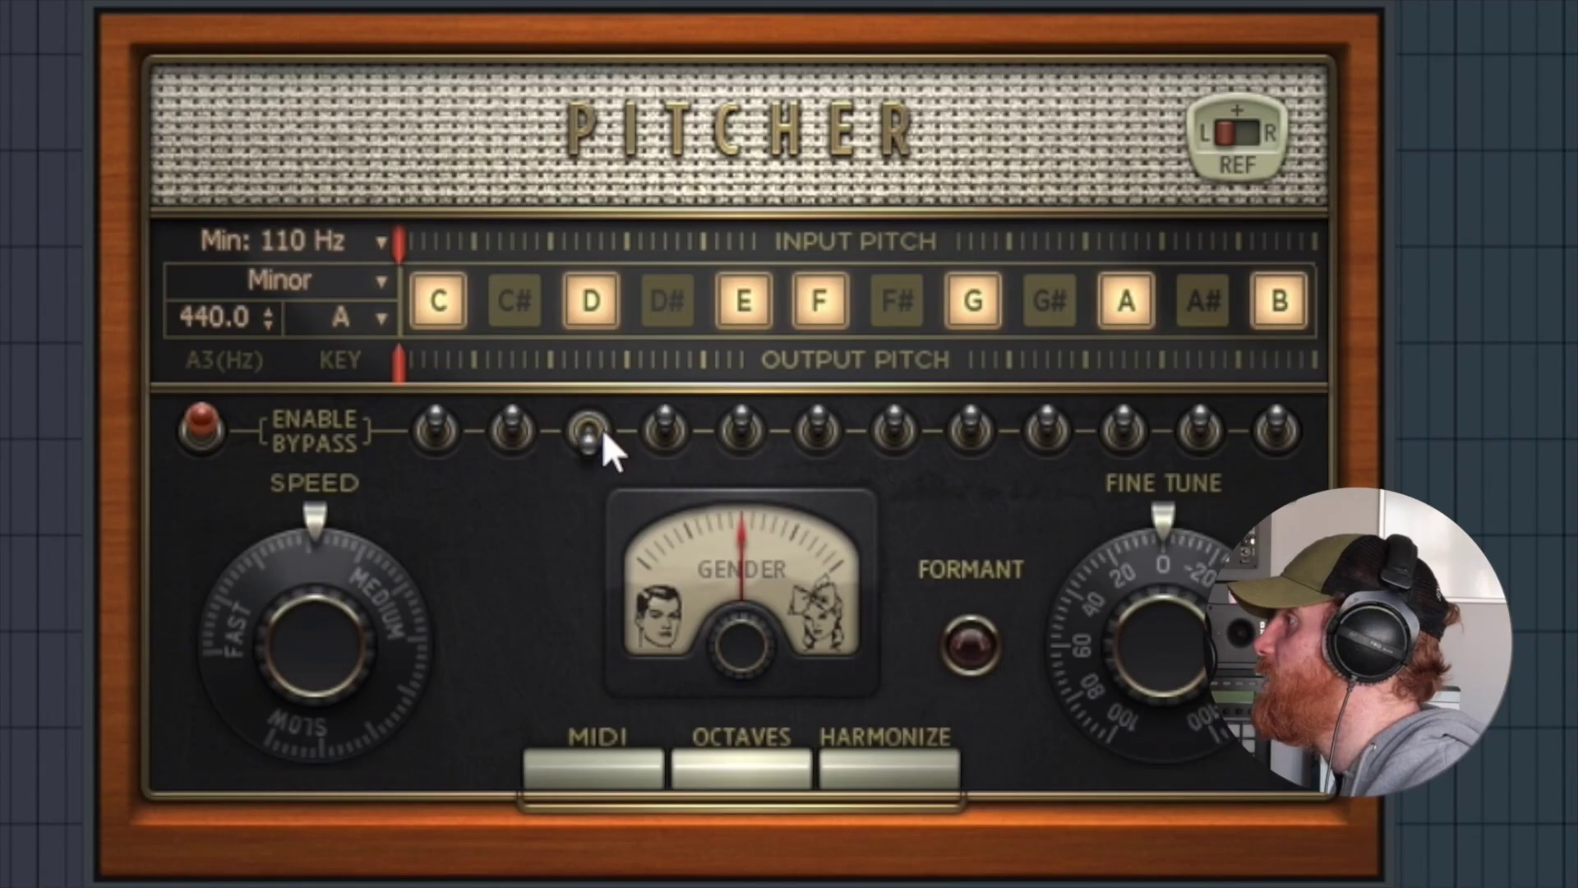
Step: Toggle Pitcher's bypass switch for the note D and play the section to hear the vocal
left_click(1082, 386)
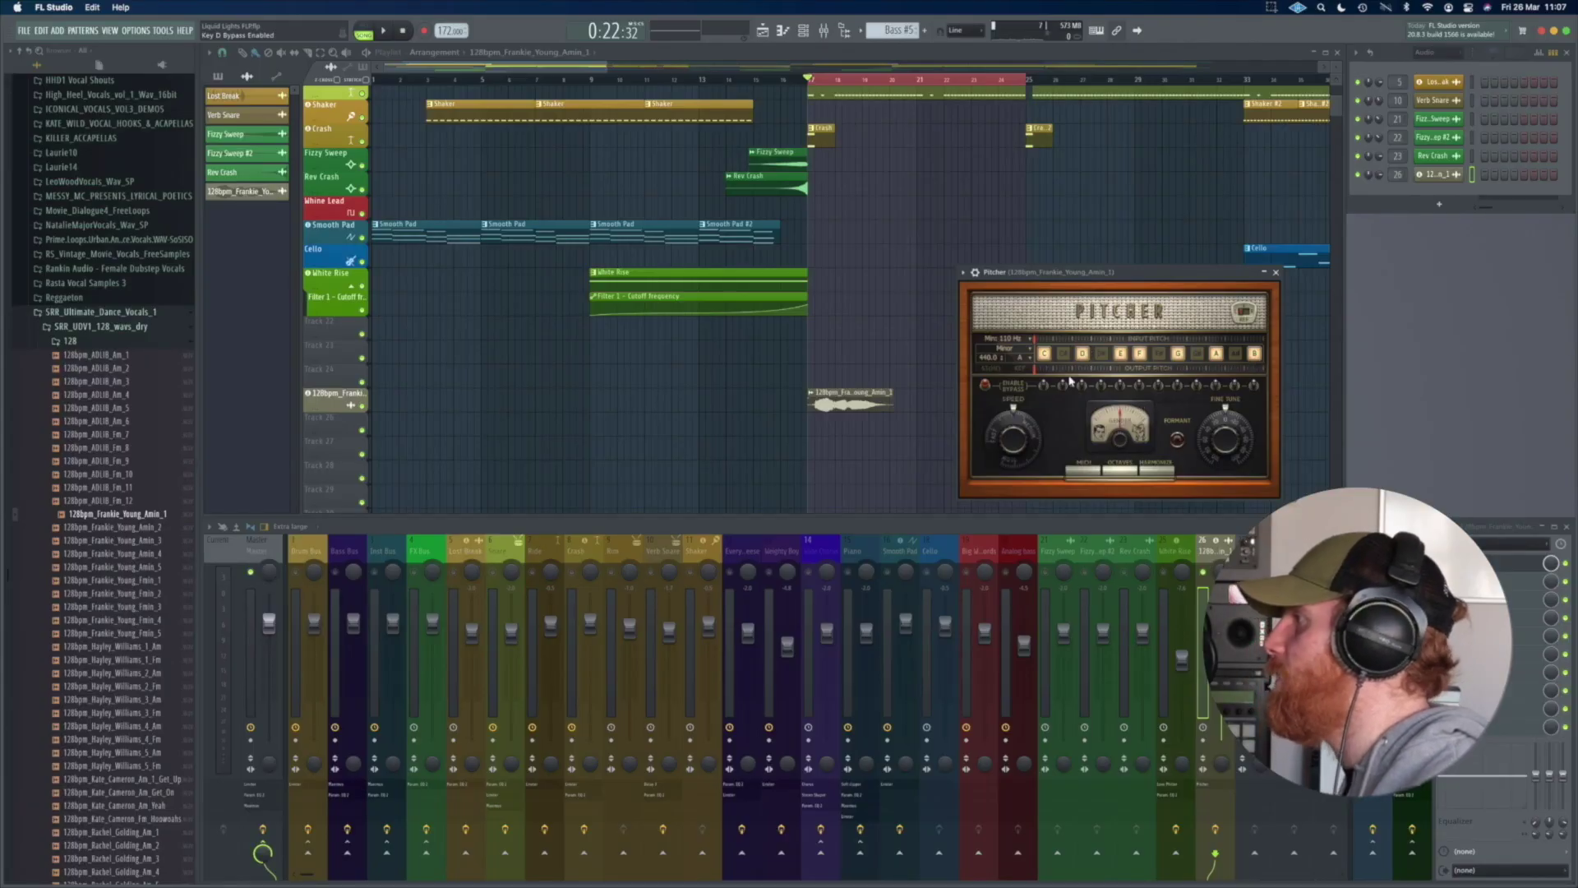
key("space")
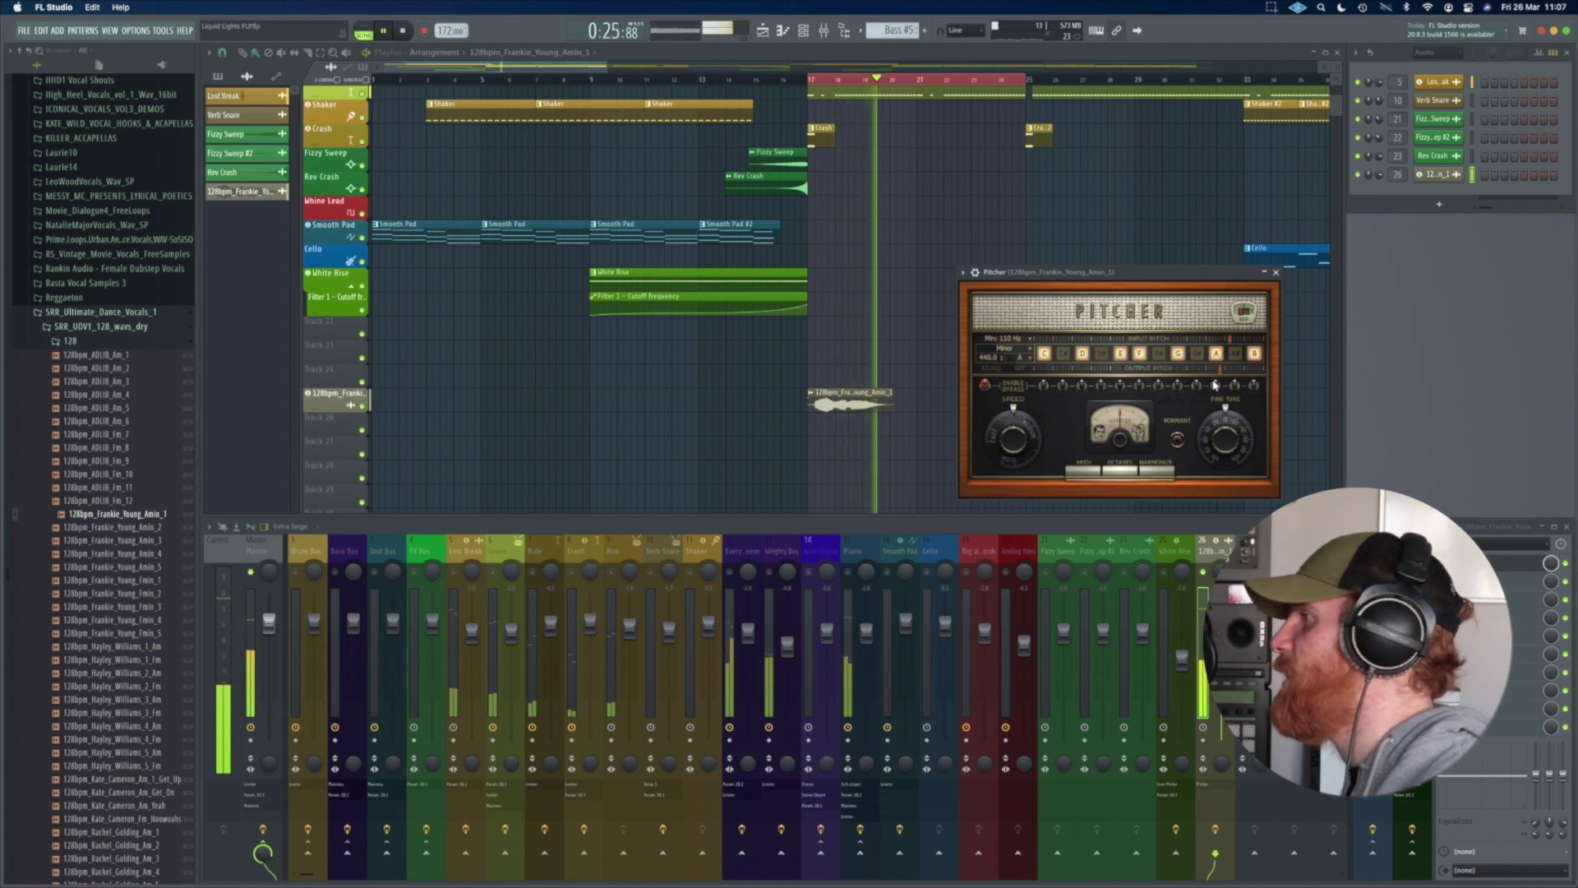
key("space")
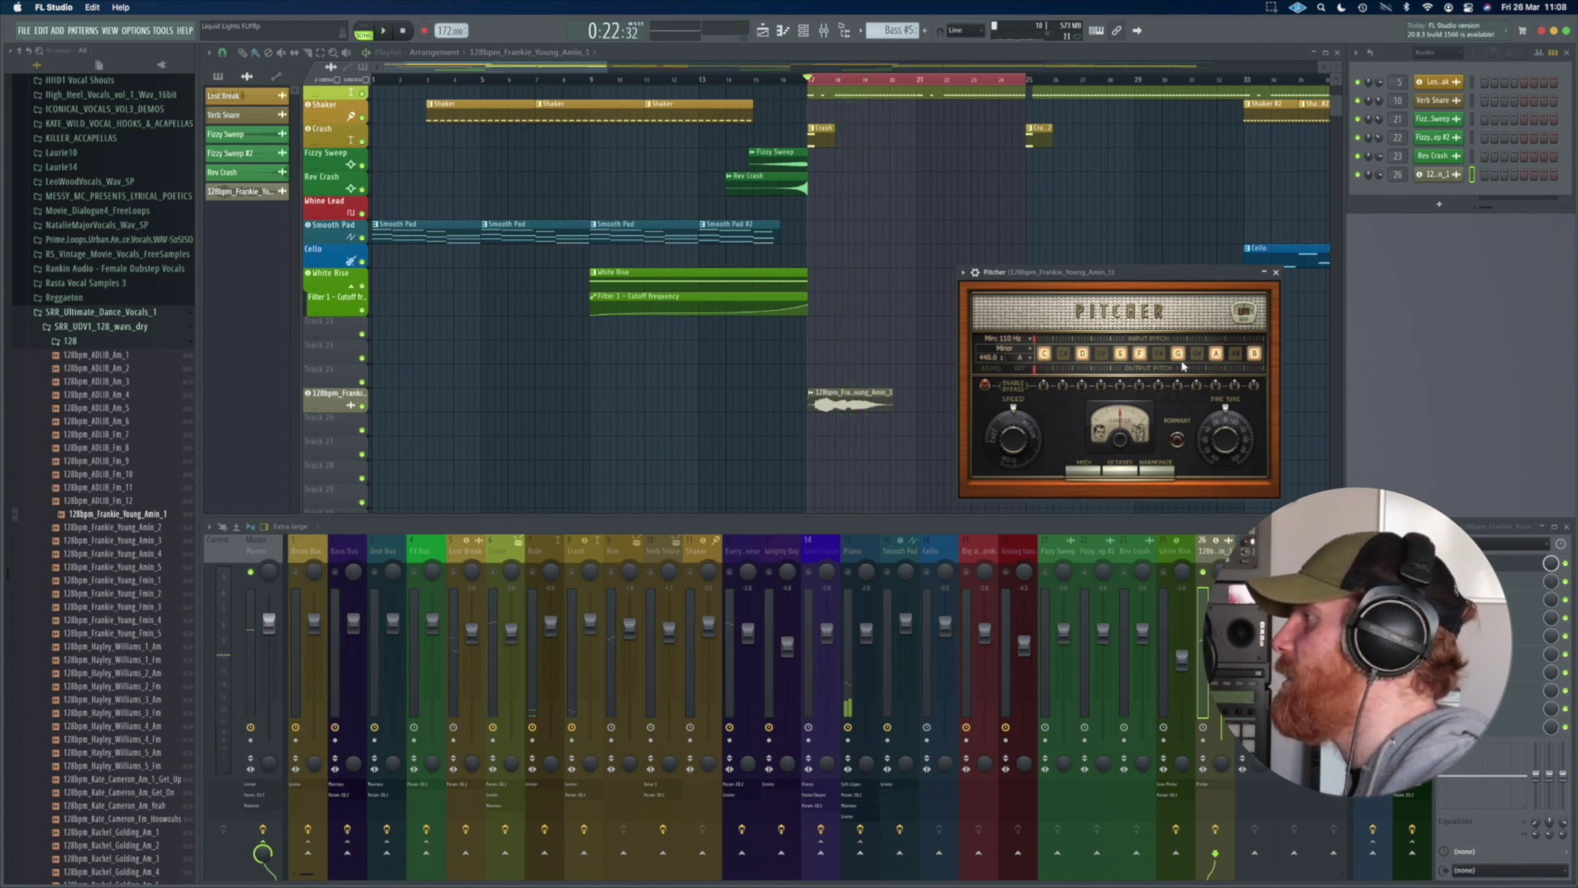
Step: Turn off the E, F and G notes in Pitcher's scale and play the section to hear the result
key("space")
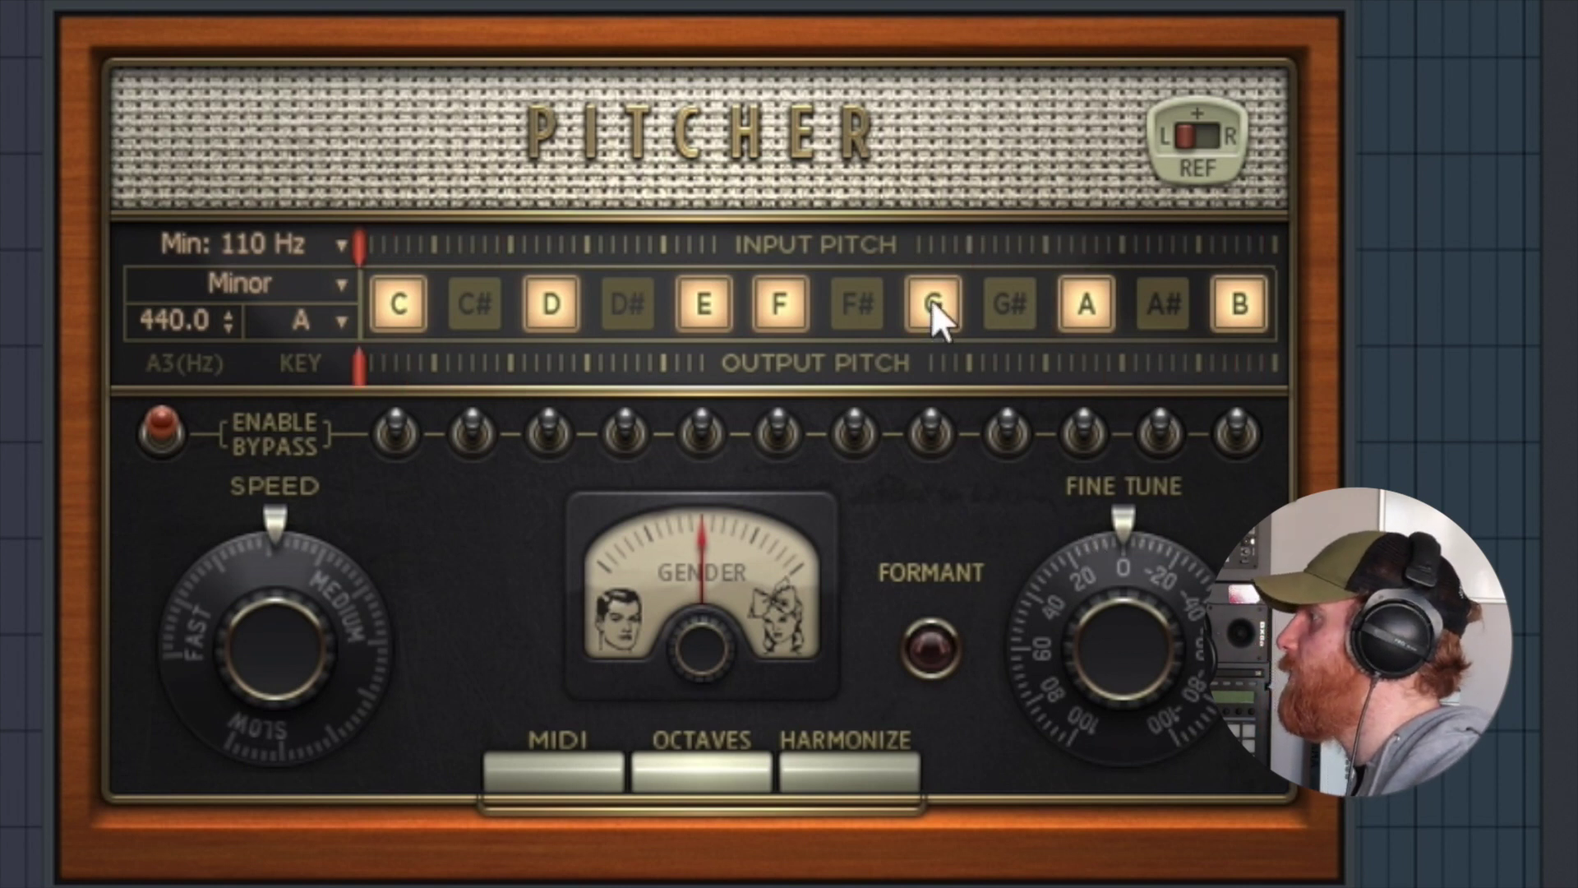
left_click(728, 306)
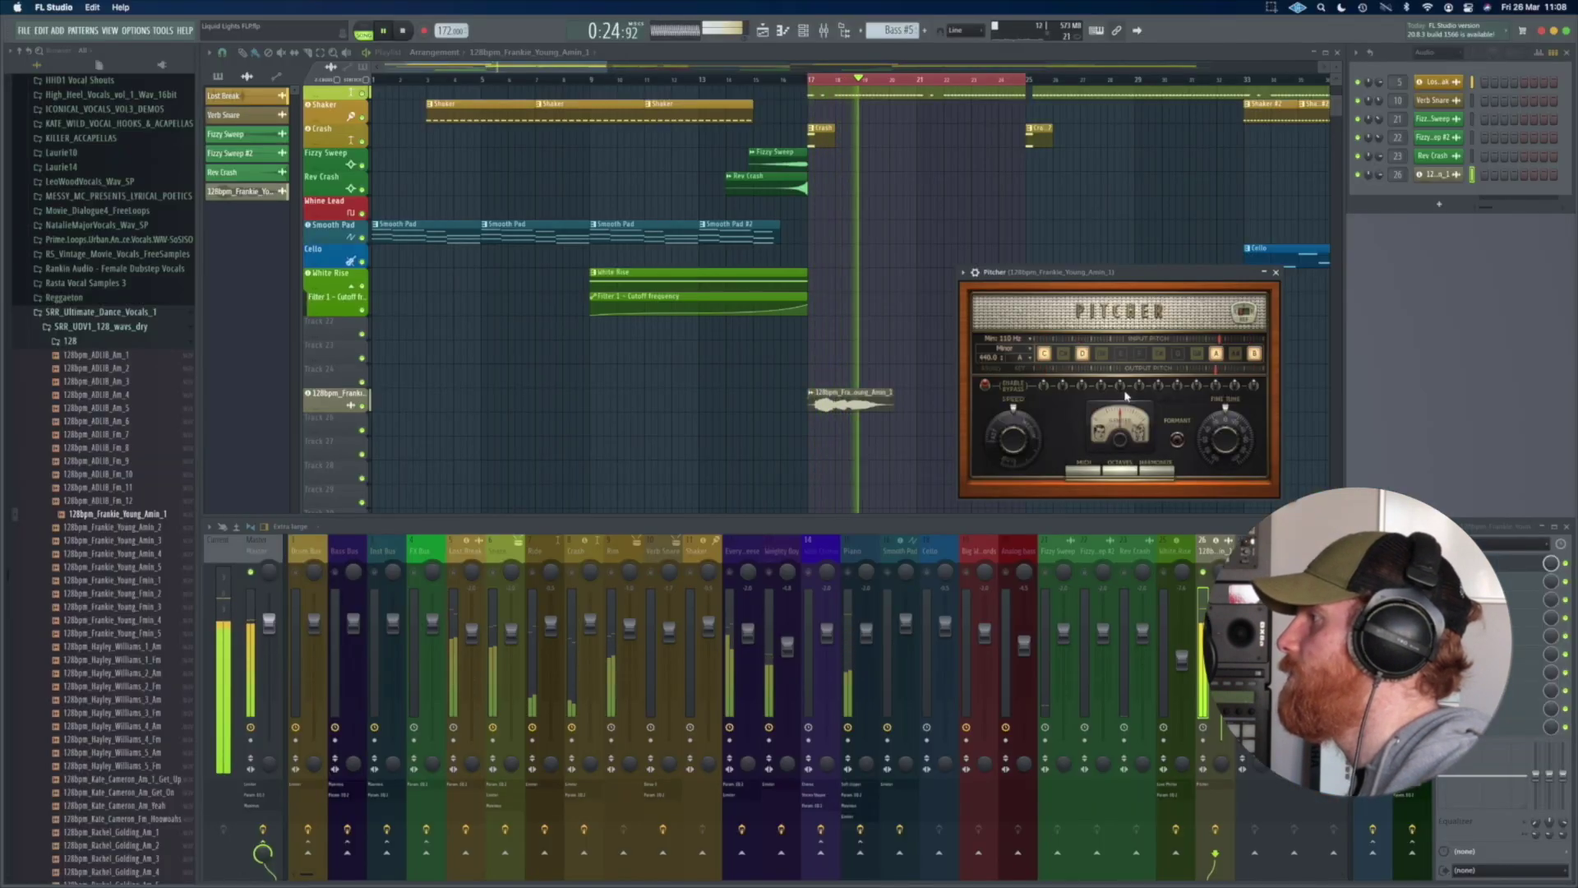
key("space")
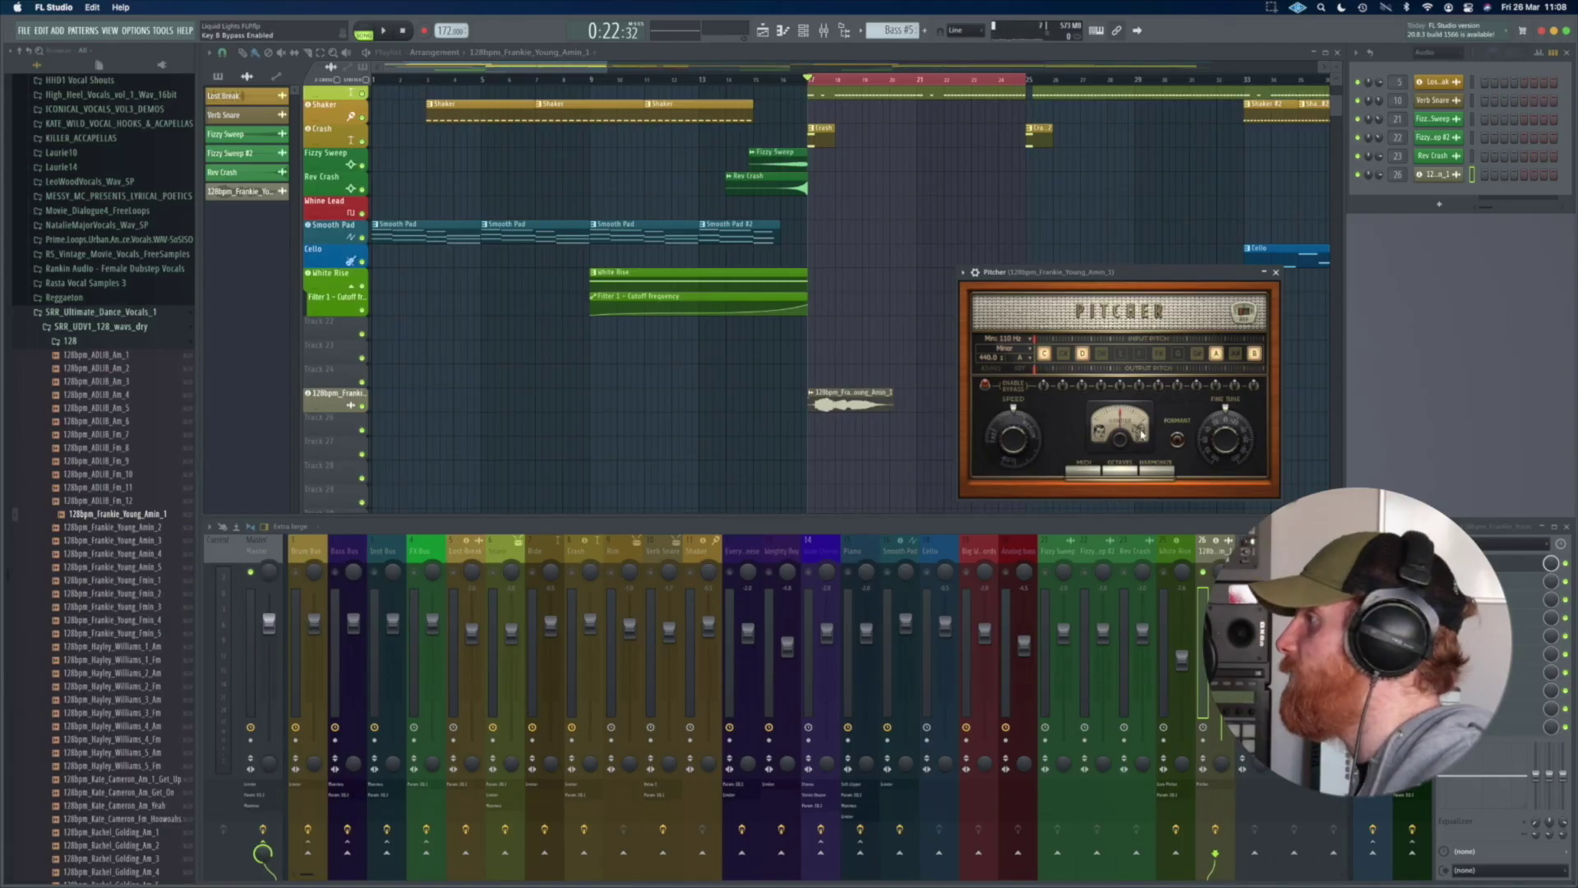
Step: Try different Gender amounts in Pitcher while playing the loop, leaving the dial turned toward the female side
left_click_drag(1120, 437, 1120, 430)
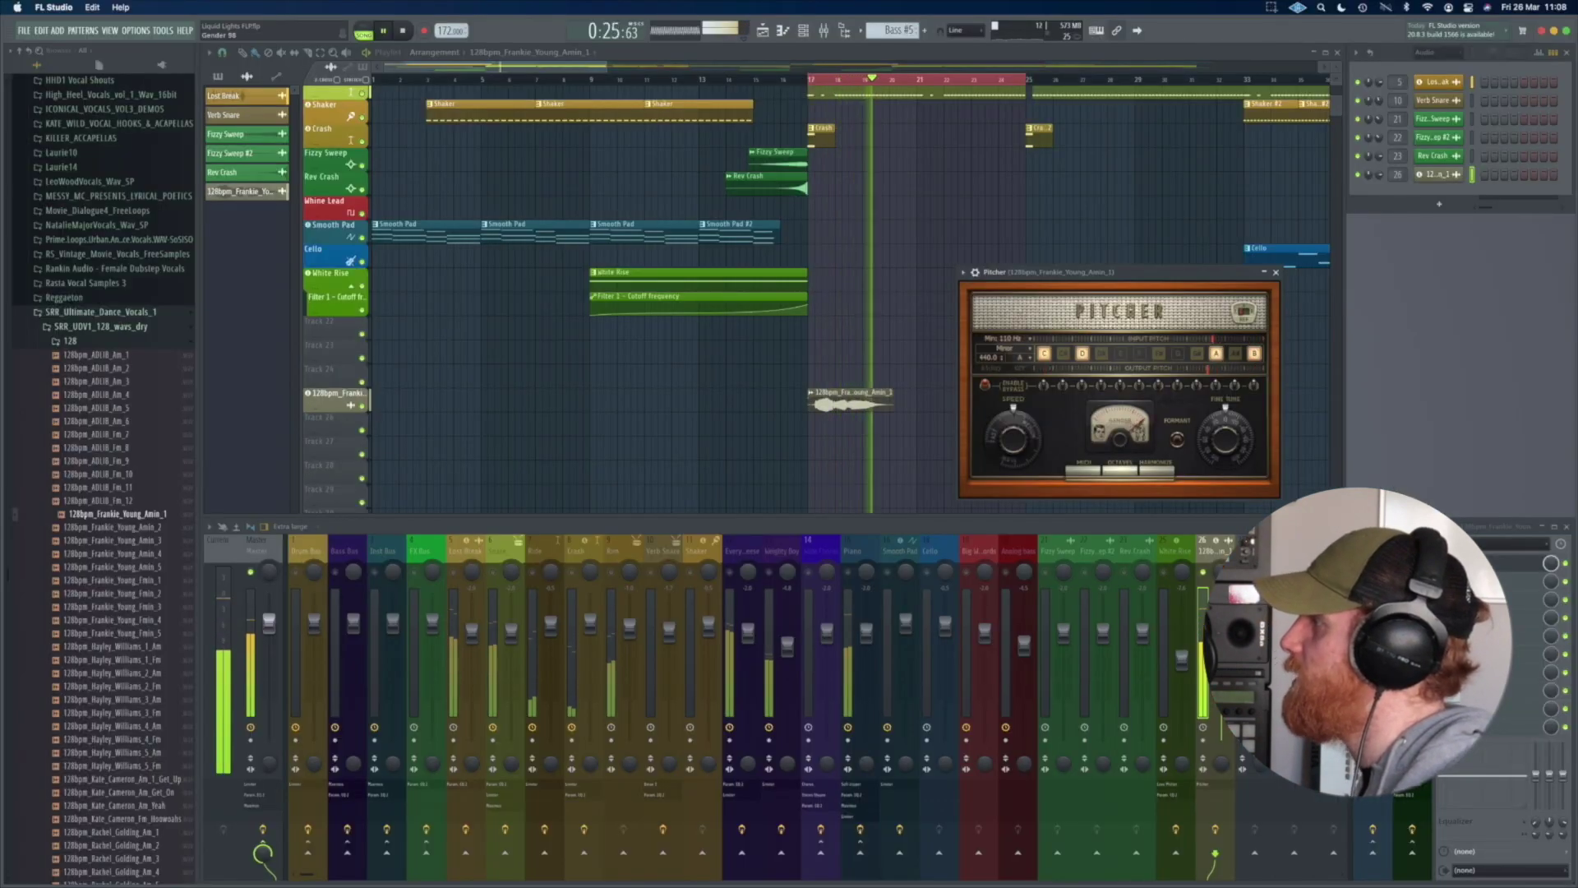
key("space")
key("space")
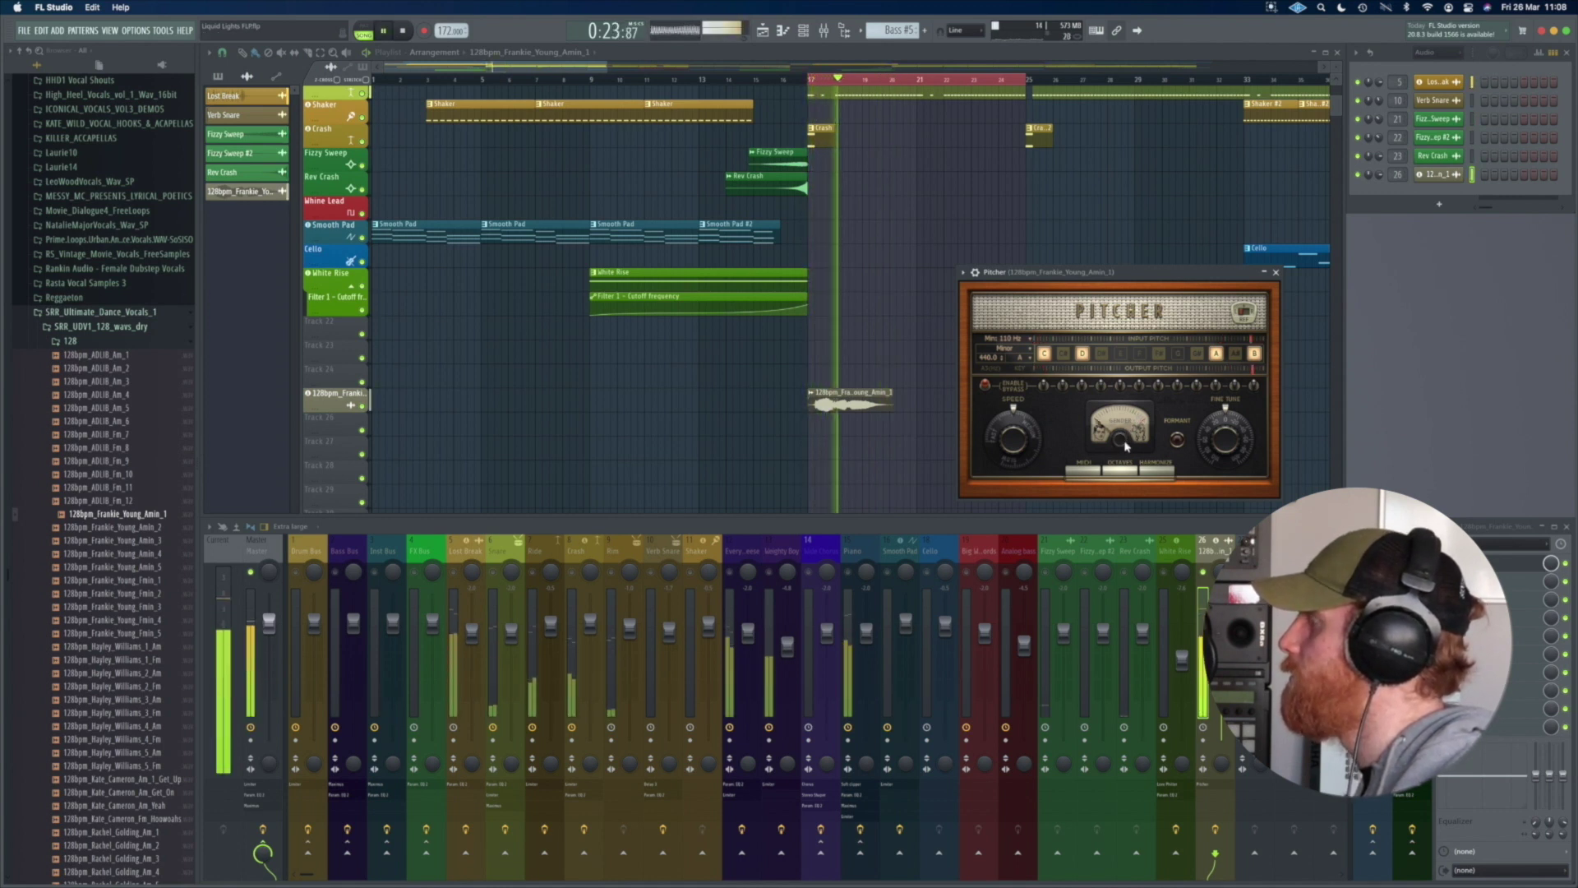
key("space")
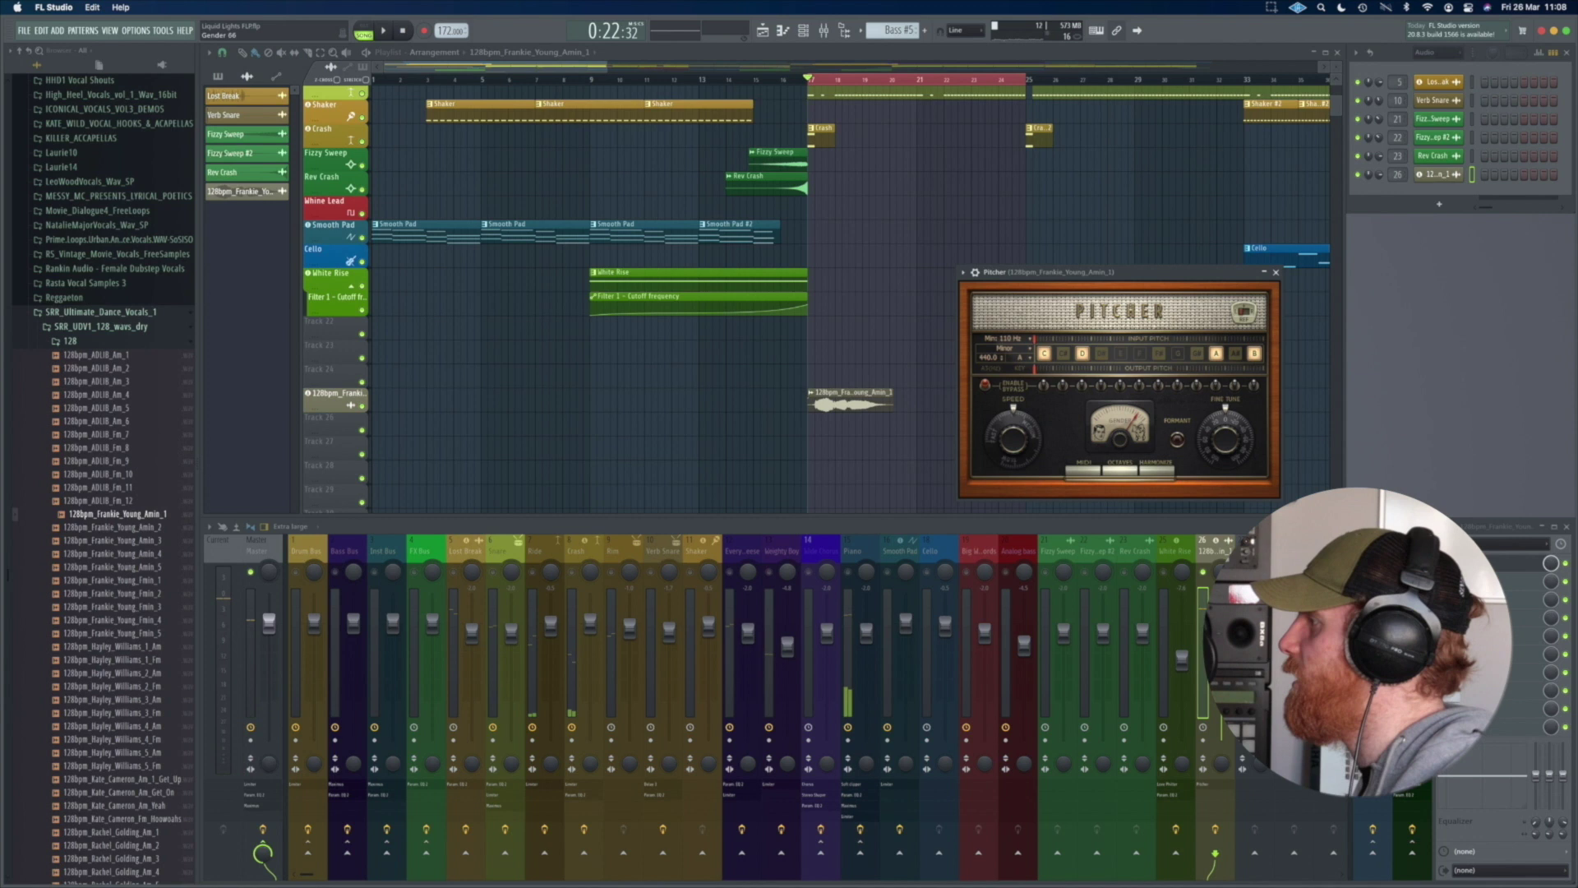
key("space")
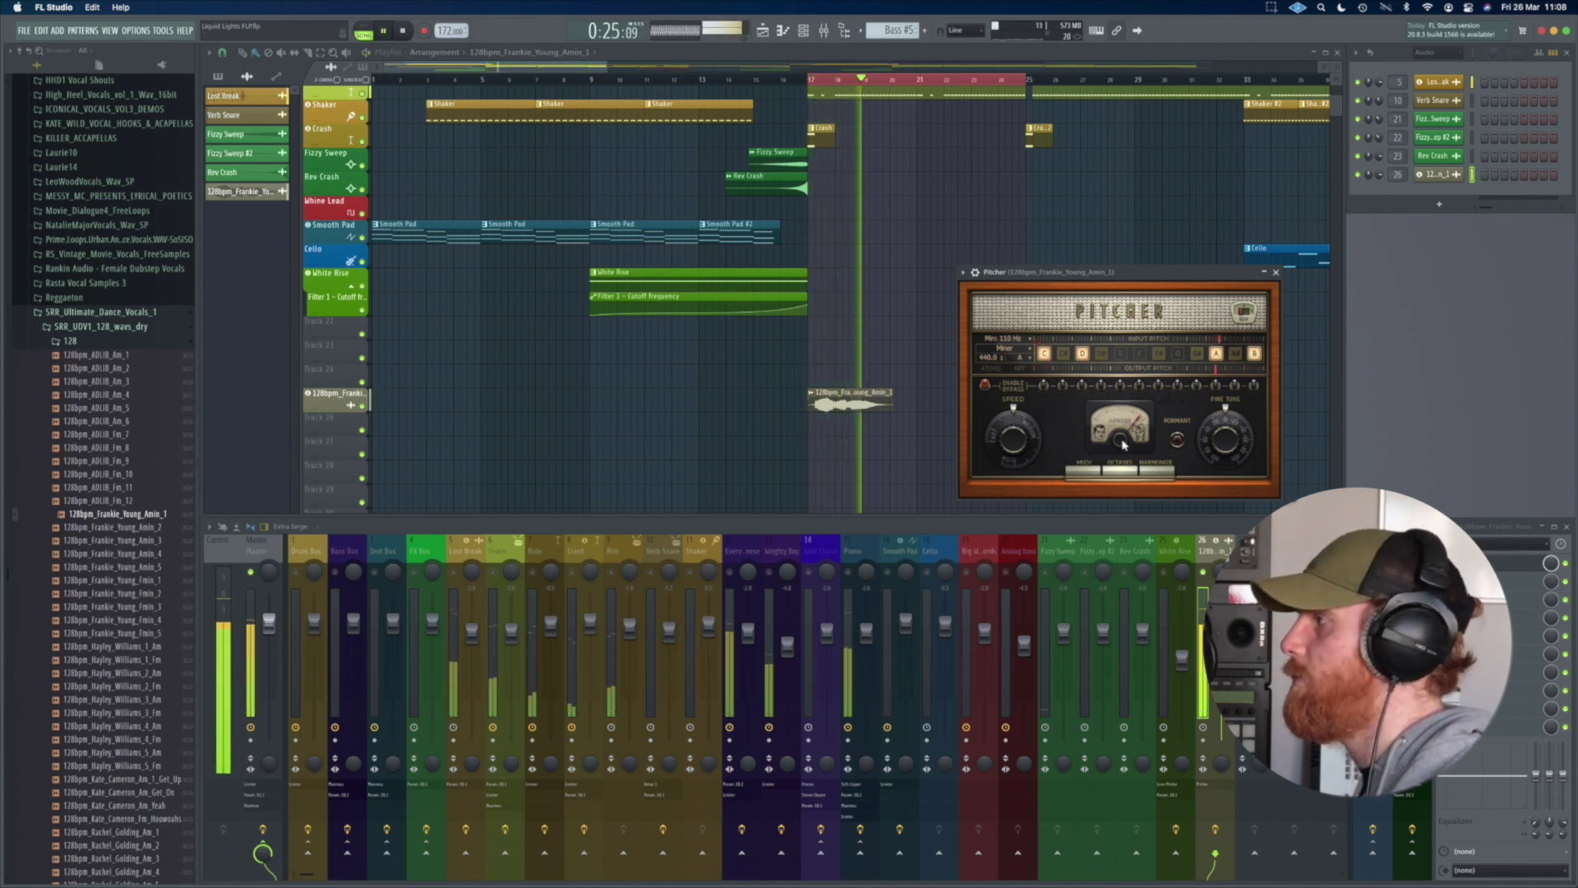
key("space")
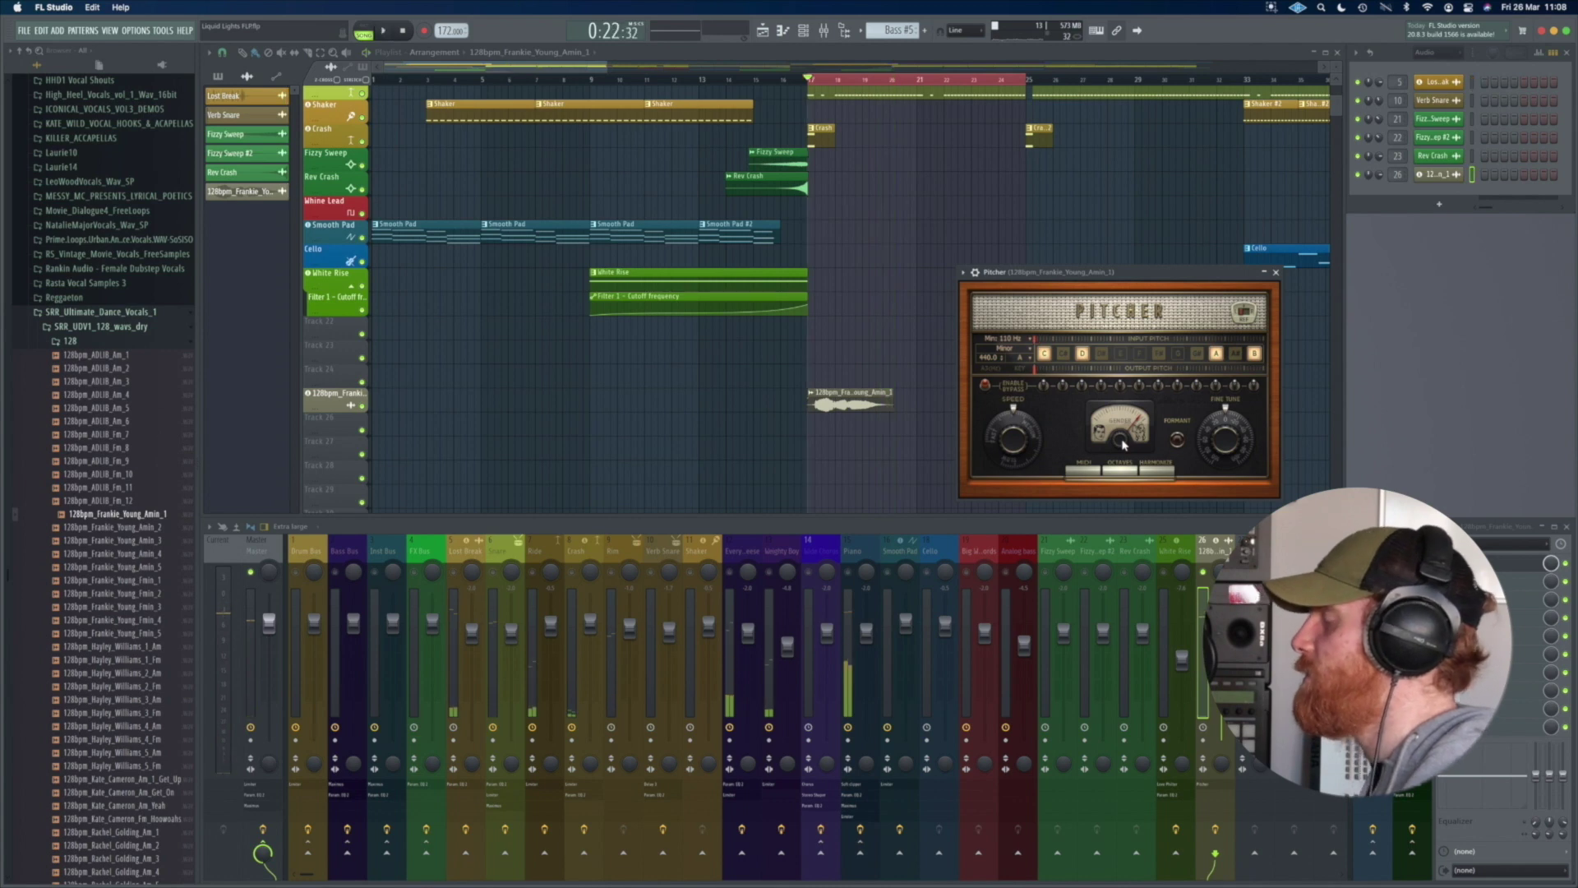
Step: Enable Pitcher's MIDI and Harmonize modes for the vocal
left_click(1089, 473)
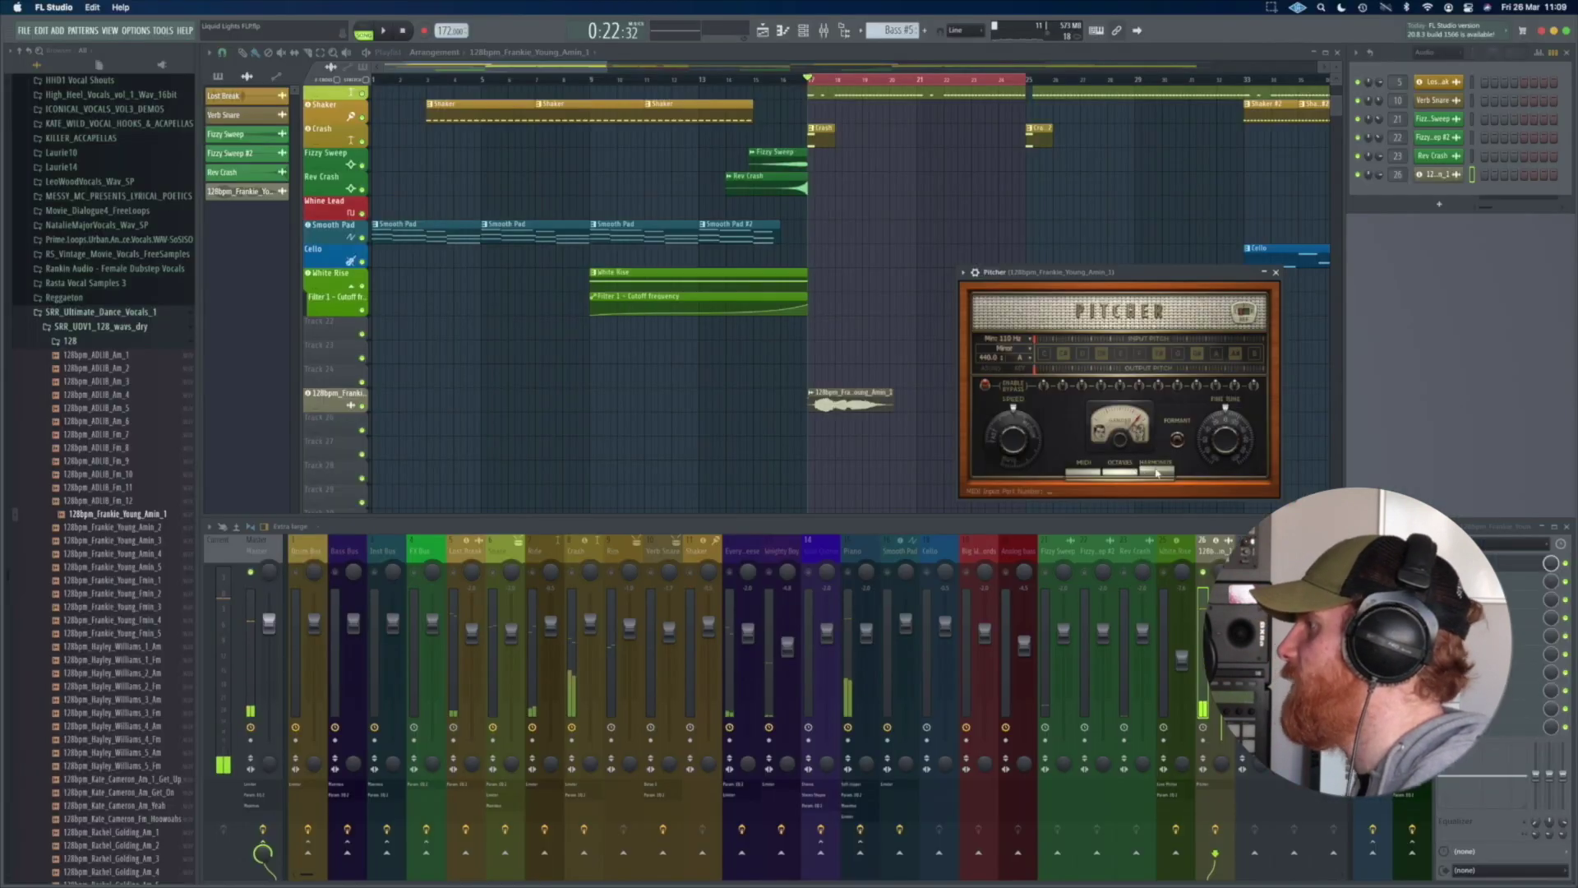
left_click(694, 748)
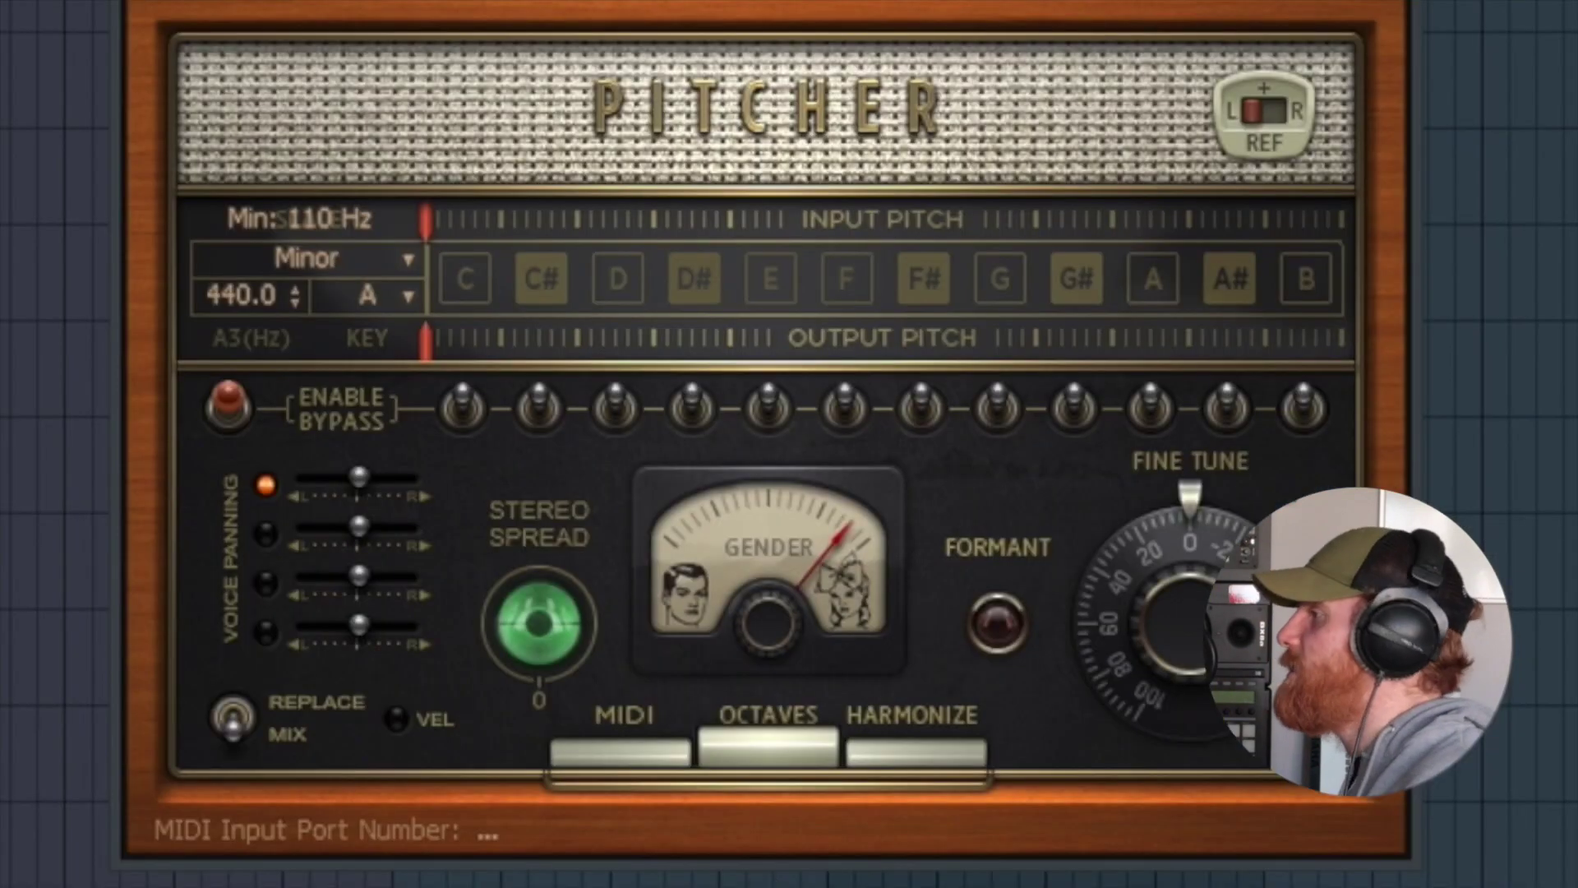
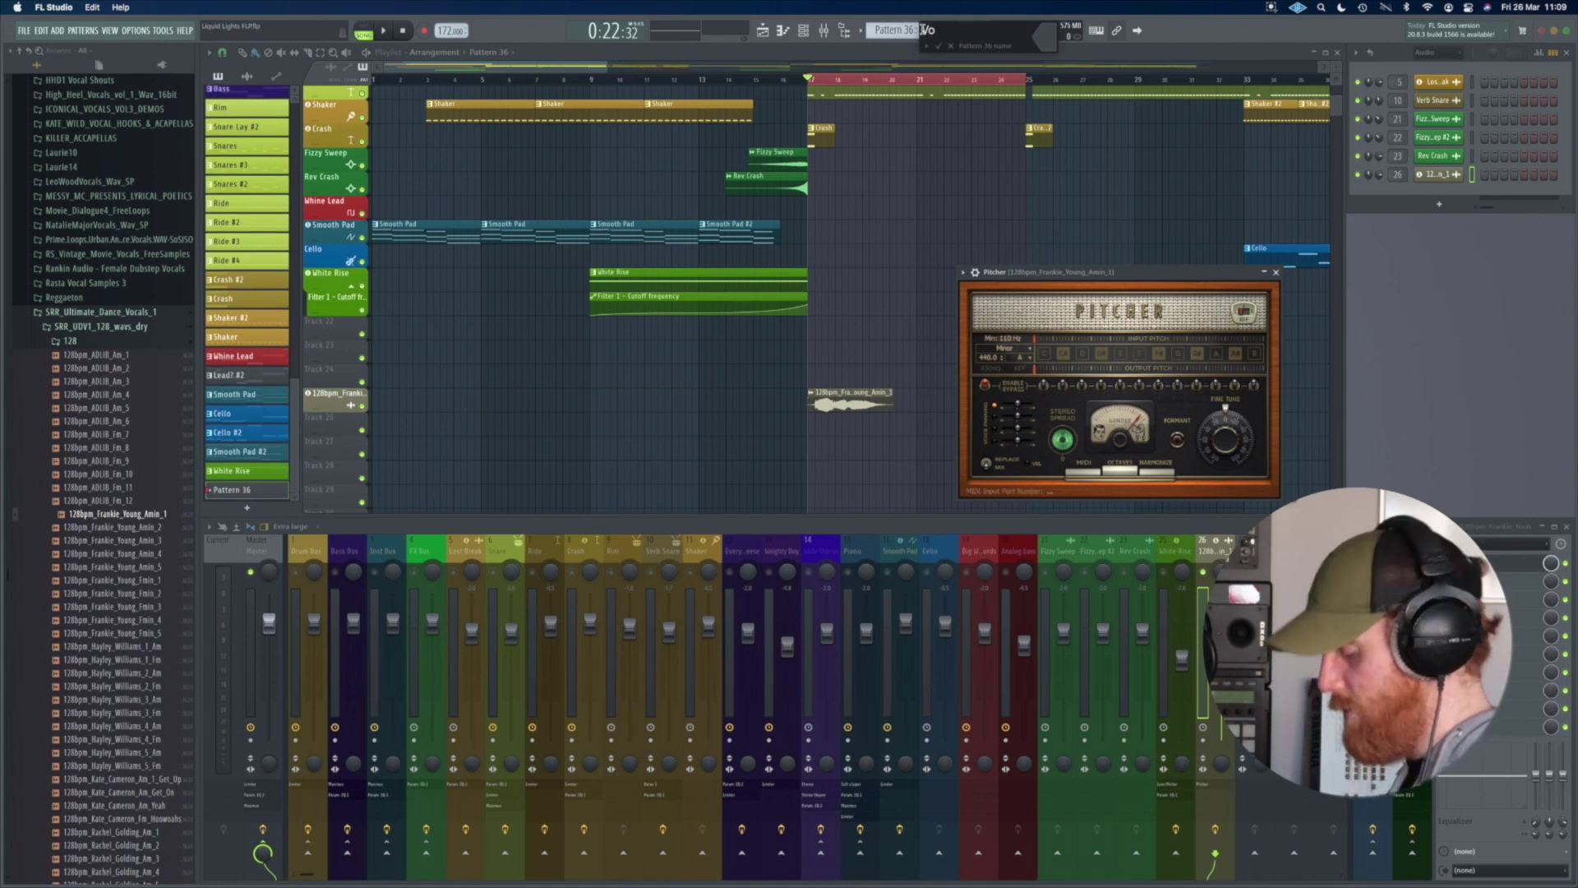
Step: Create a pattern named Voxy, place it on Track 26 beneath the vocal clip, and group that track with the vocal's track
key("Return")
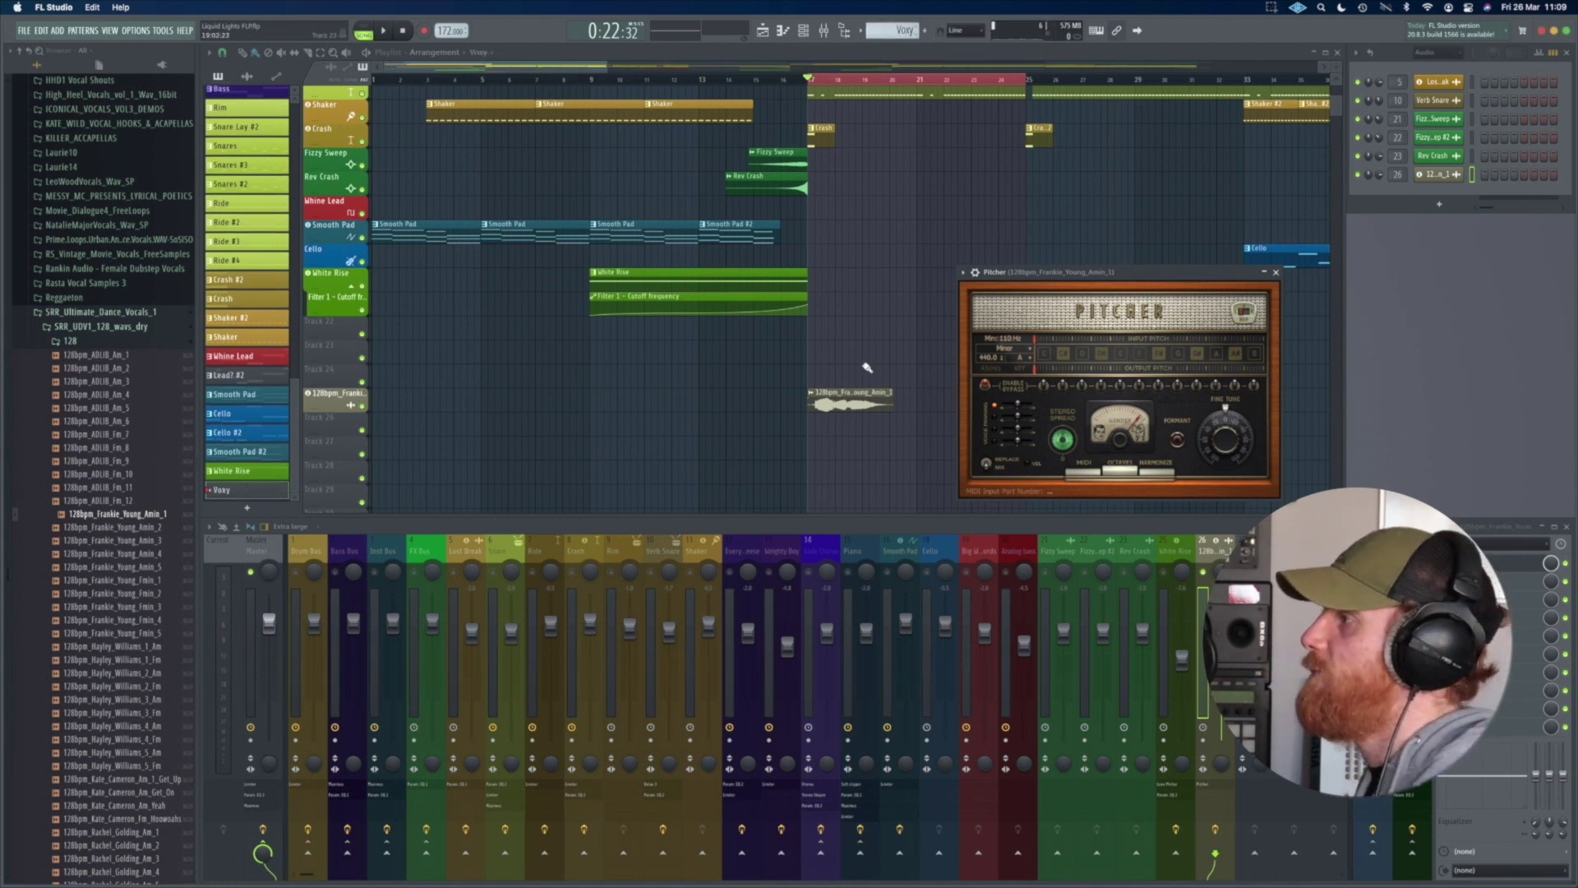
left_click(815, 425)
left_click_drag(832, 420, 890, 421)
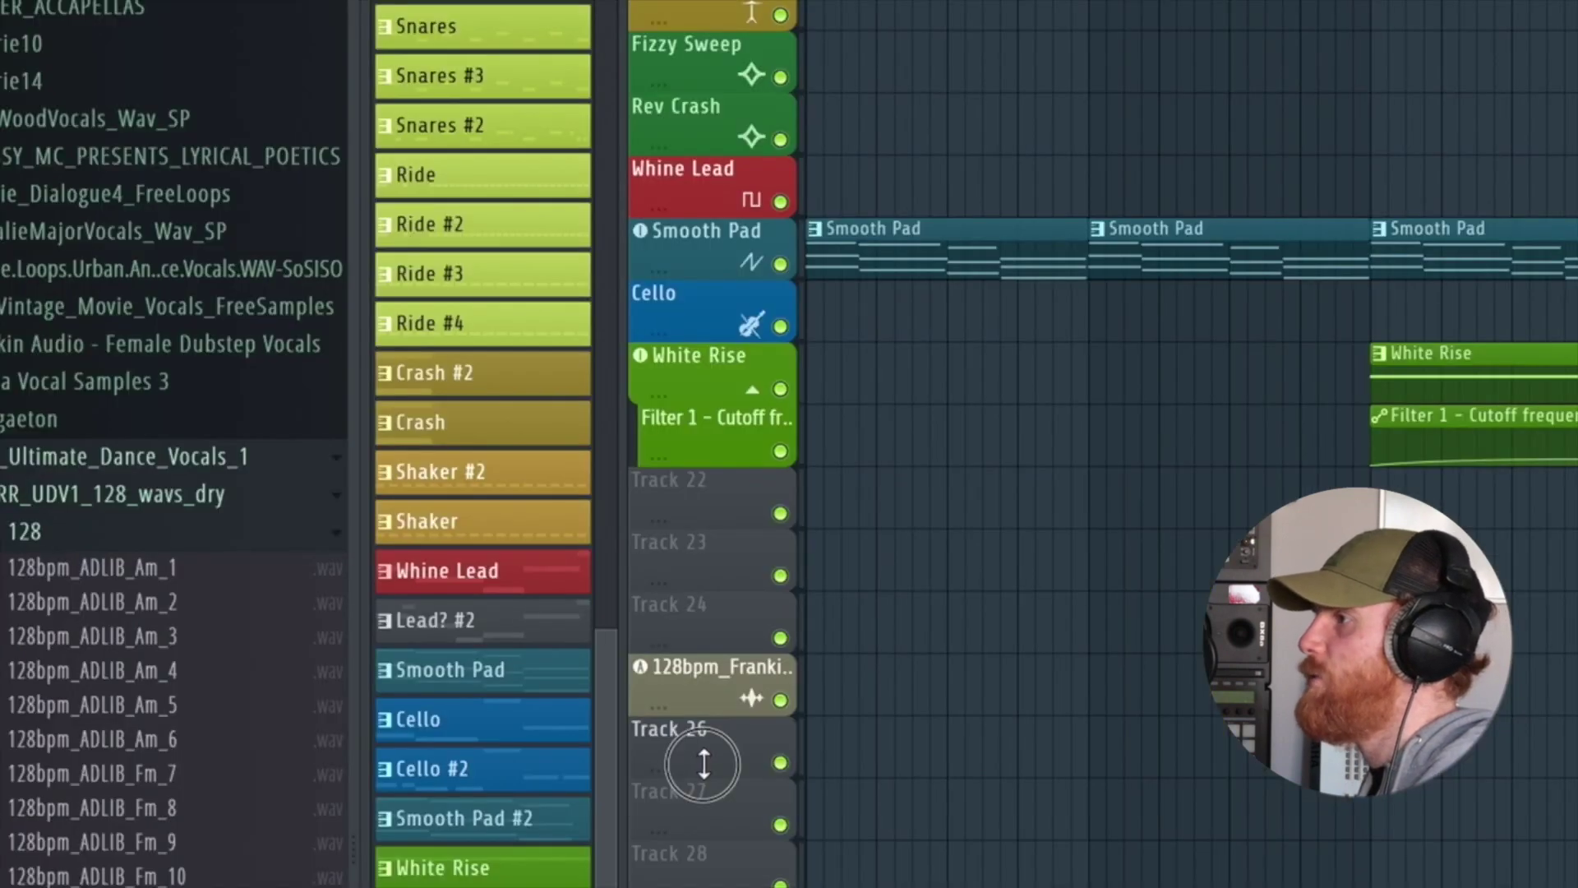
left_click_drag(331, 427, 324, 370)
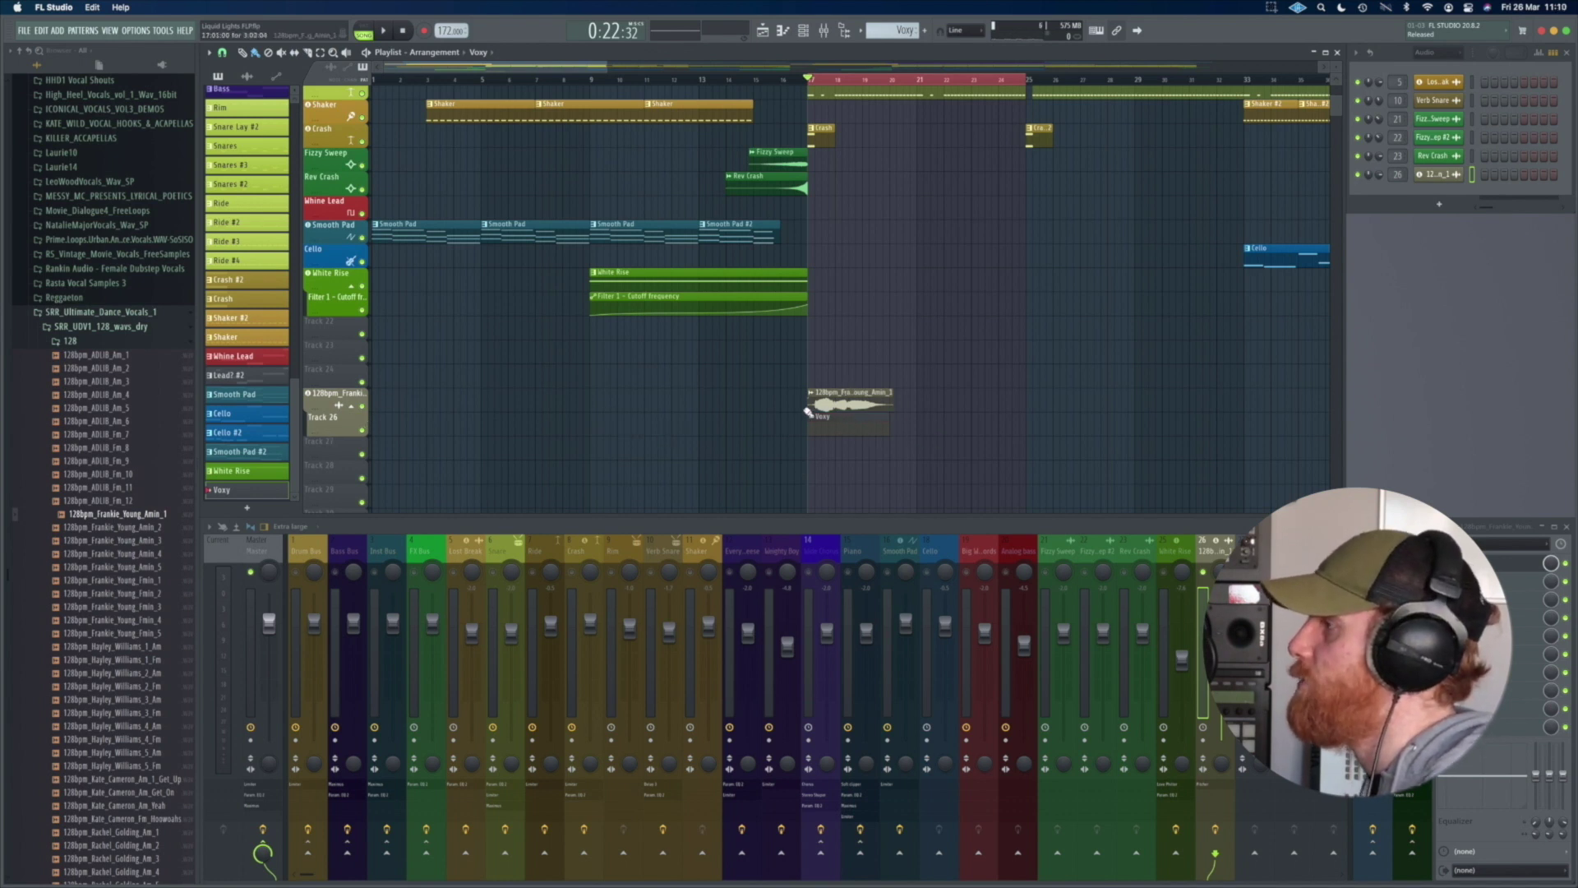
Step: Set Pitcher's MIDI input port number to 16
left_click(1497, 567)
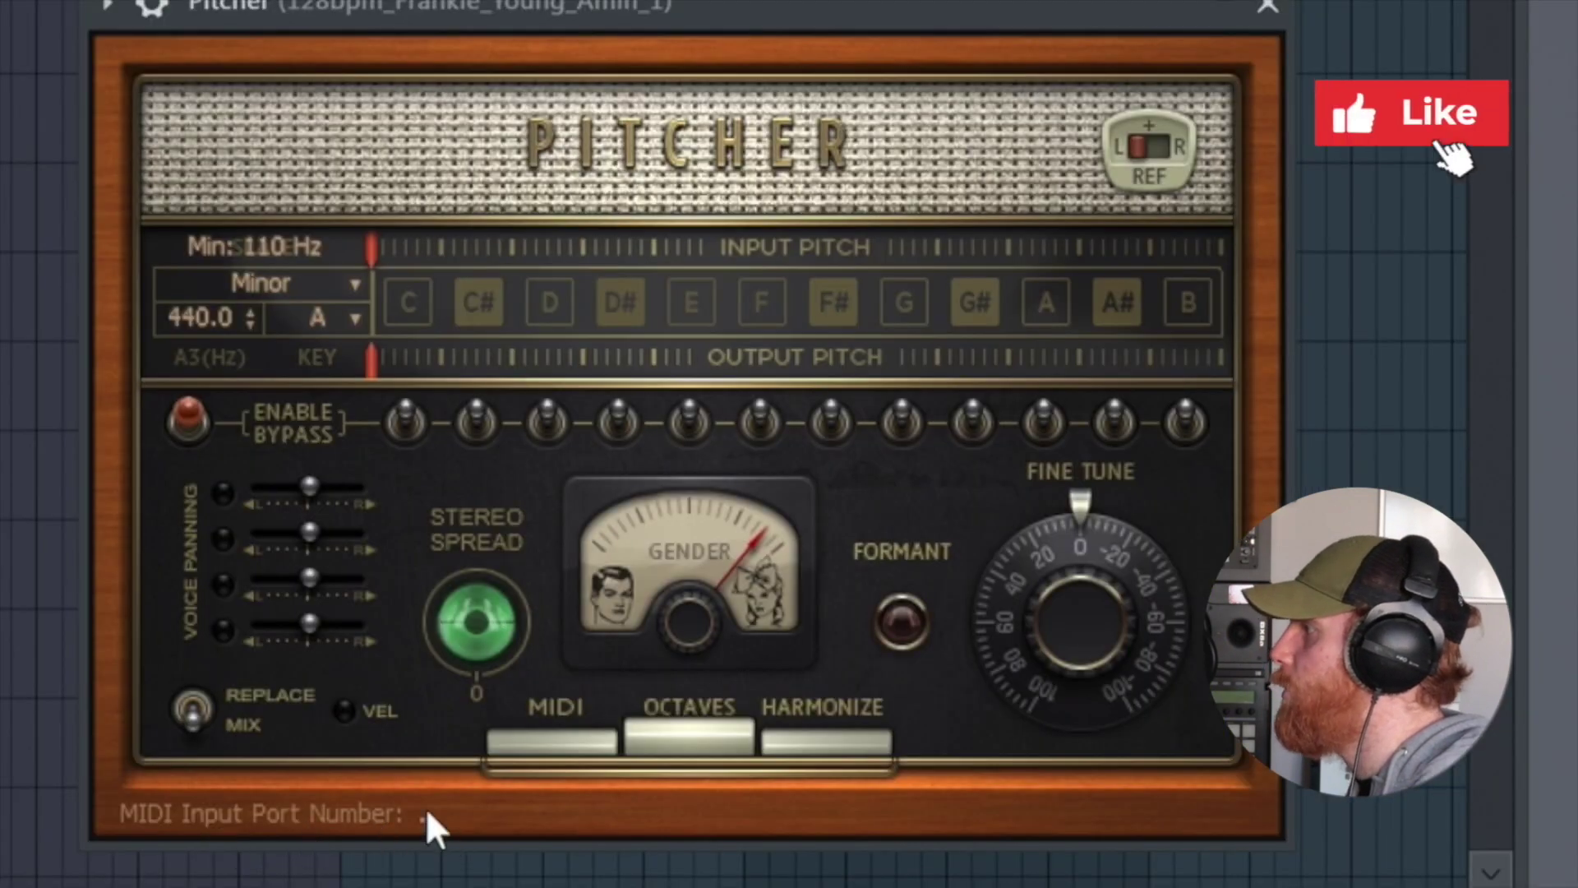
left_click_drag(405, 855, 405, 834)
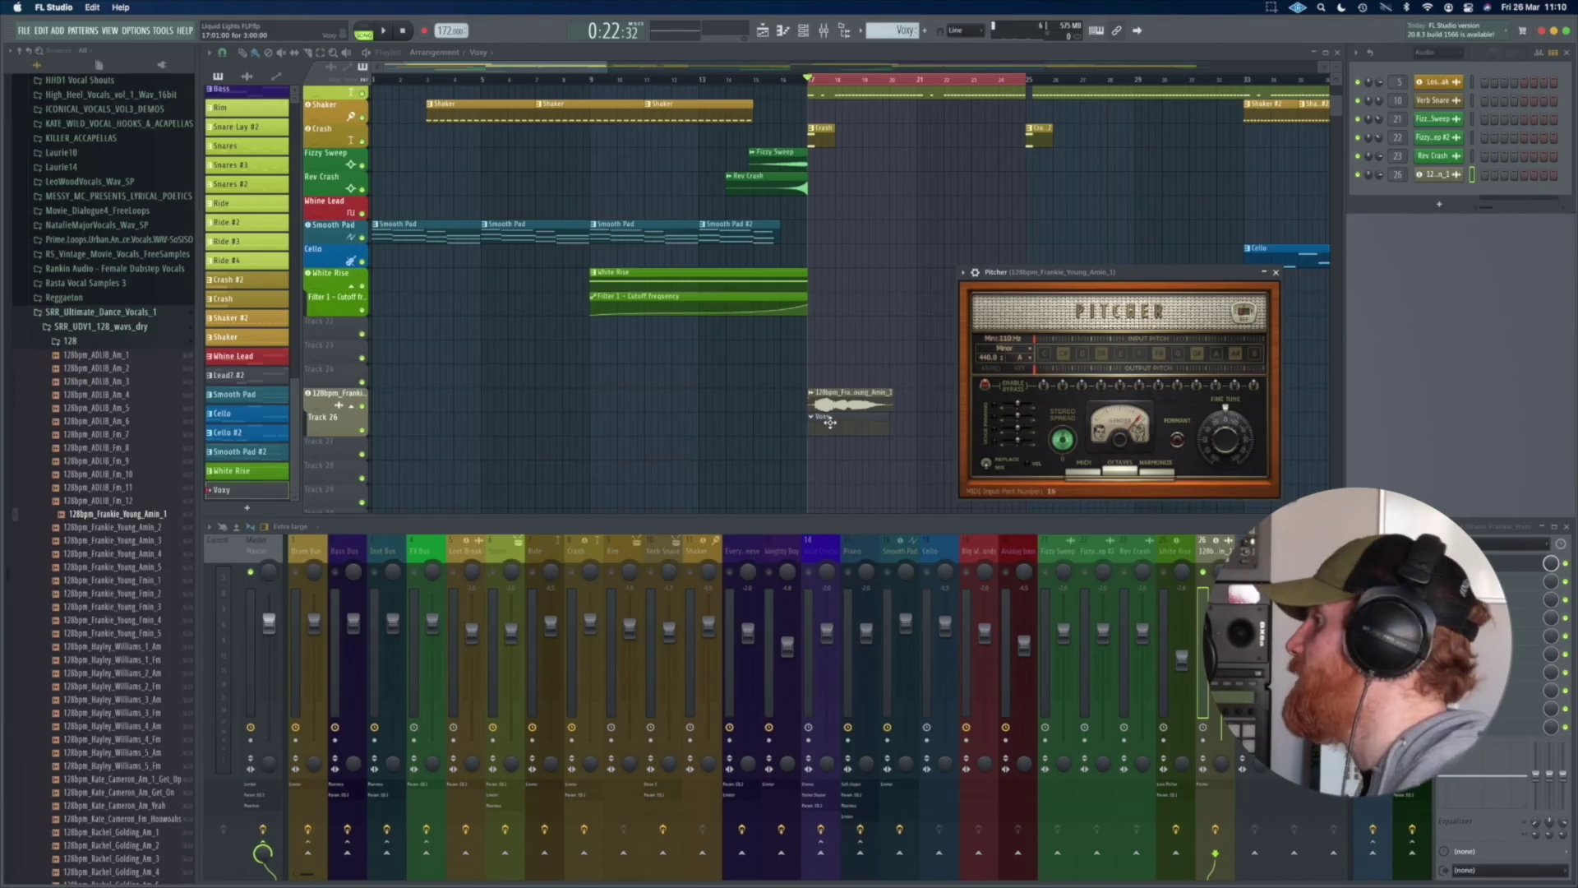
Step: Open the vocal sample's piano roll for the Voxy pattern, view the note colour palette and audition several keys
key("Escape")
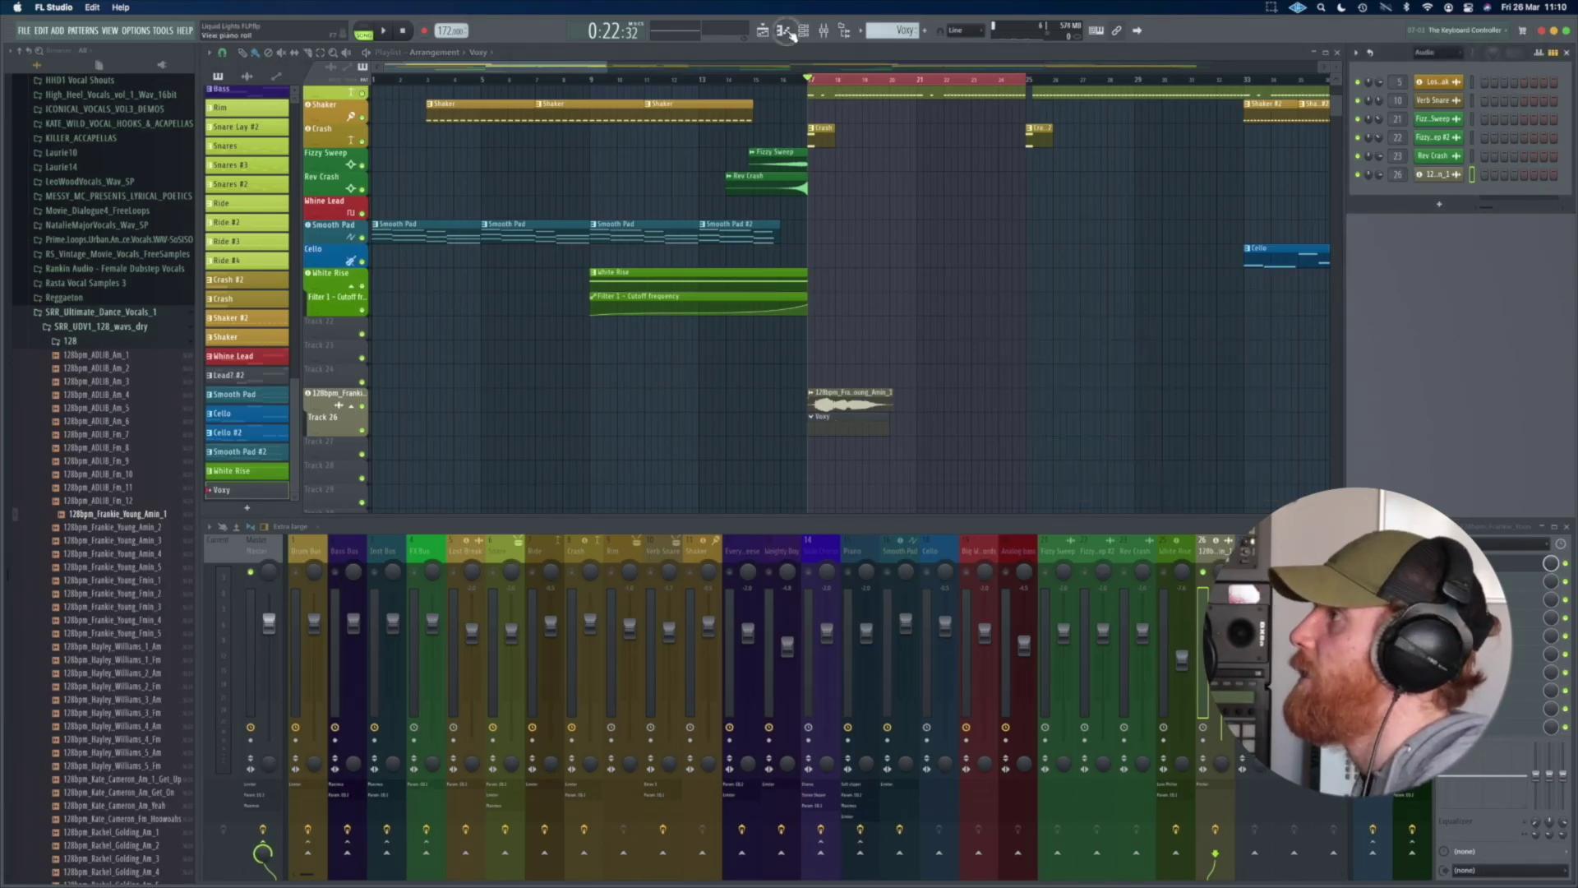
key("F7")
left_click(487, 53)
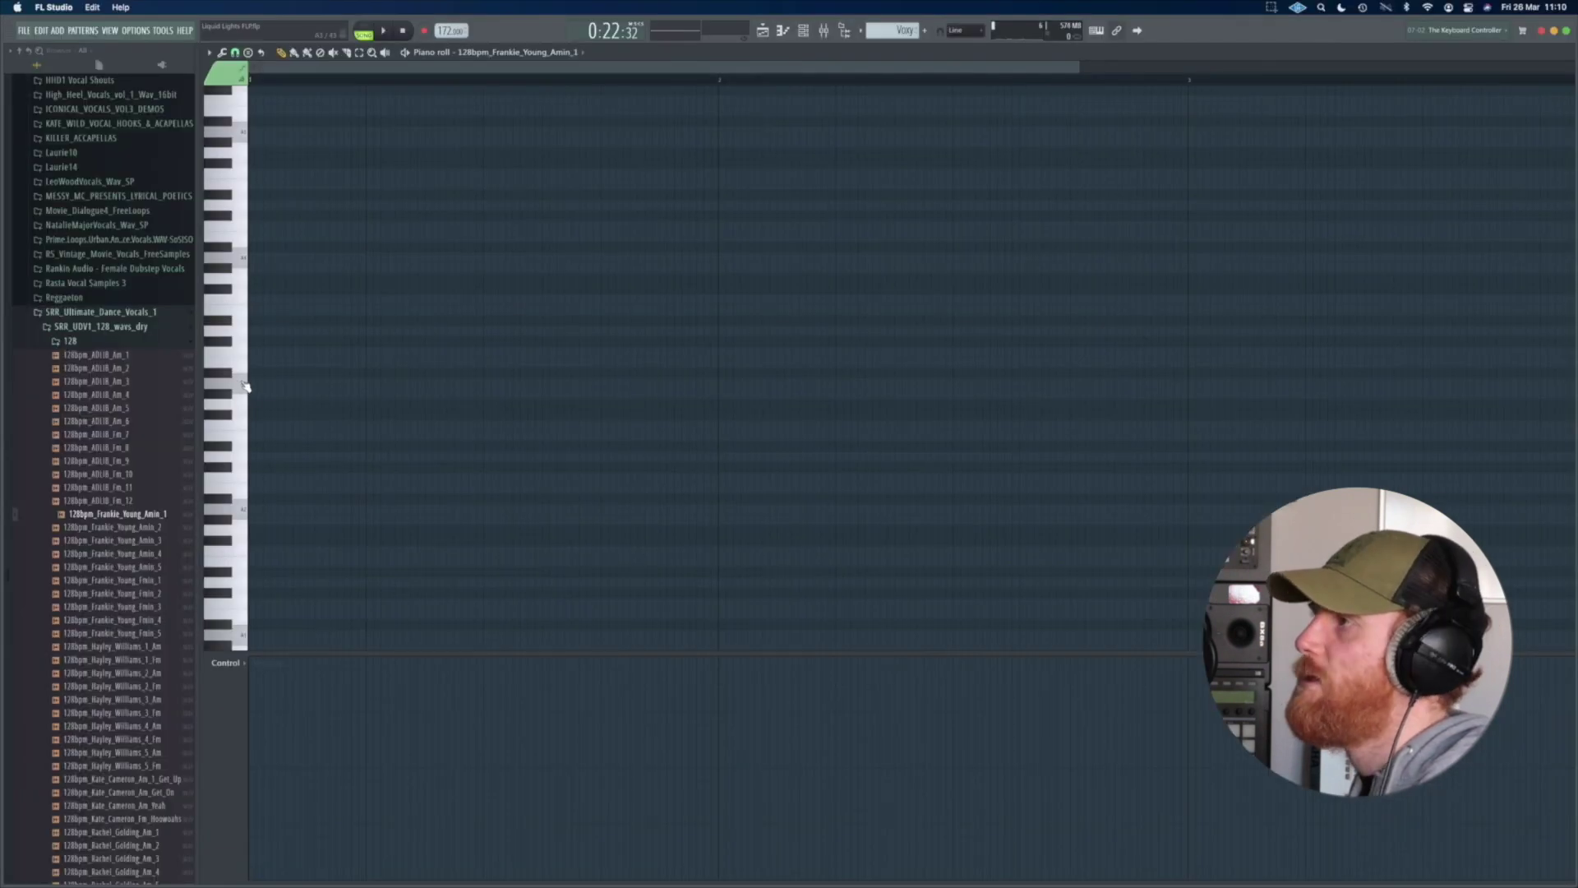
left_click(244, 386)
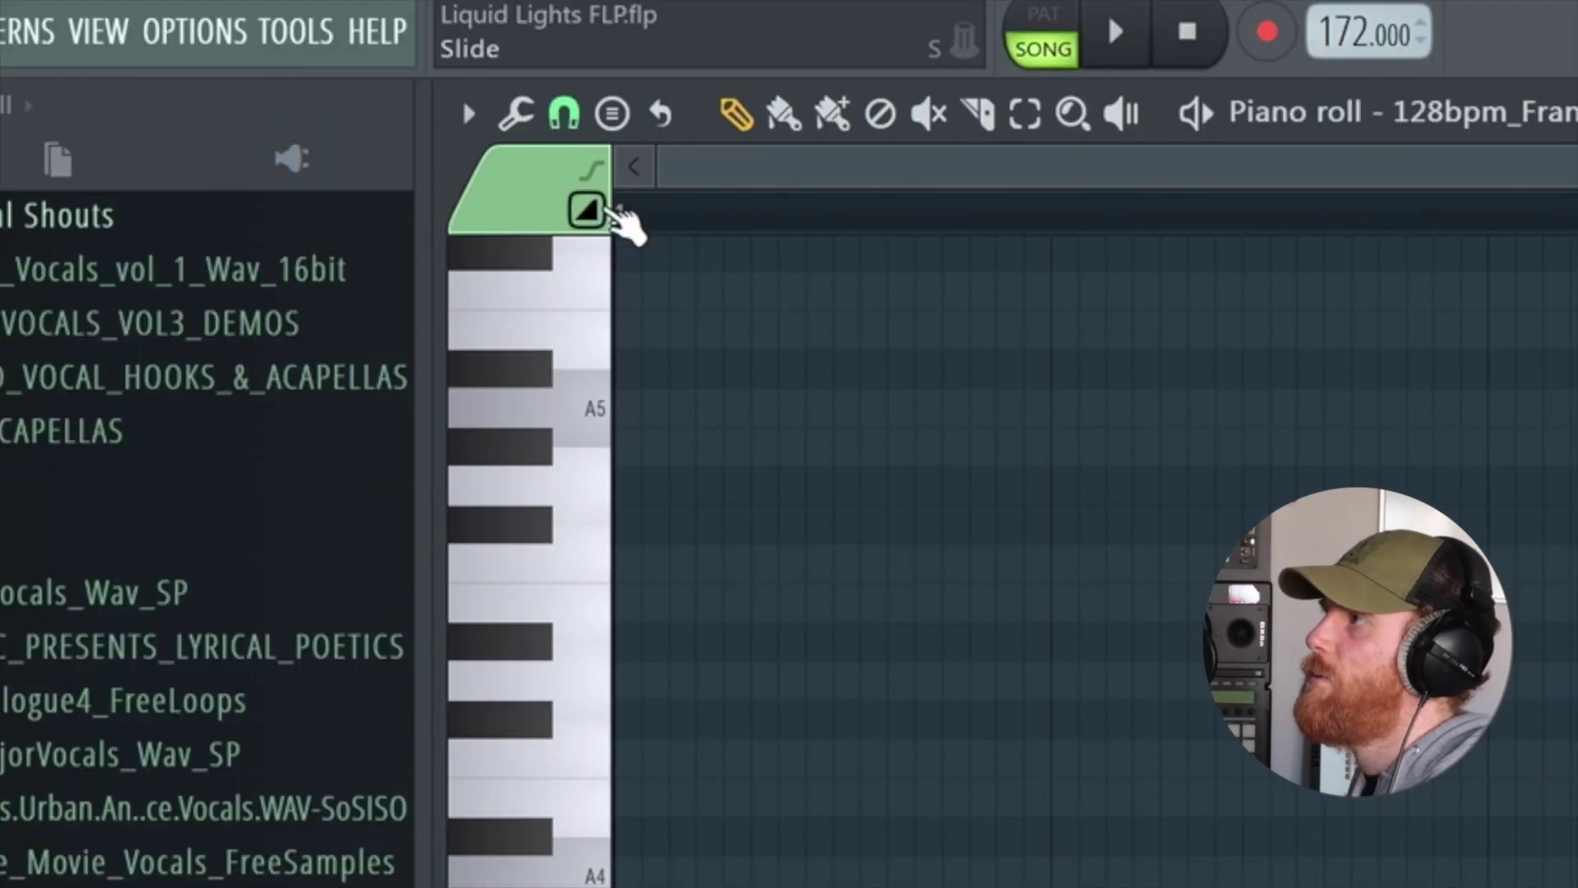
left_click(229, 74)
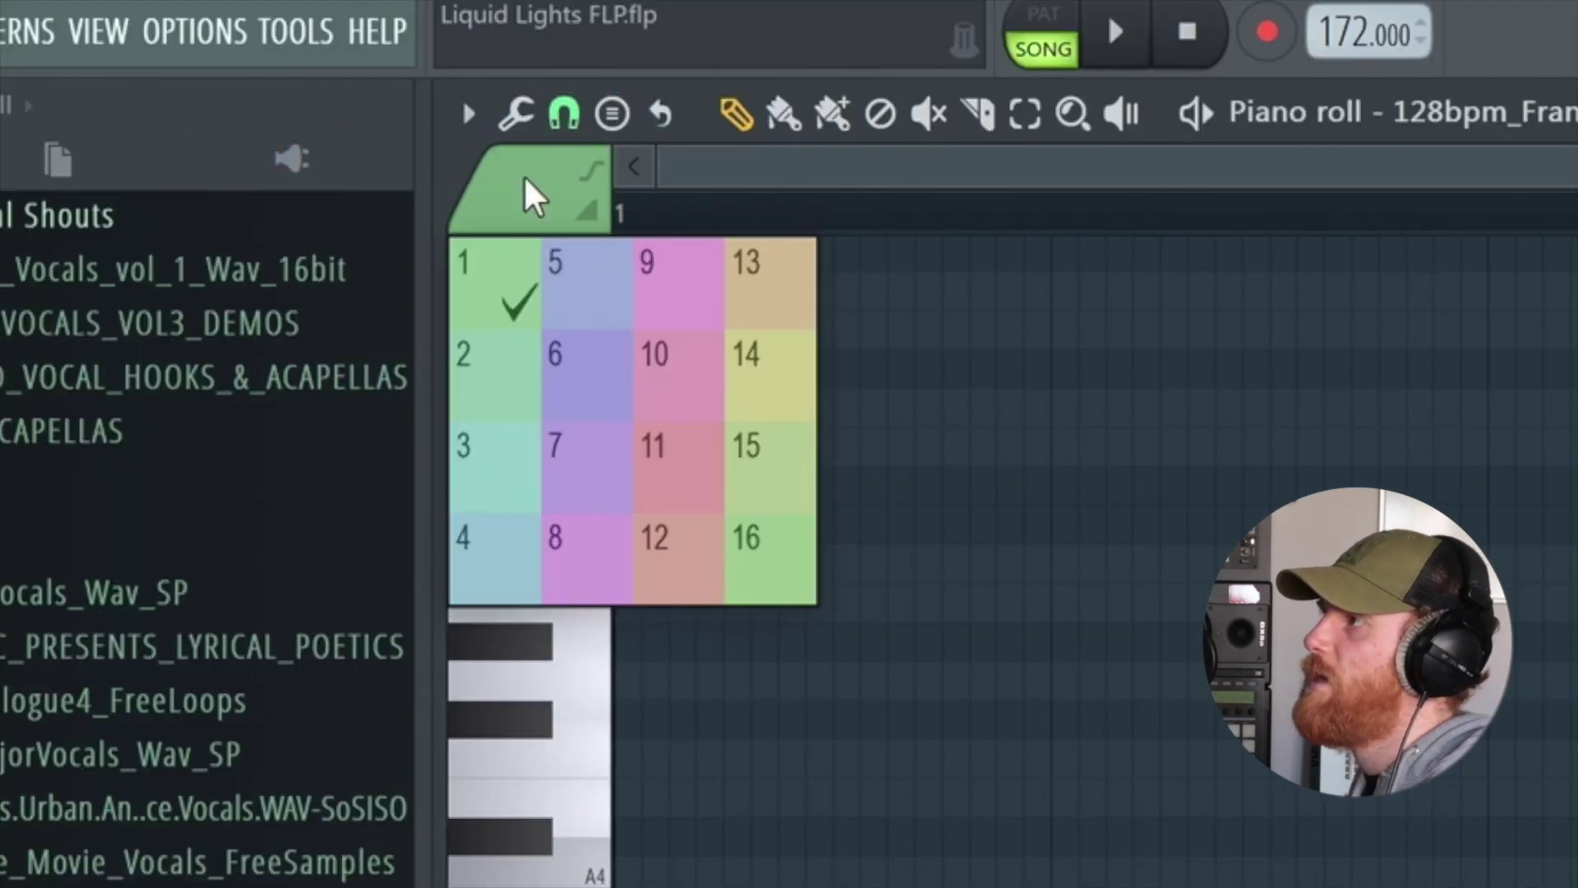
left_click(768, 570)
left_click(575, 697)
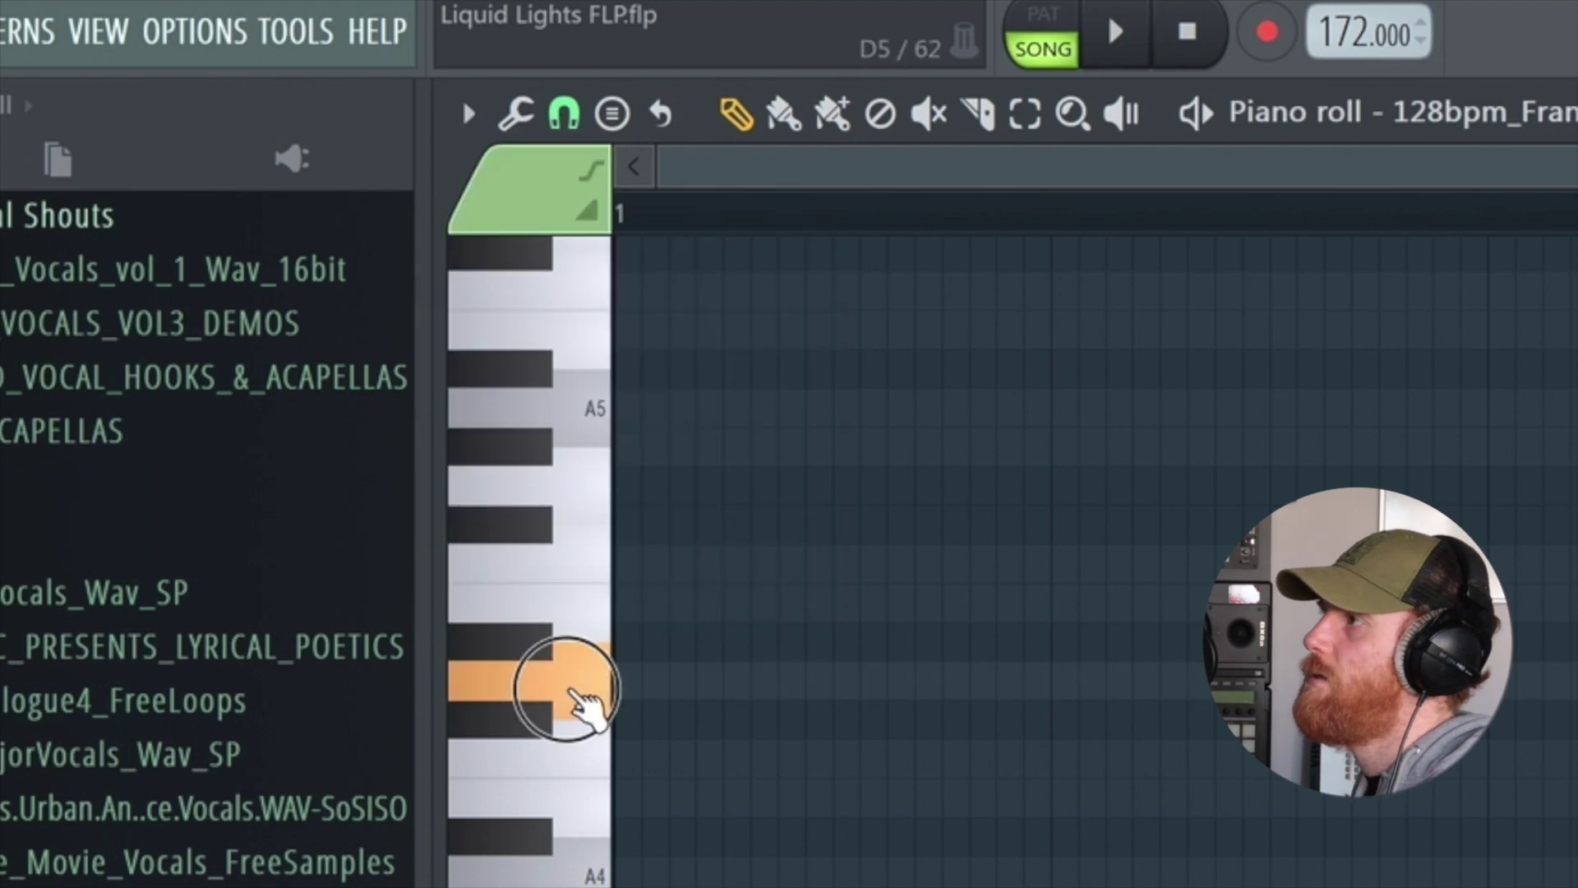
left_click_drag(575, 697, 567, 345)
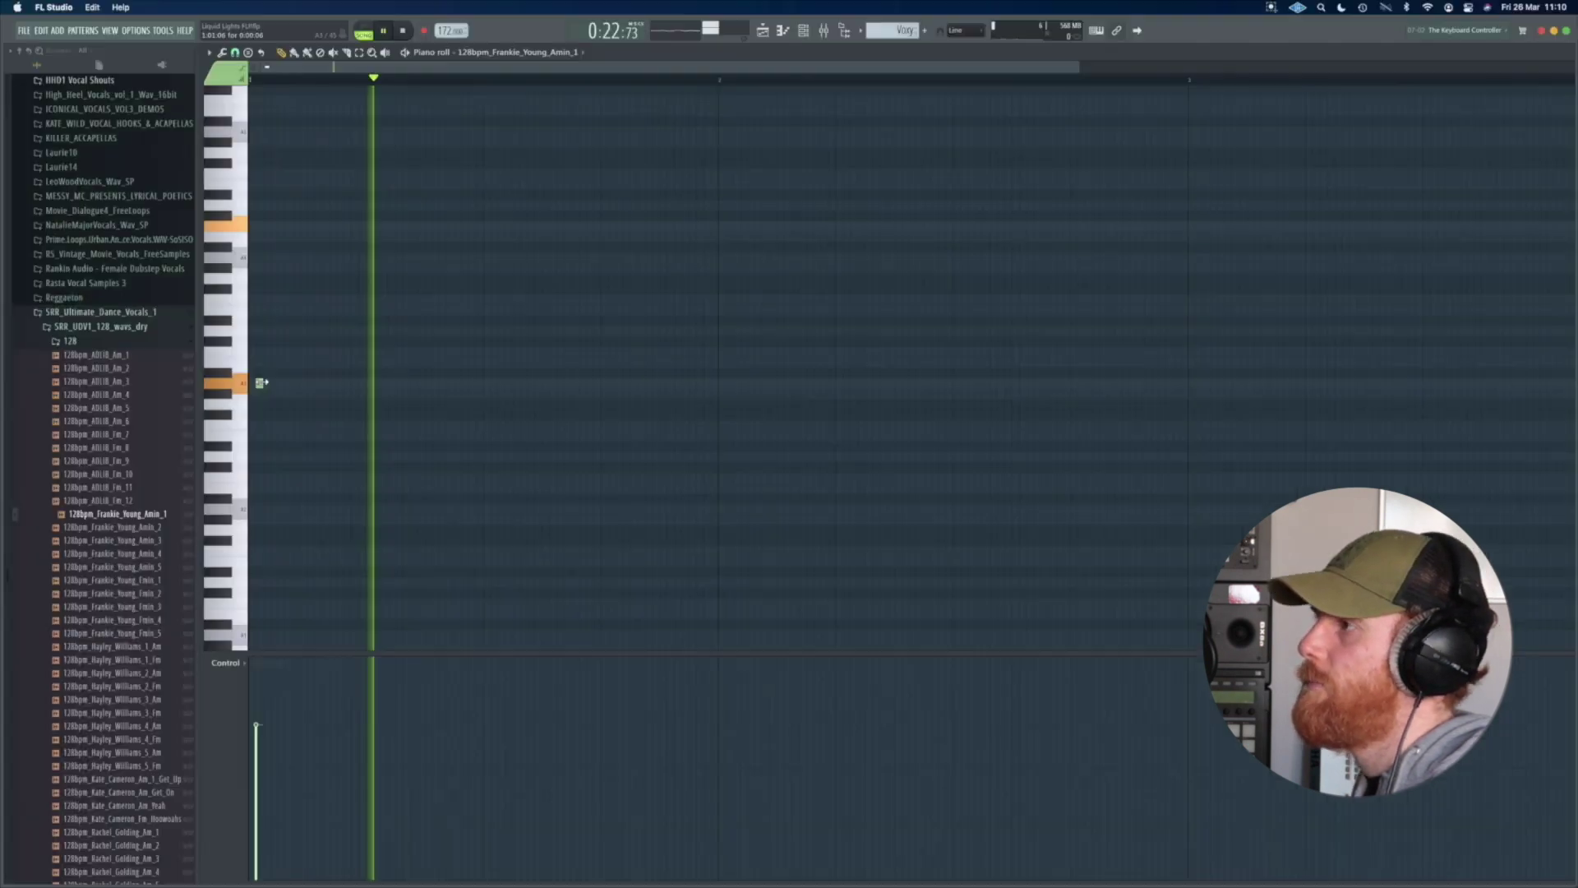
Step: Draw a long A note at the start of the vocal's piano roll and play the section to test it
mouse_move(260, 383)
left_mouse_down()
mouse_move(426, 385)
mouse_move(369, 384)
left_mouse_up()
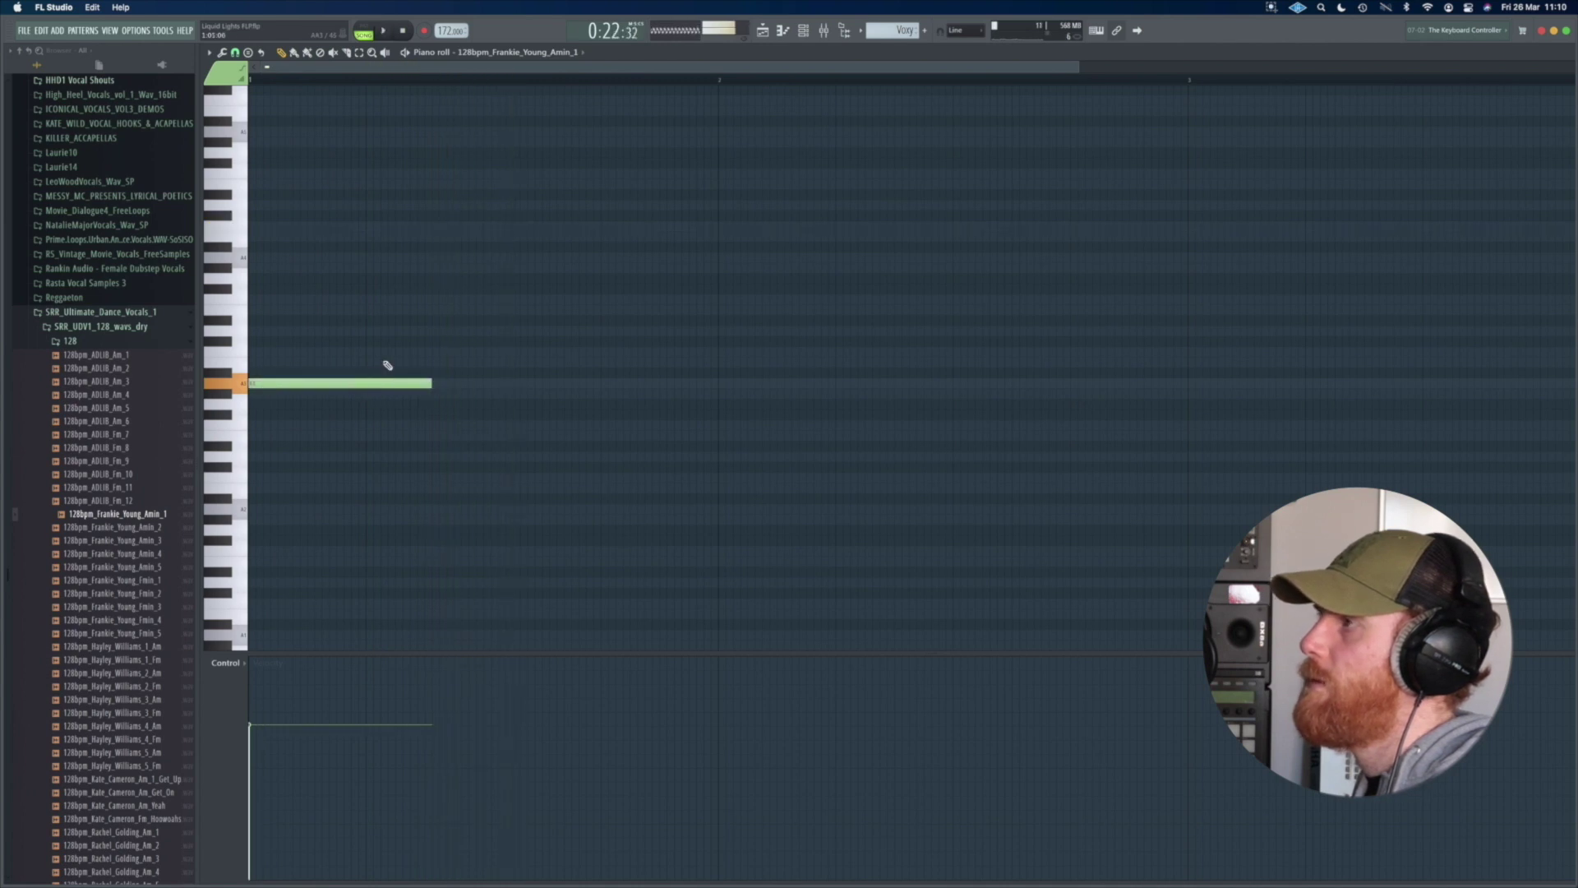
left_click(383, 30)
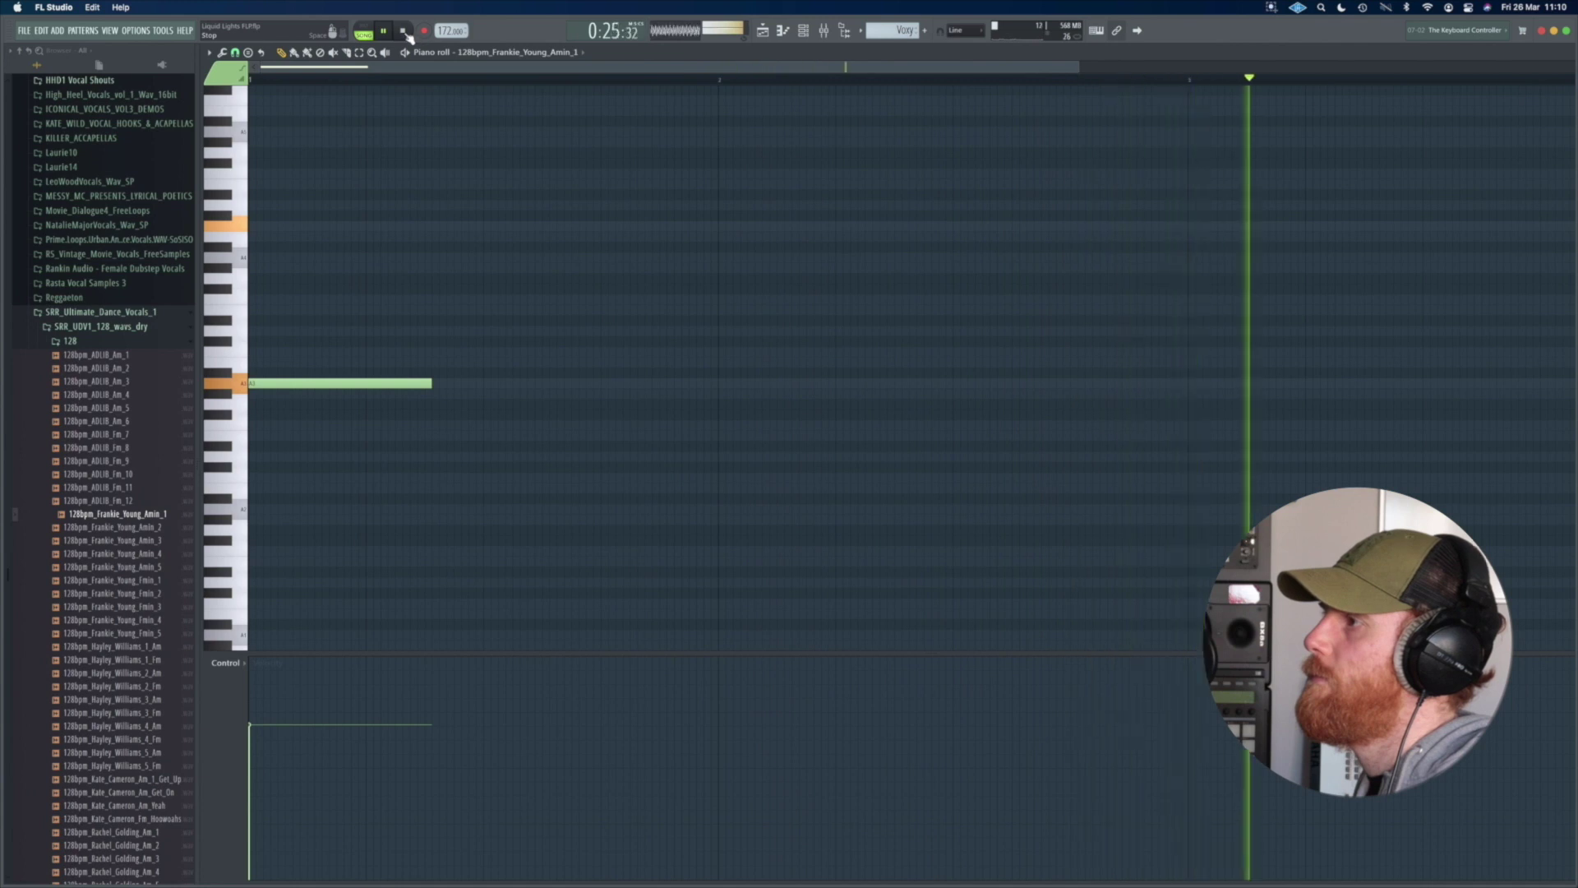
left_click(405, 33)
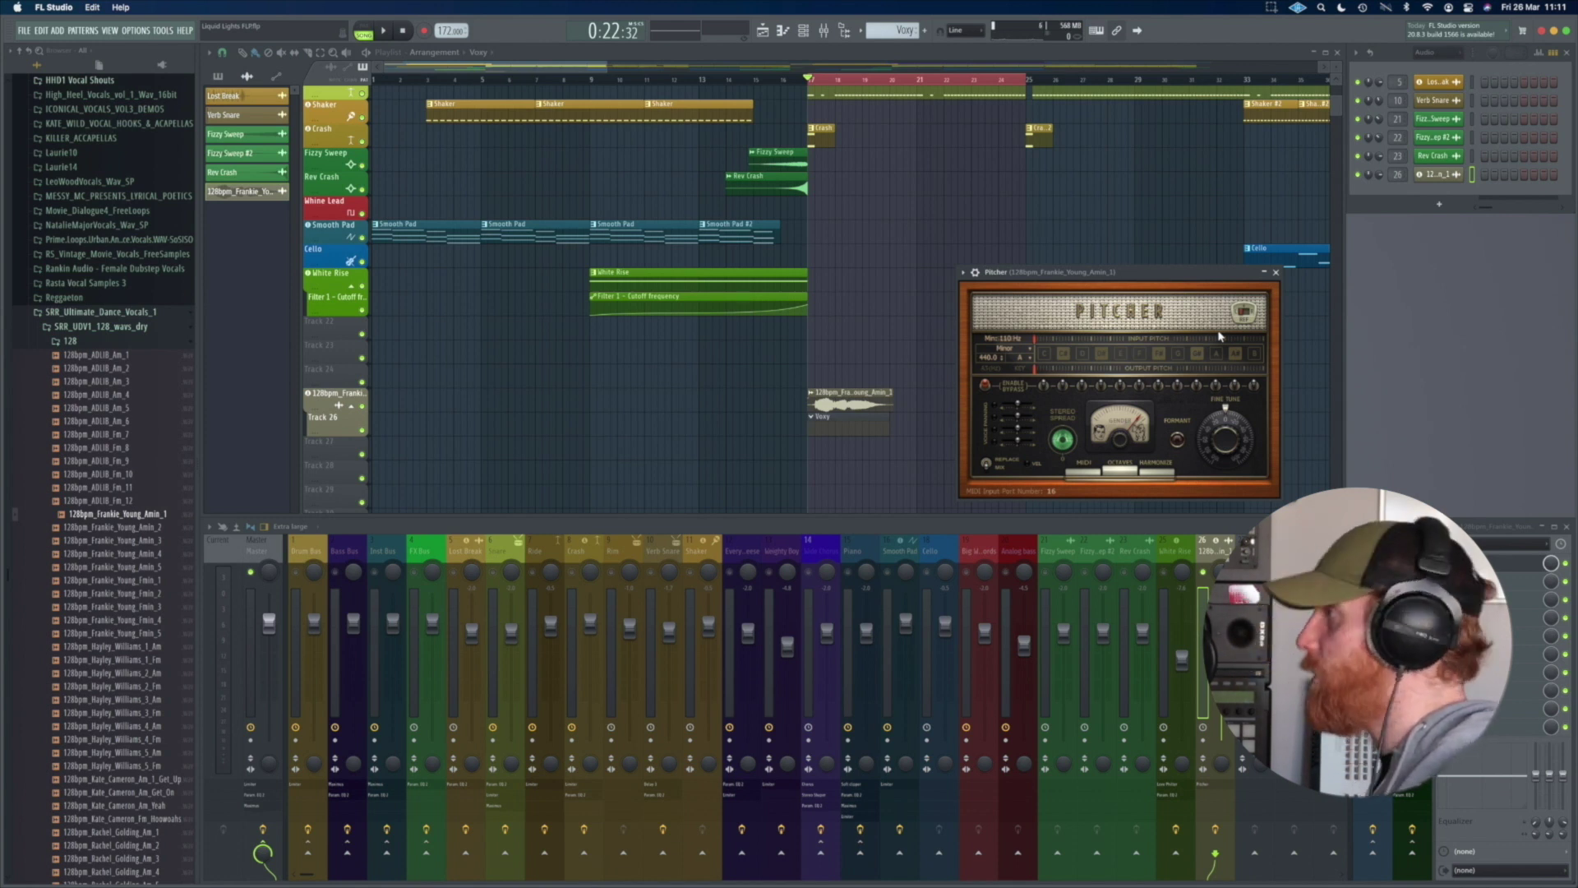
Step: Search the plugin picker for midi and add MIDI Out as a new channel in the channel rack
key("F8")
type("midi")
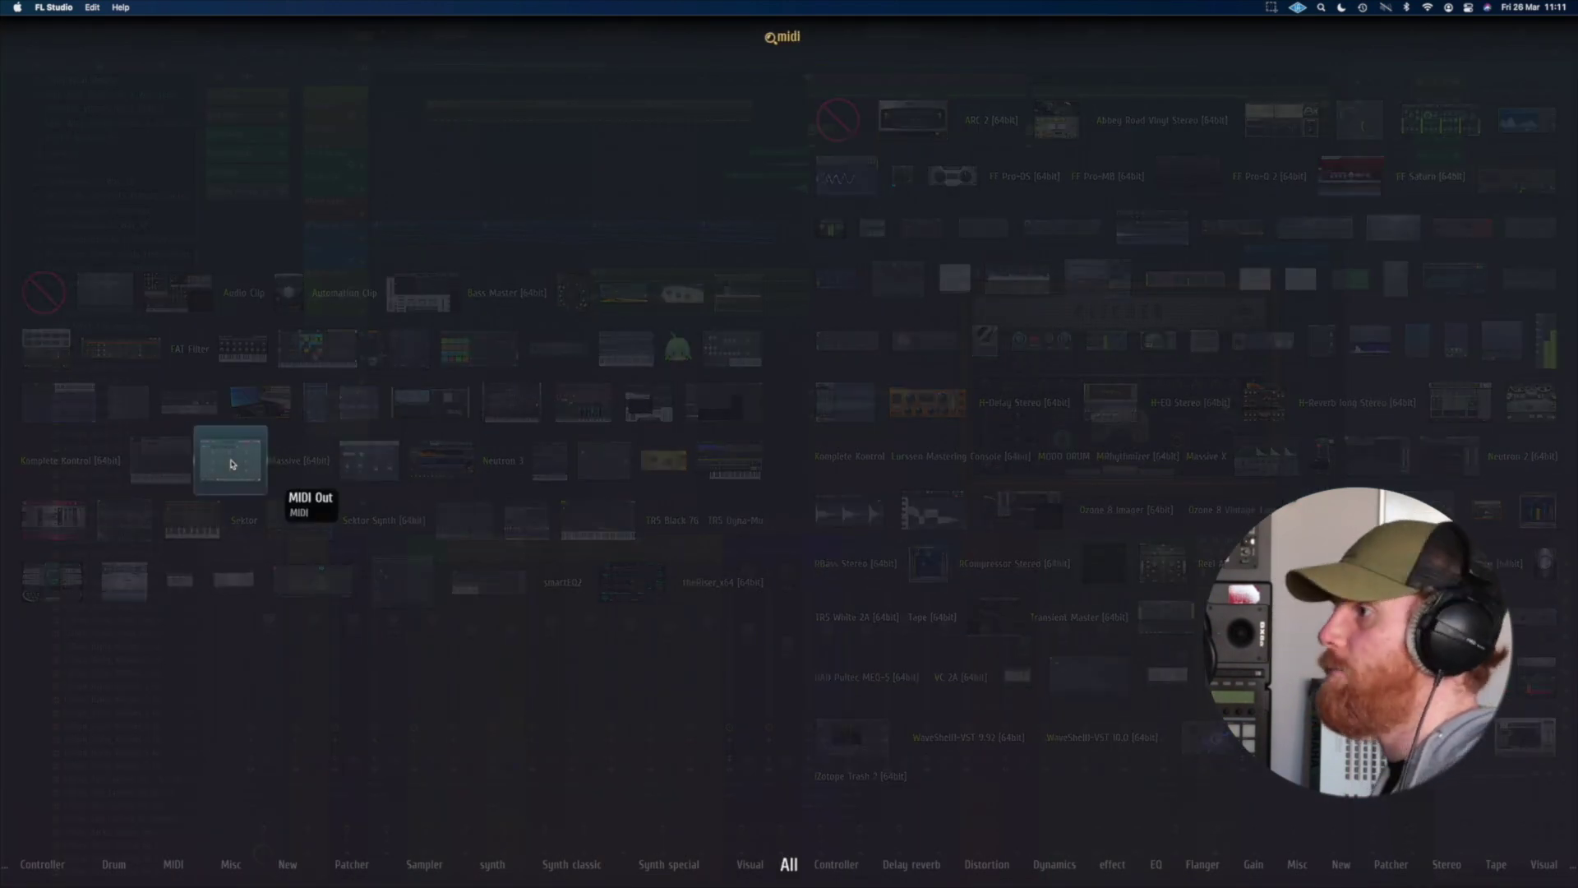
left_click_drag(233, 464, 1451, 190)
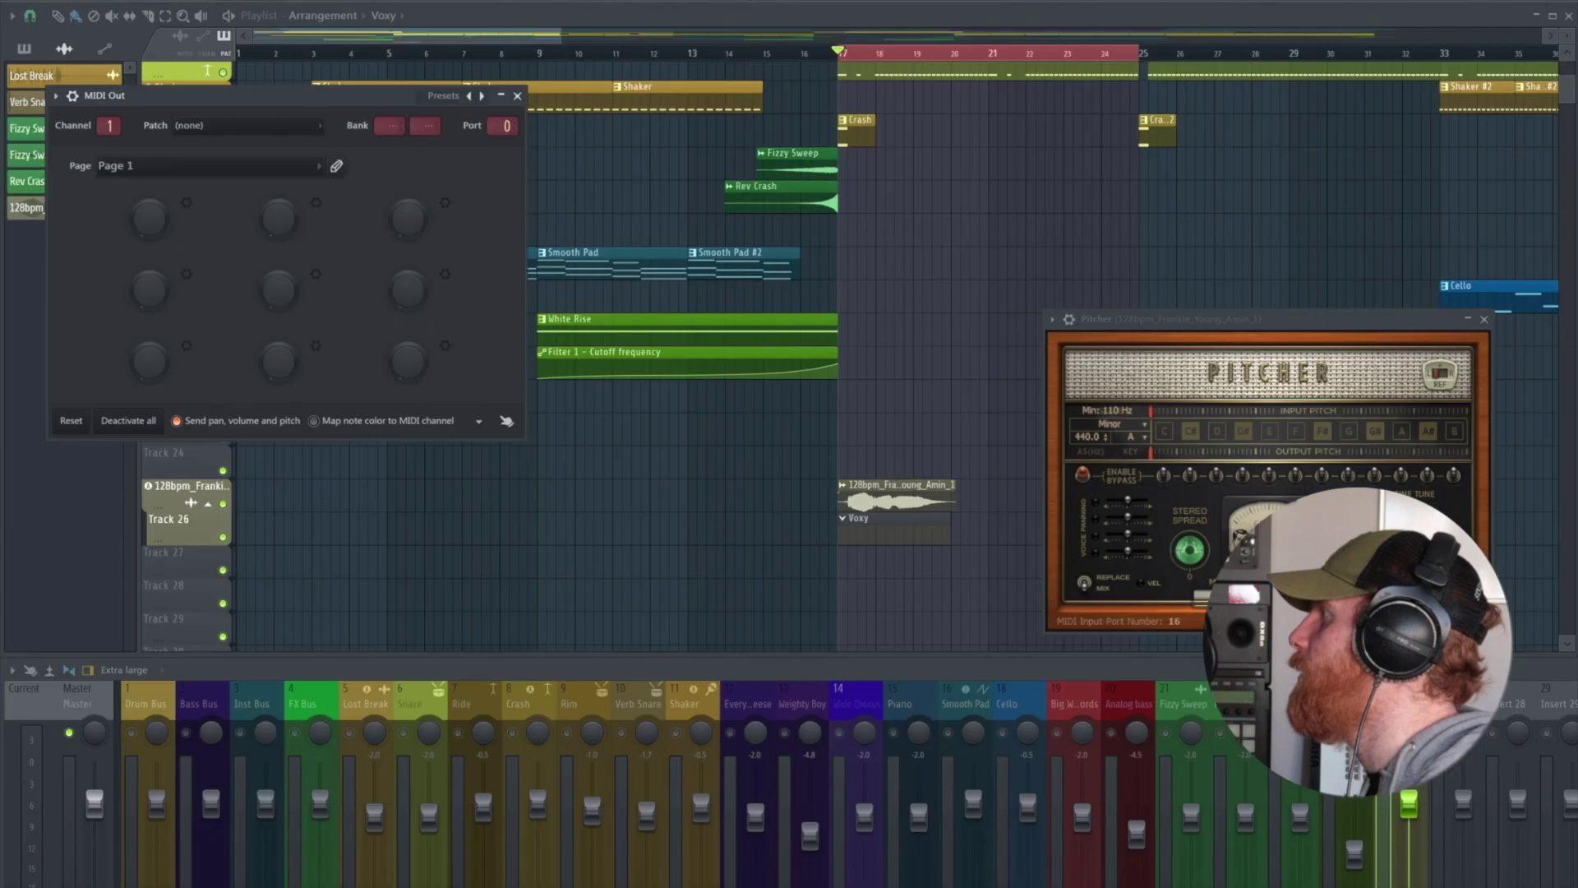
Step: Set the MIDI Out channel's port to 16 to match Pitcher's input port and close its window
left_click_drag(309, 99, 726, 298)
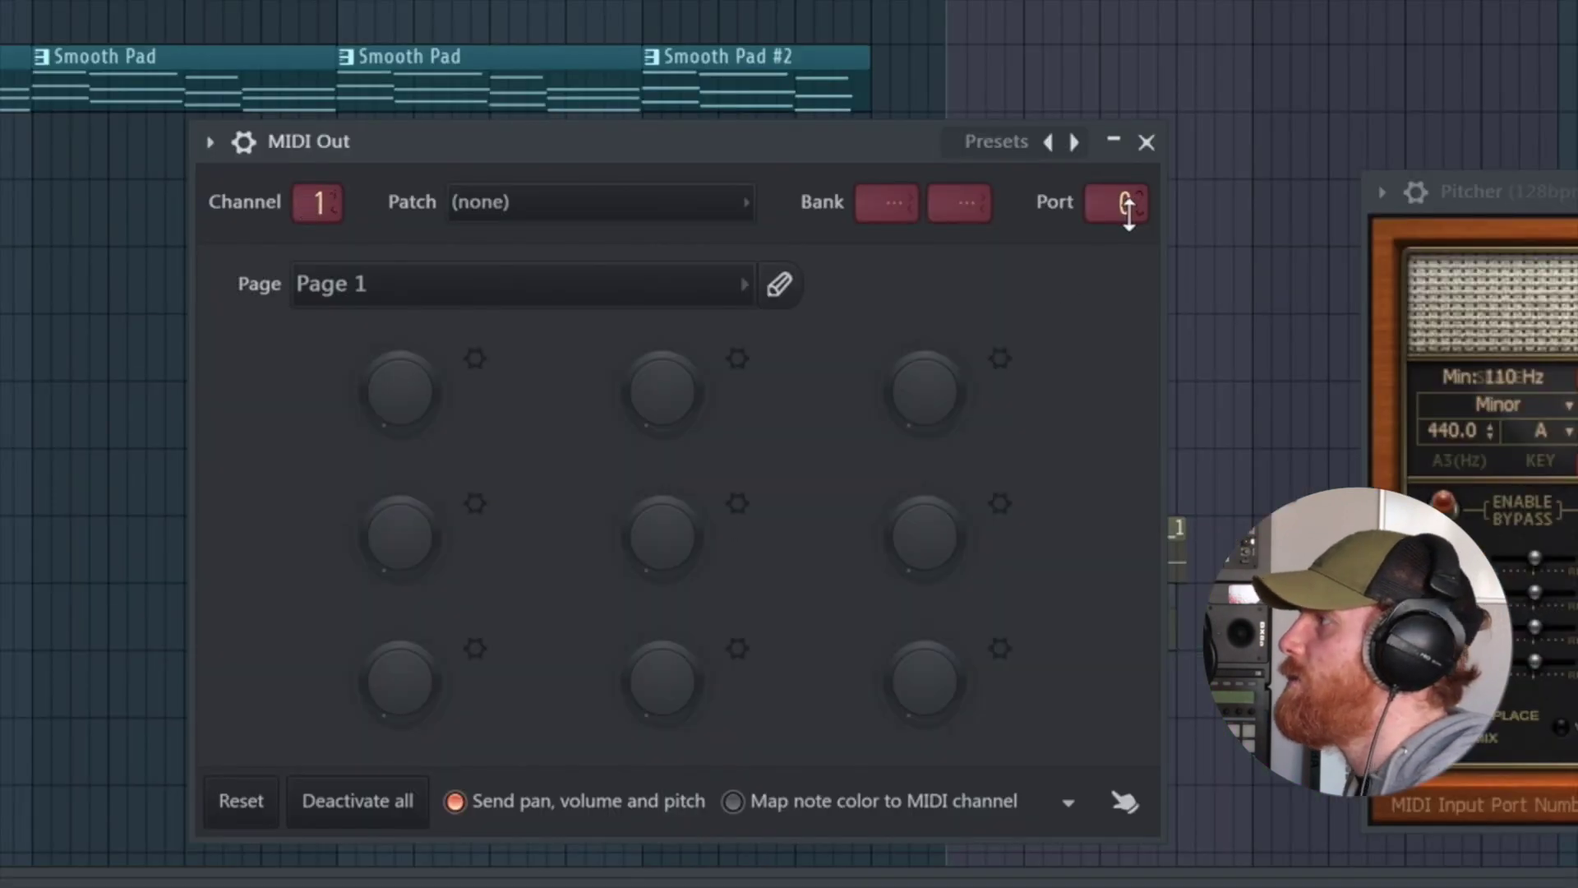
left_click_drag(925, 324, 925, 316)
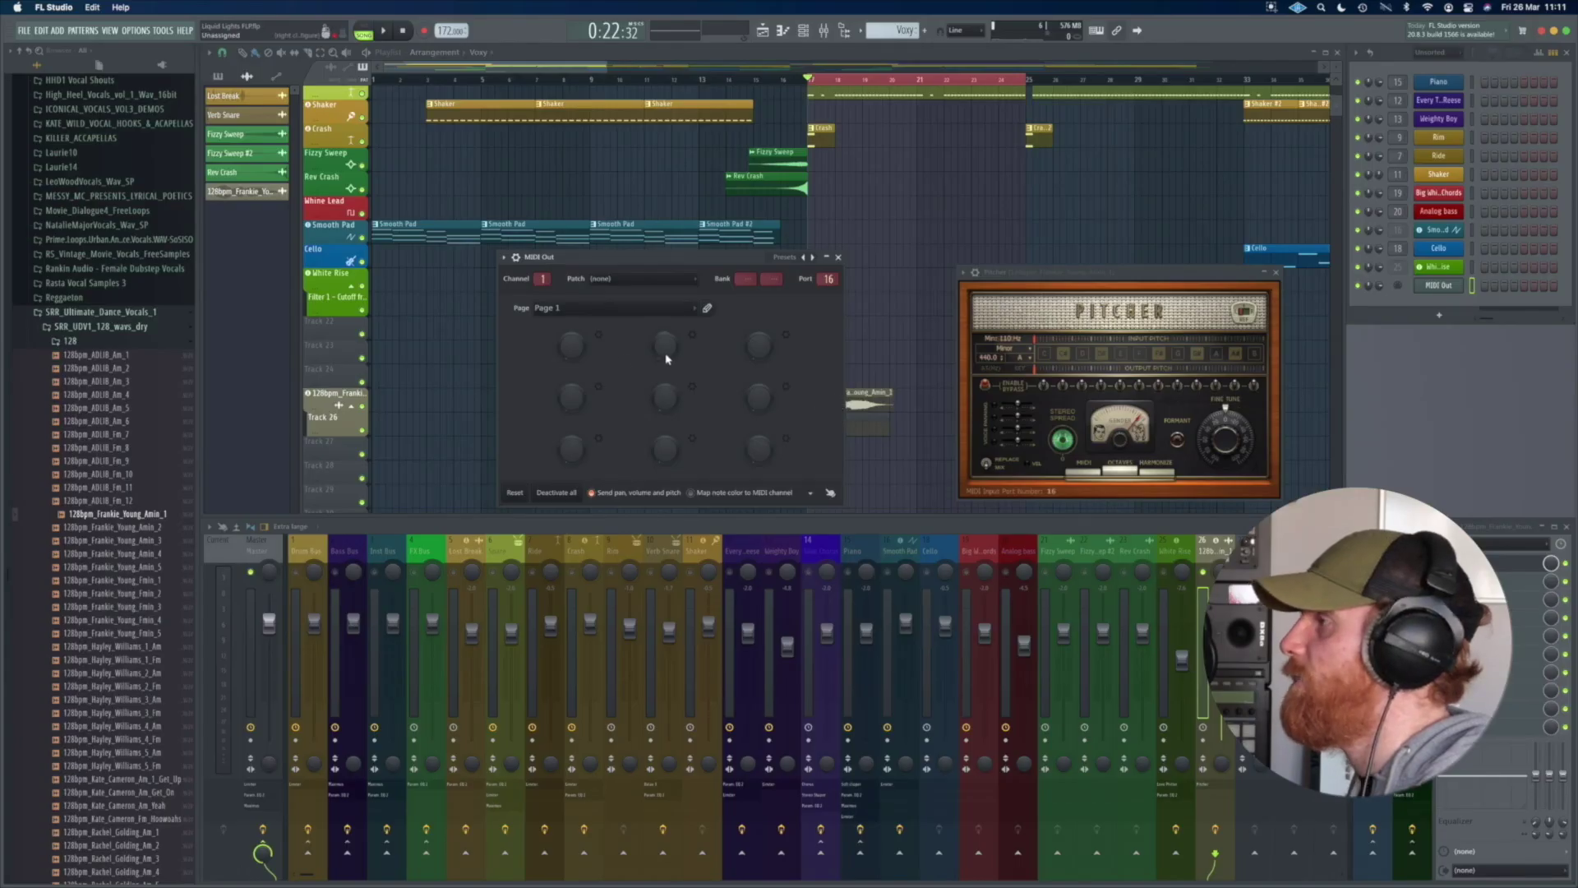
left_click(838, 257)
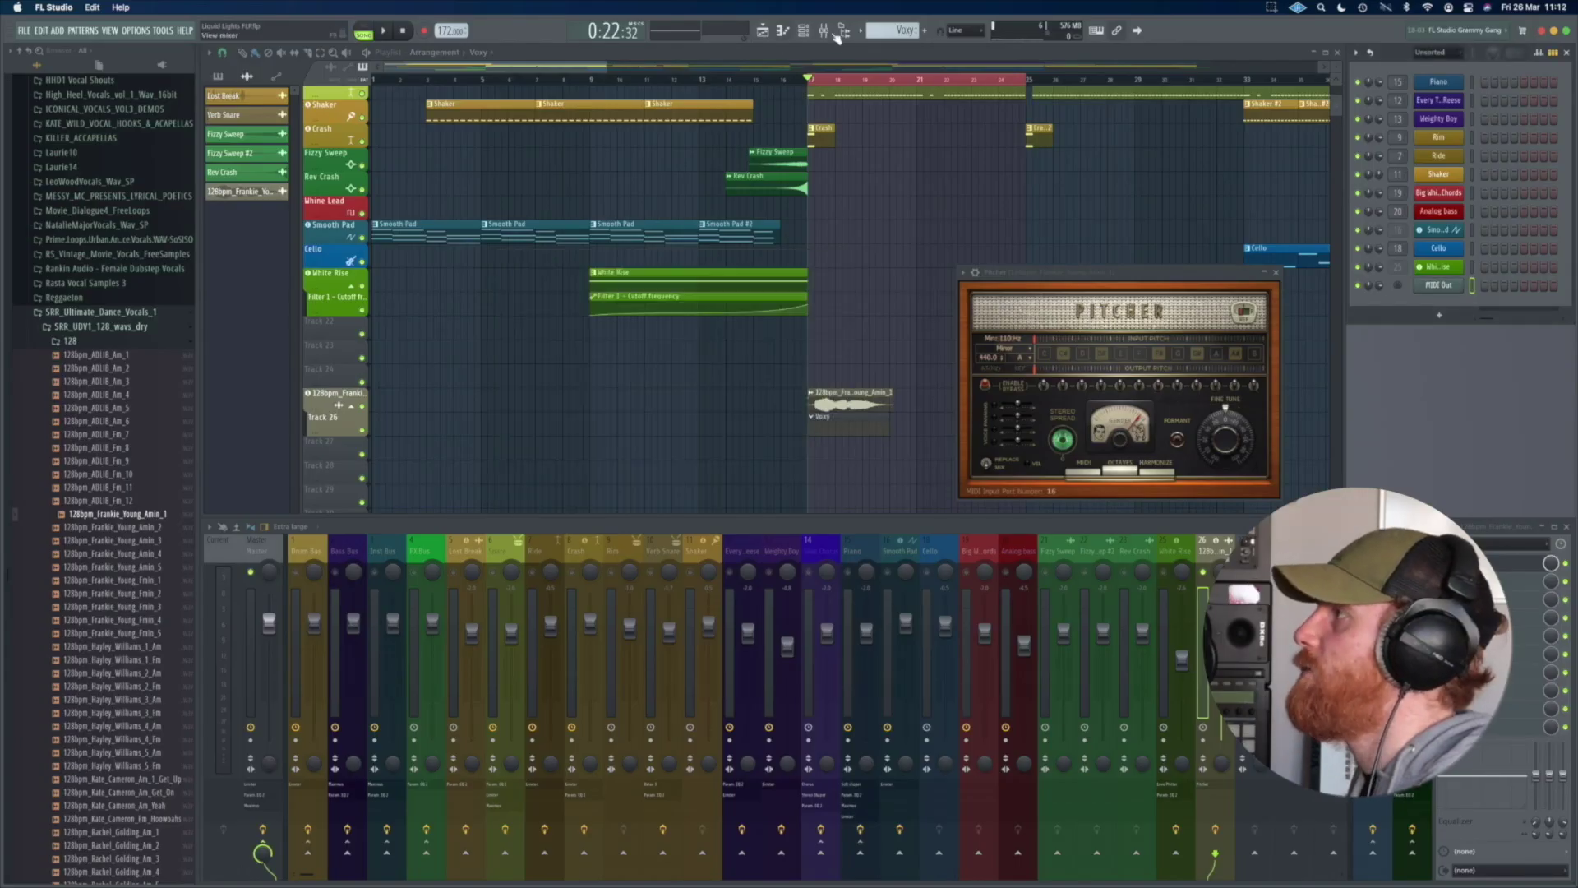
Step: Open the MIDI Out channel's piano roll in the Voxy pattern
left_click(782, 31)
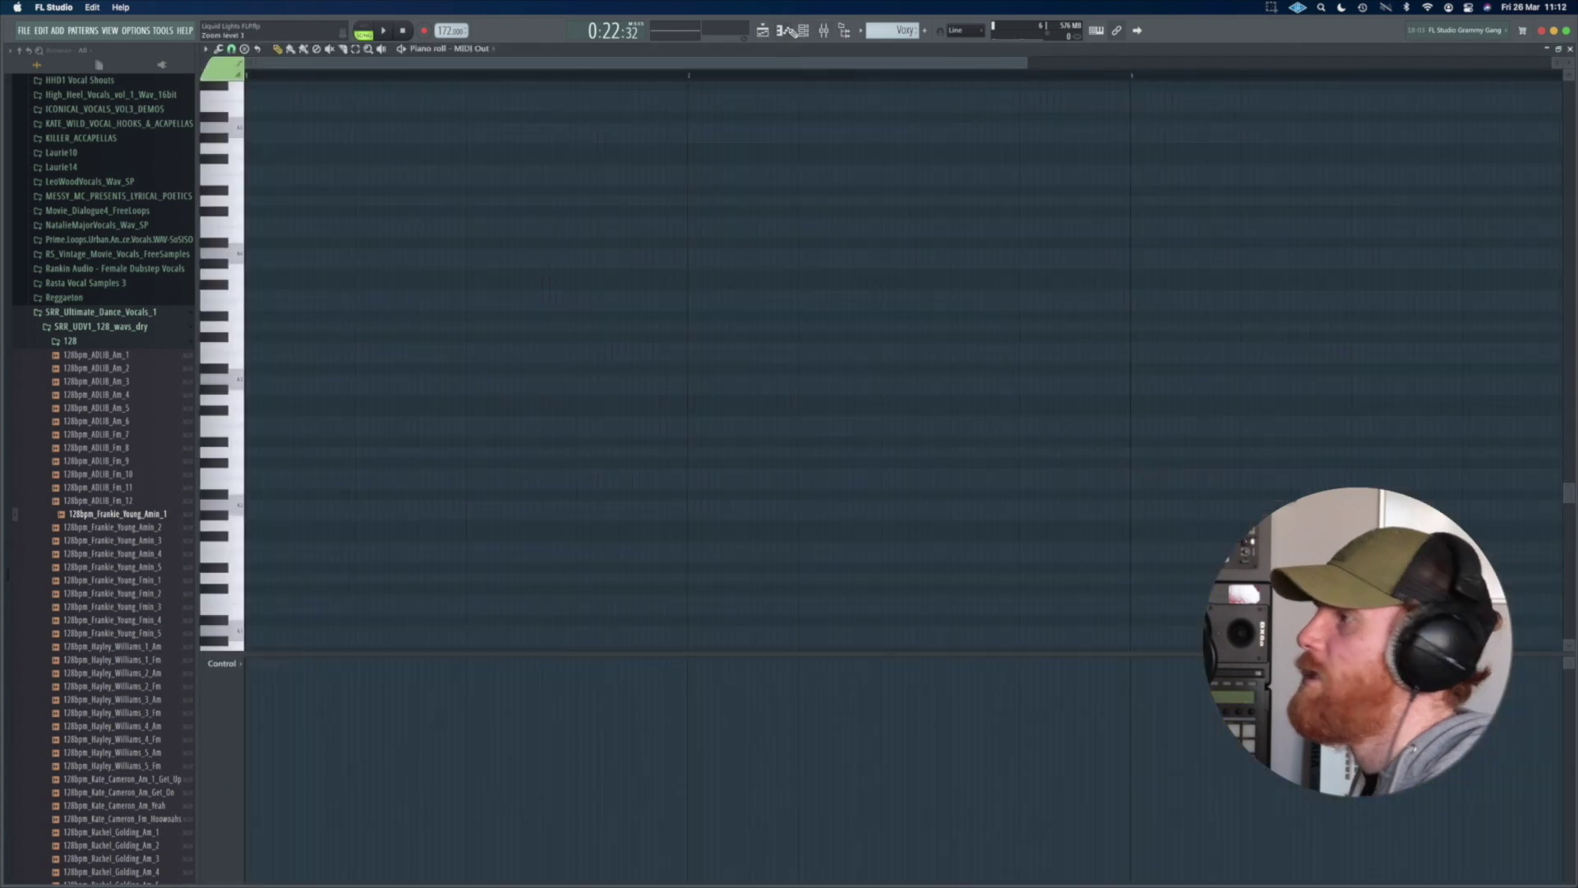
key("space")
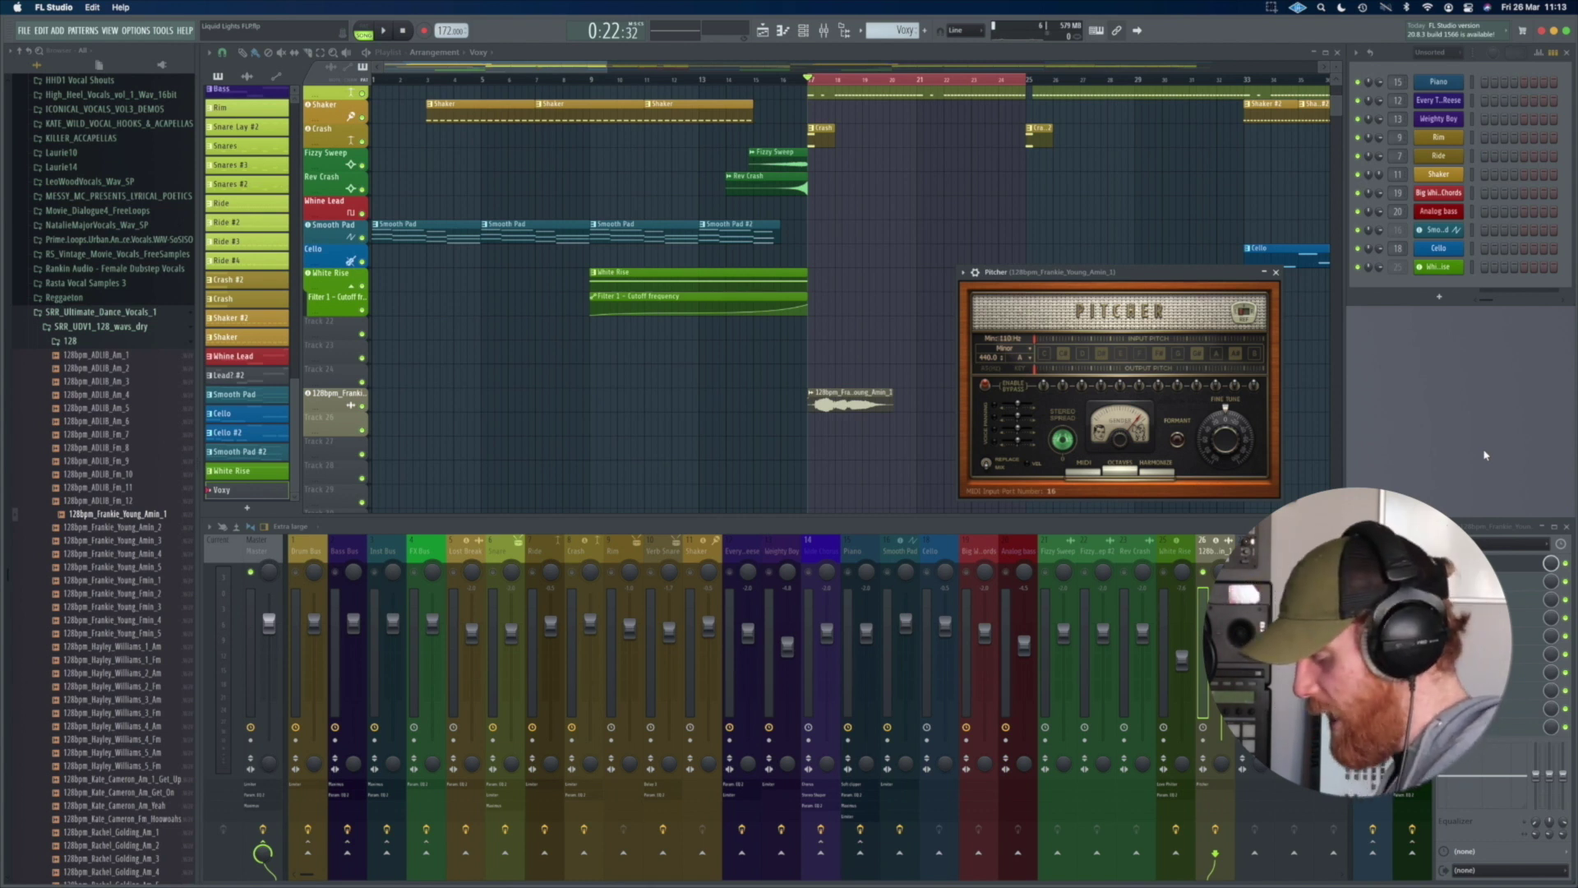
Step: Search the plugin picker for mi, add MIDI Out to the channel rack, set its port to 16 and close its window
key("F8")
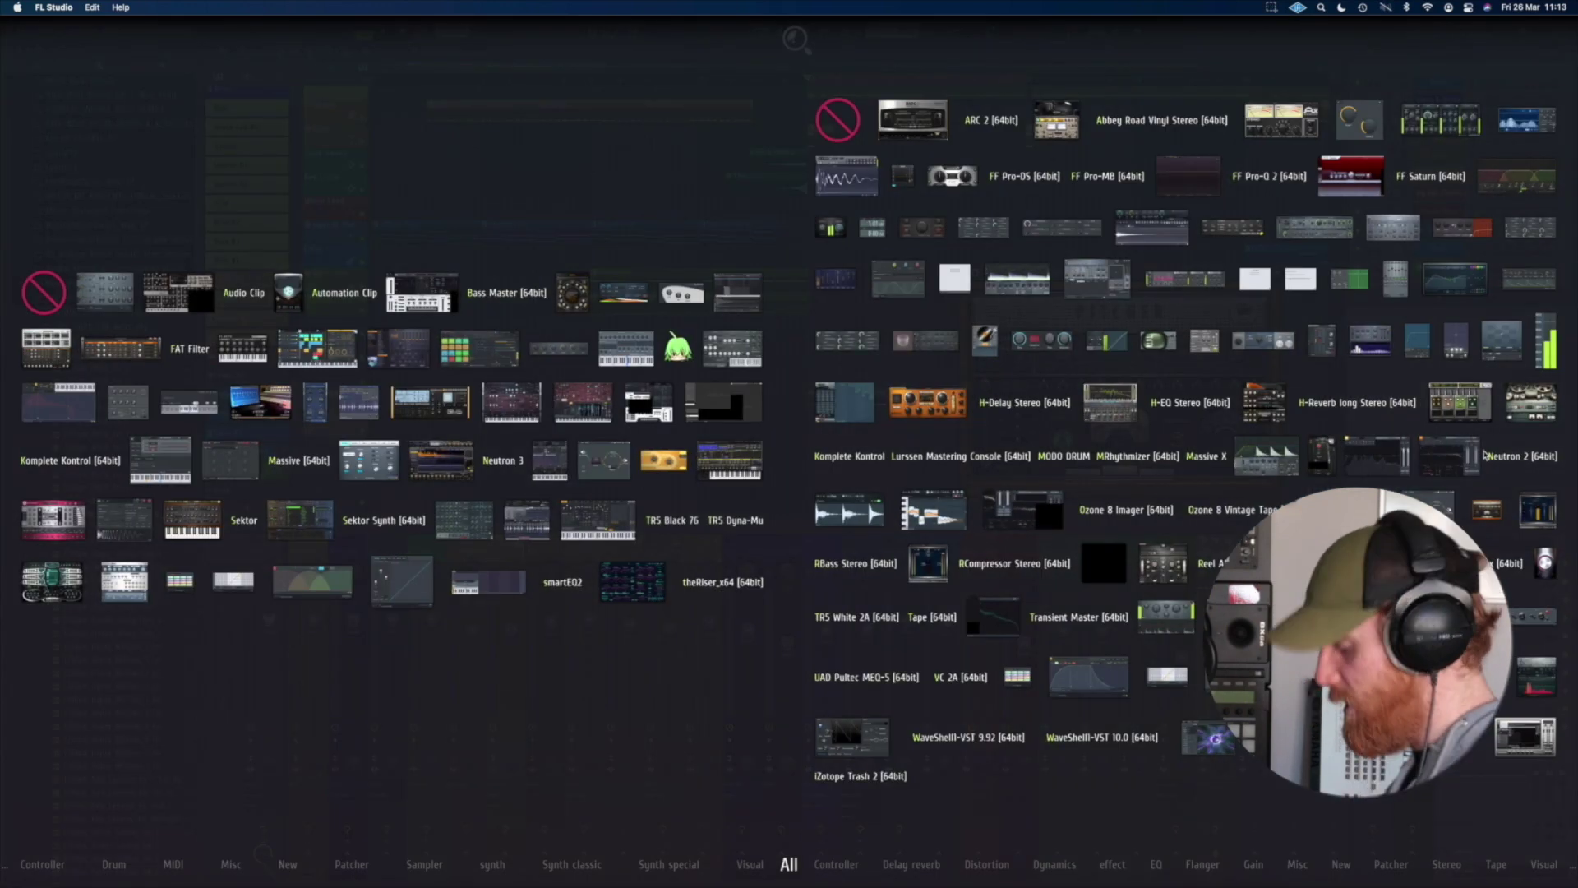
type("mi")
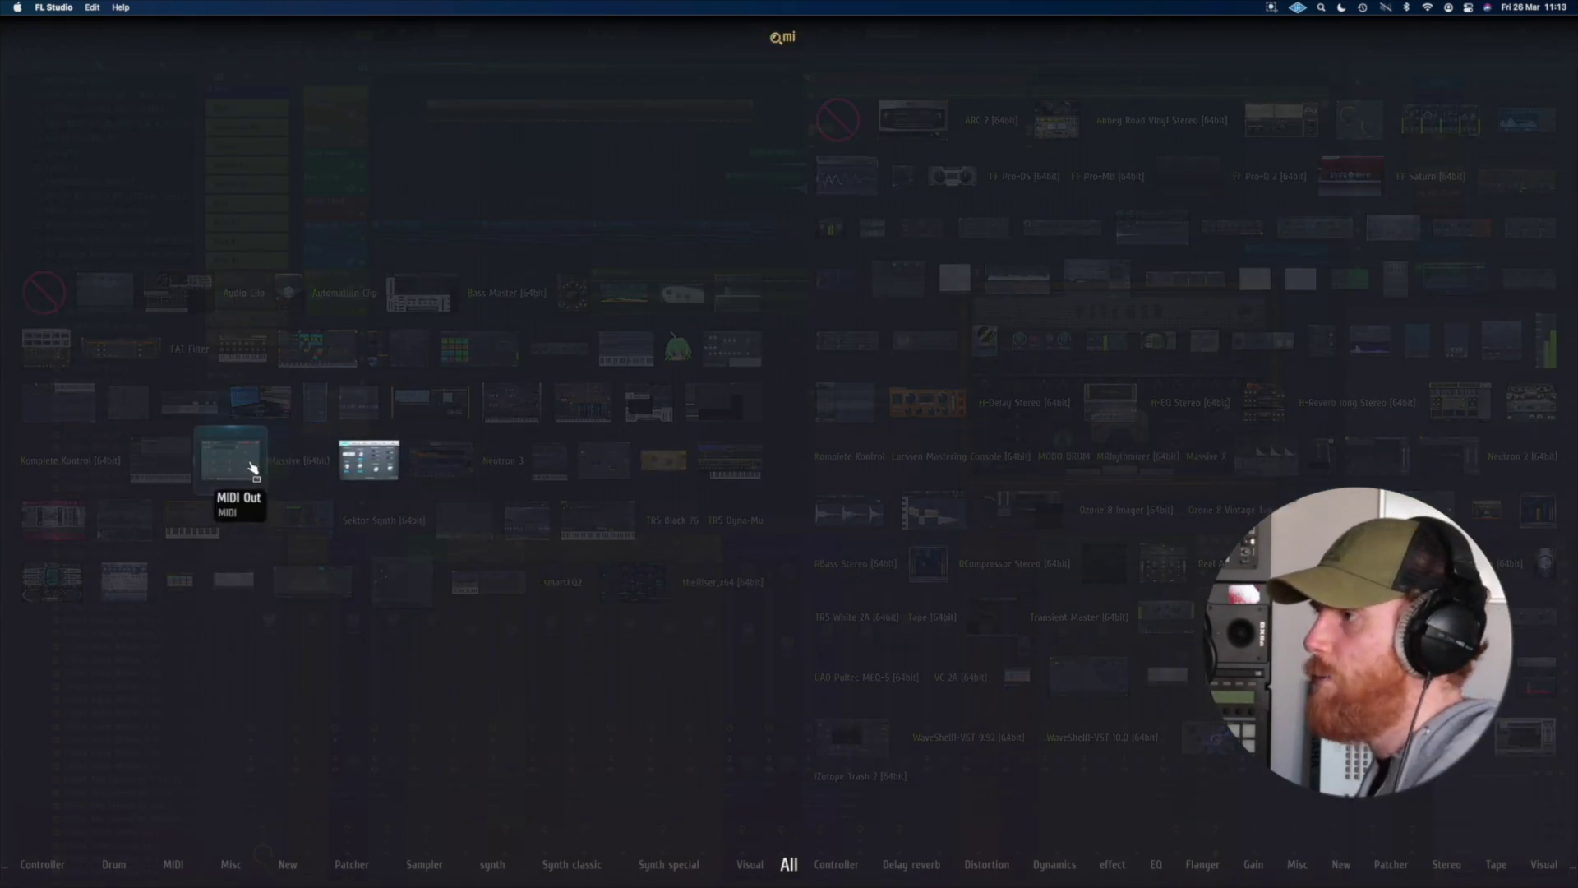
left_click_drag(251, 467, 1448, 286)
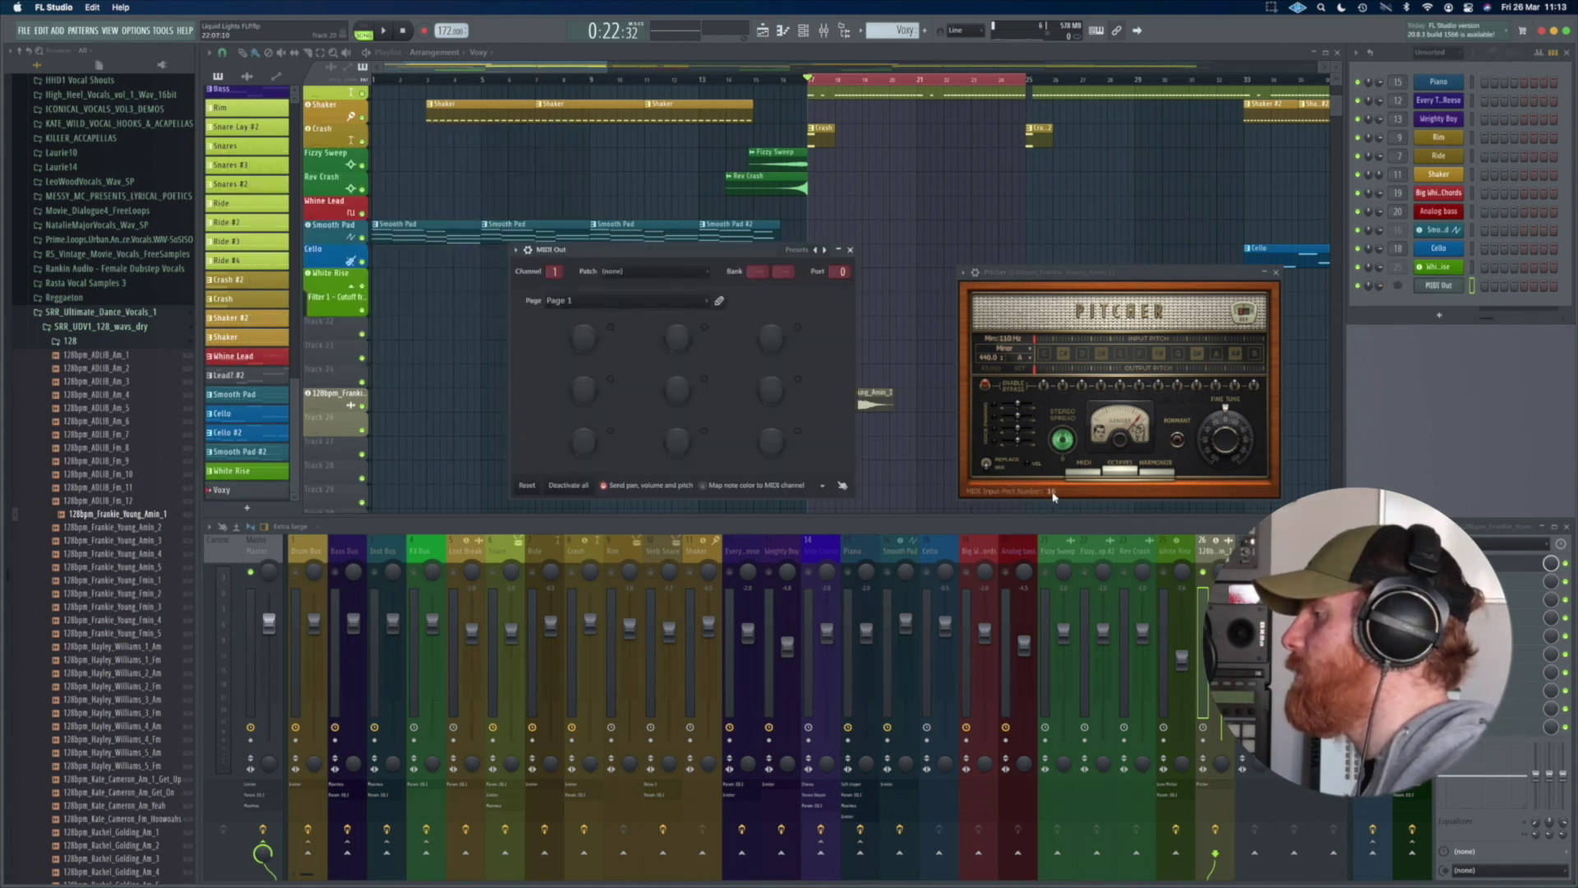
left_click_drag(730, 250, 798, 262)
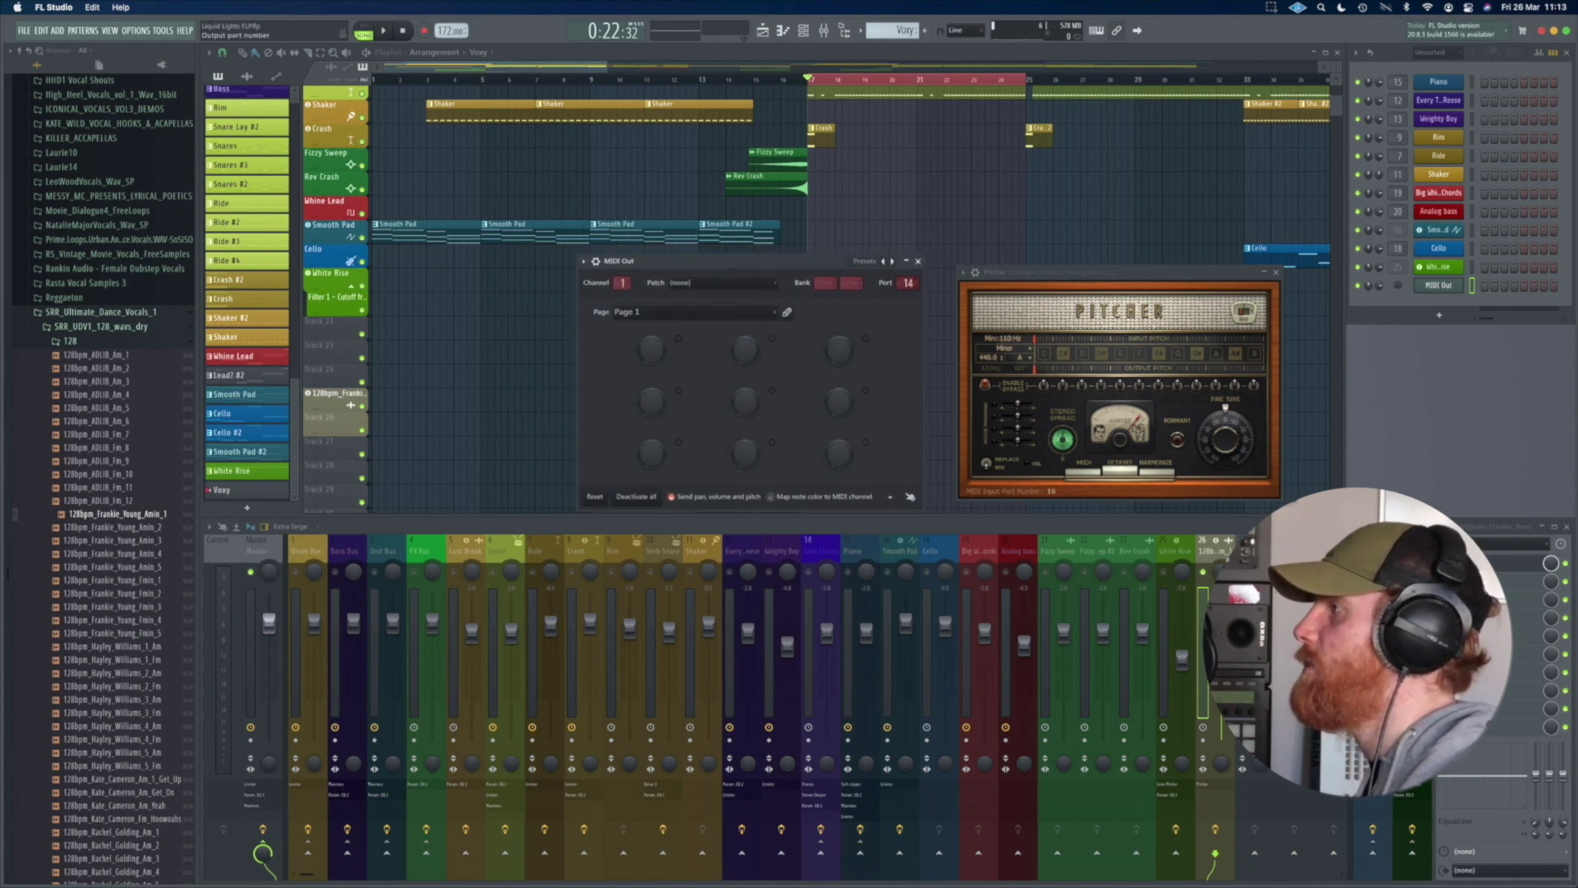
left_click_drag(875, 286, 875, 286)
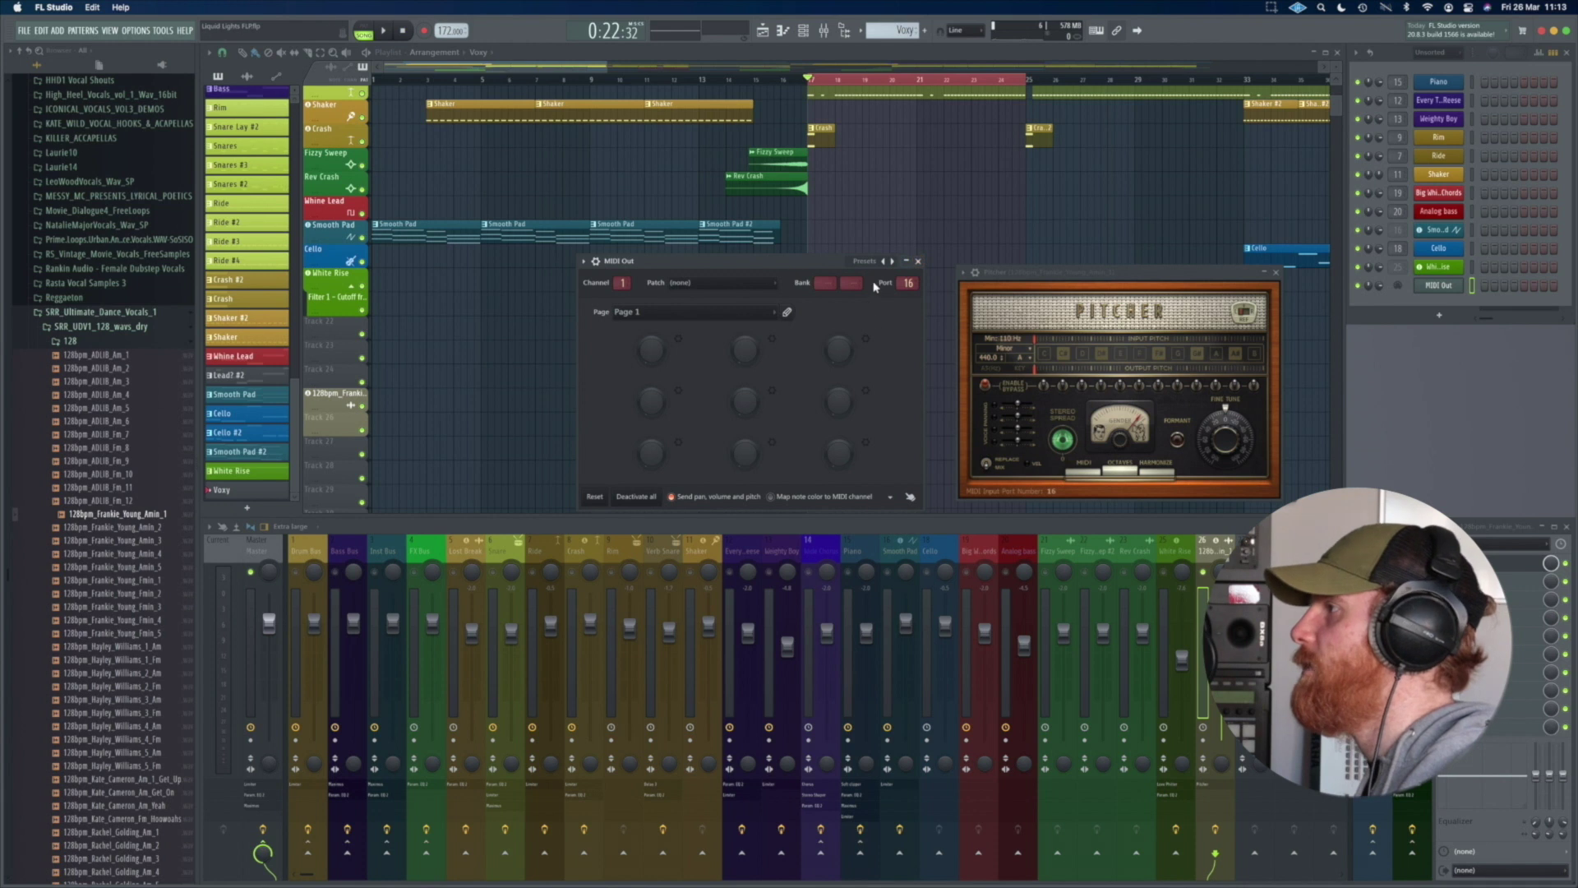
left_click(918, 261)
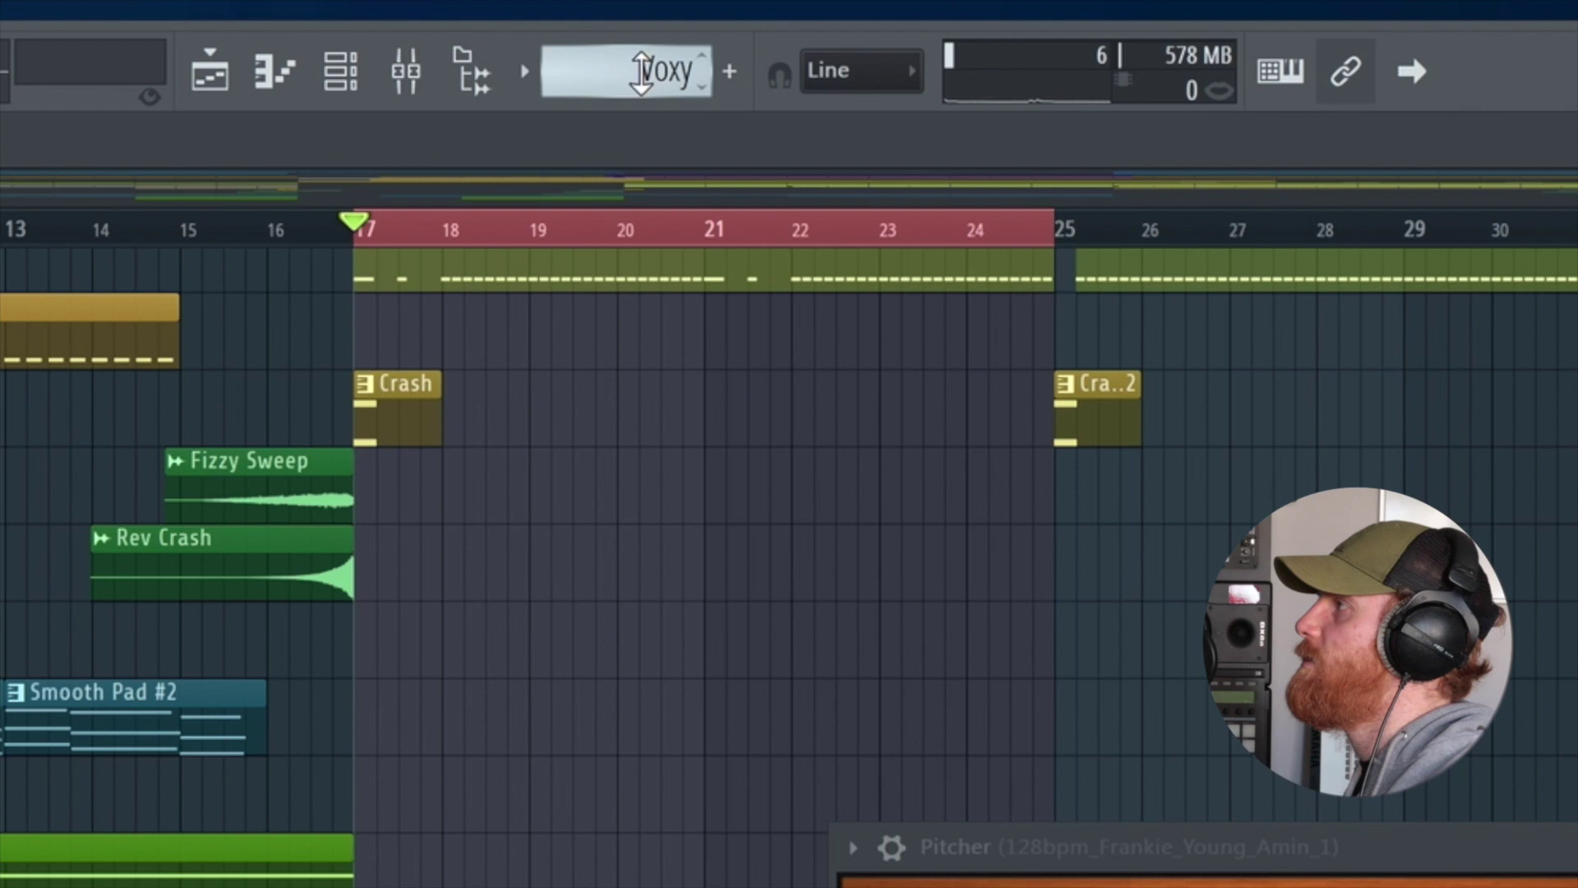
Step: Create a pattern named Voxy midi, place it beneath the vocal clip on Track 26 and extend it to the vocal's length
left_click(898, 29)
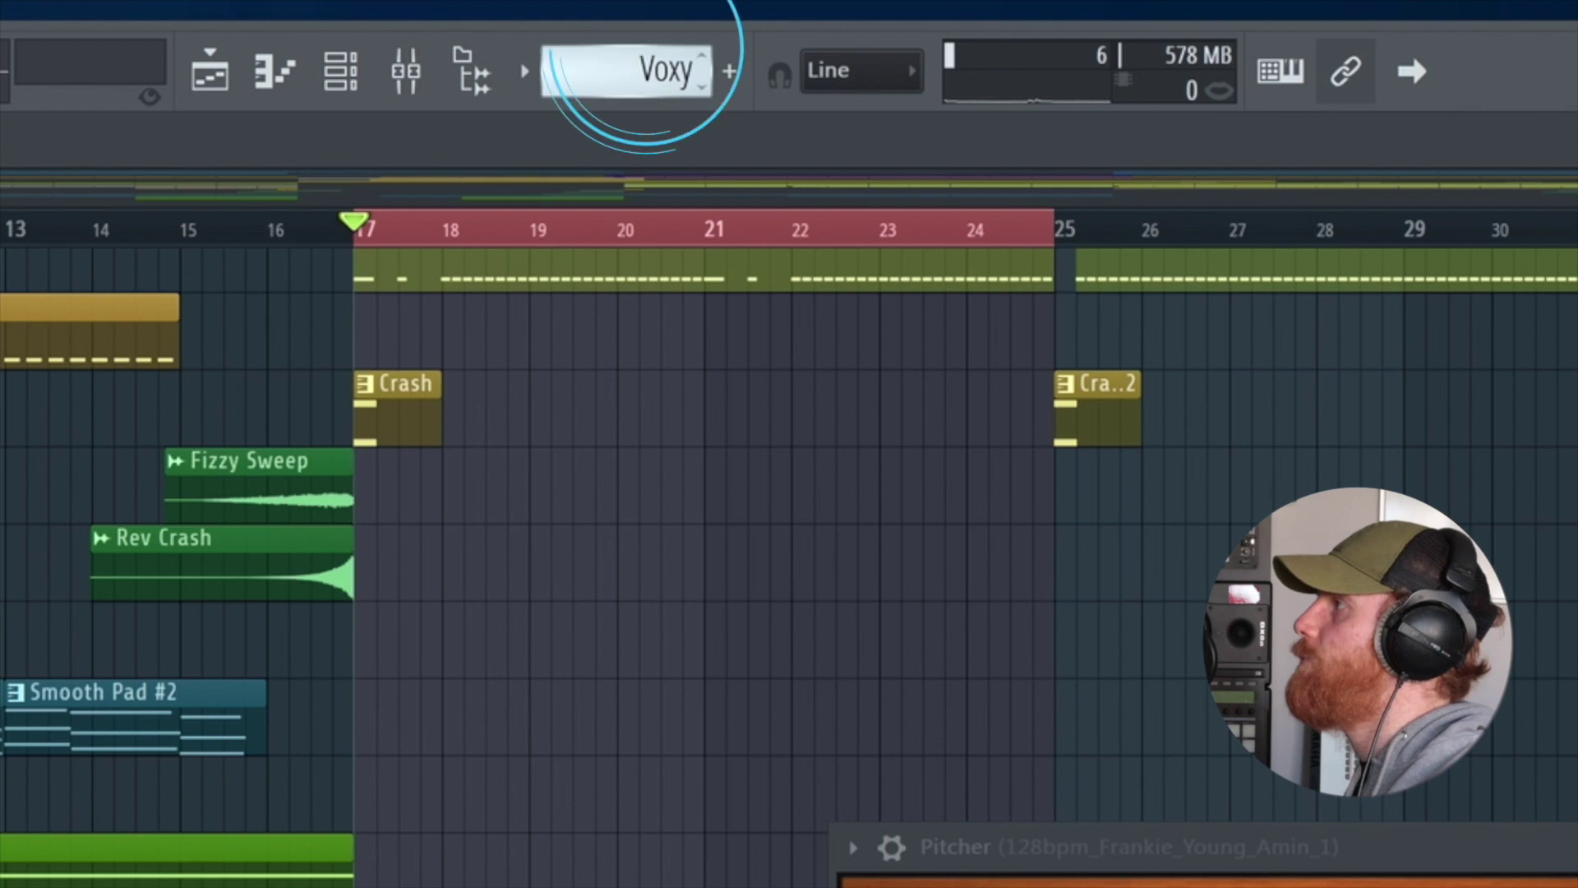
left_click(729, 70)
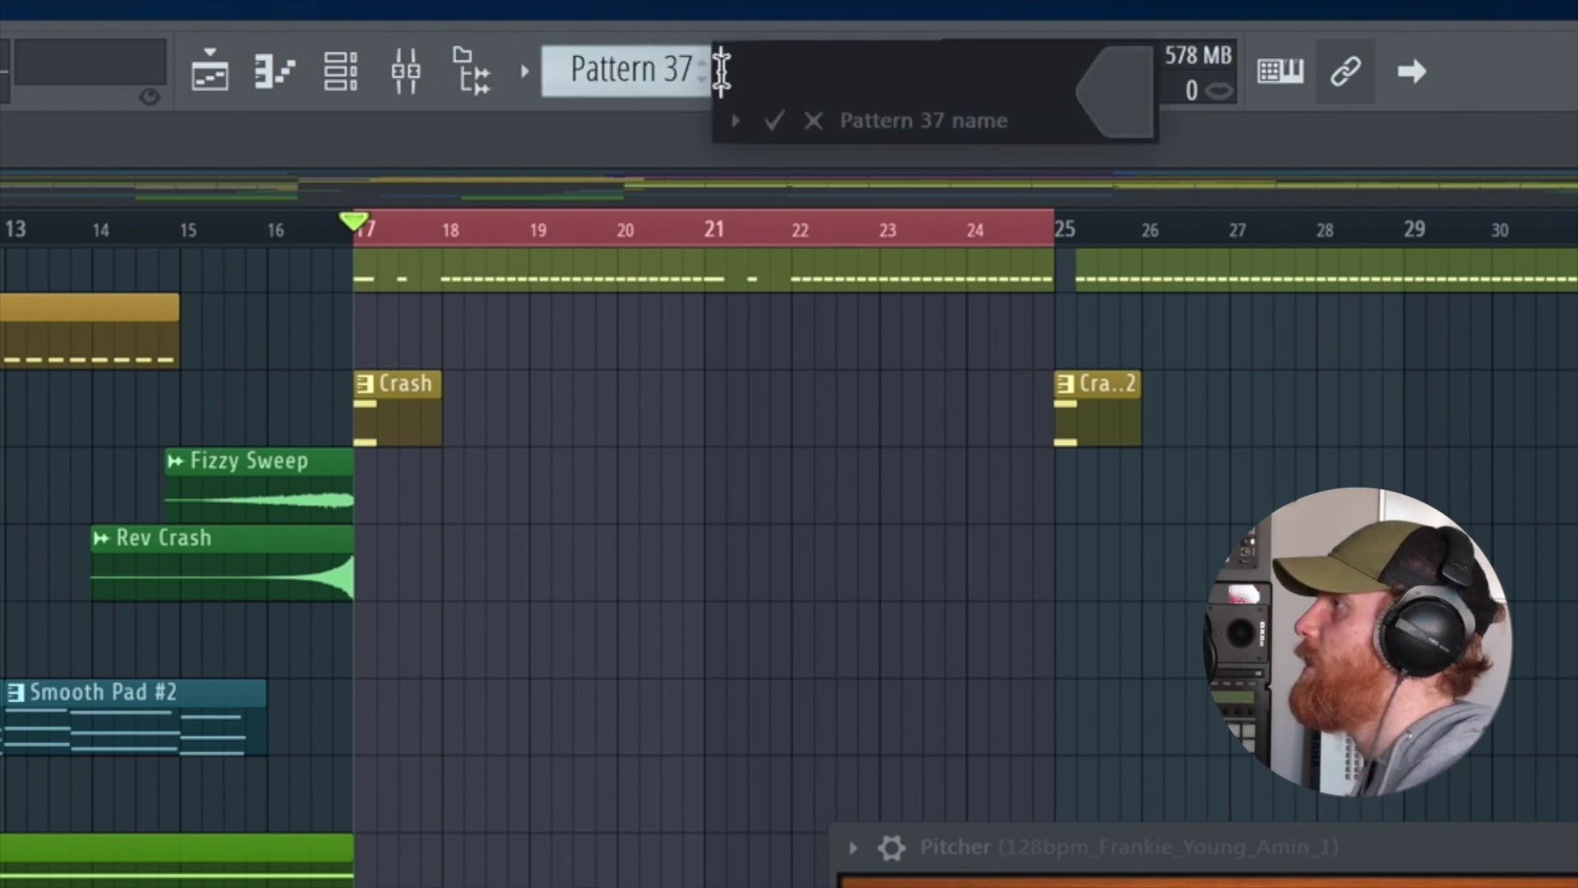
type("Voxy")
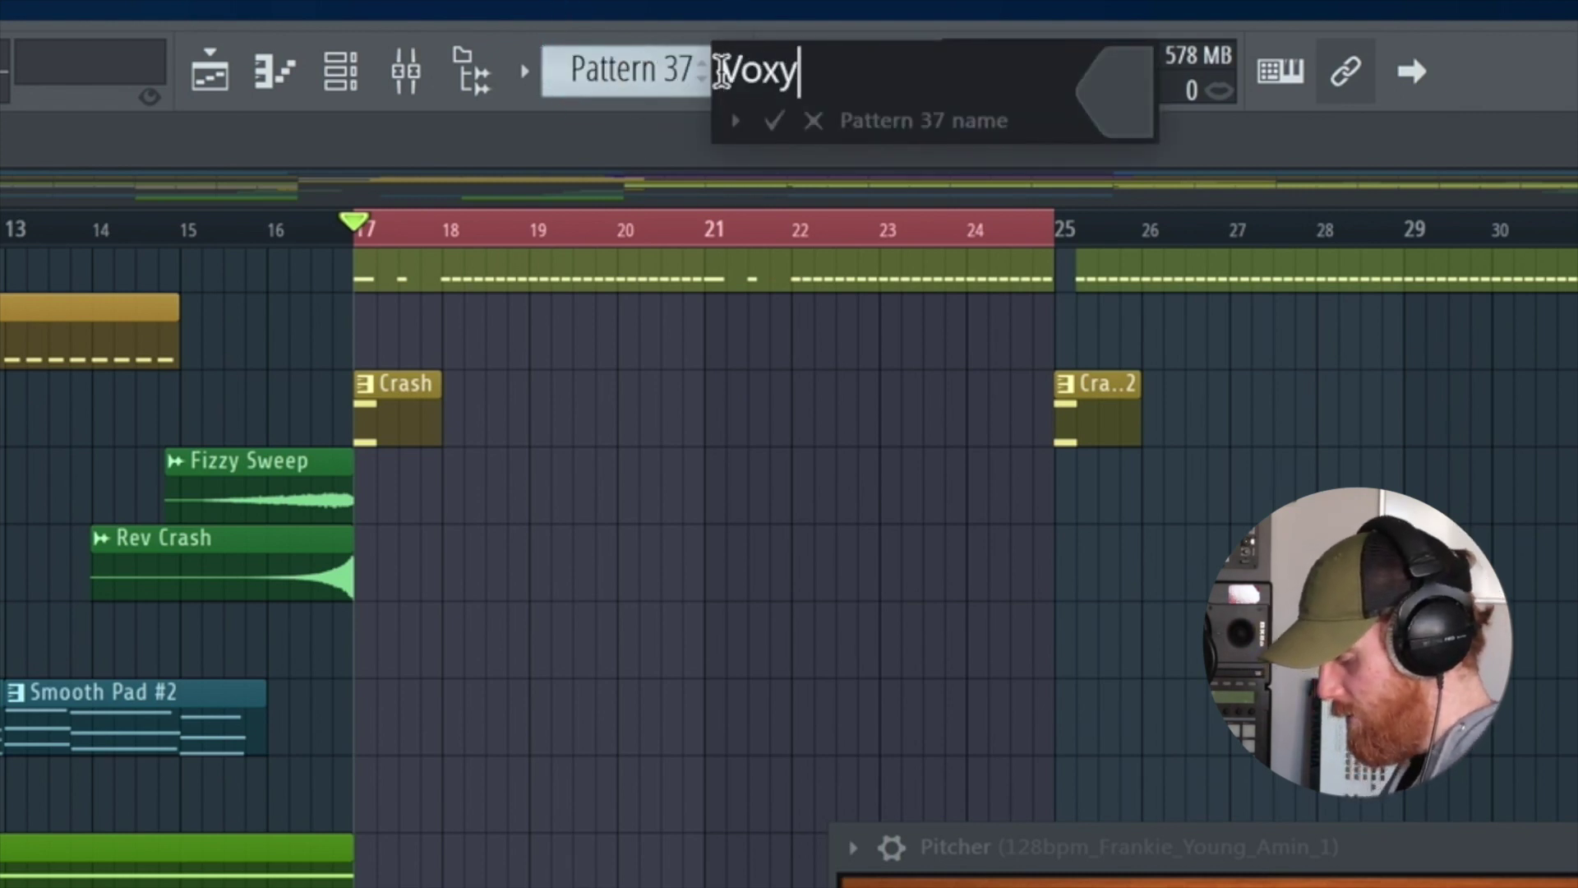
type(" midi")
key("Return")
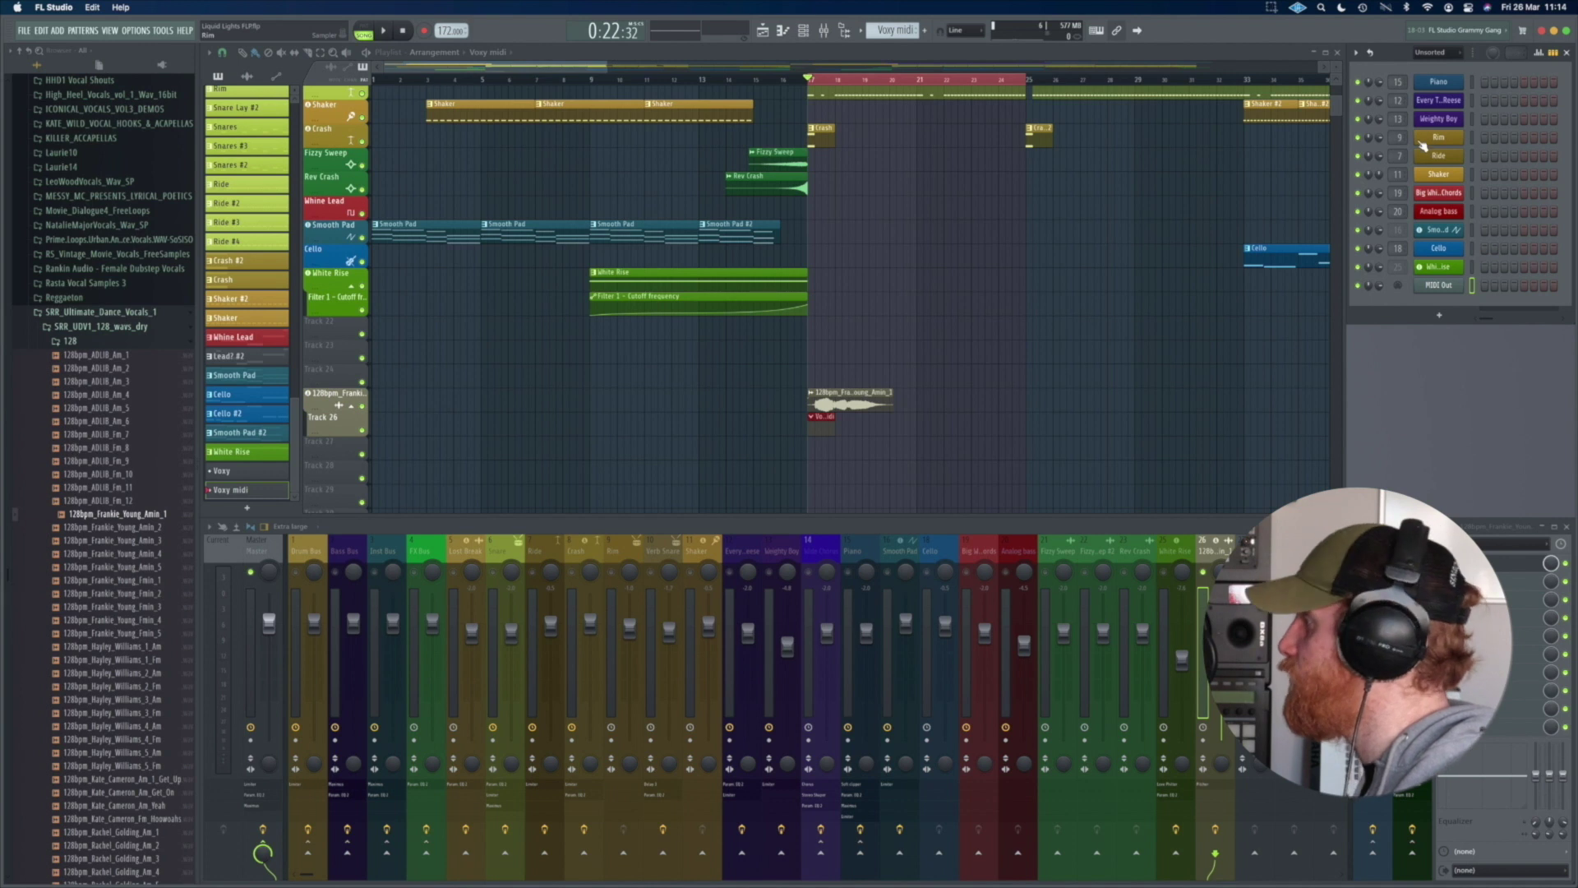
left_click_drag(837, 417, 887, 416)
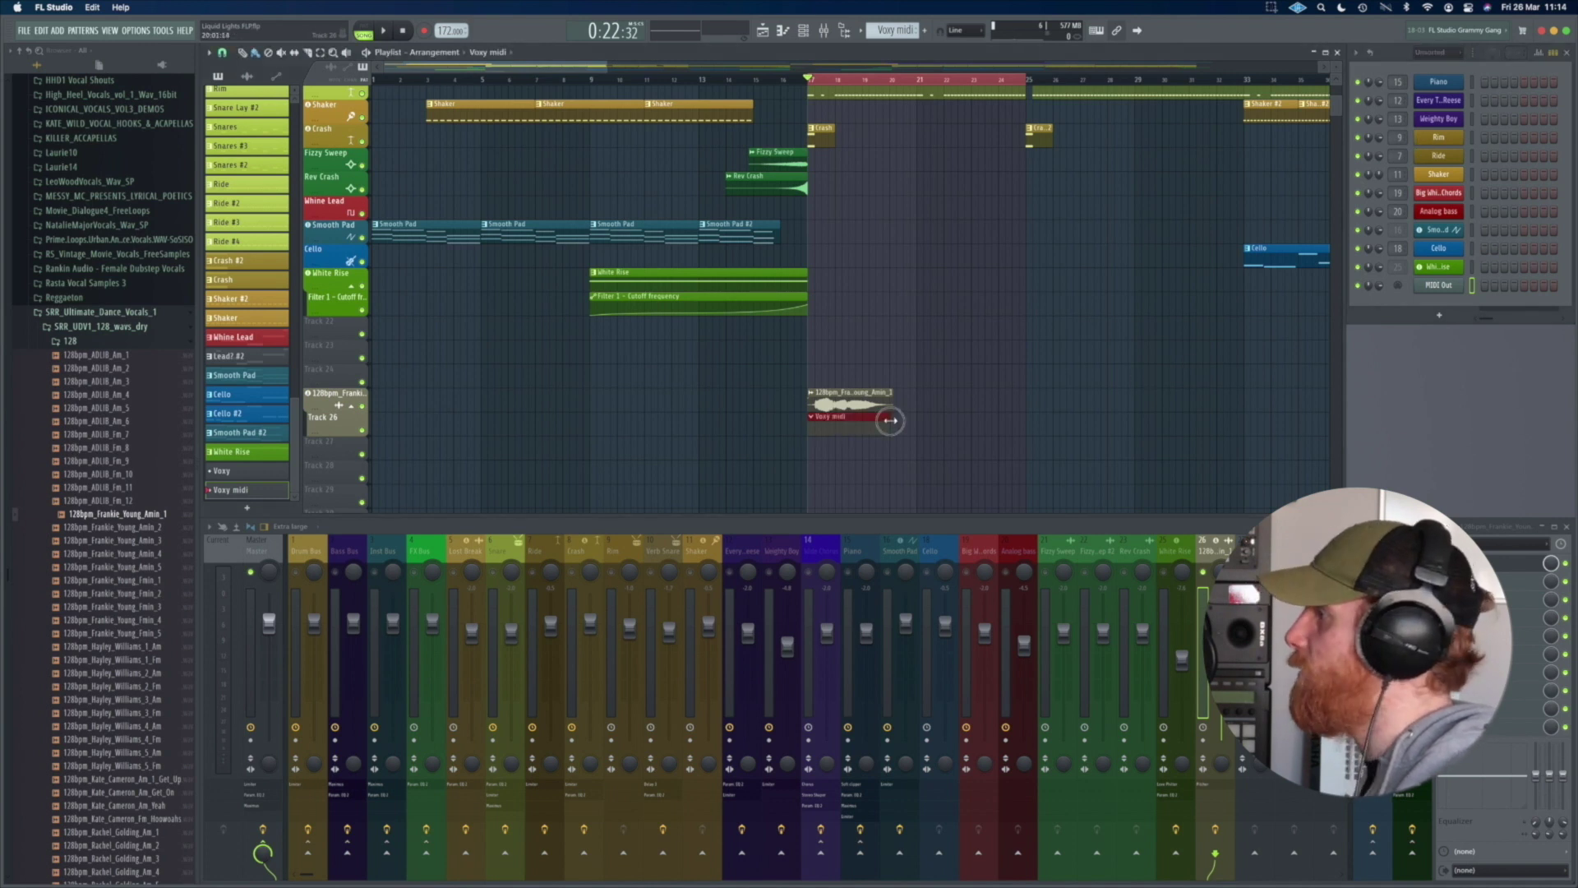
Step: Draw a note at the start of the MIDI Out piano roll and set its length to one bar
left_click(1495, 567)
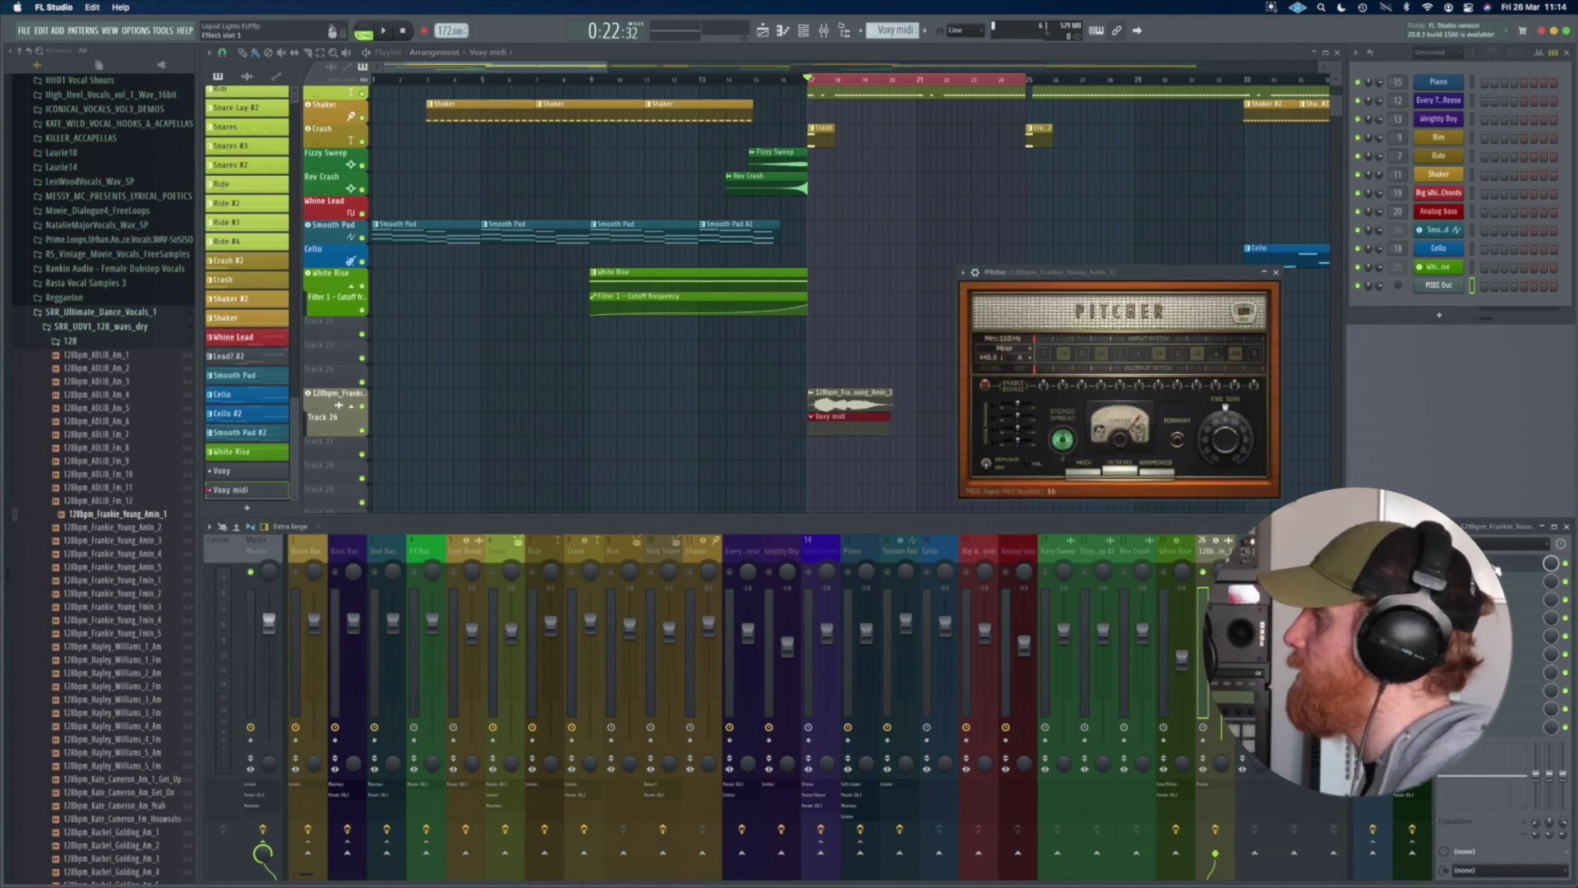
left_click(783, 33)
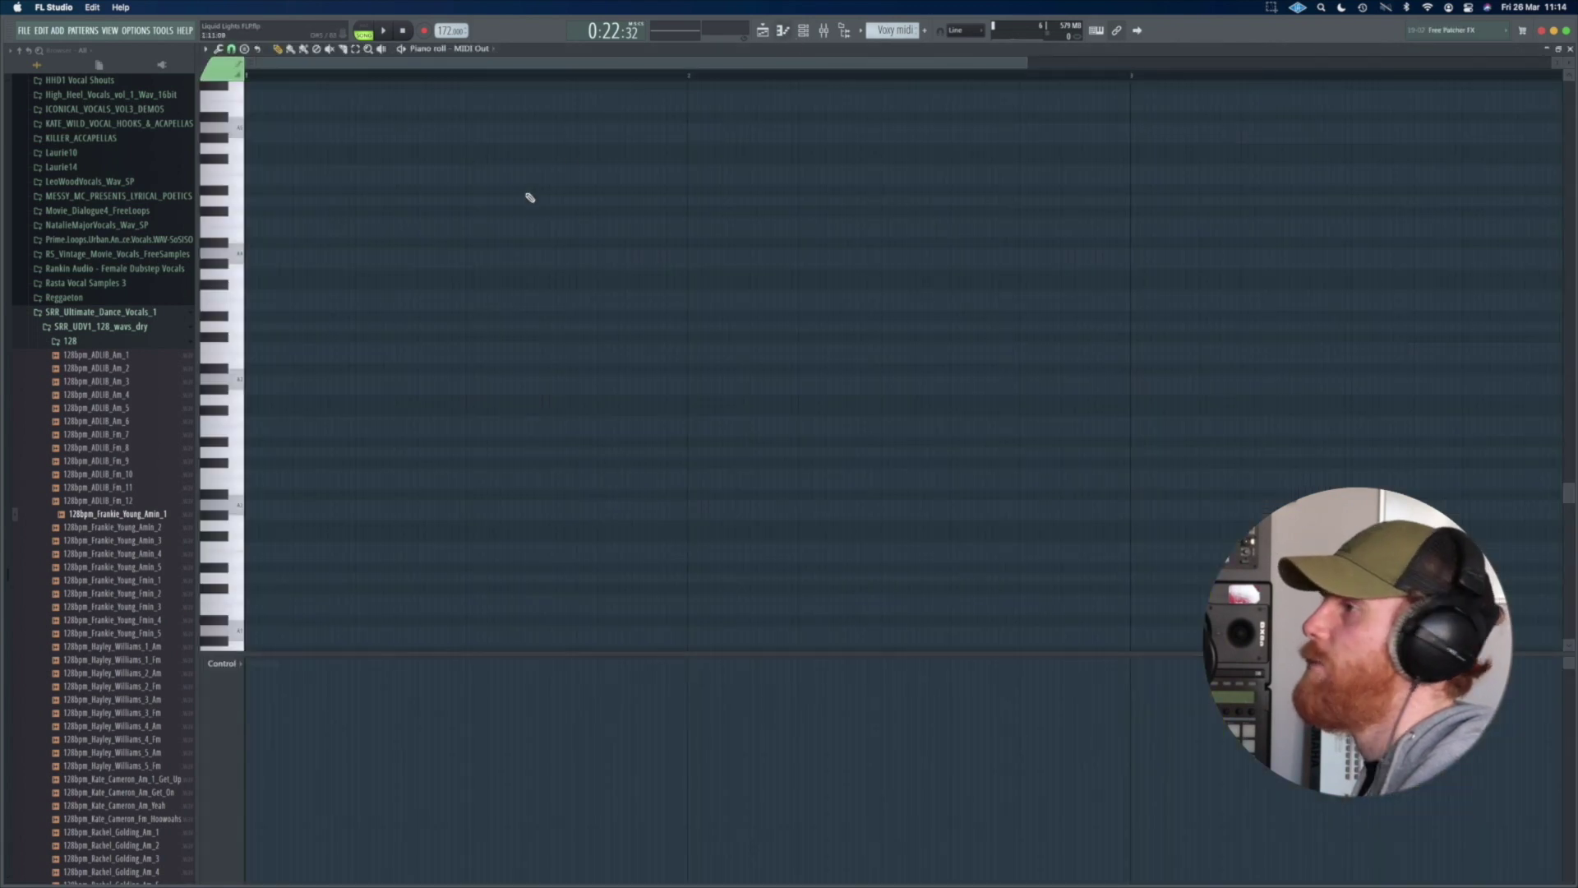
left_click(250, 328)
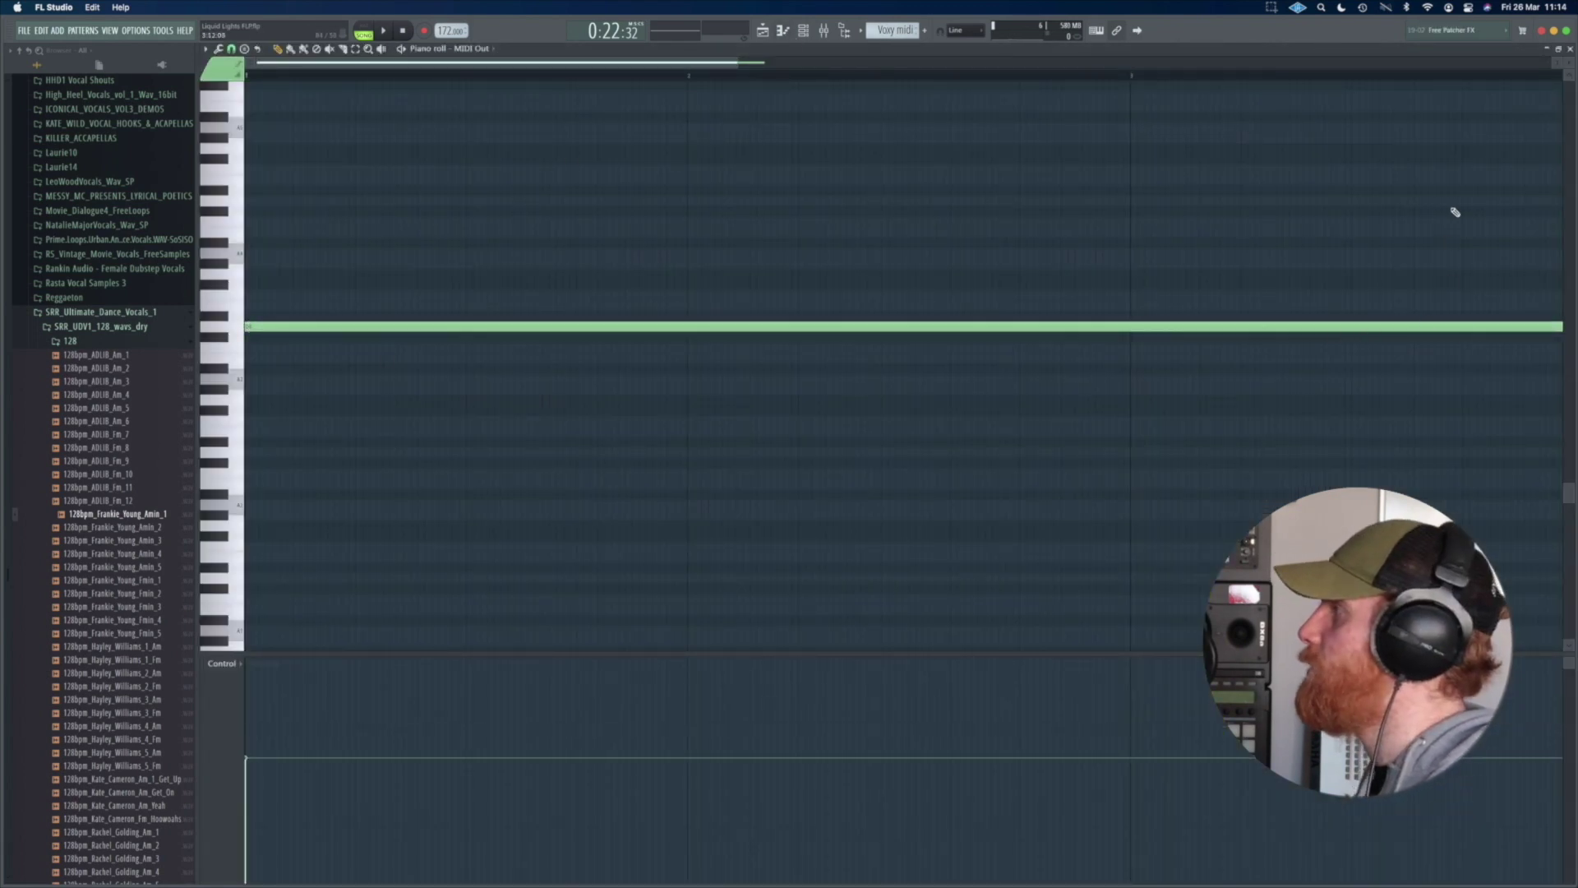
left_click_drag(746, 60, 986, 61)
left_click_drag(779, 327, 532, 320)
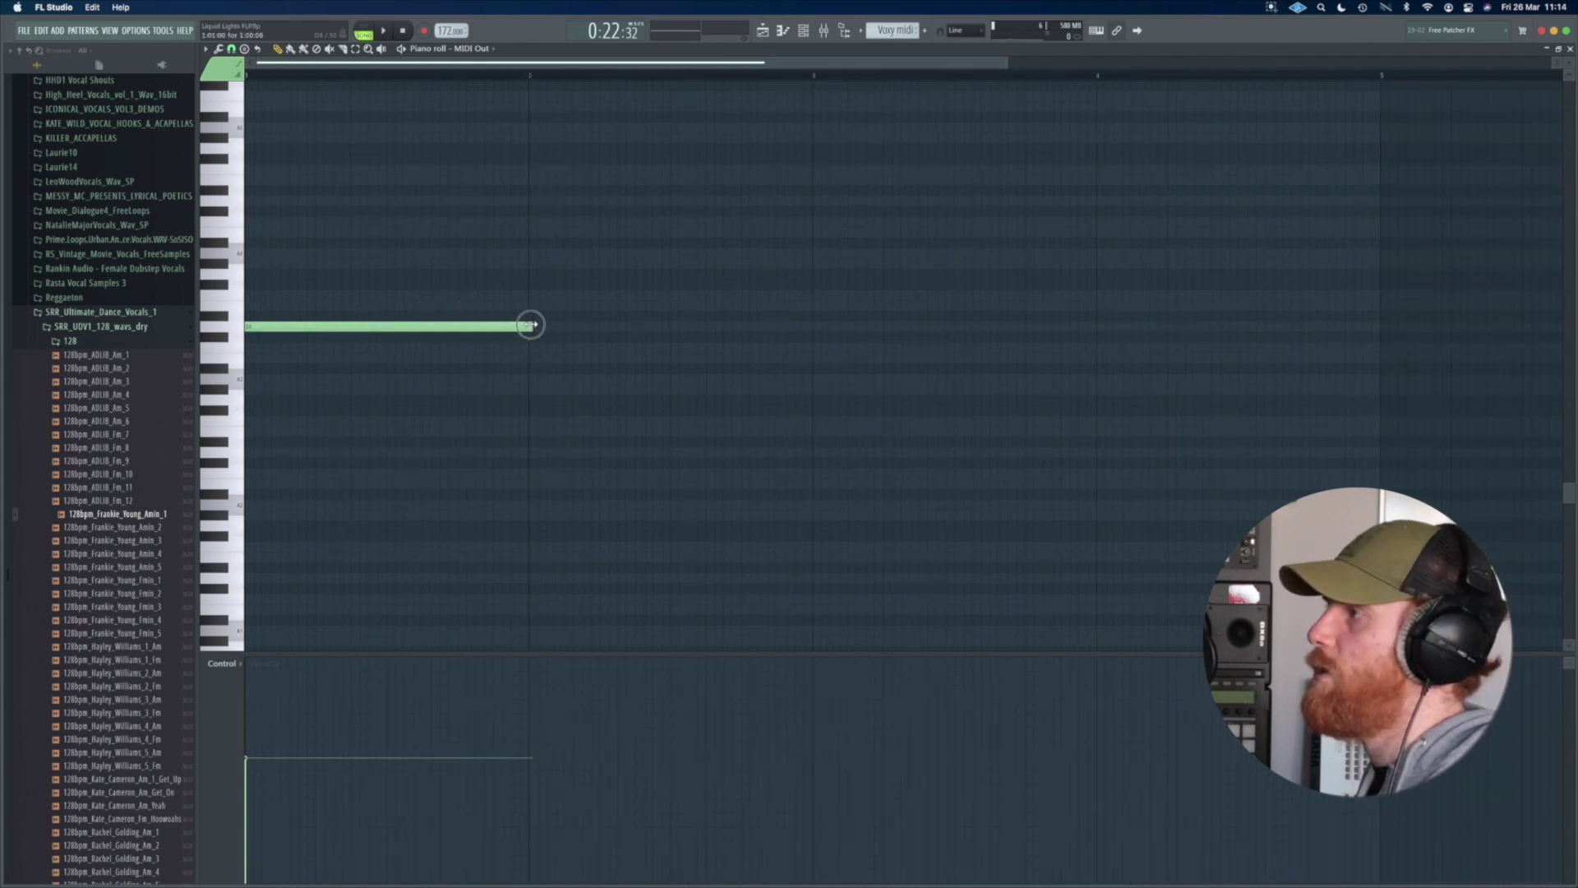
Step: Add three successively higher one-bar notes in bars 2, 3 and 4 of the MIDI Out pattern
key("space")
left_click(559, 305)
left_click(838, 295)
left_click(1130, 263)
left_click_drag(1130, 263, 1129, 264)
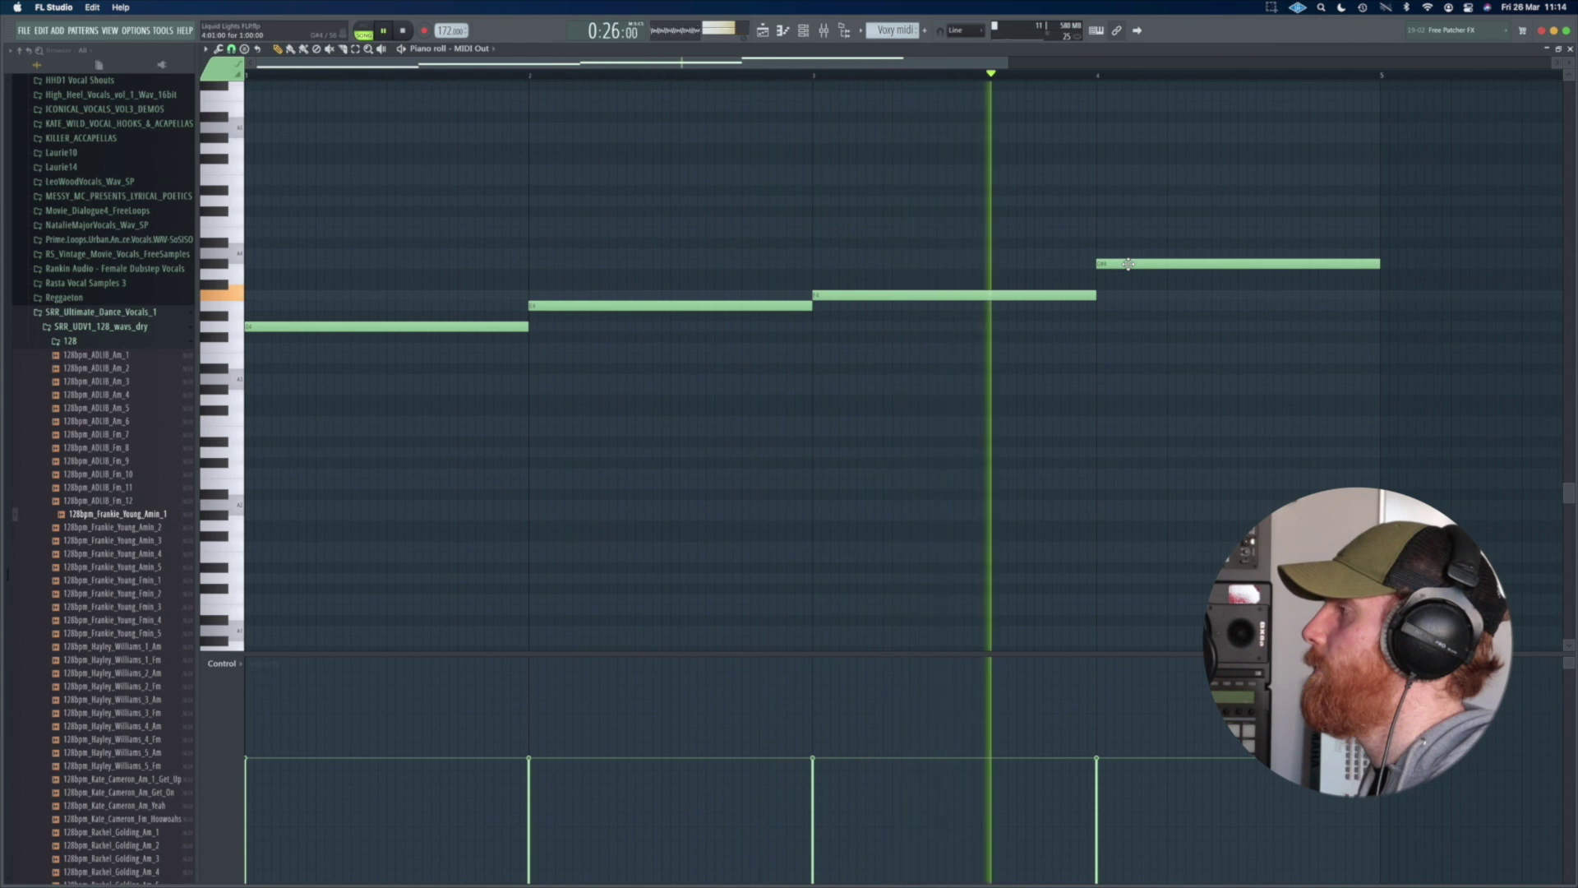
Step: Play the section with the four MIDI notes, close the piano roll and check how Pitcher responds
key("space")
key("space")
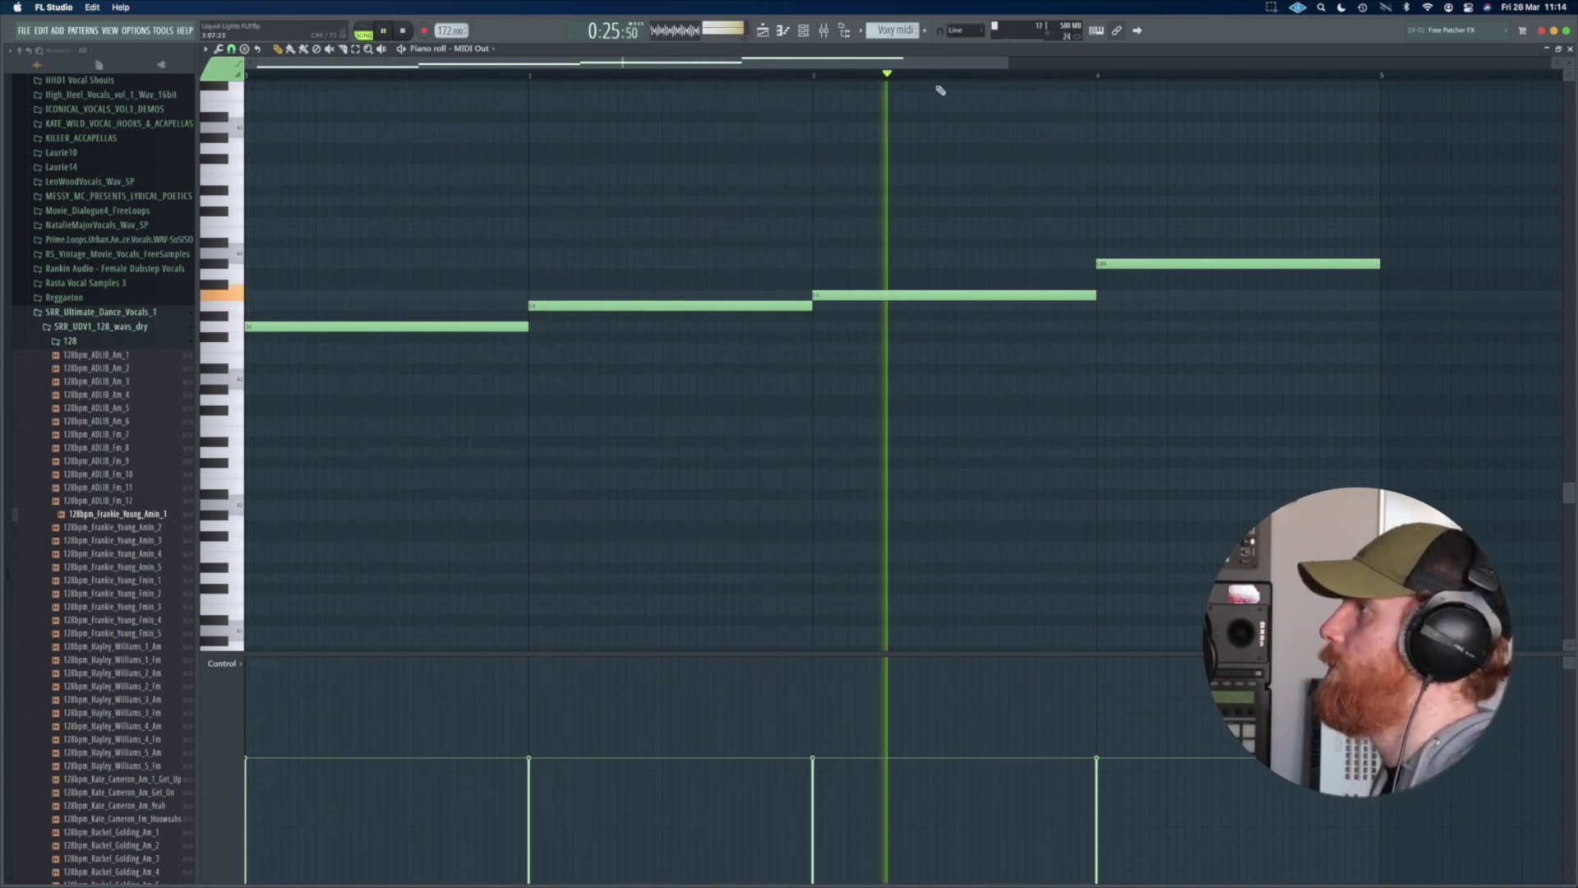
key("space")
left_click(1571, 50)
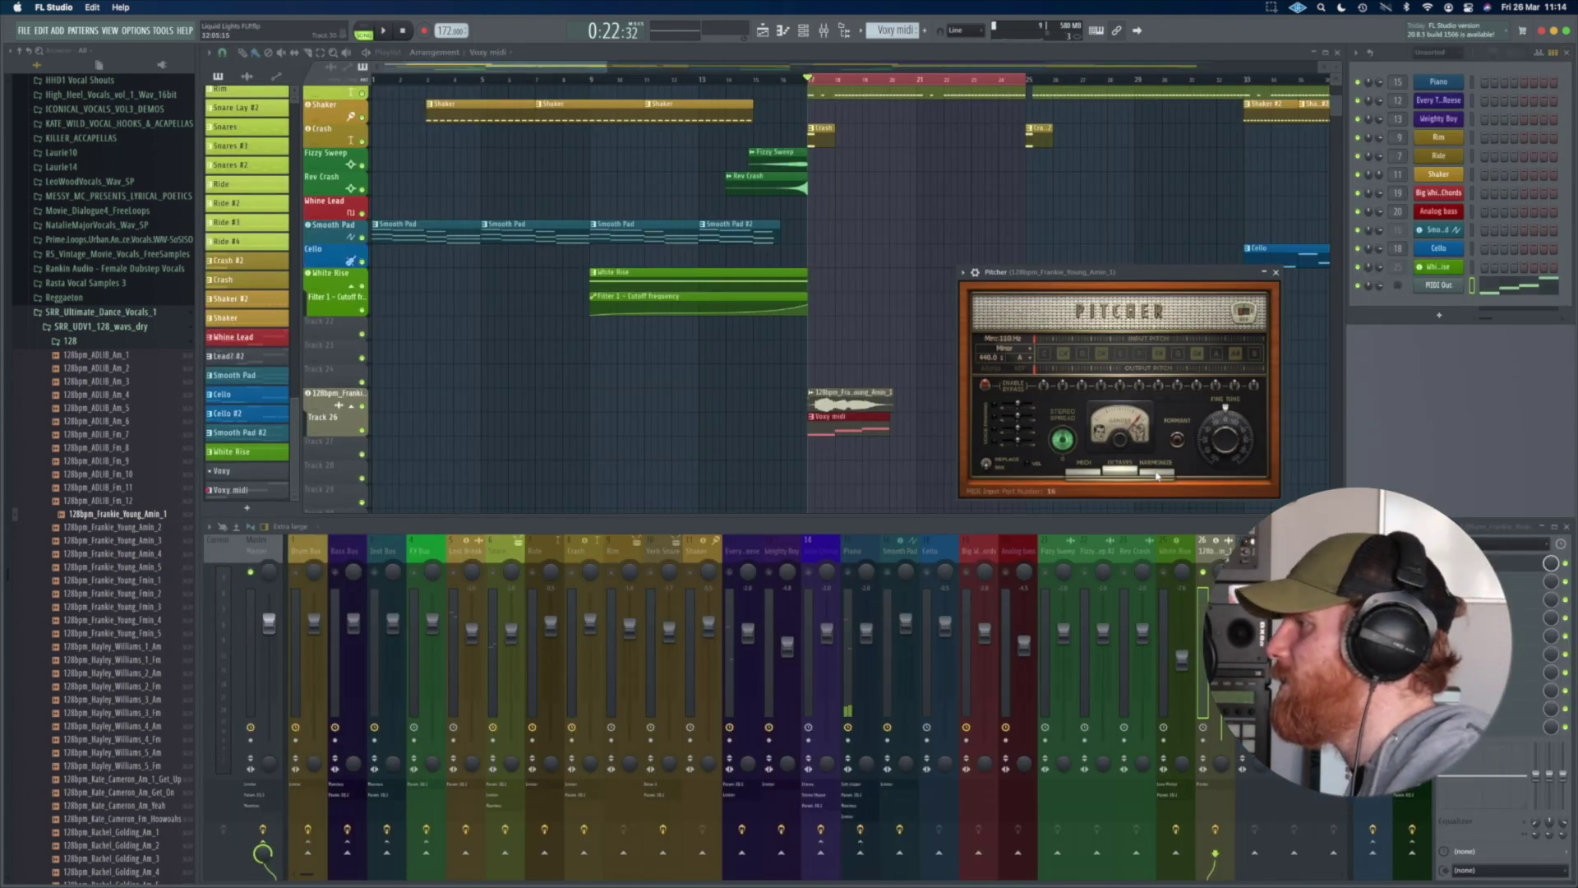
key("space")
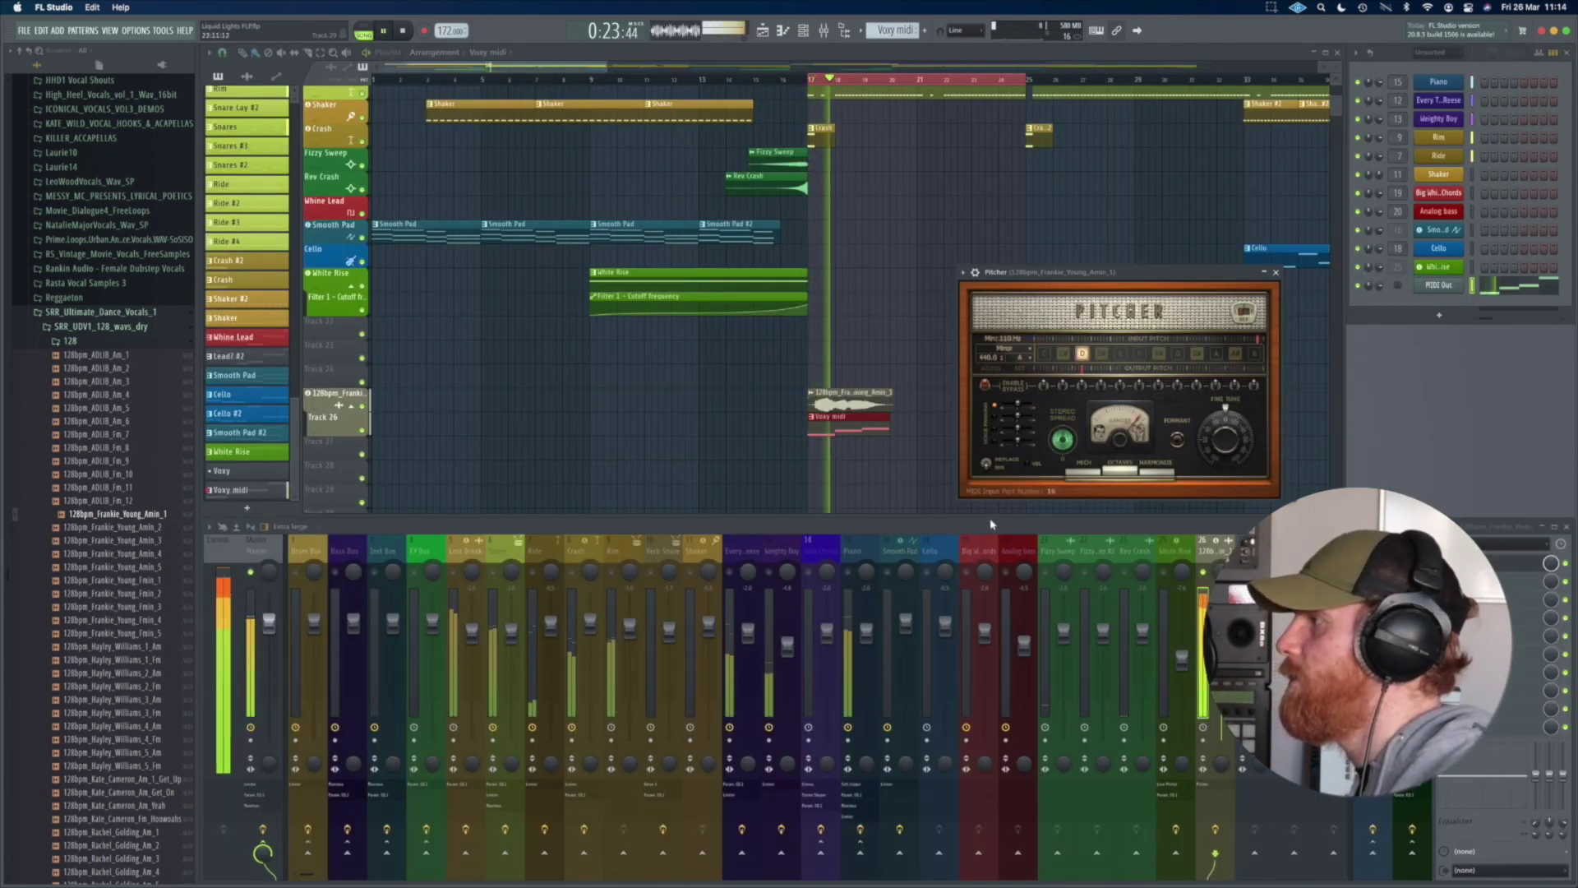
key("space")
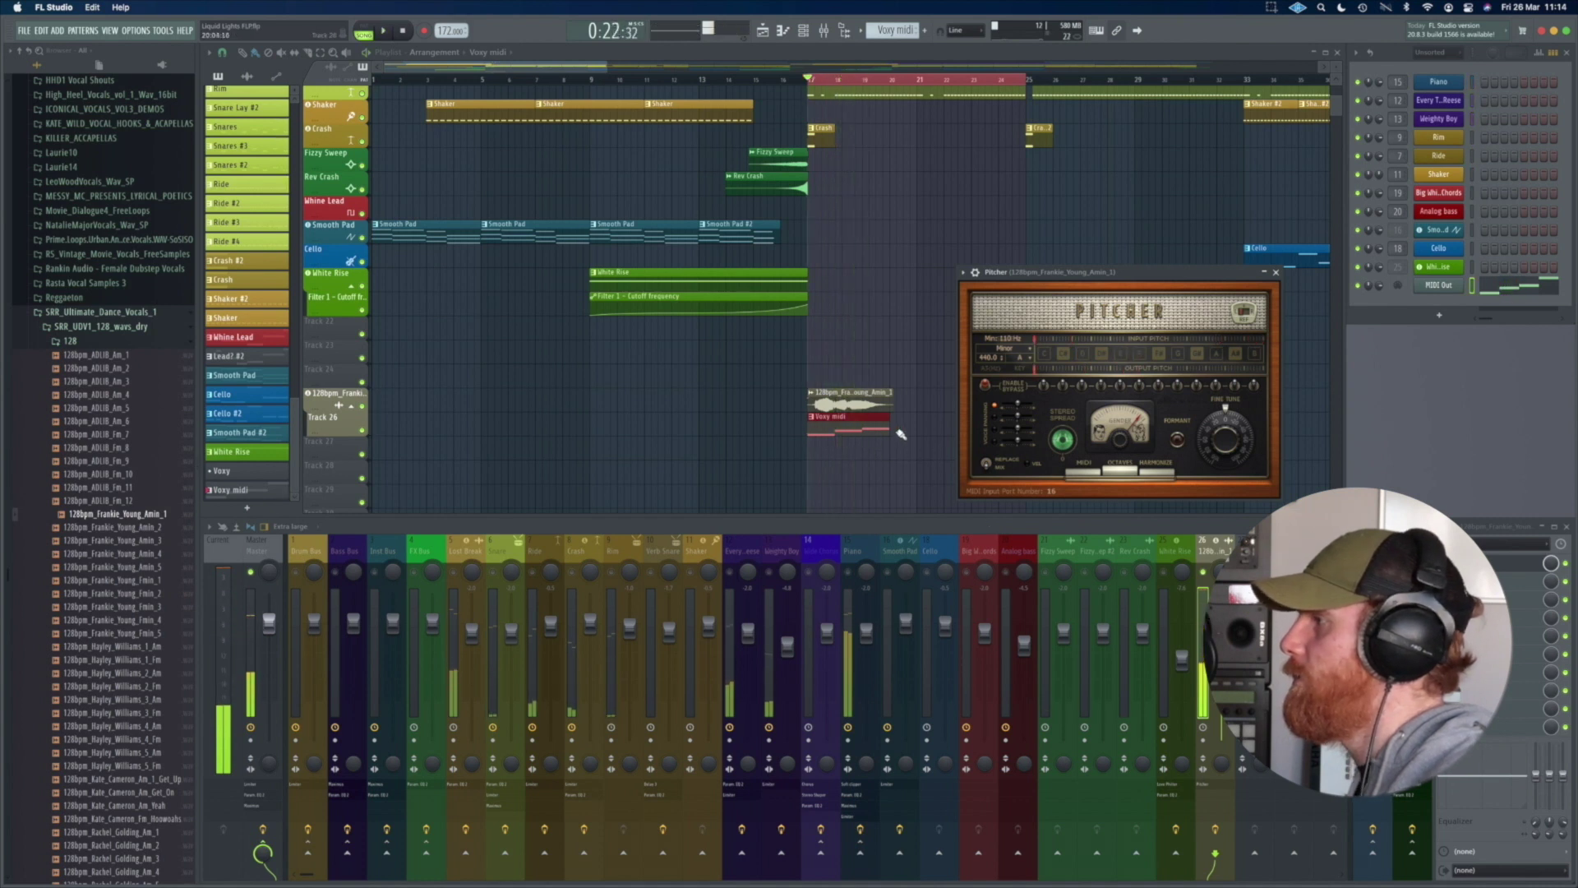
Step: Nudge the Voxy midi clip so it begins slightly after the vocal's start, and replay the section while watching Pitcher
left_click(839, 418)
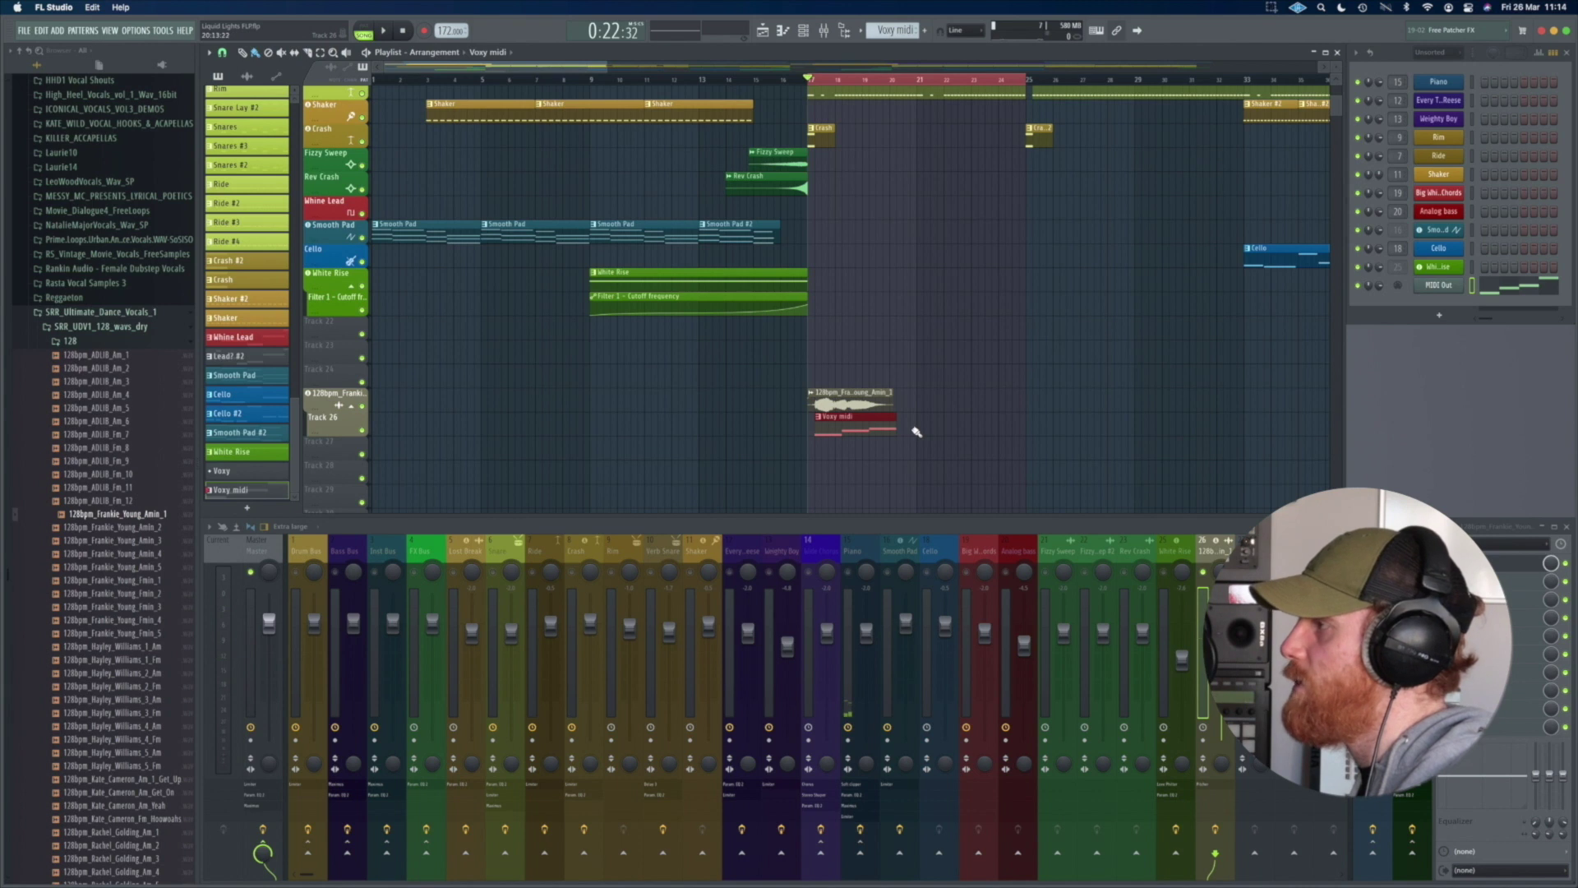
left_click(1494, 565)
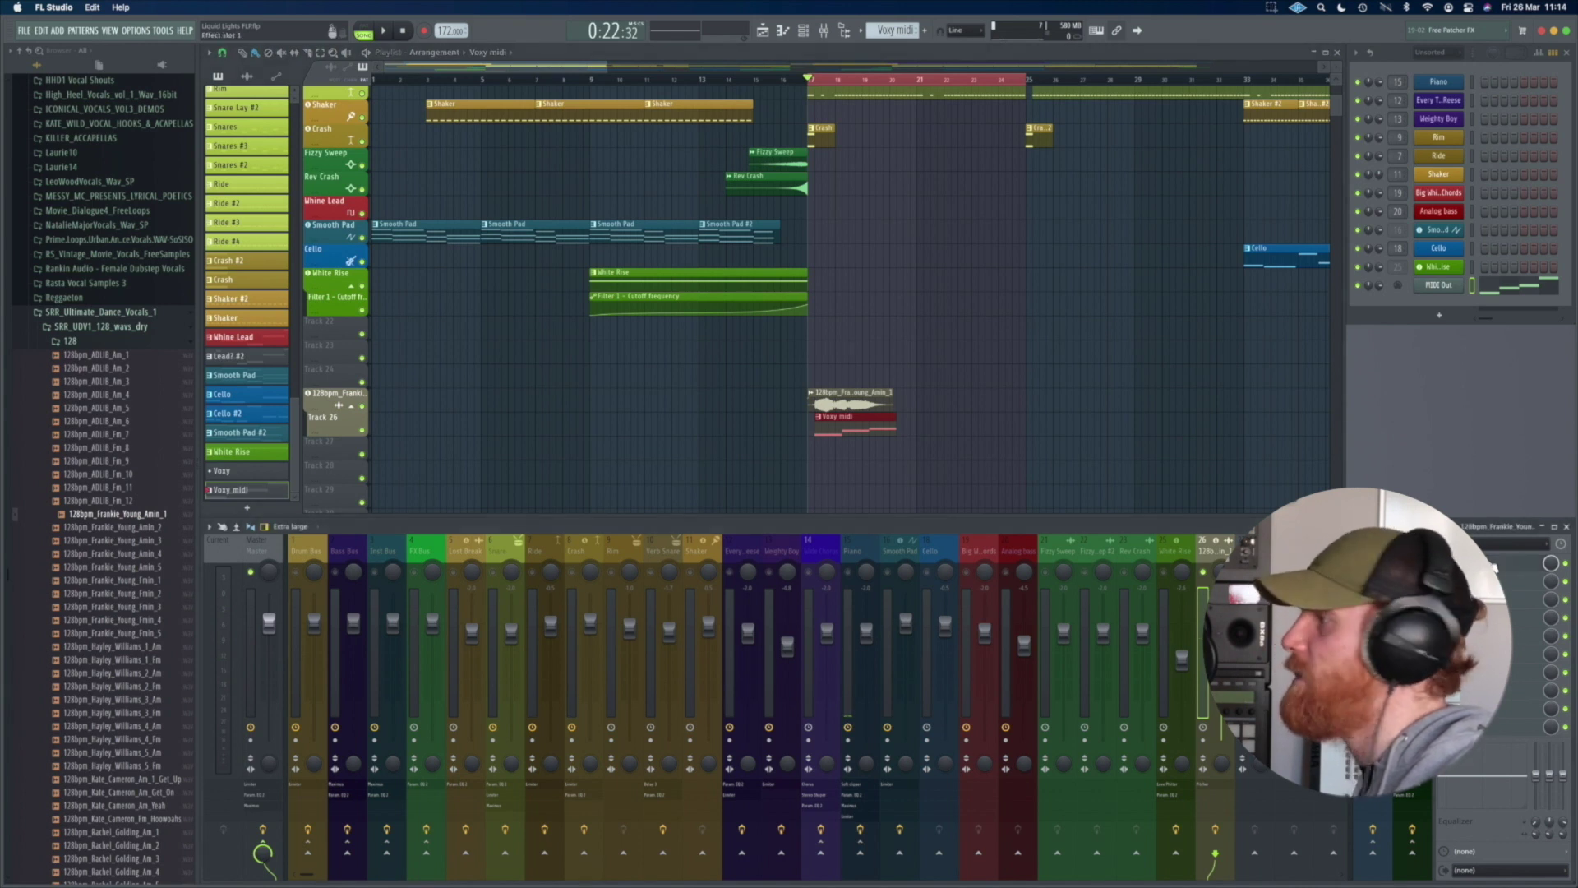
key("space")
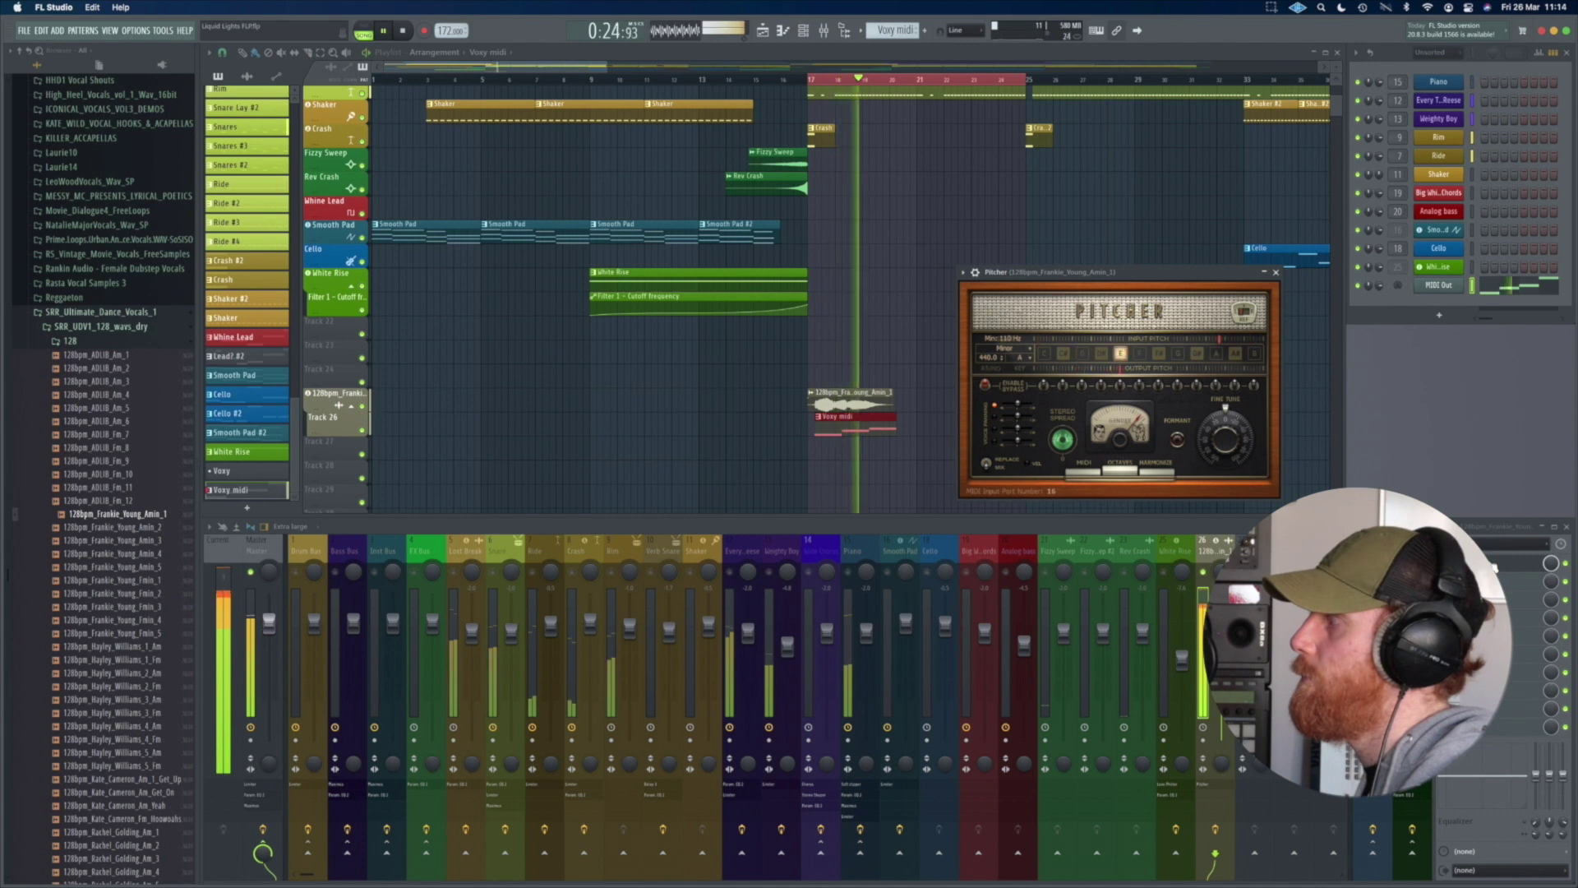
key("space")
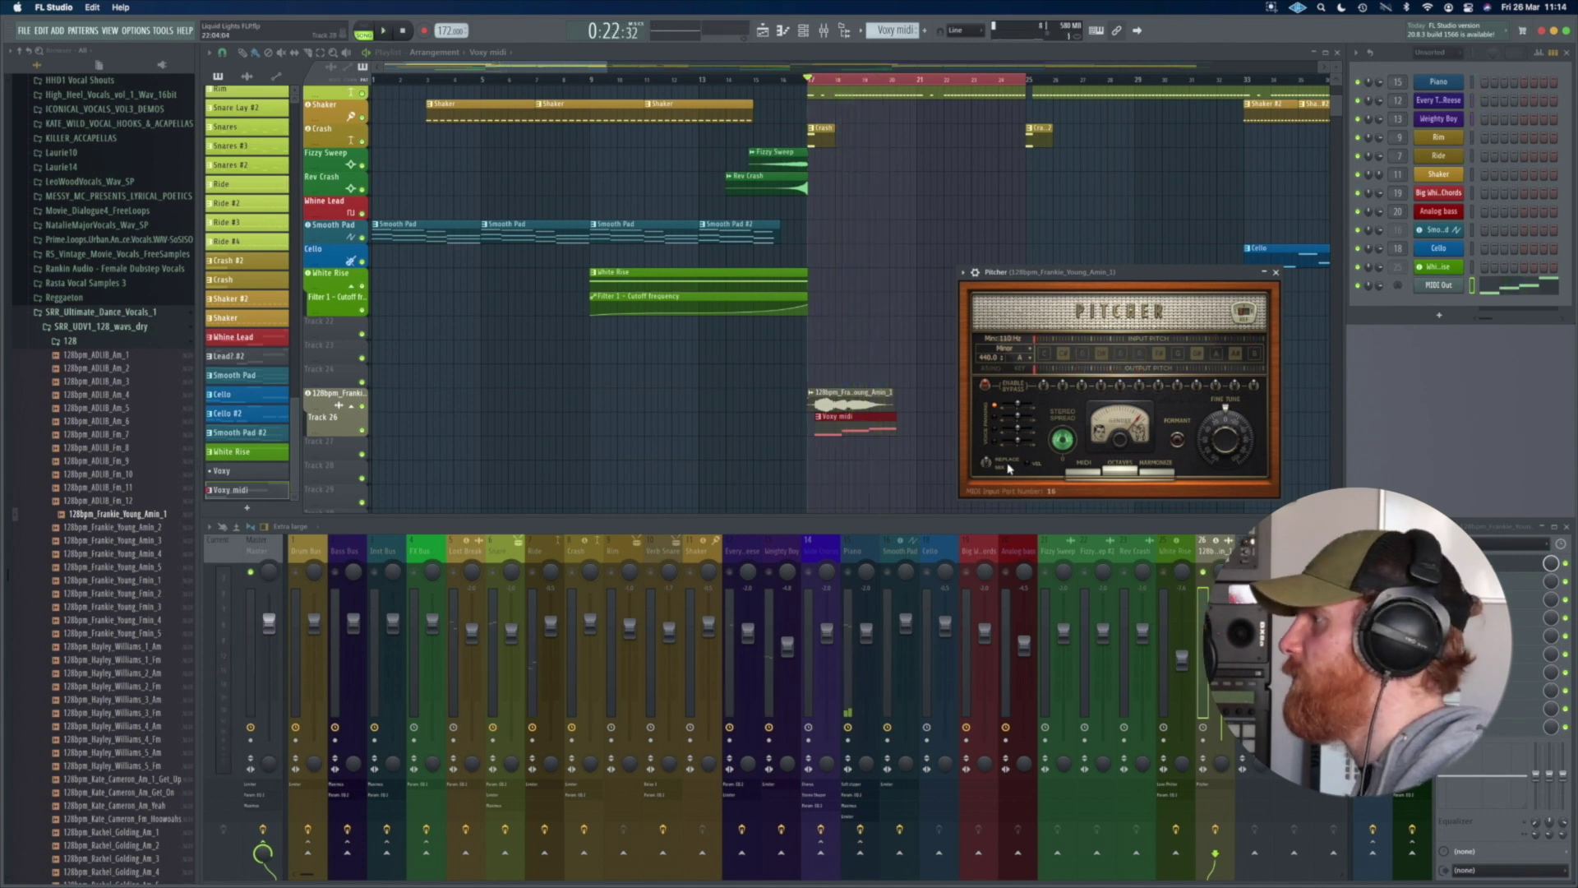
key("space")
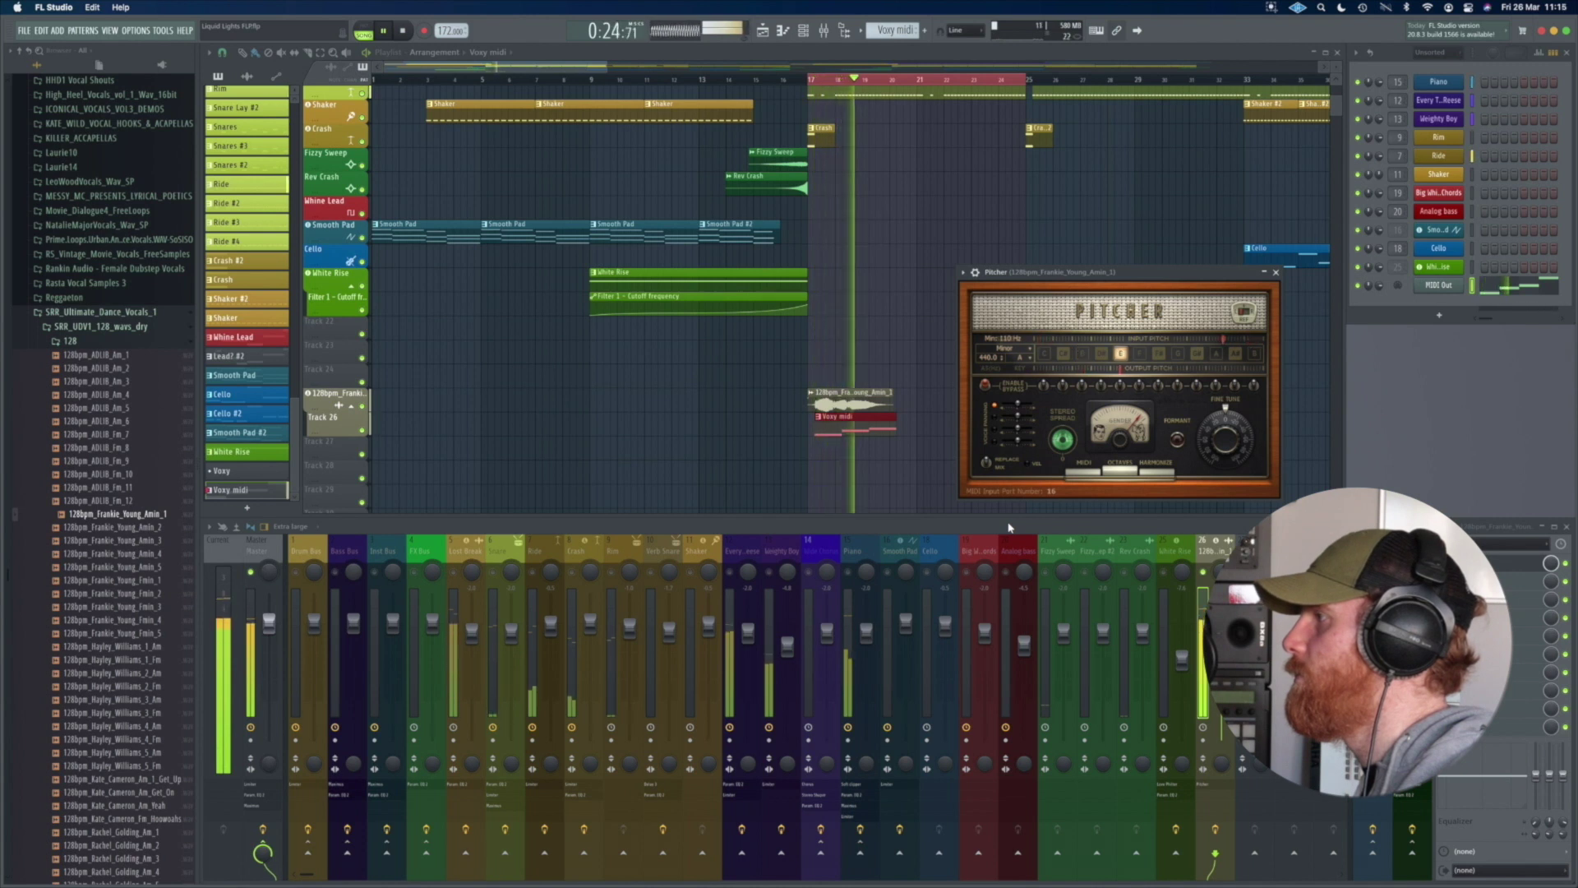
key("space")
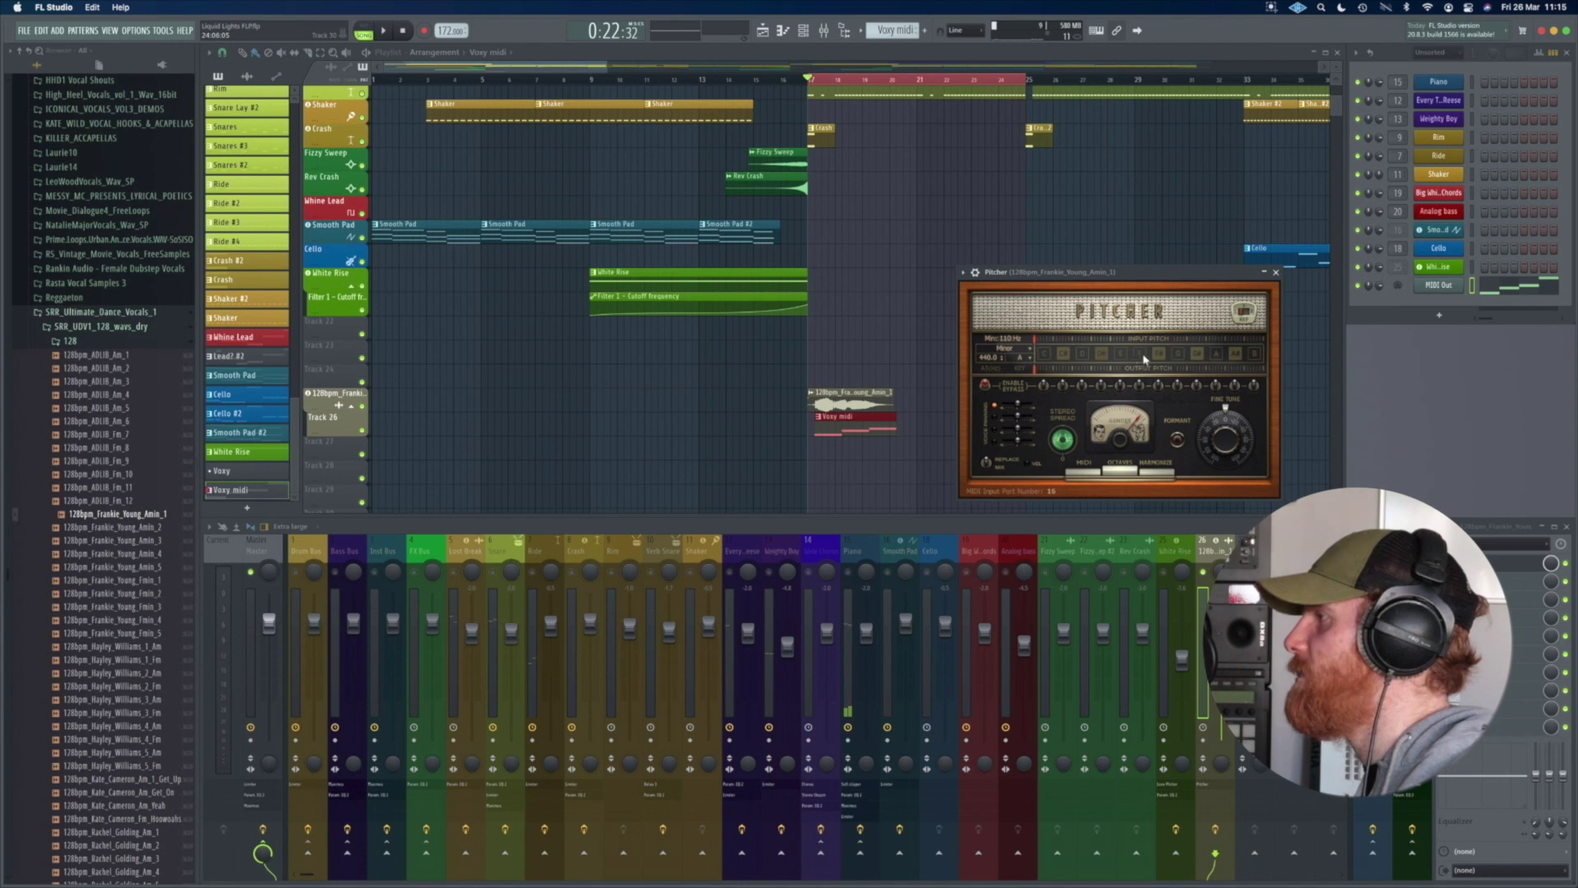
key("space")
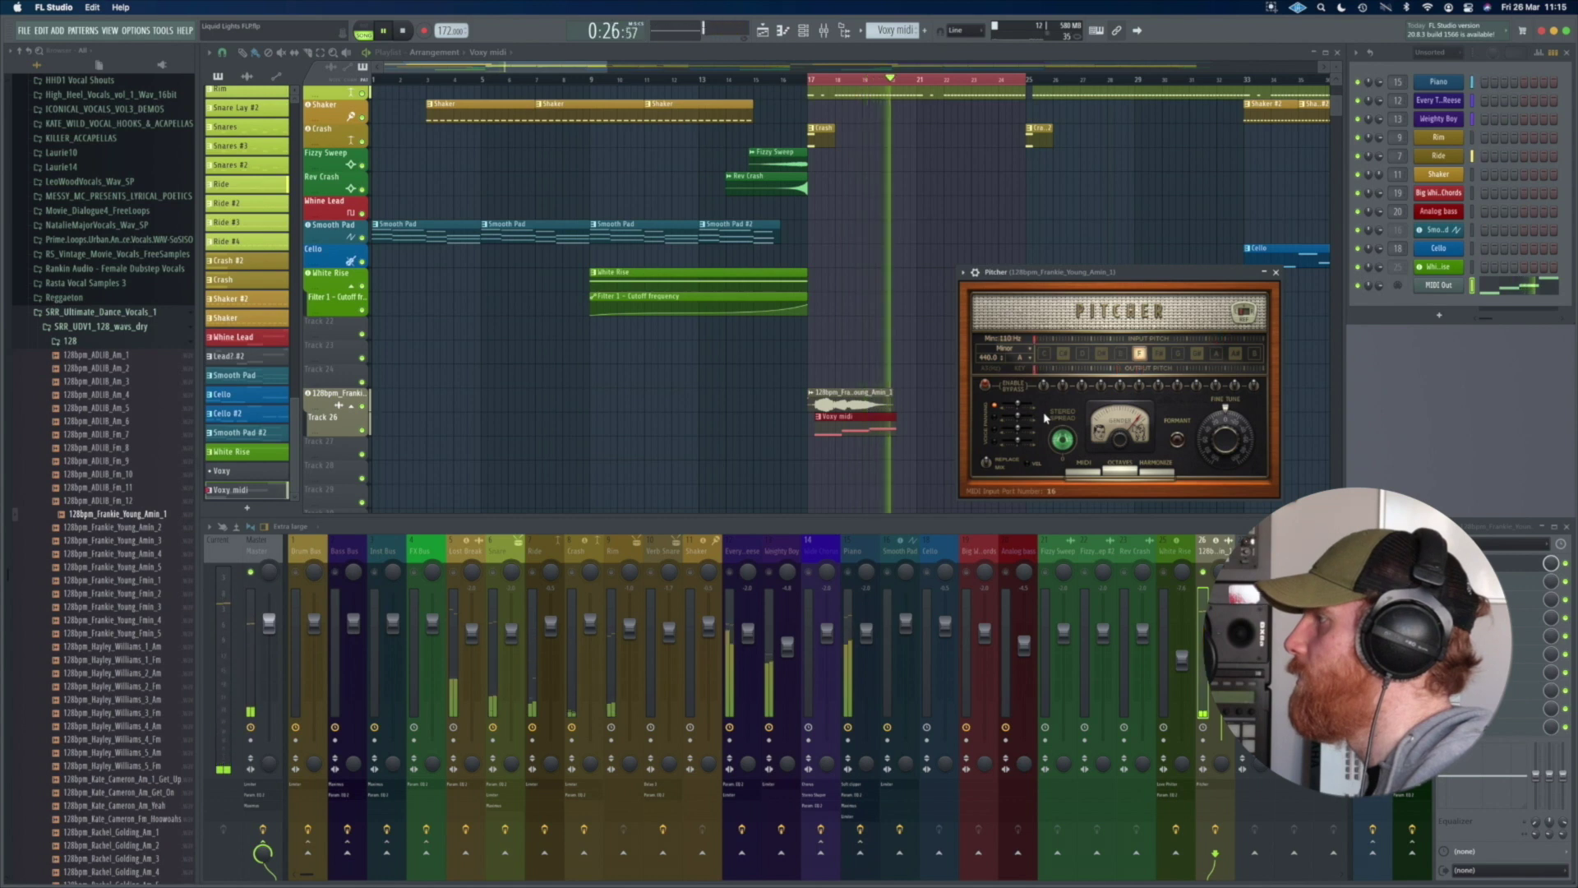
key("space")
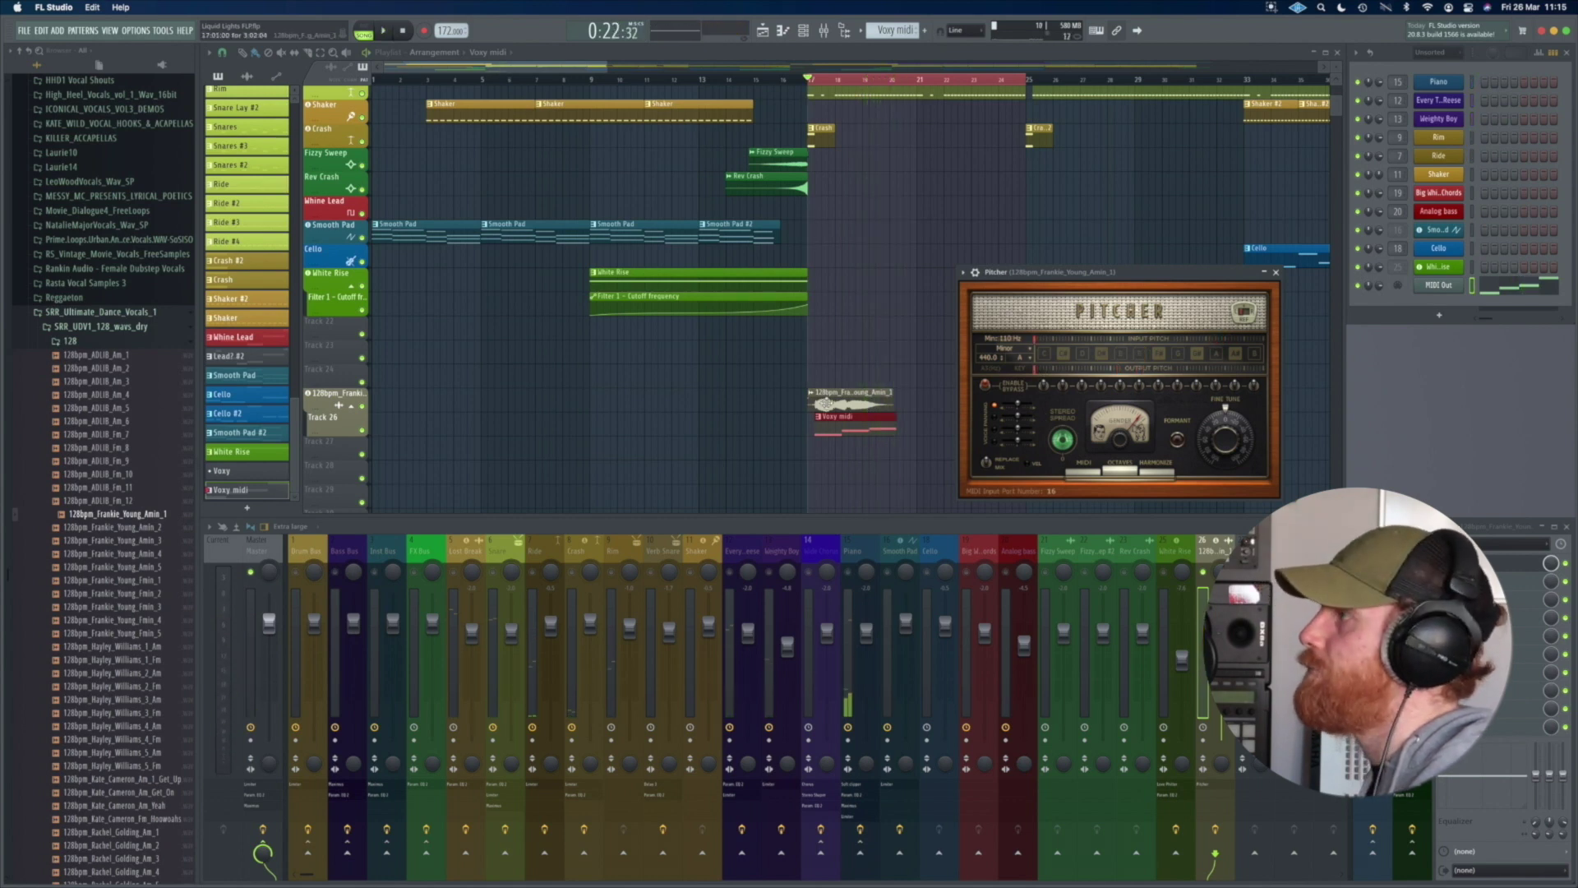
Step: Shorten the first MIDI Out note to one beat, fill bar 1 with three one-beat notes at different pitches and play the result
left_click(1516, 286)
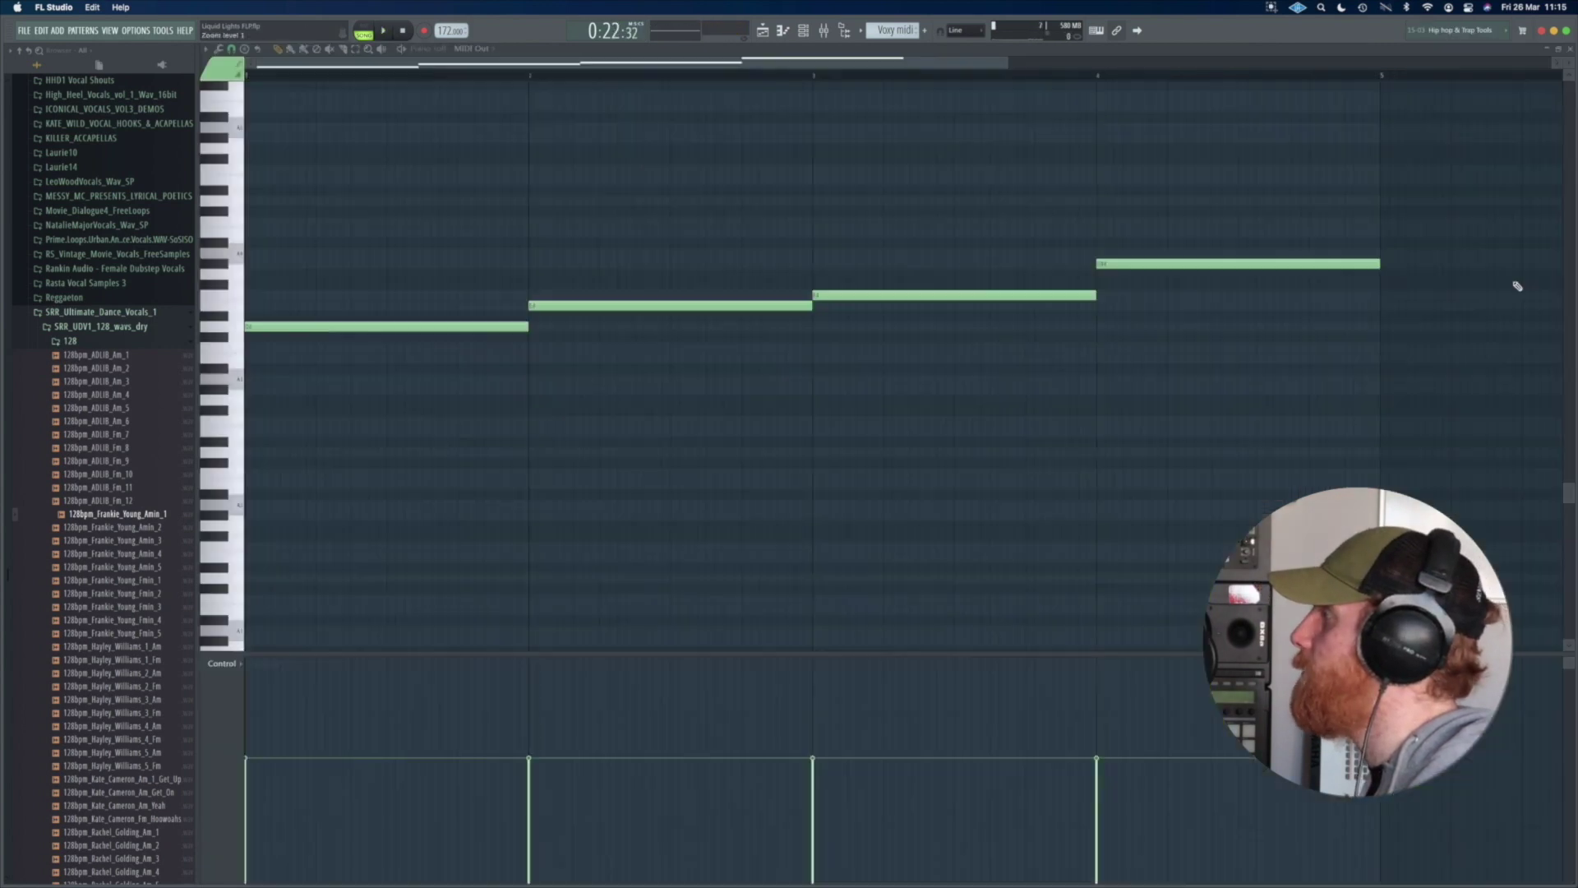
left_click_drag(529, 327, 382, 328)
left_click(393, 349)
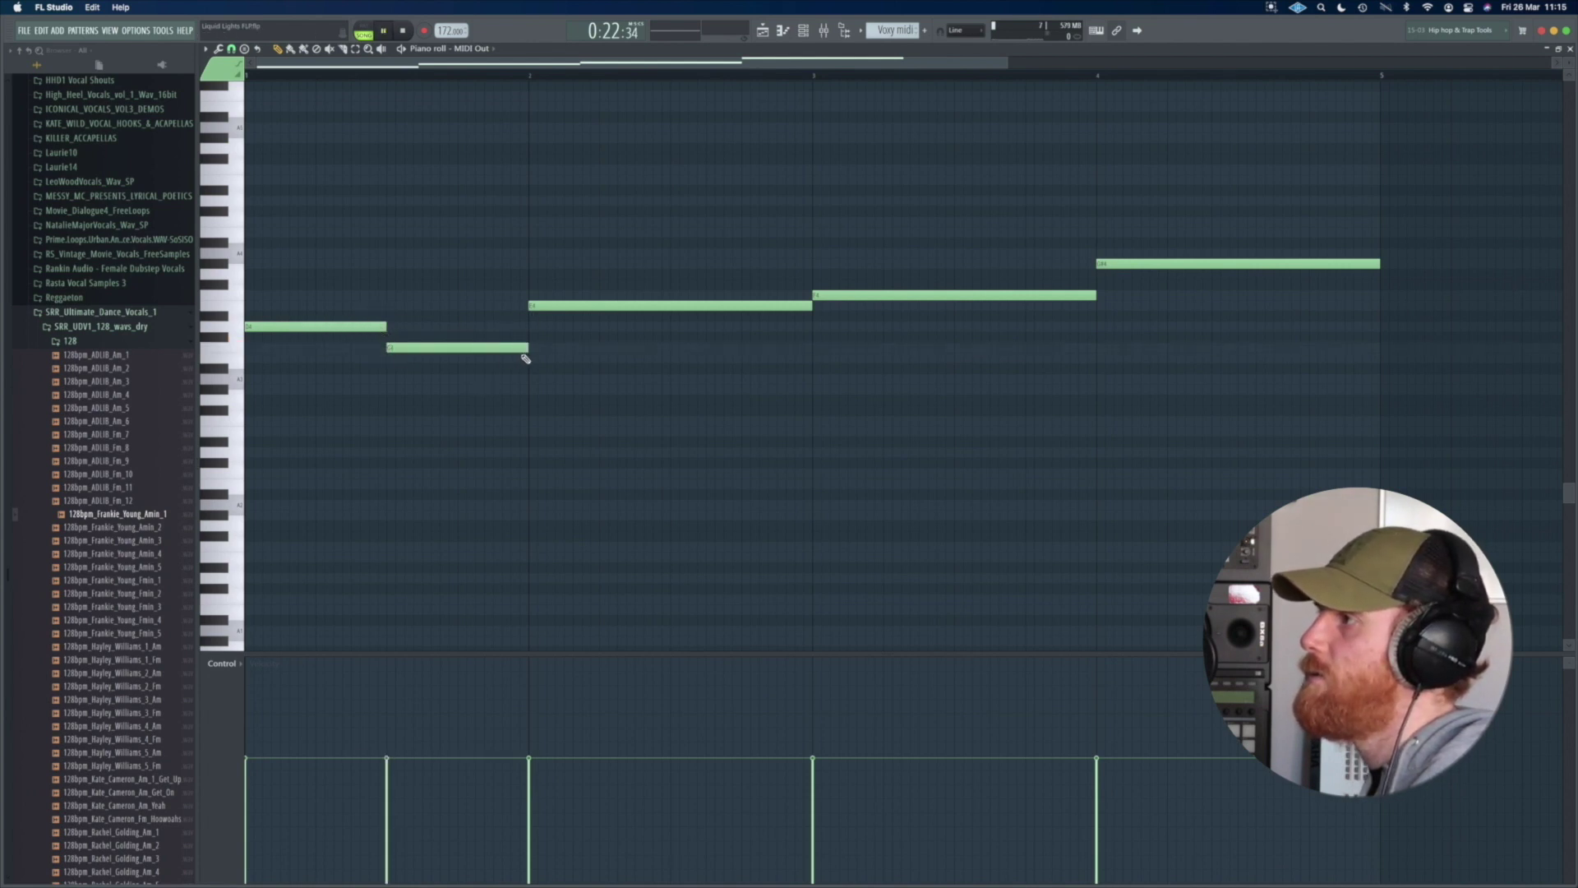
key("space")
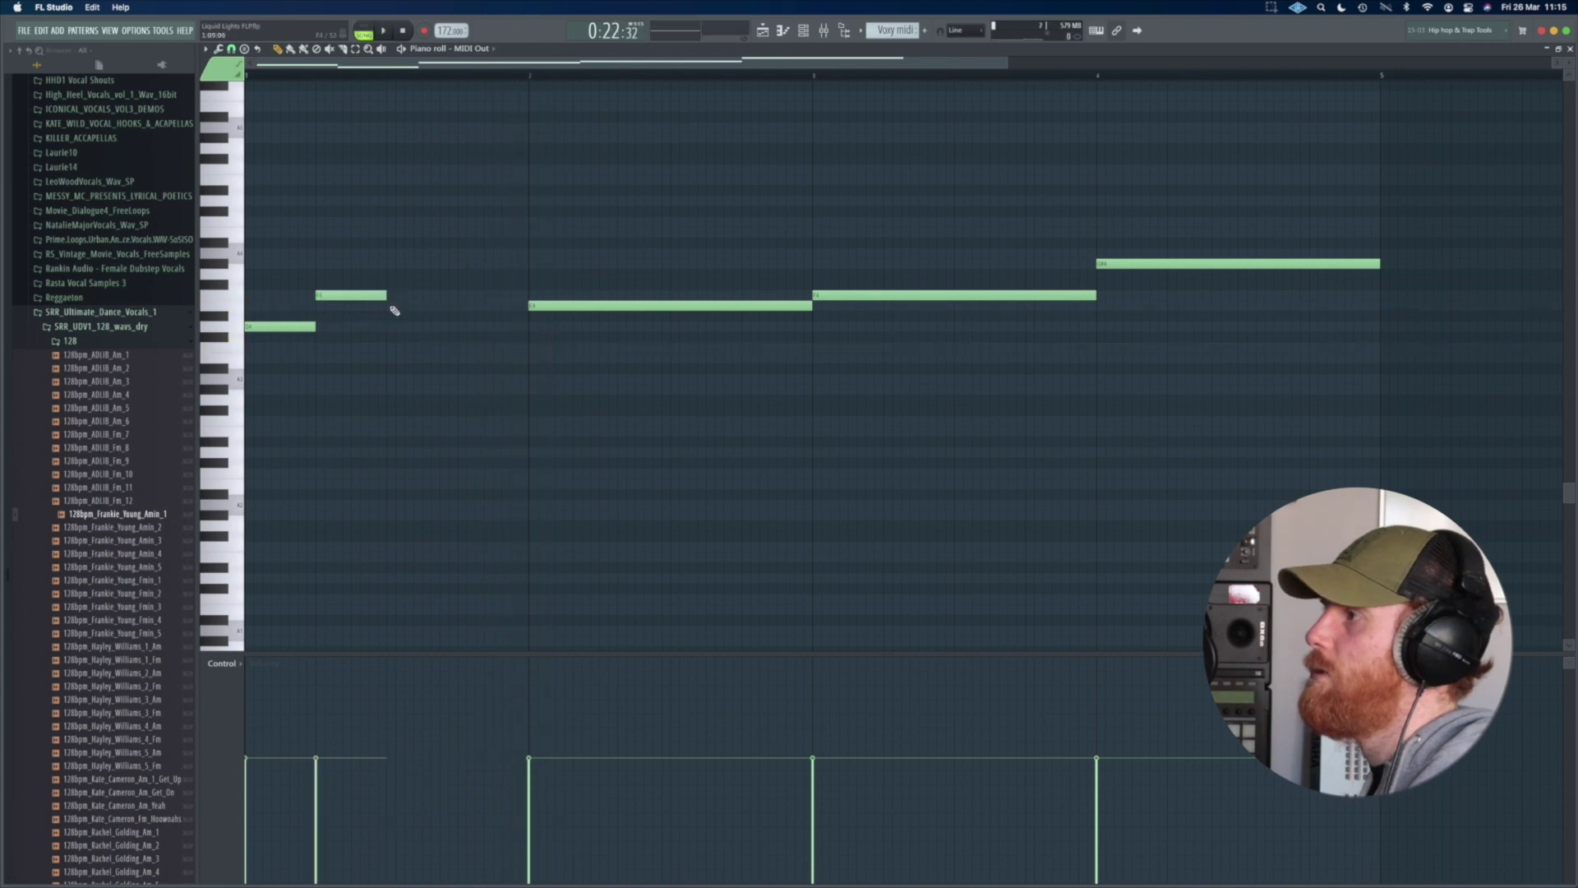
left_click(391, 306)
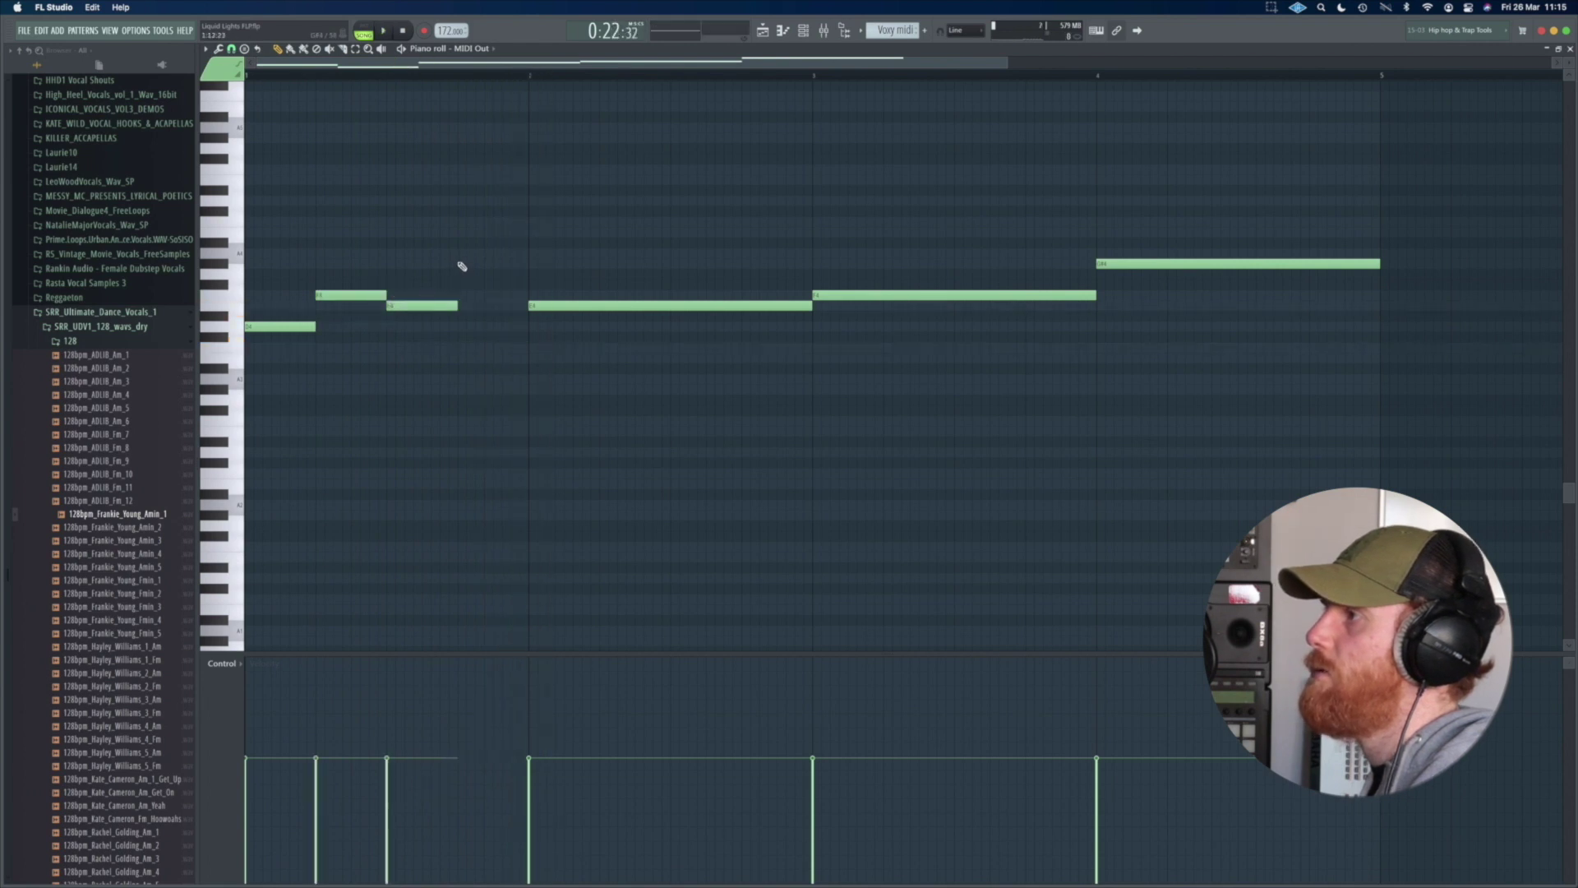
left_click(462, 267)
key("space")
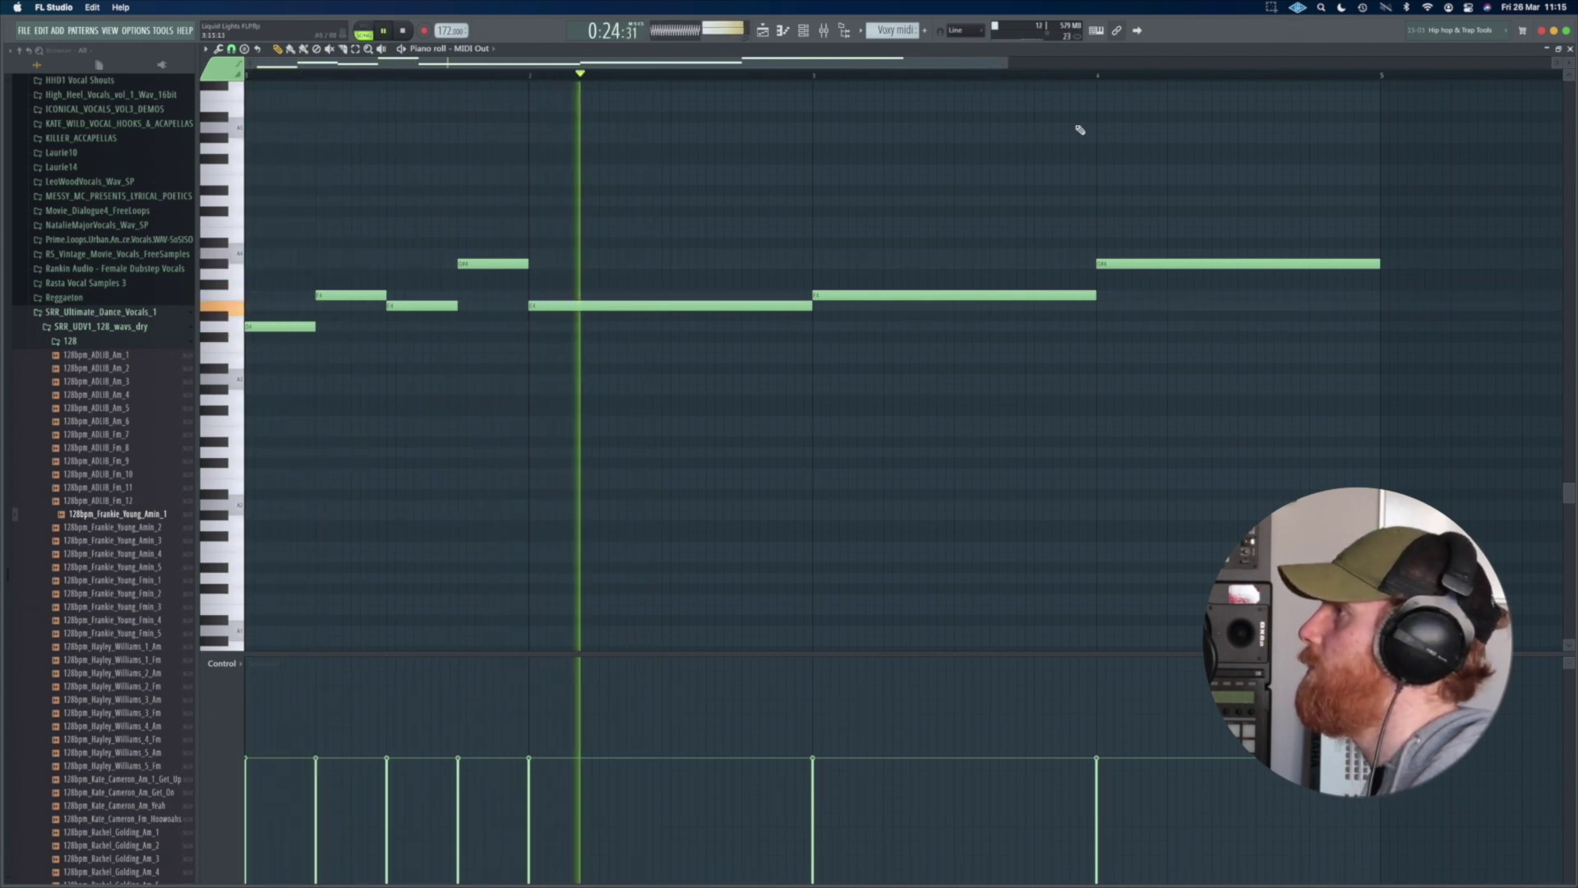
Step: Stop playback, close the piano roll and replay the section with Pitcher in view
key("space")
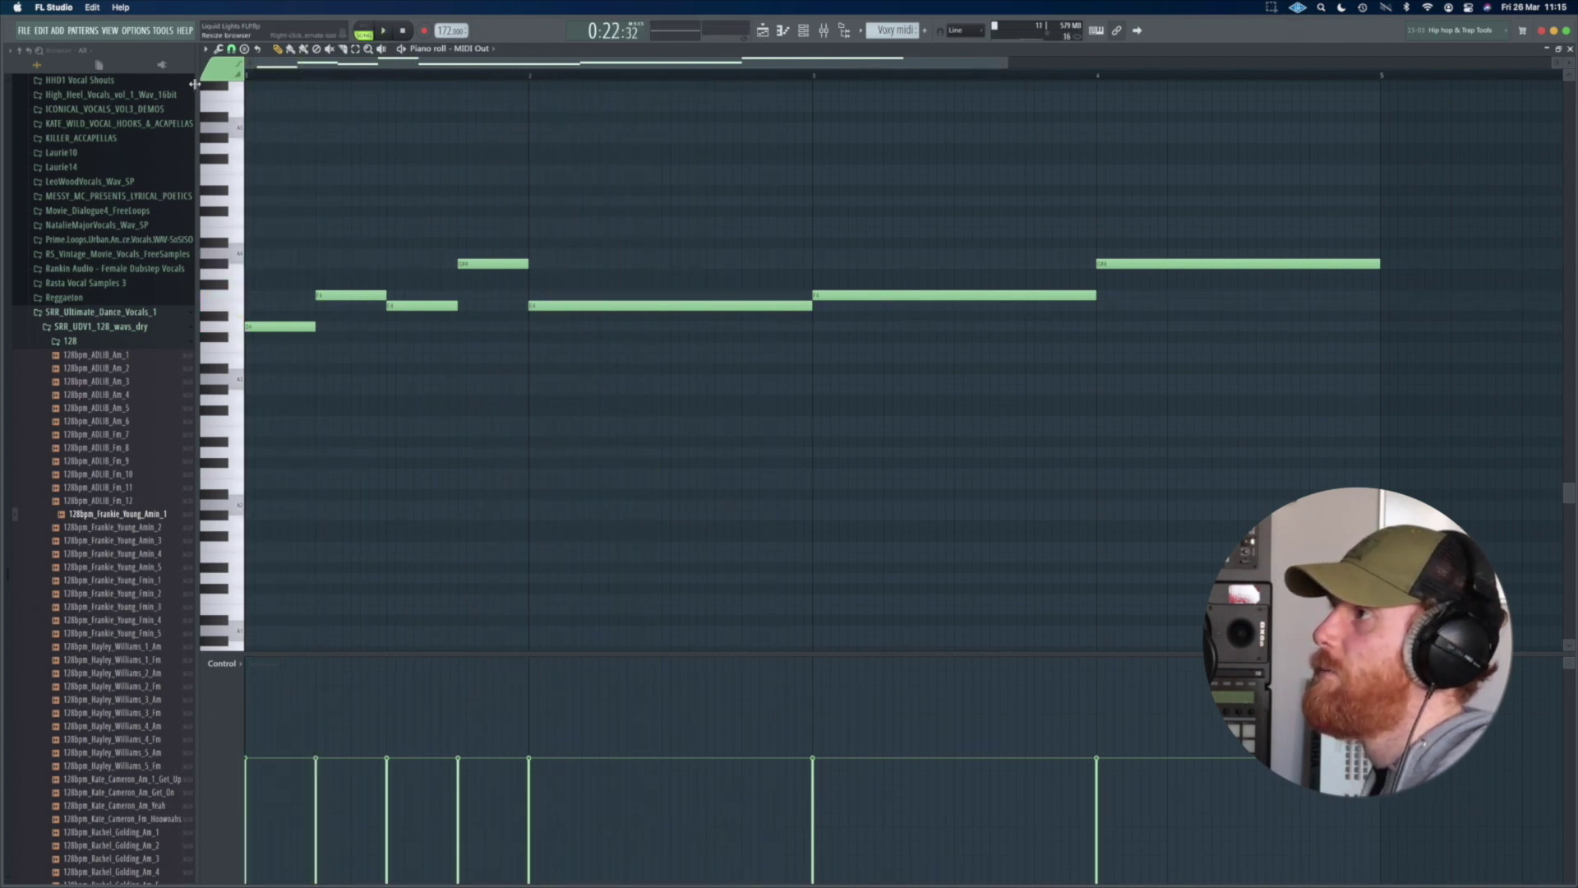
left_click(205, 48)
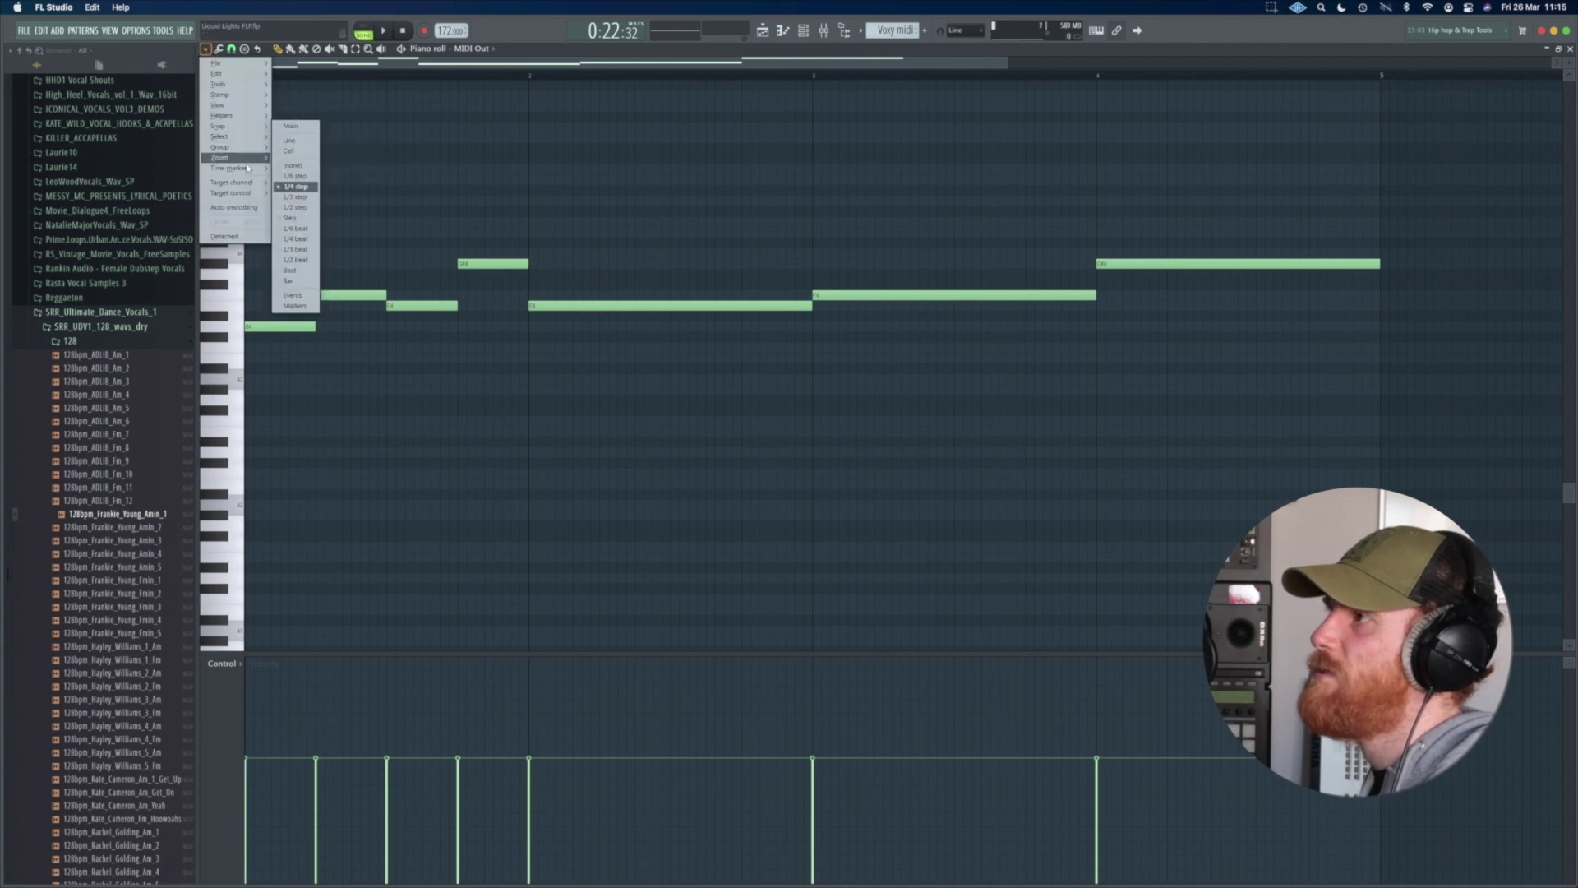
mouse_move(247, 171)
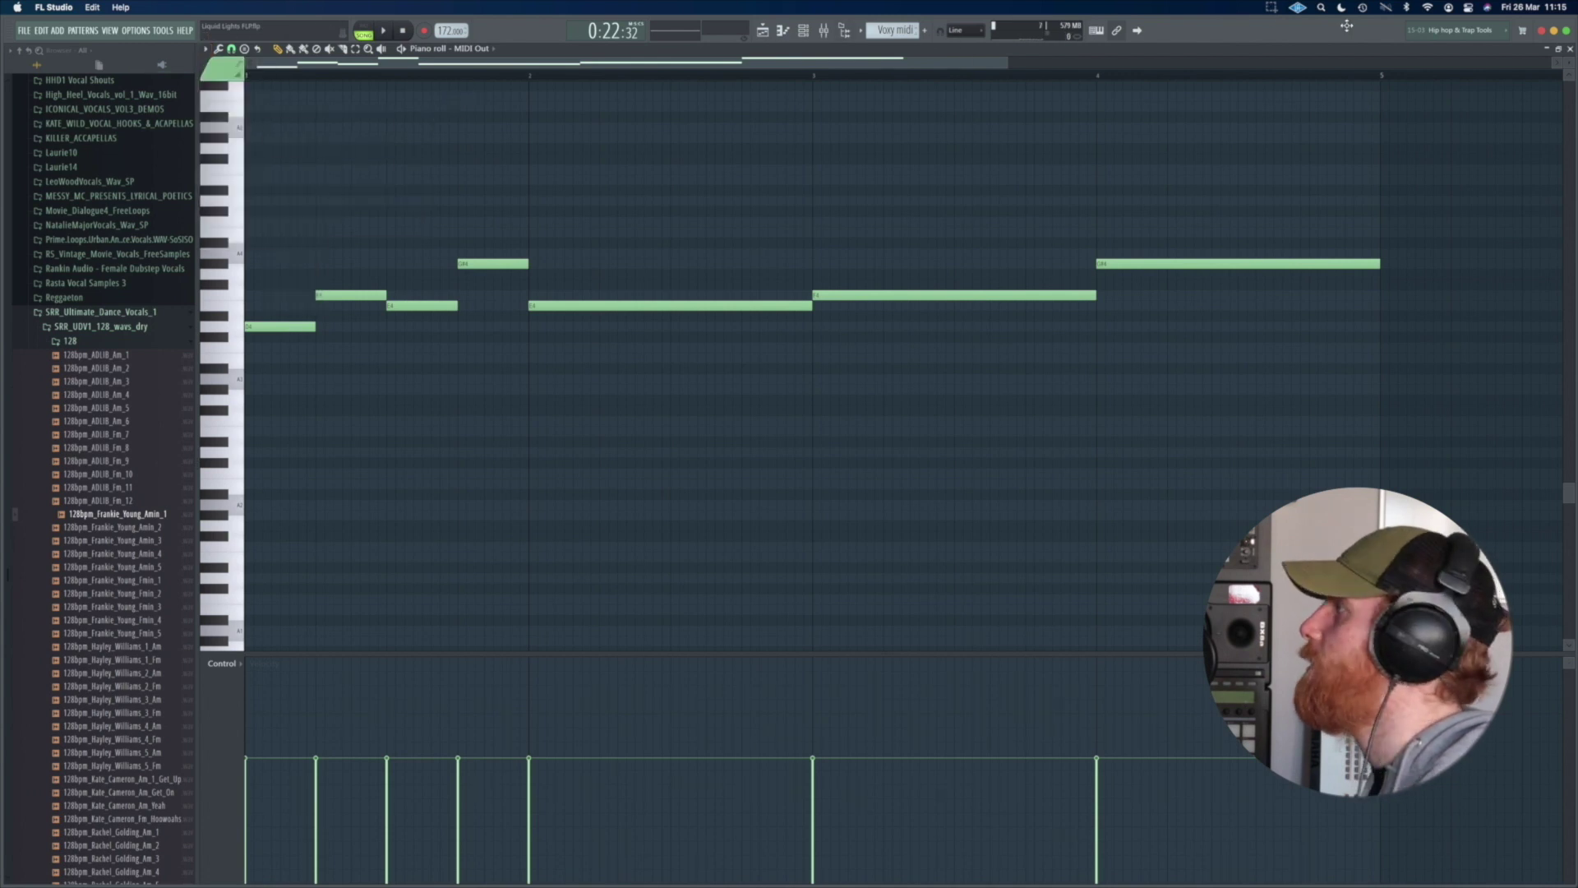
key("F7")
key("space")
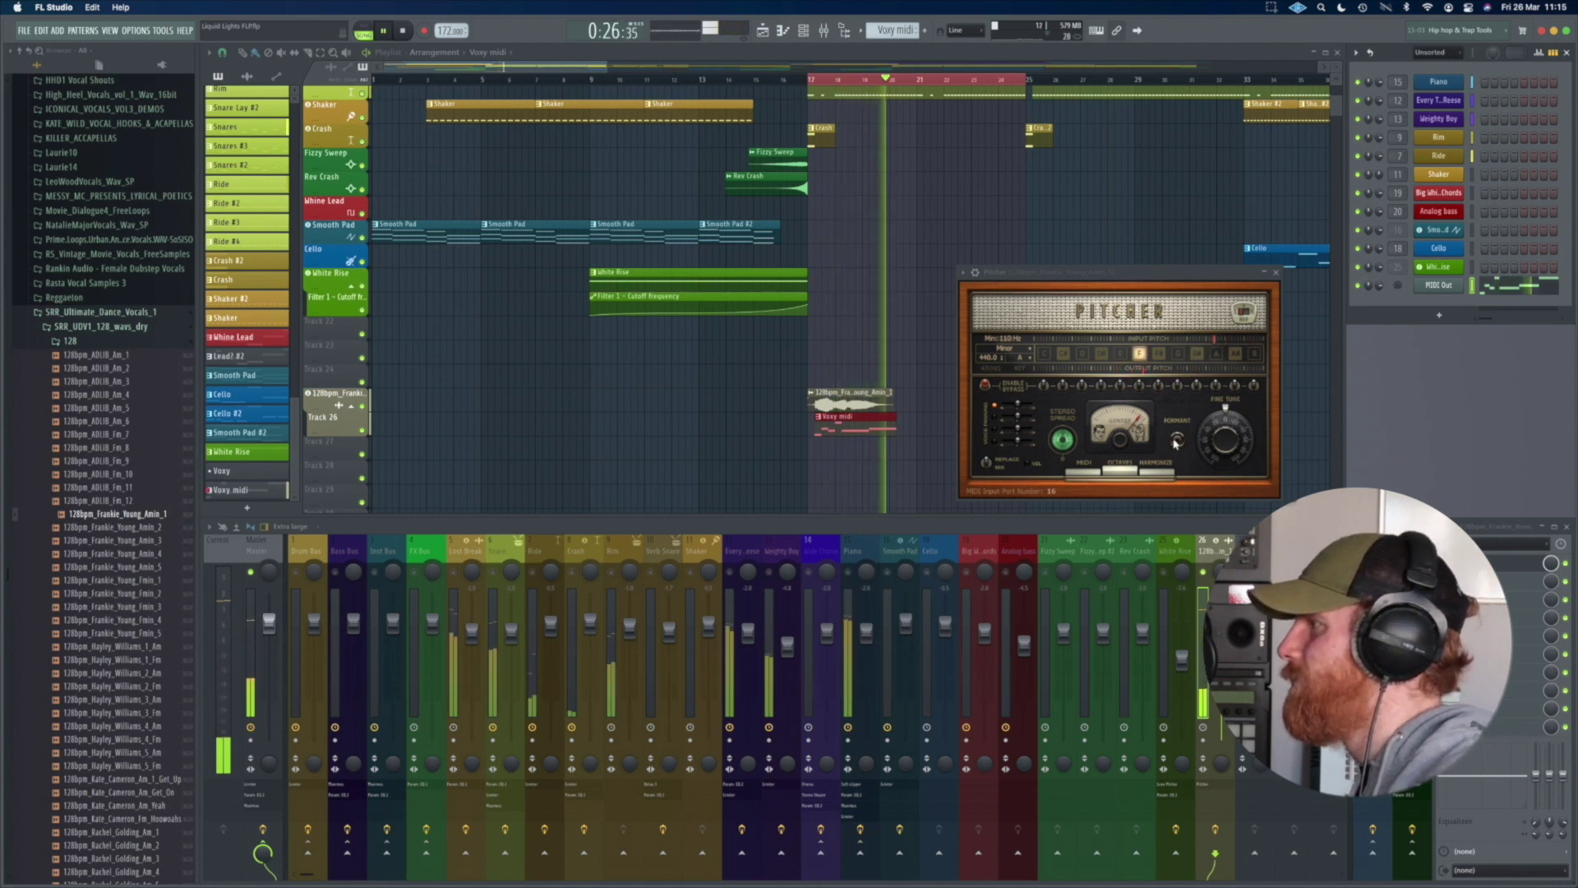
Step: Try Pitcher's Formant option by turning it on and replaying the vocal section to hear its effect
key("space")
left_click(1178, 439)
key("space")
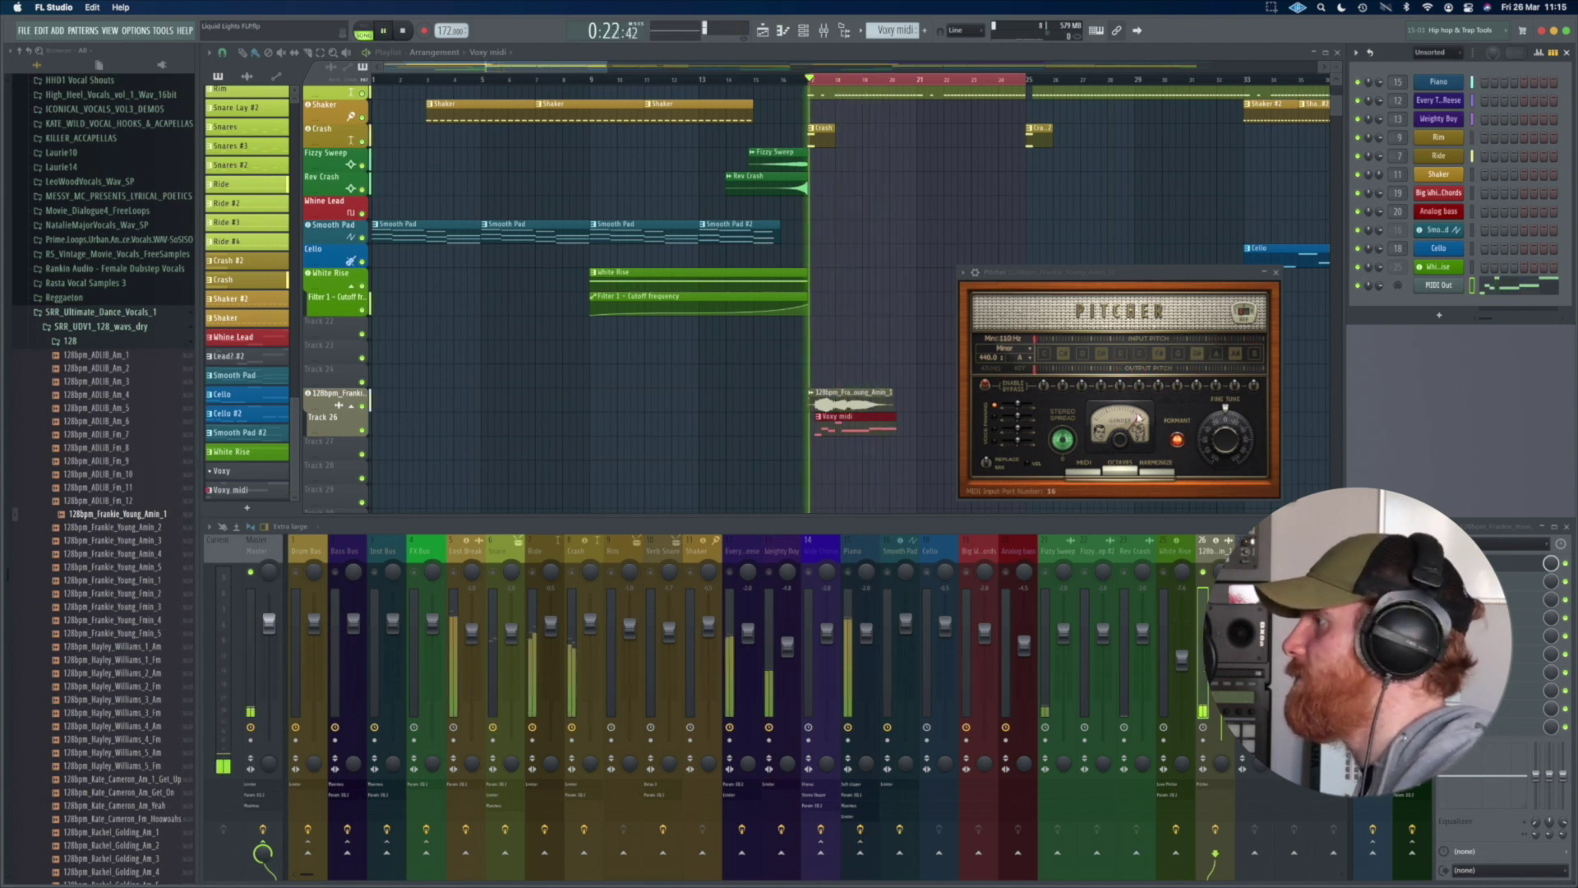
key("space")
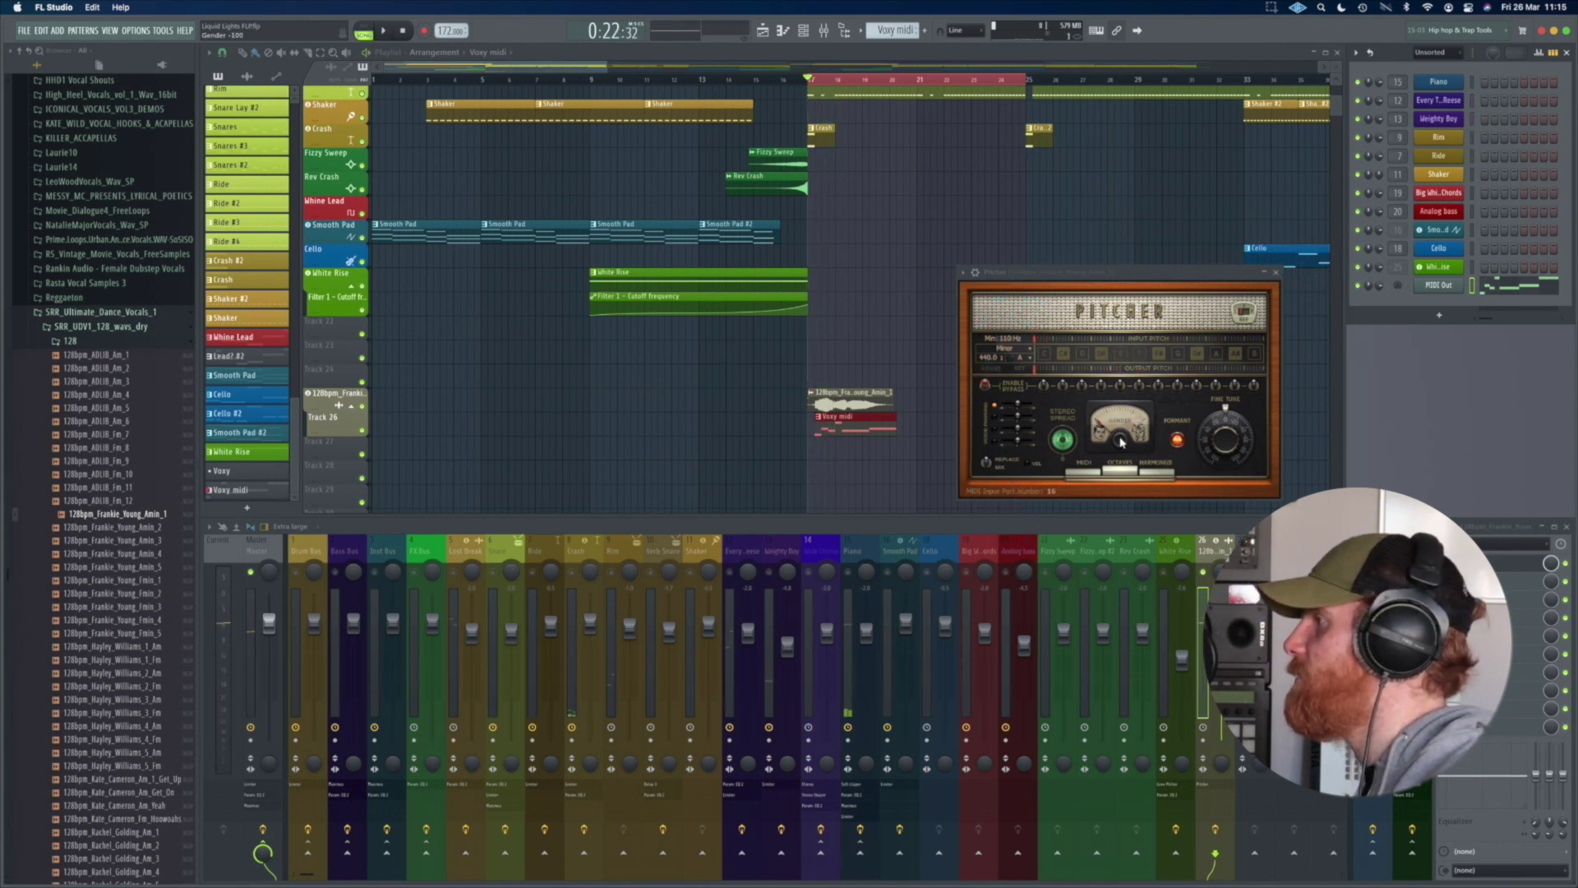
key("space")
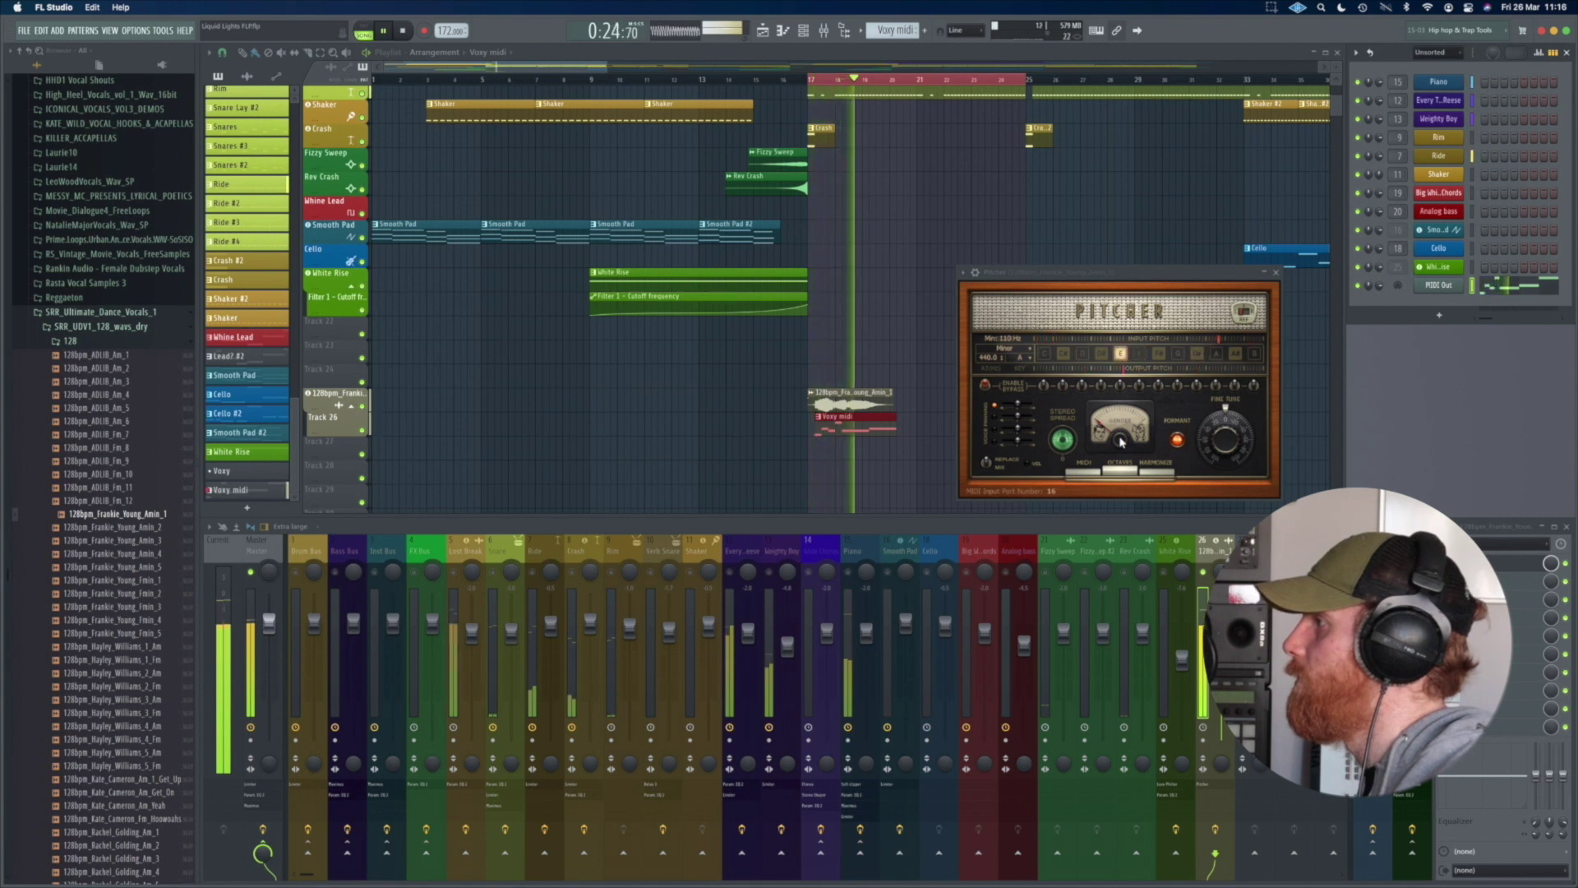
key("space")
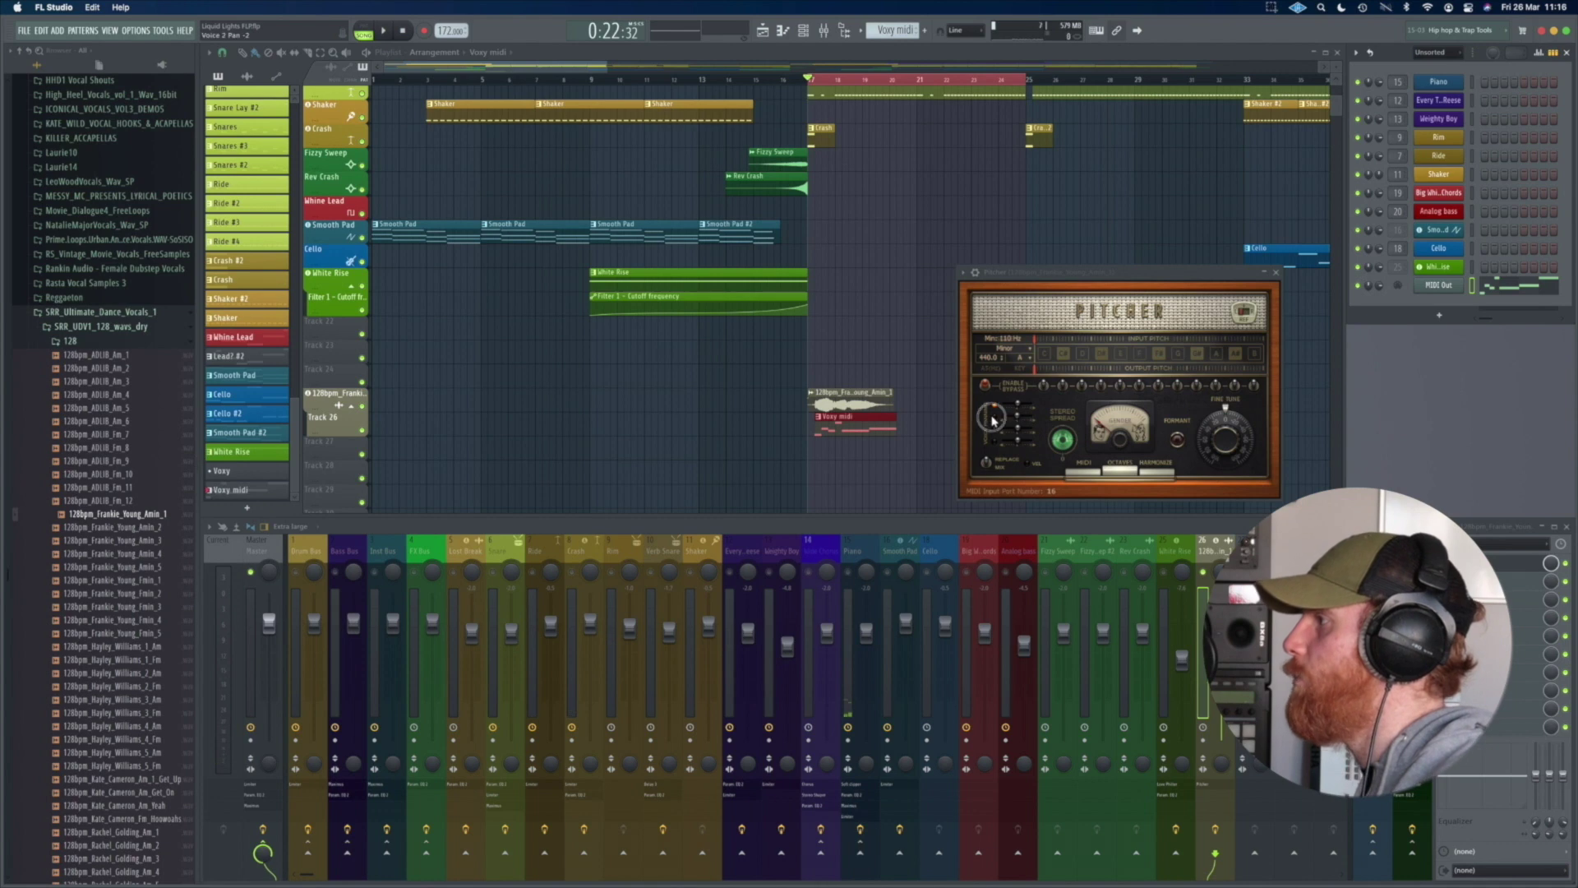
Step: Open the Voxy midi clip in the piano roll and delete all its existing MIDI Out notes
double_click(849, 417)
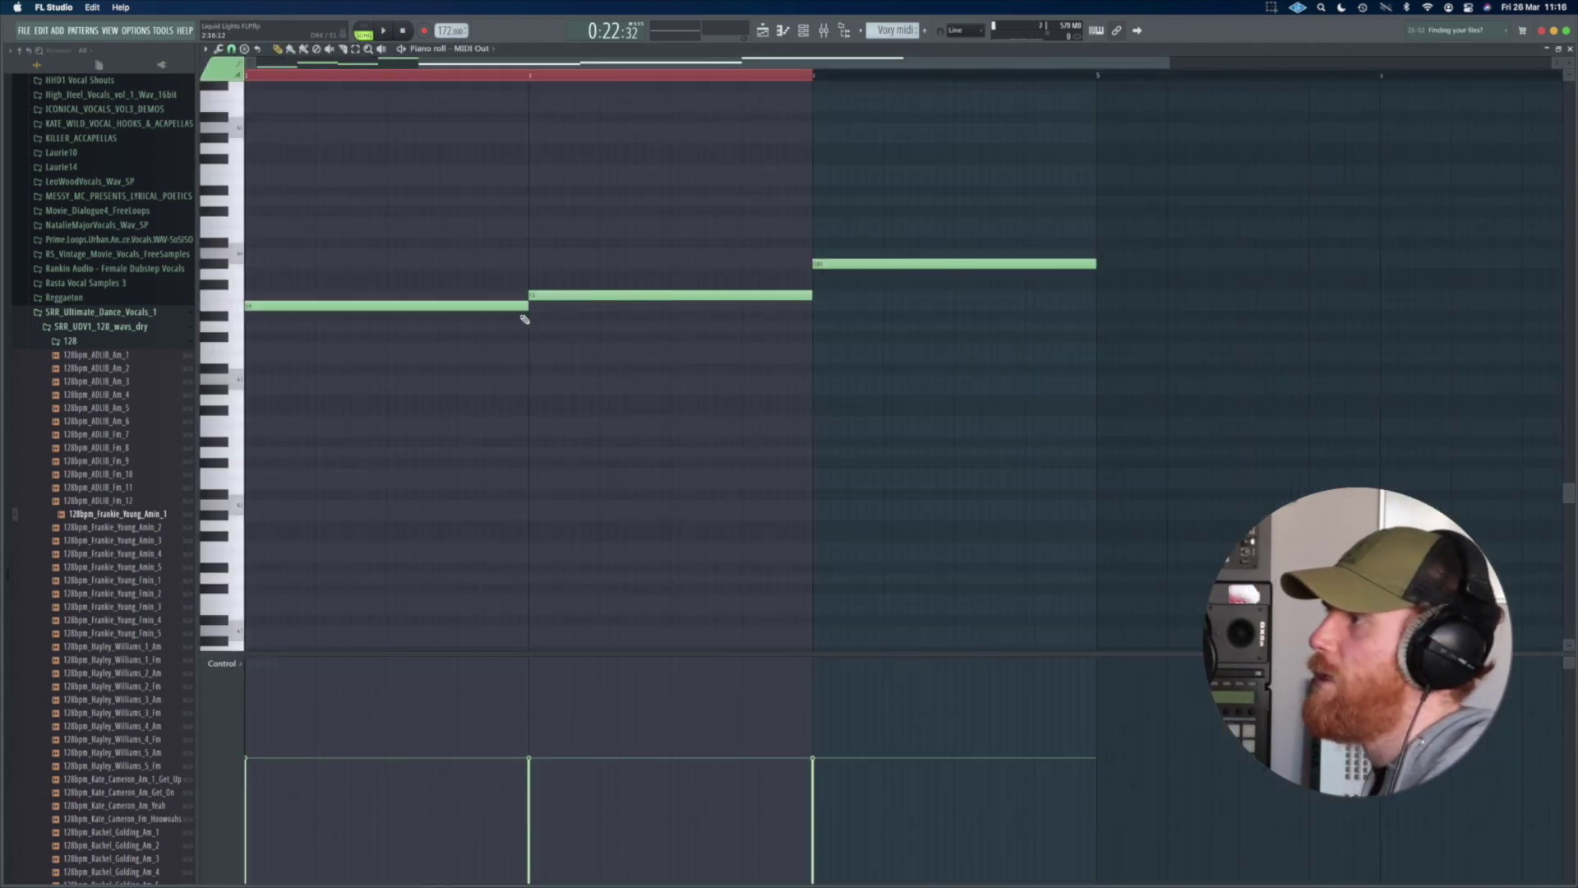
right_click(520, 311)
right_click(634, 318)
right_click(902, 278)
scroll(264, 340, "up", 3)
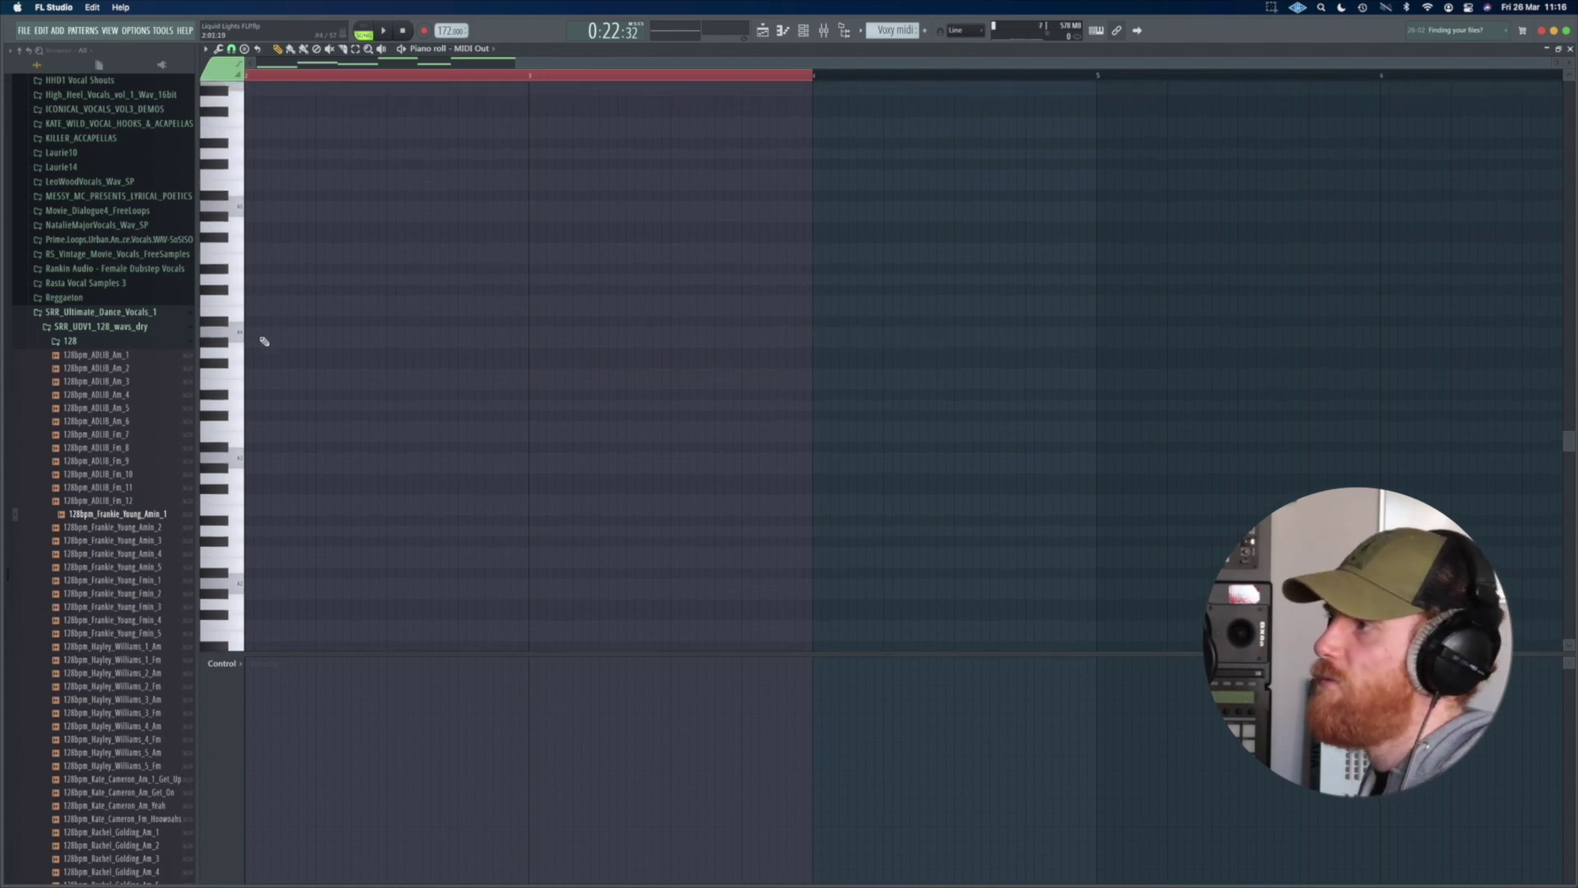
left_click_drag(247, 336, 535, 342)
right_click(419, 402)
right_click(354, 375)
right_click(310, 406)
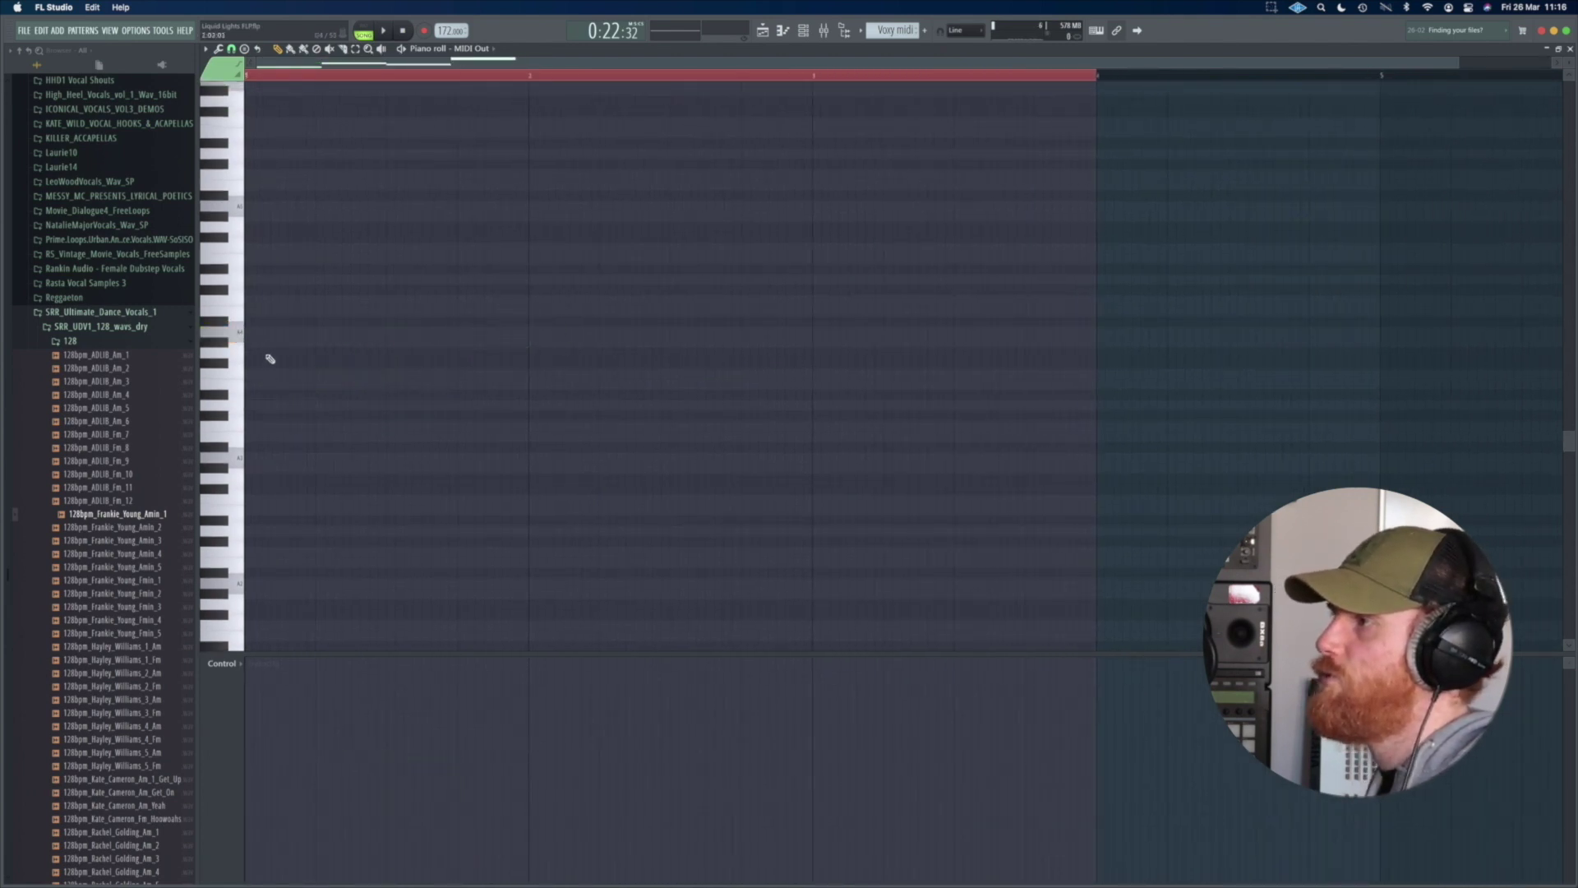
Step: Build a one-bar chord of A4, C5 and F5 in bar 1 of the MIDI Out pattern and play it
left_click(252, 332)
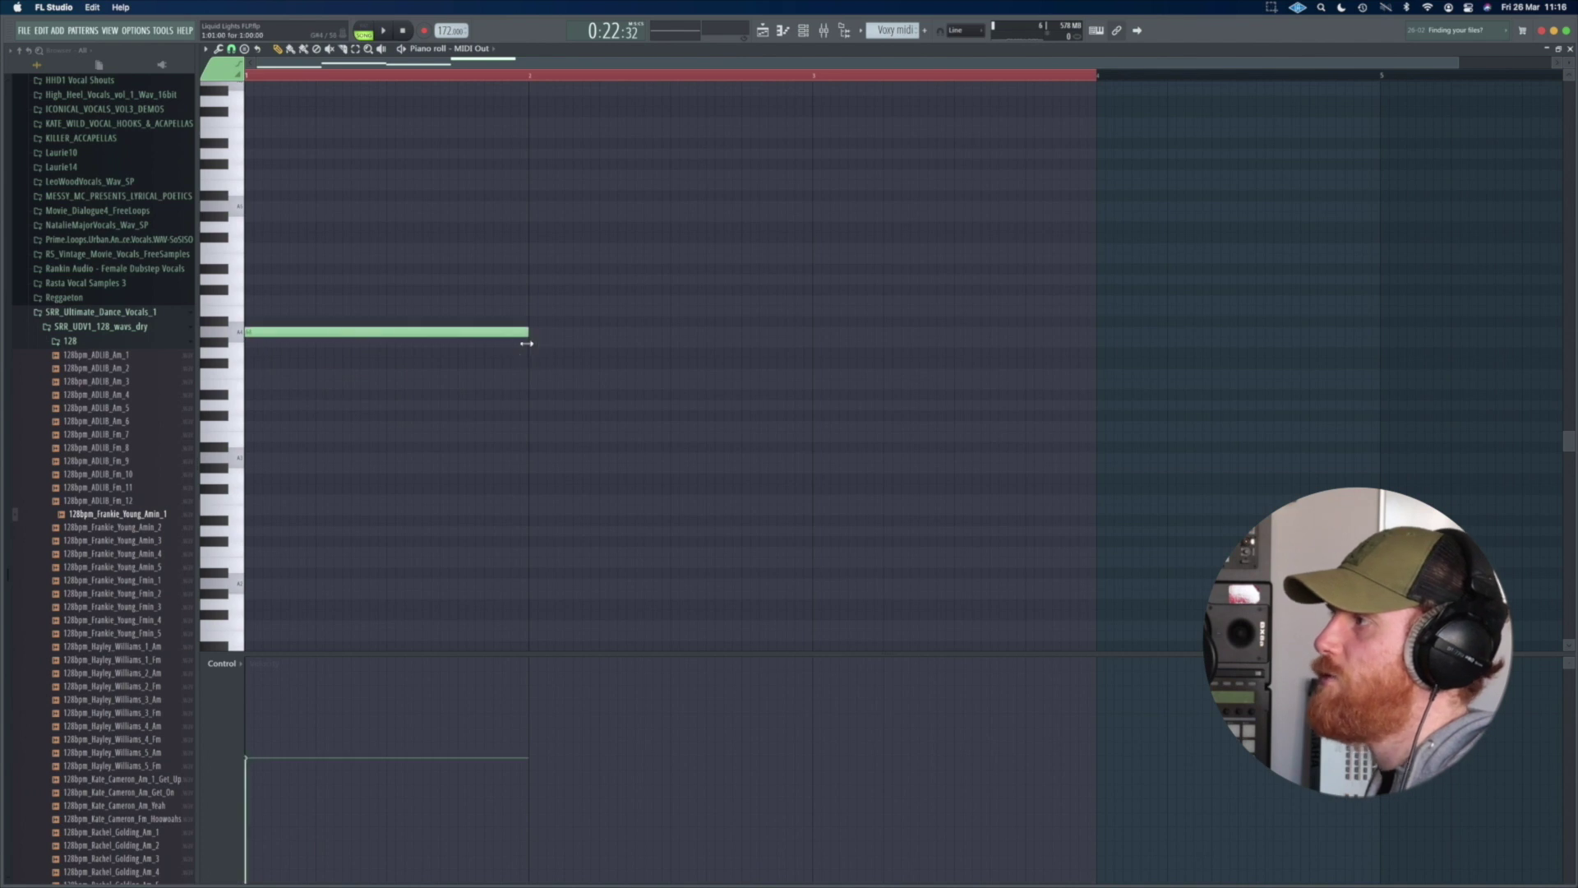
left_click(249, 300)
left_click(251, 259)
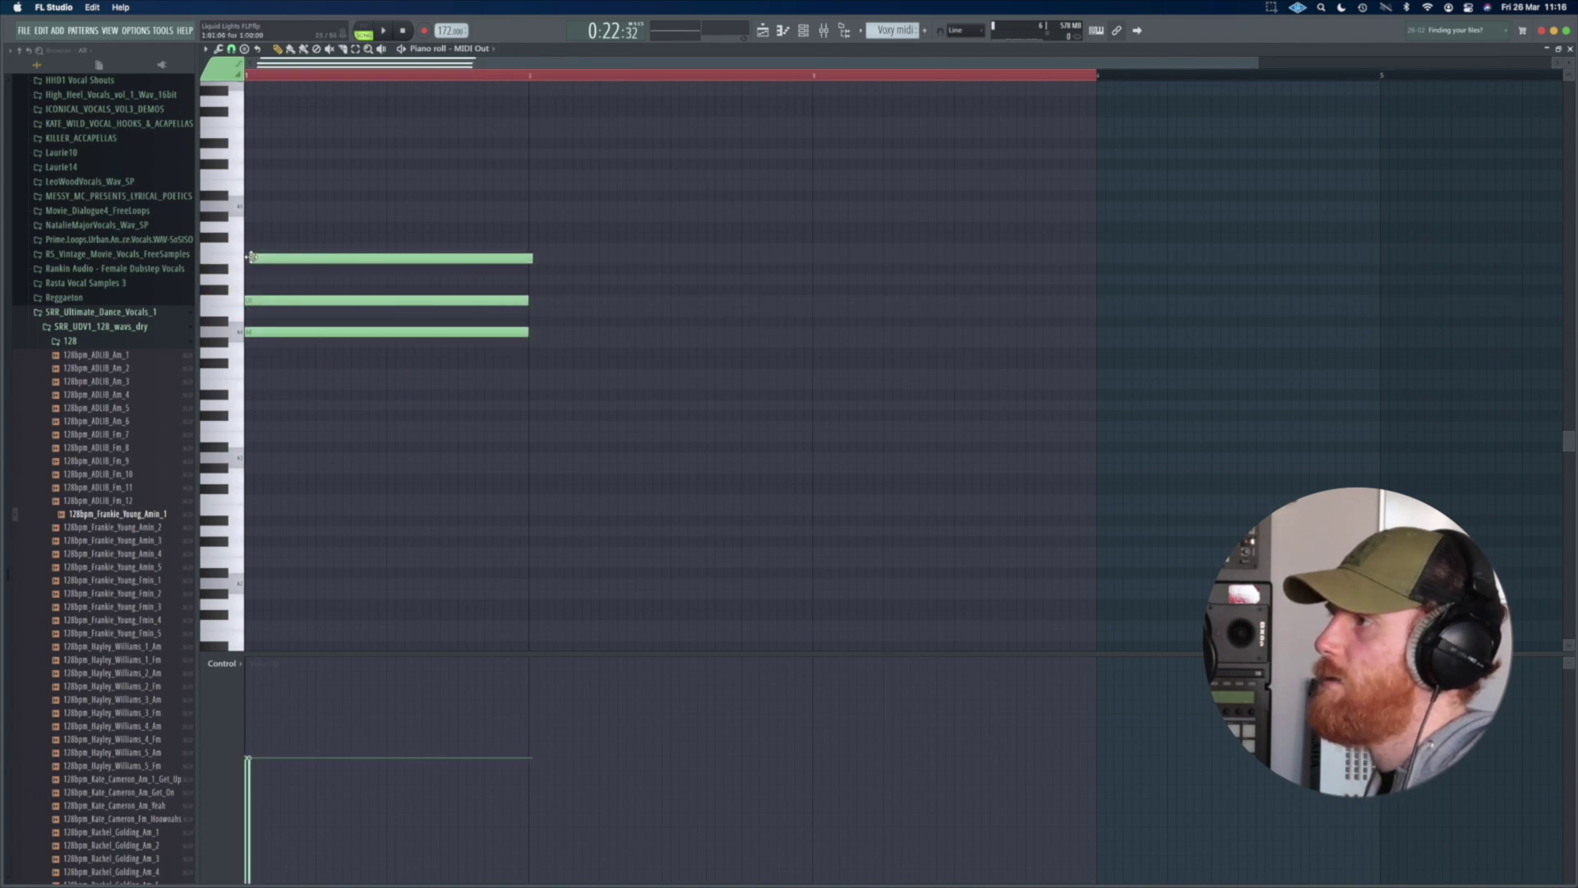
left_click_drag(266, 254, 264, 244)
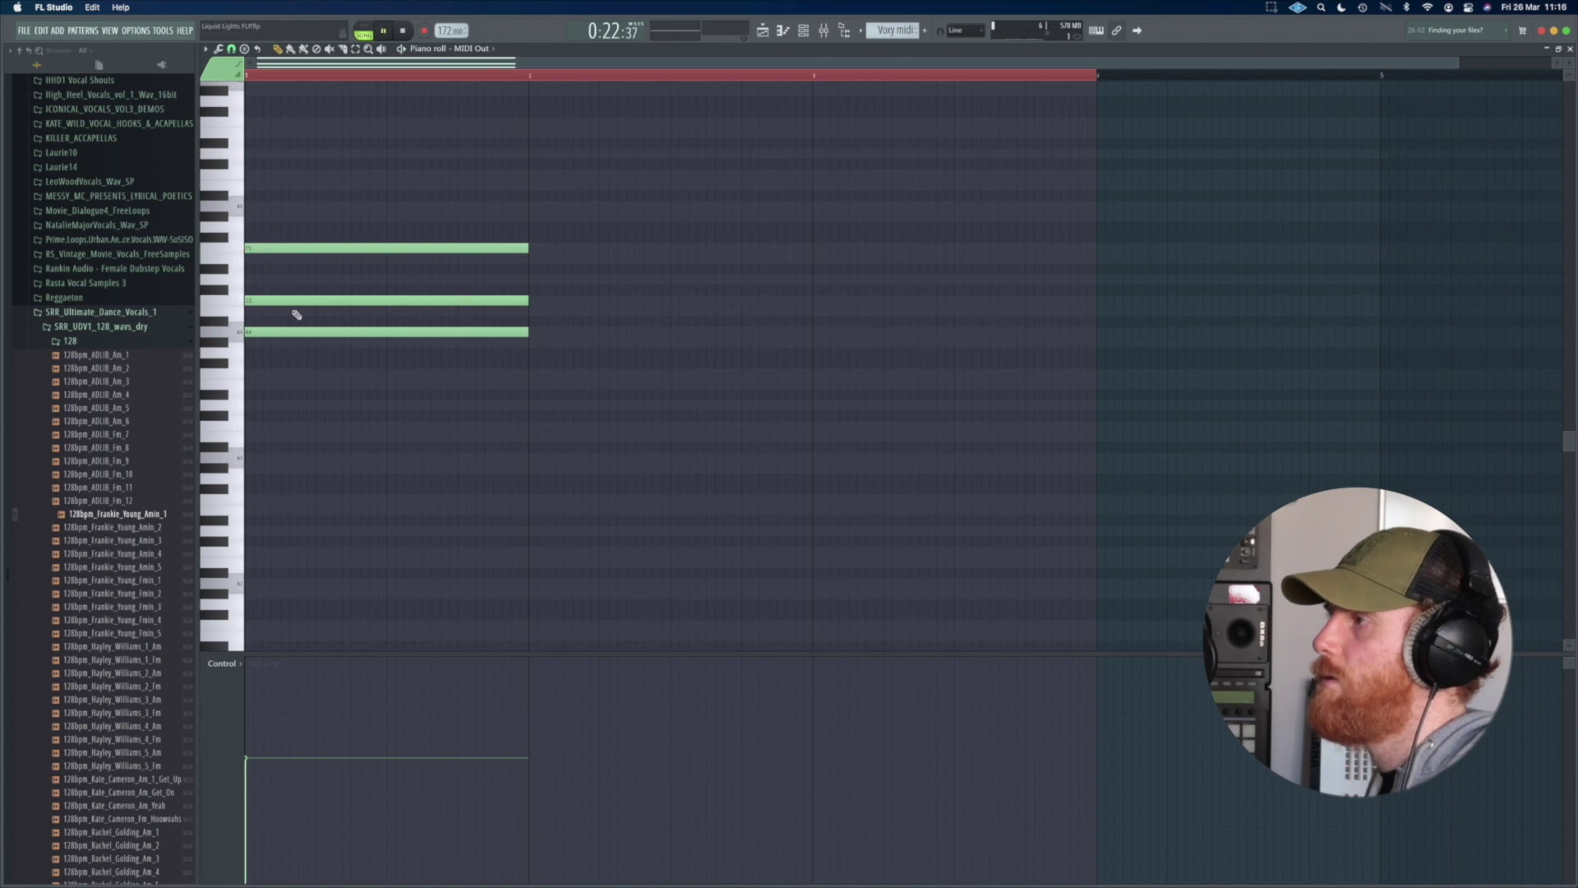
key("space")
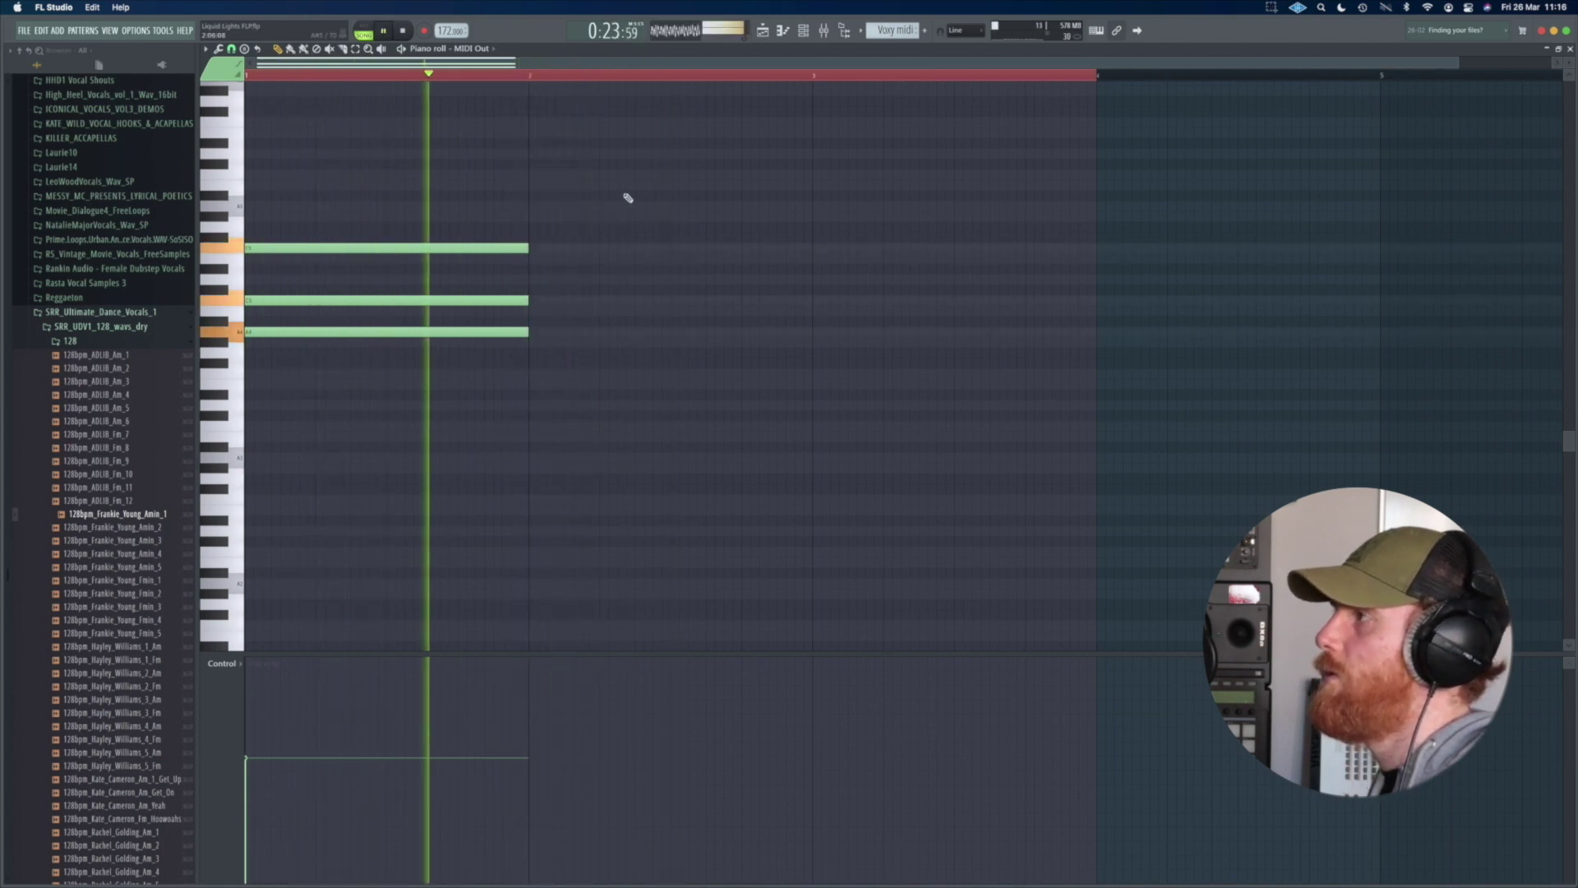
key("F5")
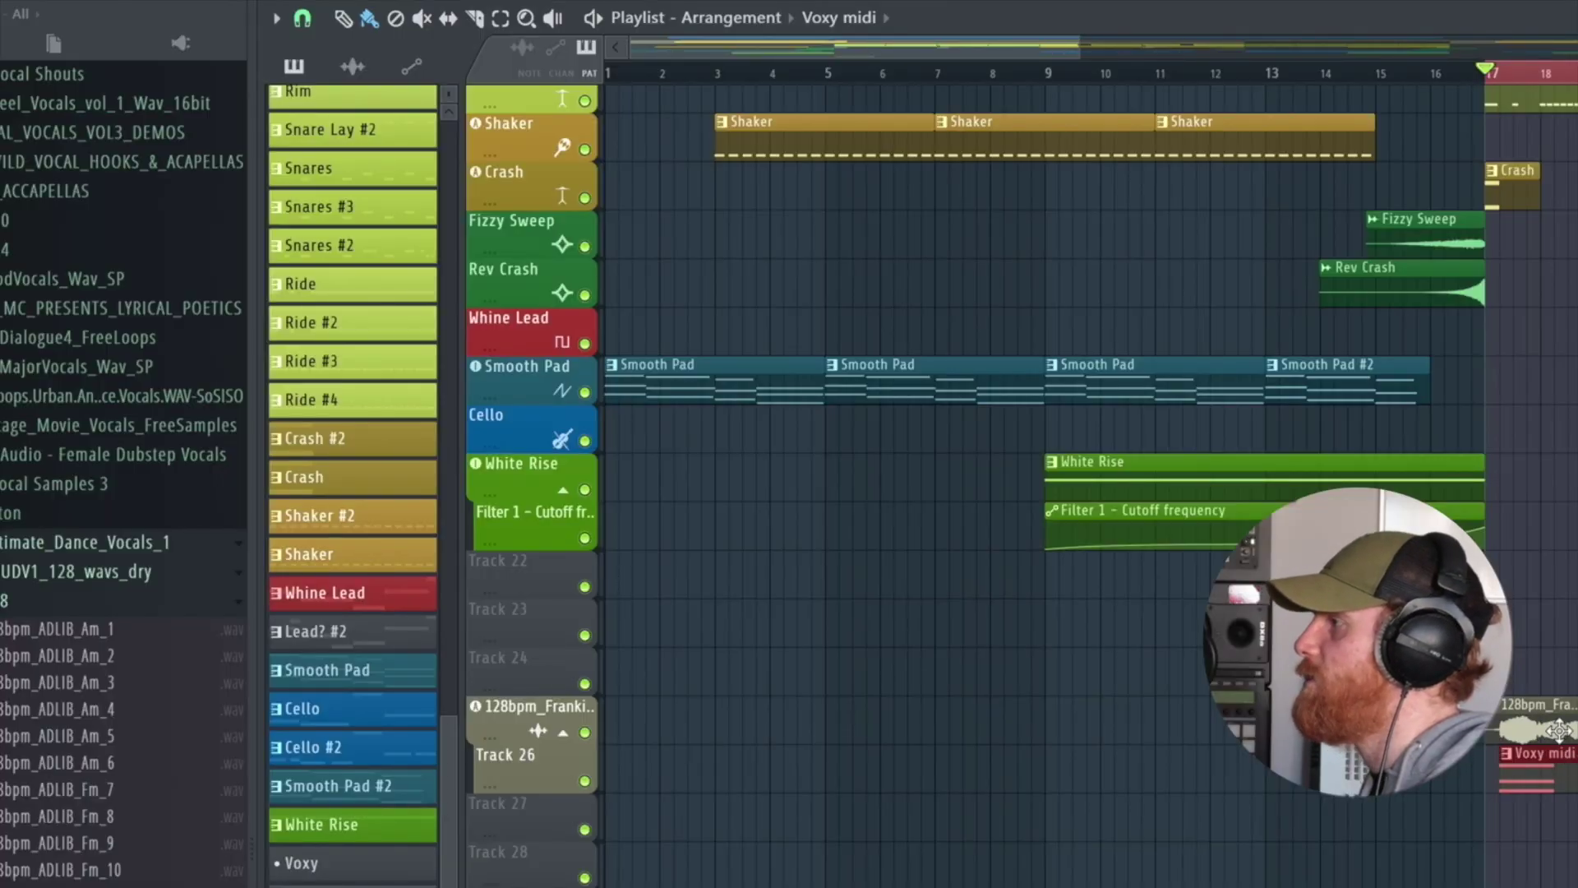
Step: Enable the Background waveform helper for the MIDI Out piano roll
key("F7")
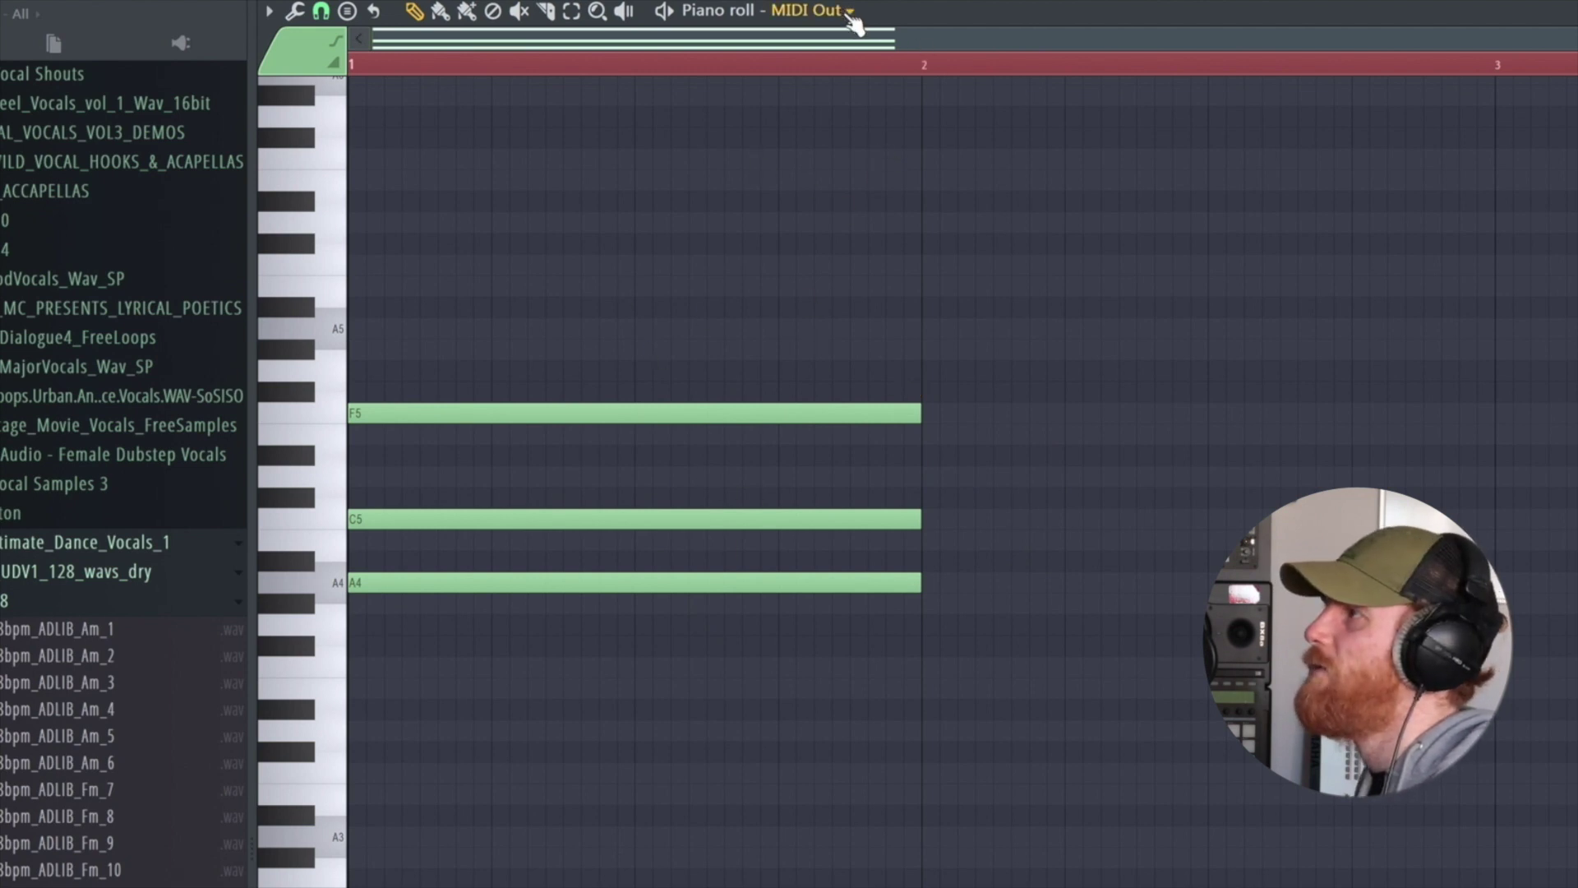
left_click(269, 12)
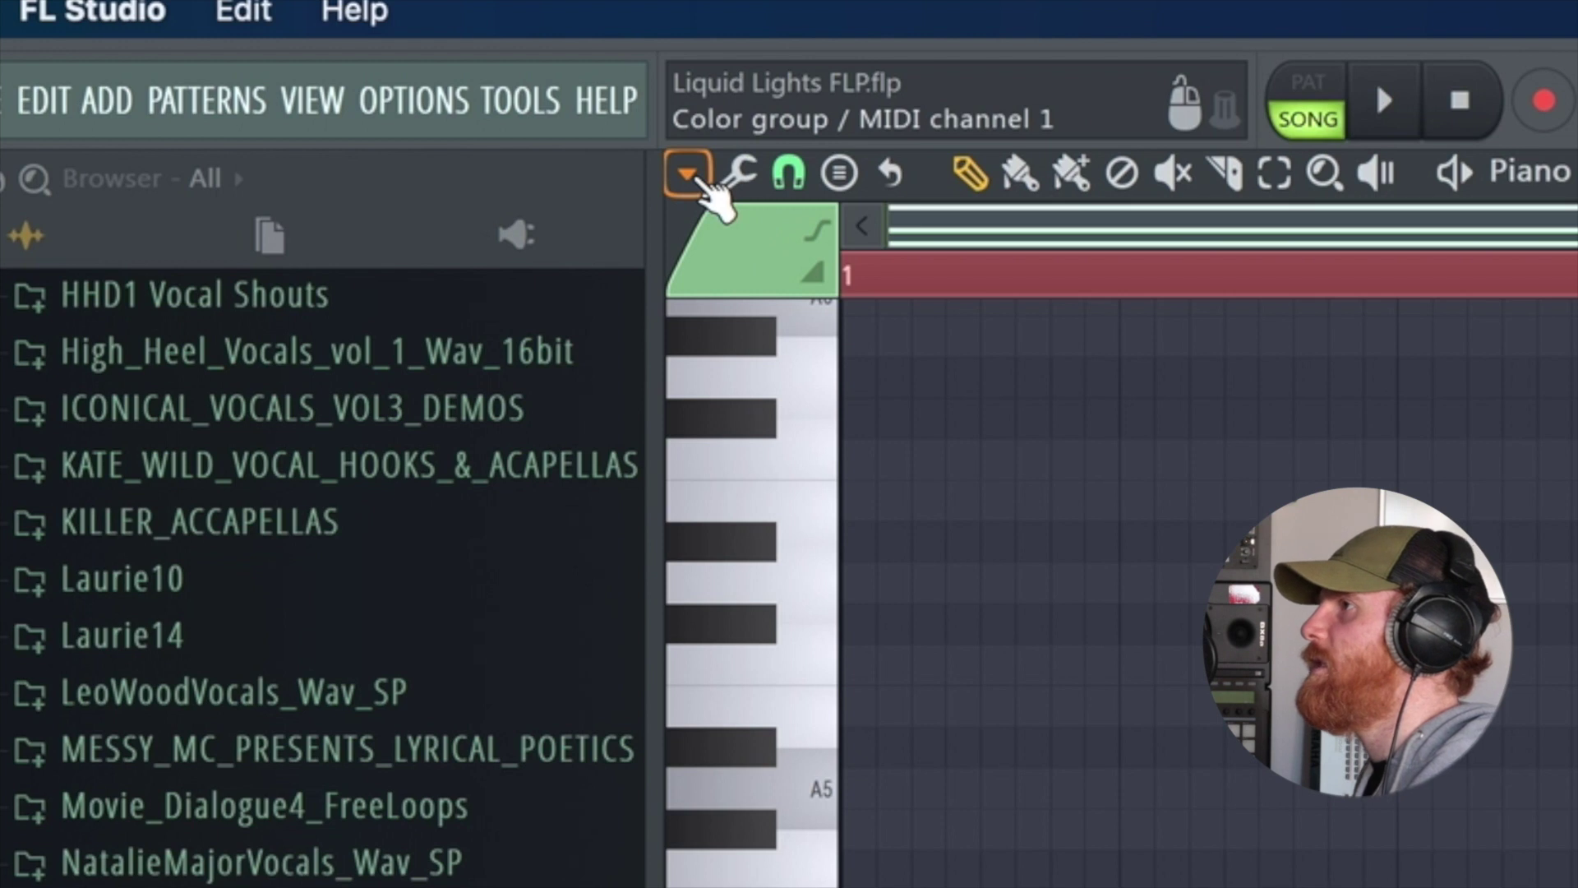
left_click(687, 175)
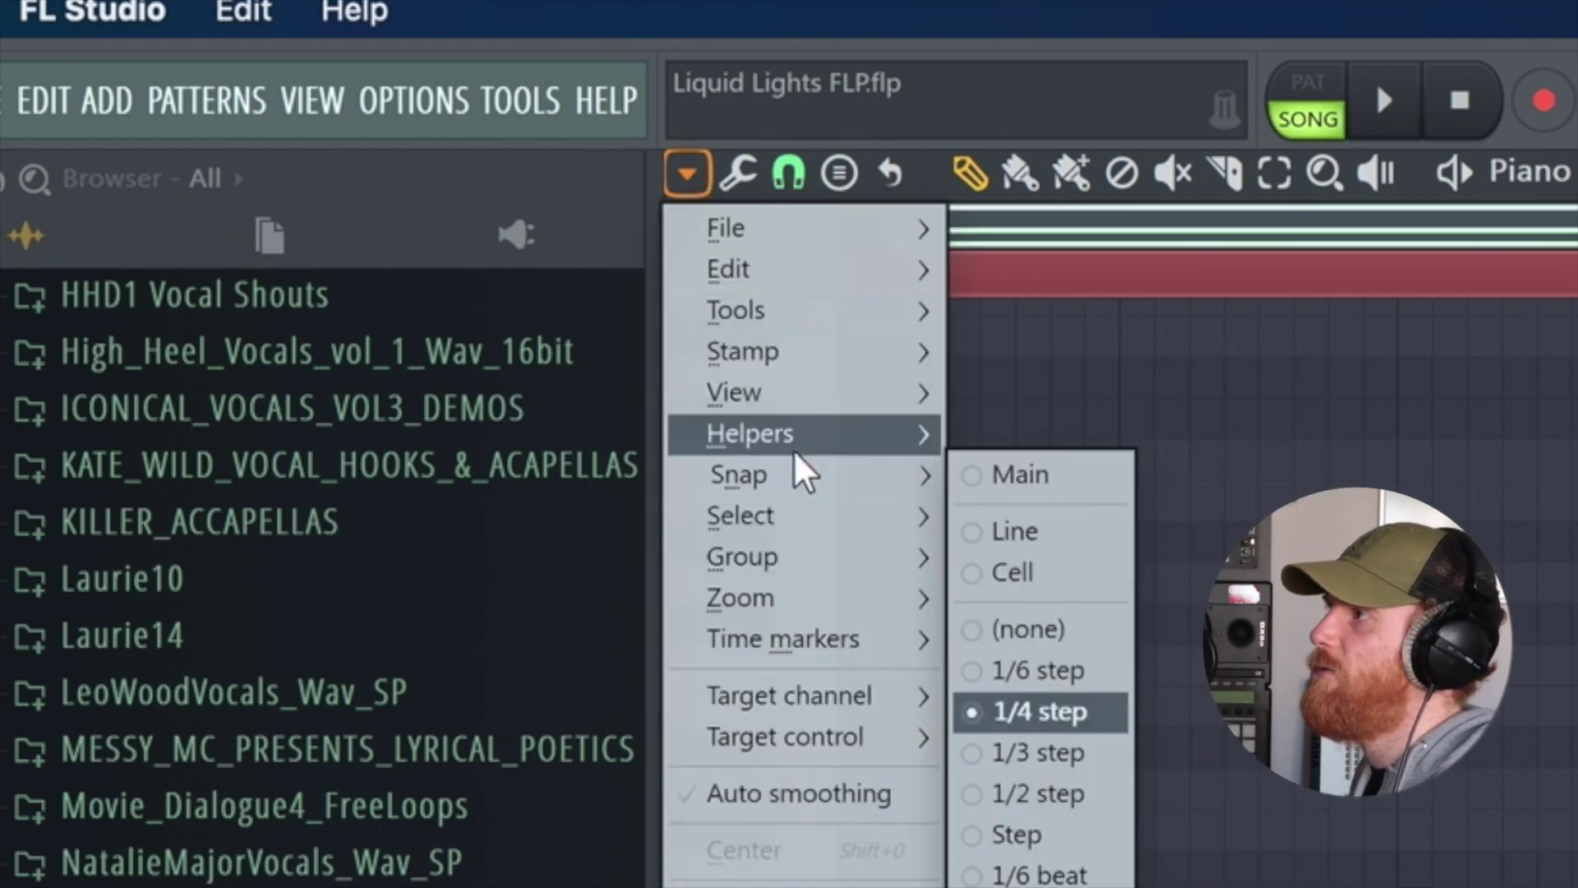
mouse_move(796, 450)
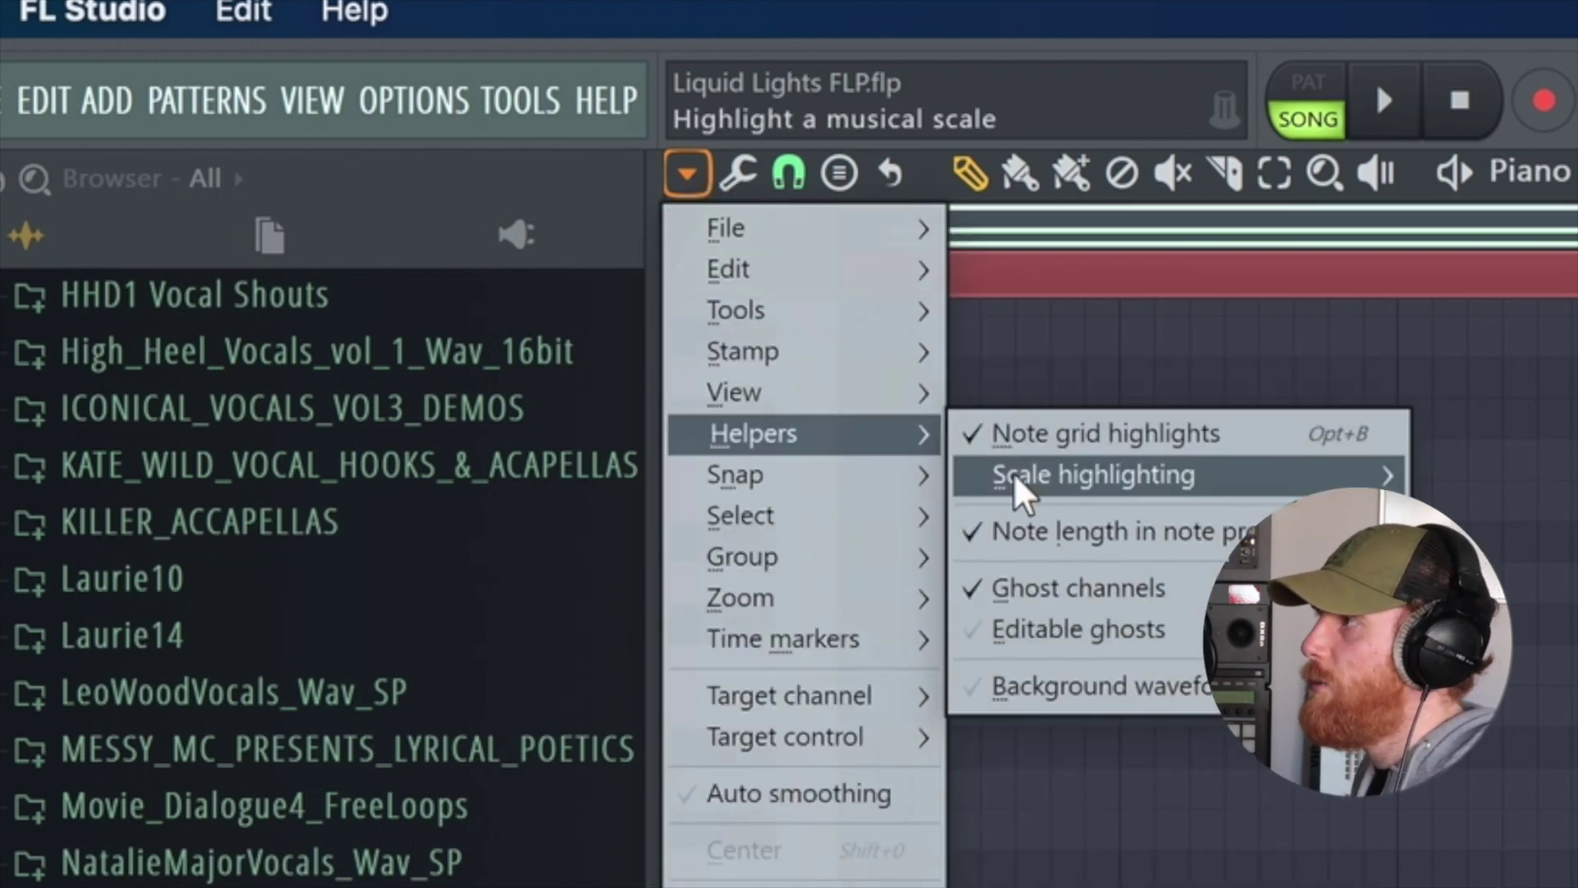
left_click(1143, 687)
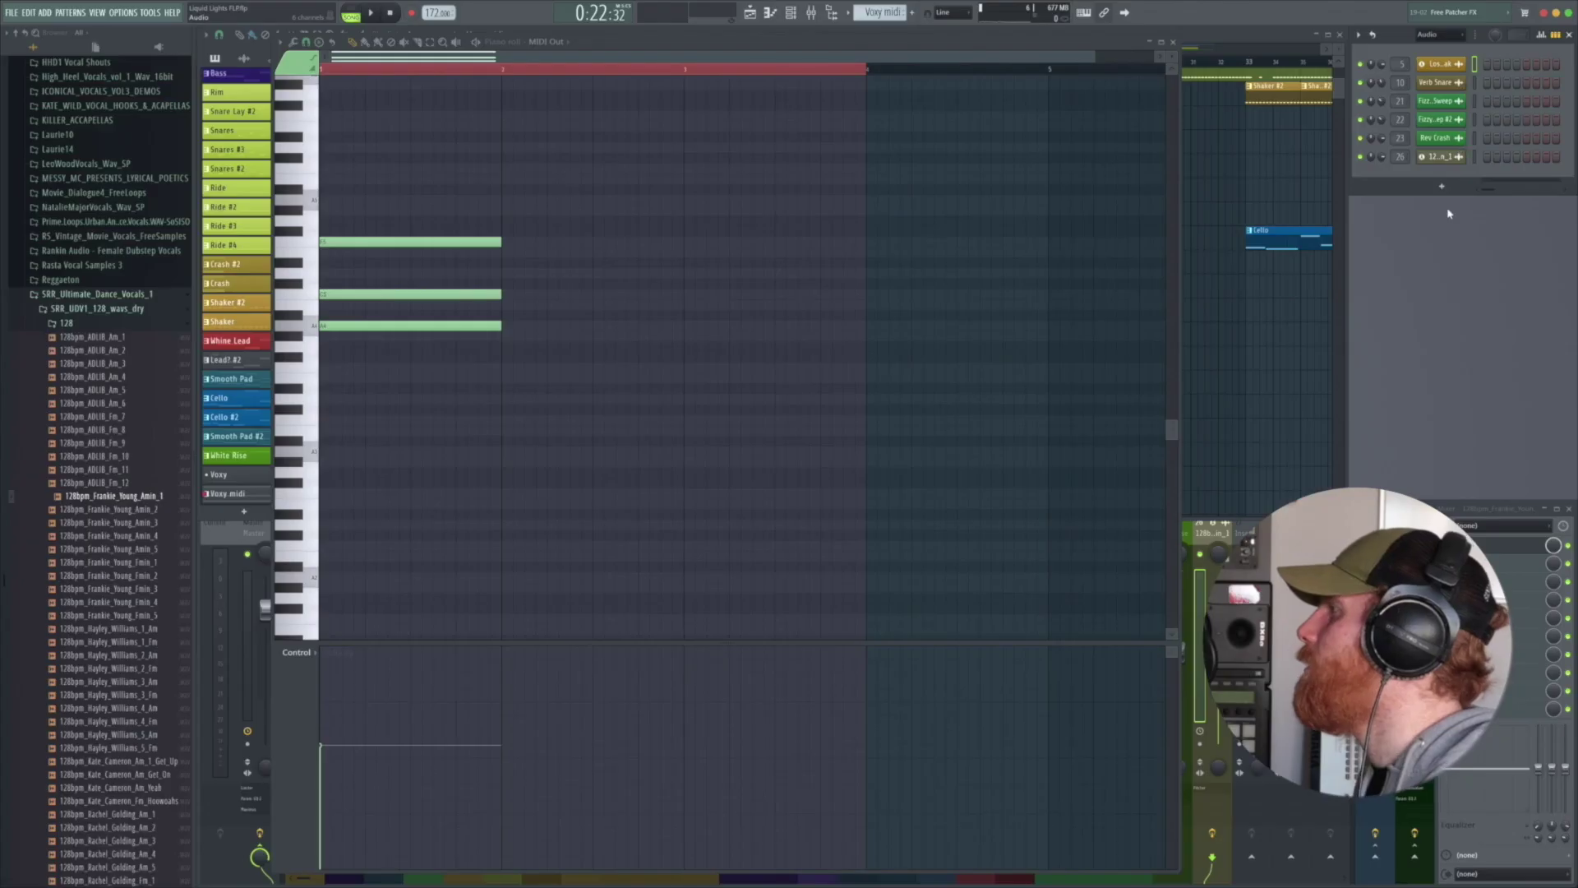
Step: Widen the piano roll window and load the vocal sample's channel as the waveform behind the notes
left_click_drag(1195, 118, 1345, 128)
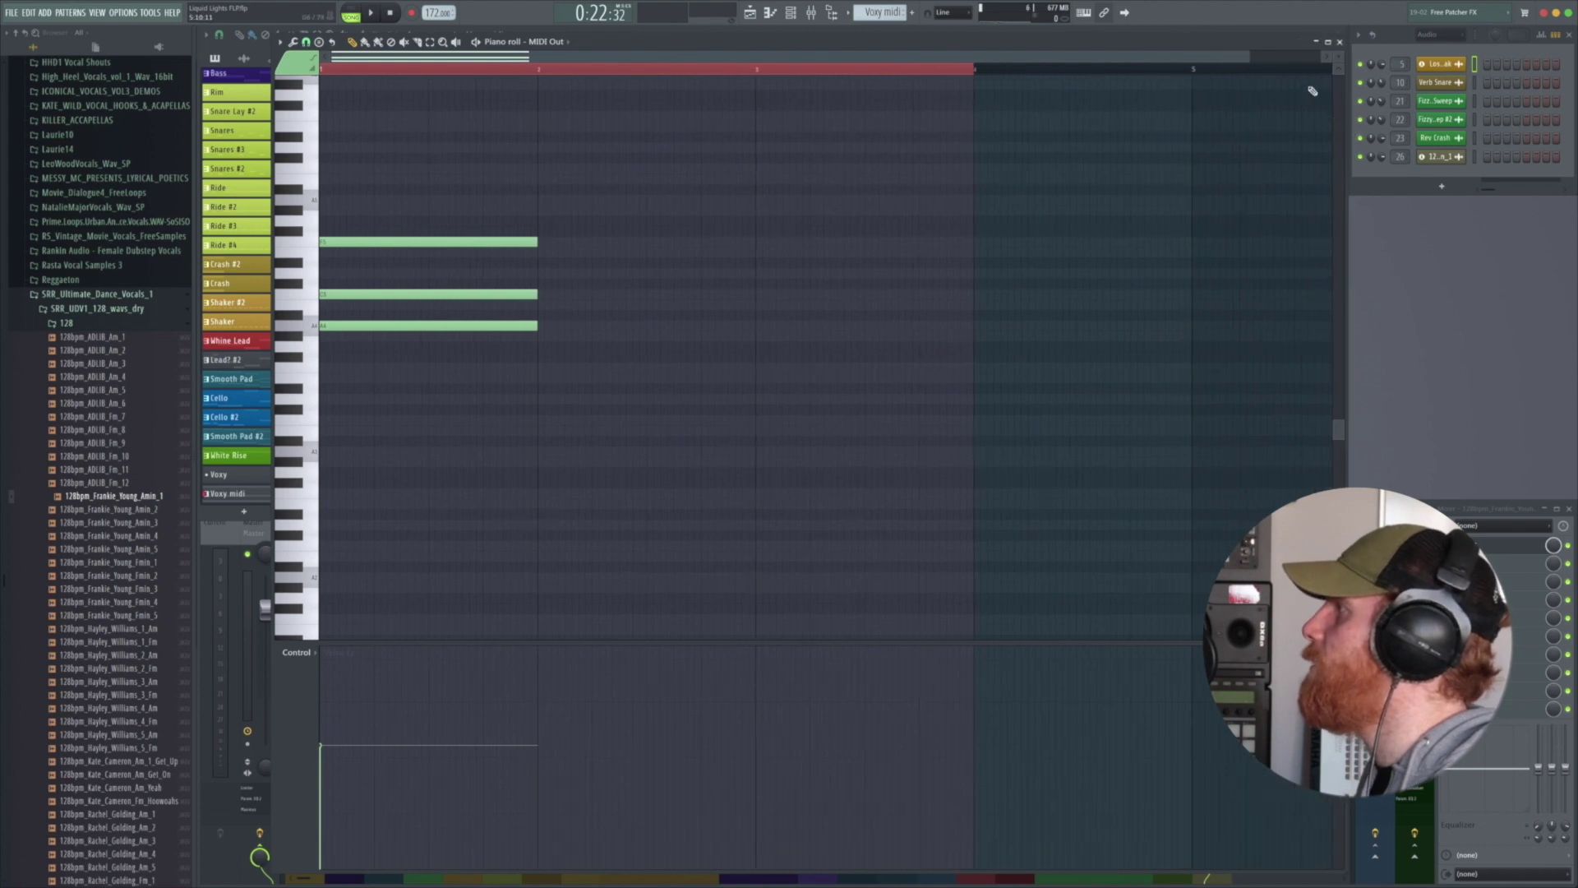
left_click(1442, 157)
left_click_drag(427, 288, 662, 317)
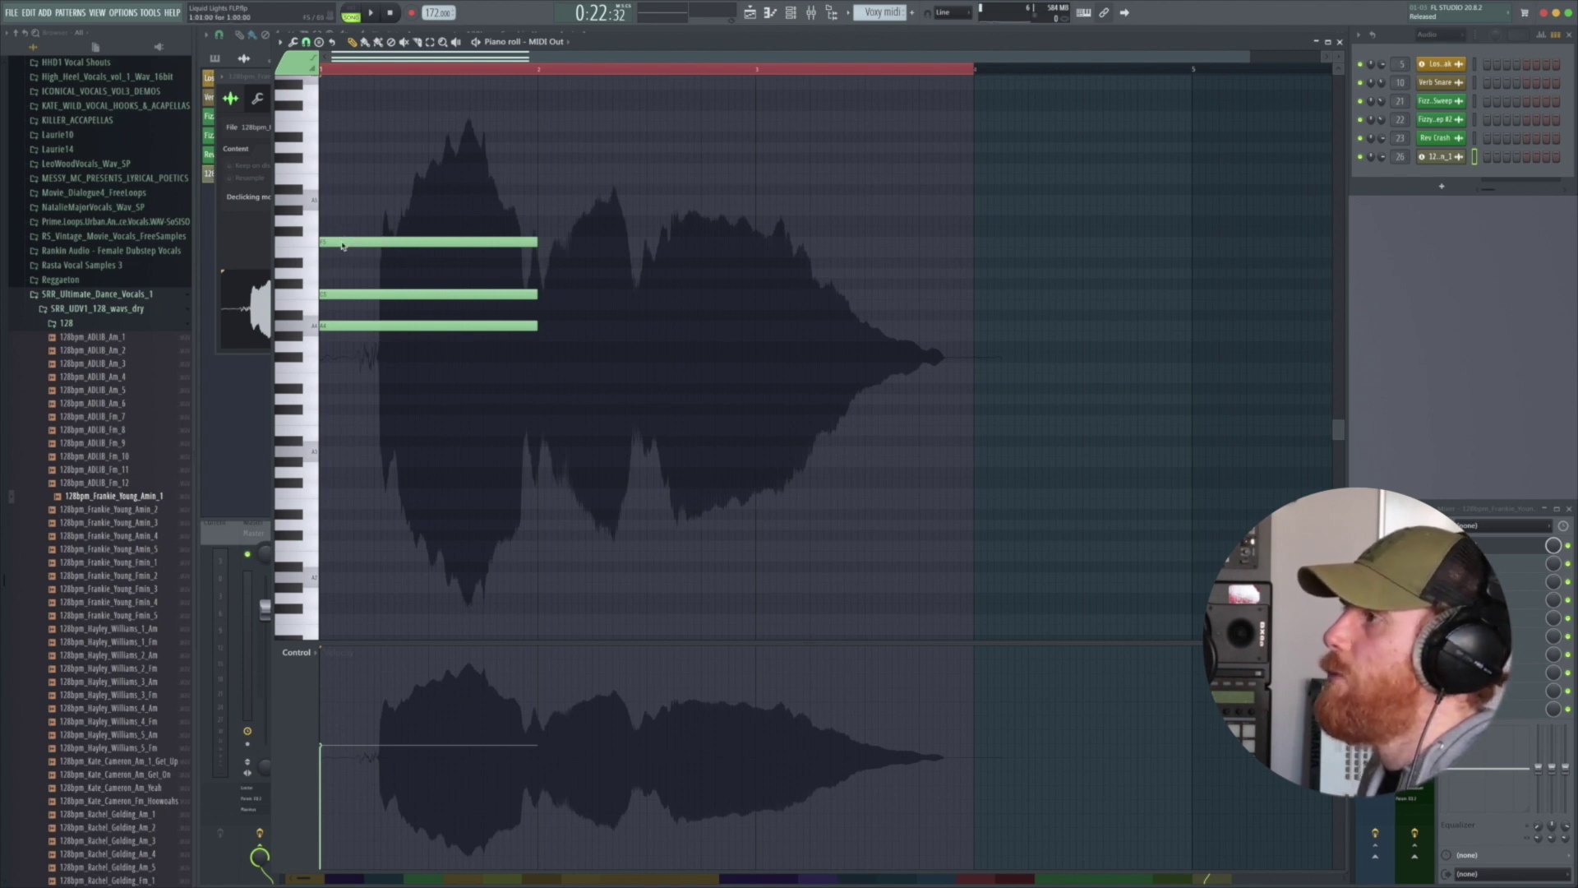
Step: Move the three-note chord to the start of the vocal's first syllable and trim the notes to its end
left_click_drag(342, 245, 396, 242)
left_click_drag(366, 293, 453, 325)
left_click_drag(592, 326, 541, 327)
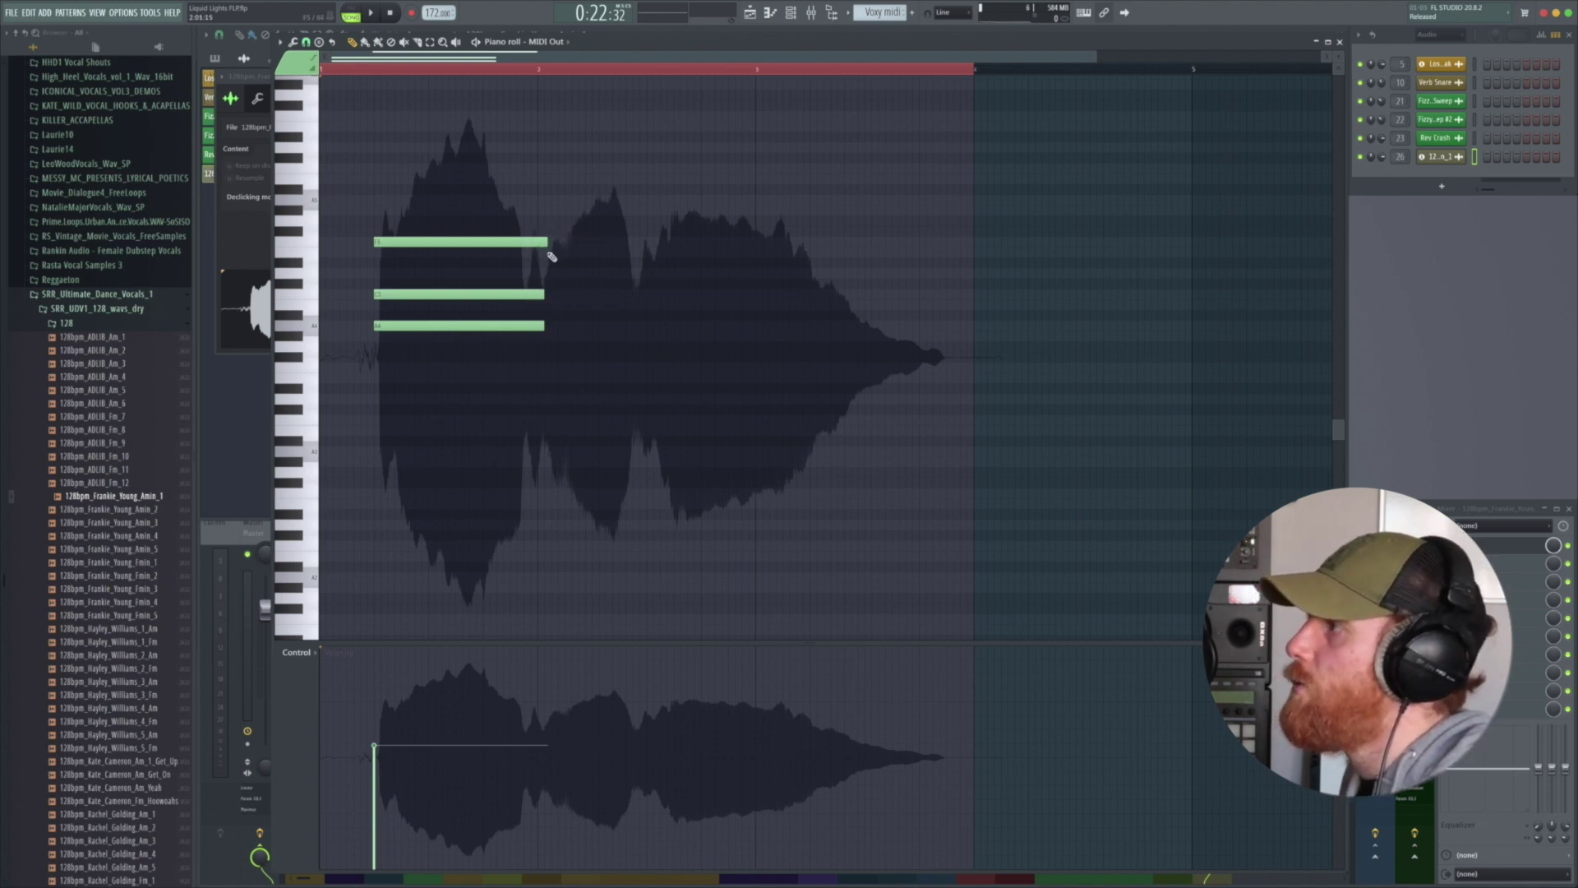
Step: Add a second chord of B4, D5 and G#5 where the vocal's second syllable begins, nudging the top note slightly earlier
left_click(547, 306)
left_click(547, 274)
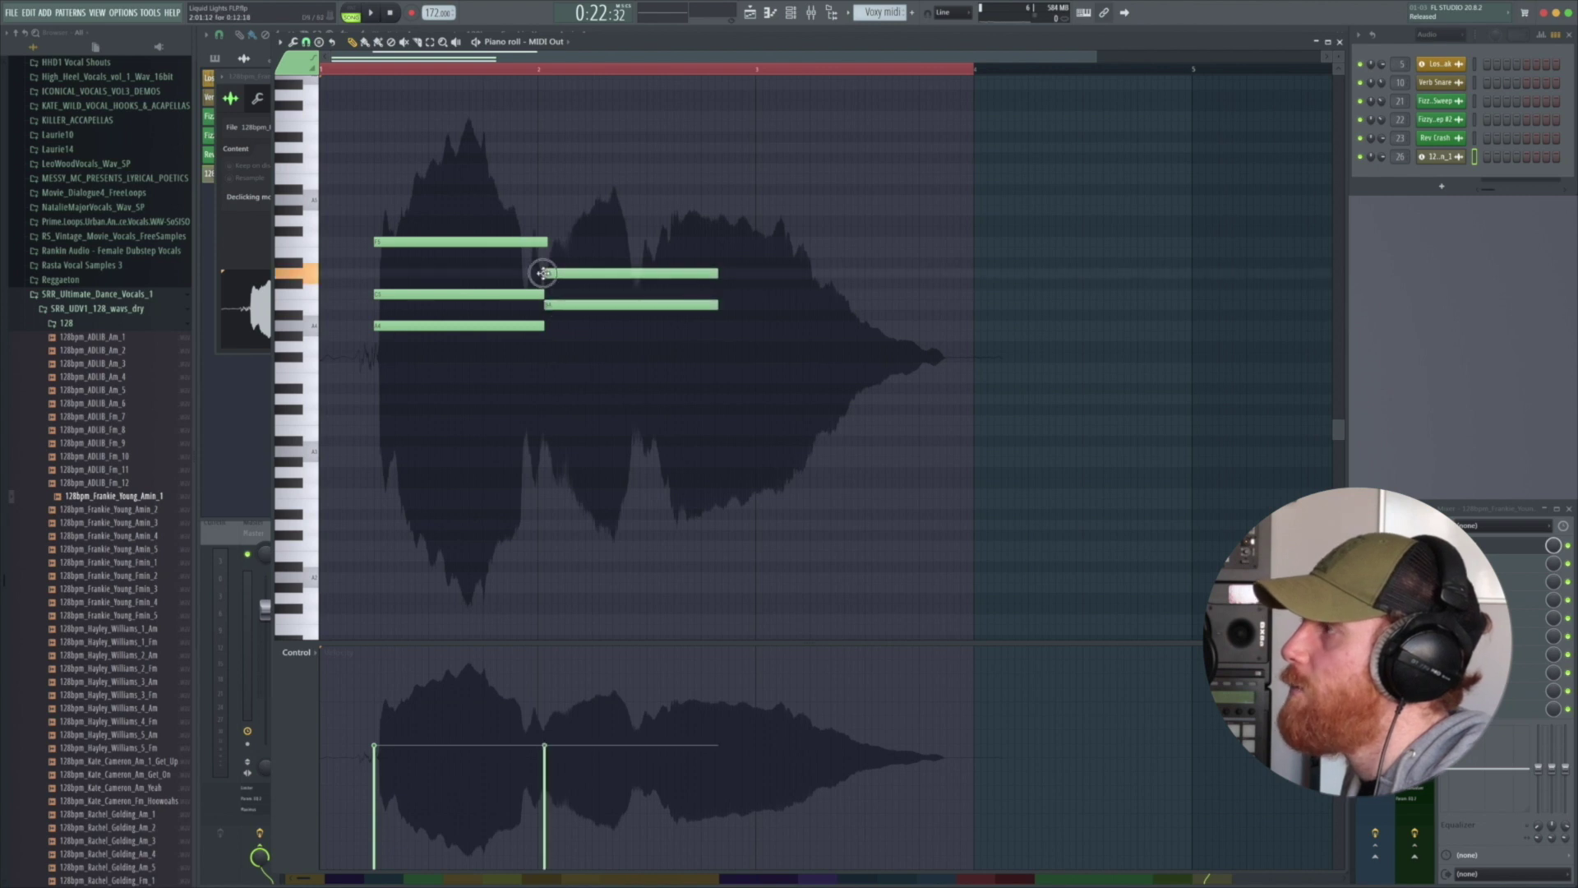
left_click(542, 210)
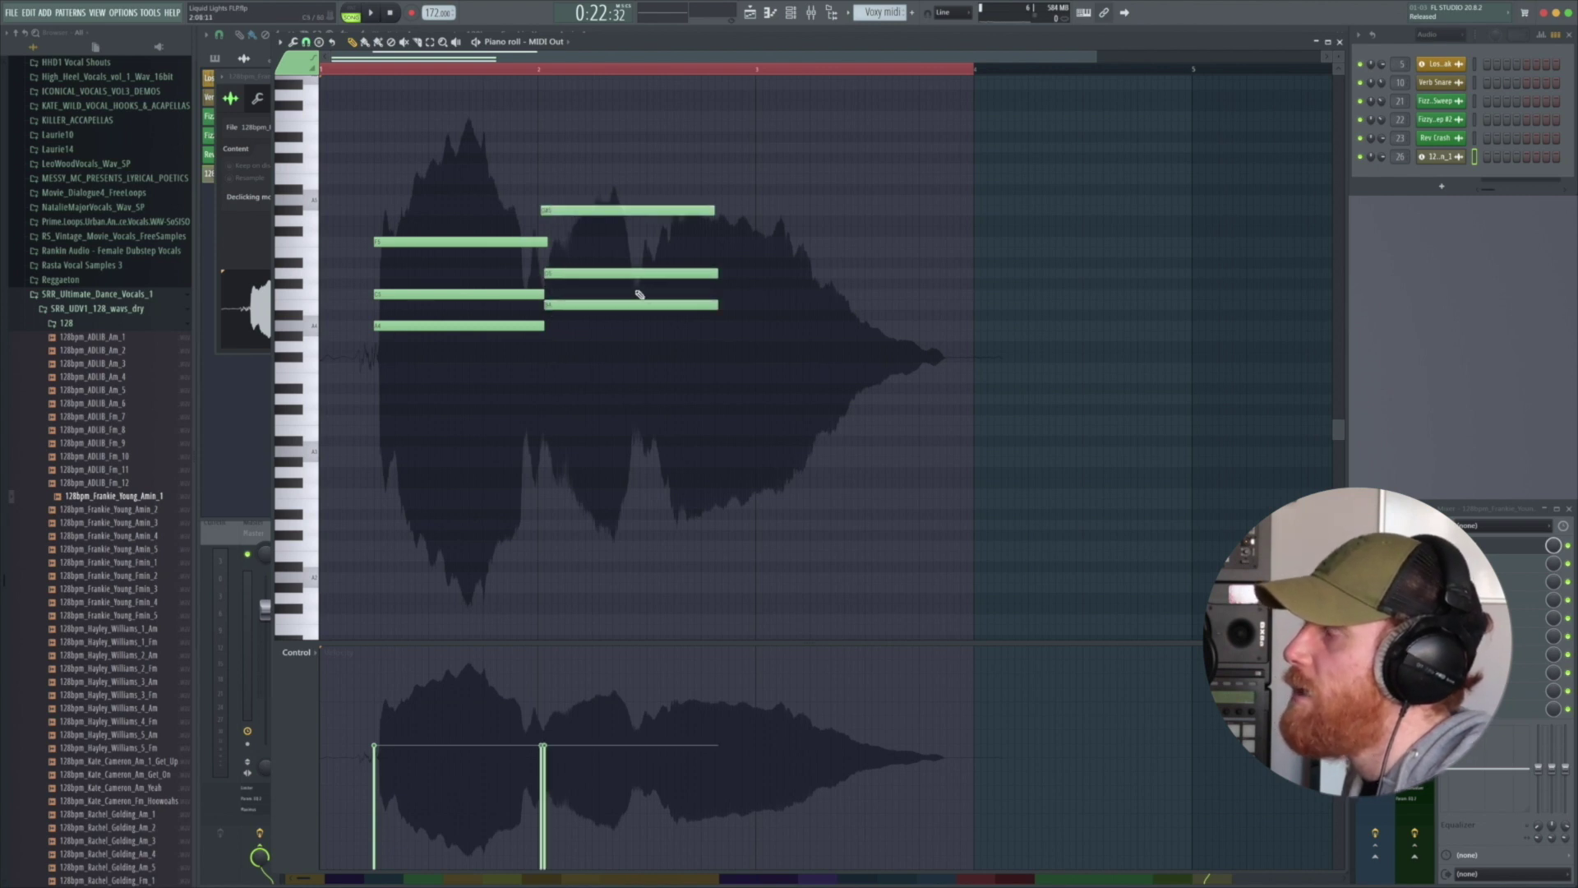
left_click_drag(576, 219, 576, 214)
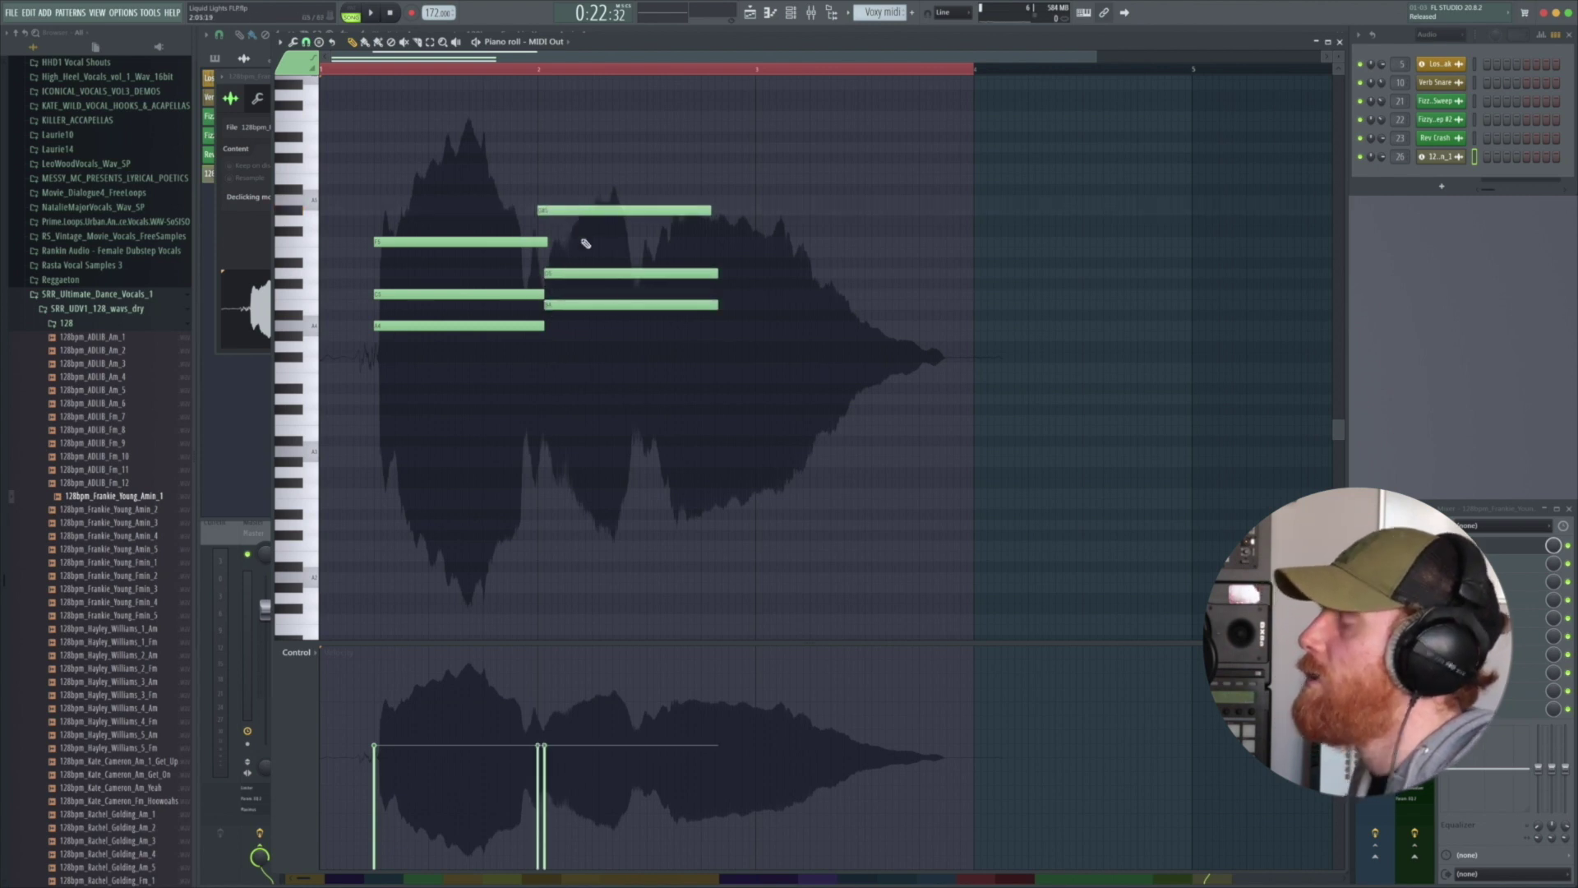
Step: Return to the playlist and play the section to hear the two chords on the vocal
left_click(749, 13)
key("space")
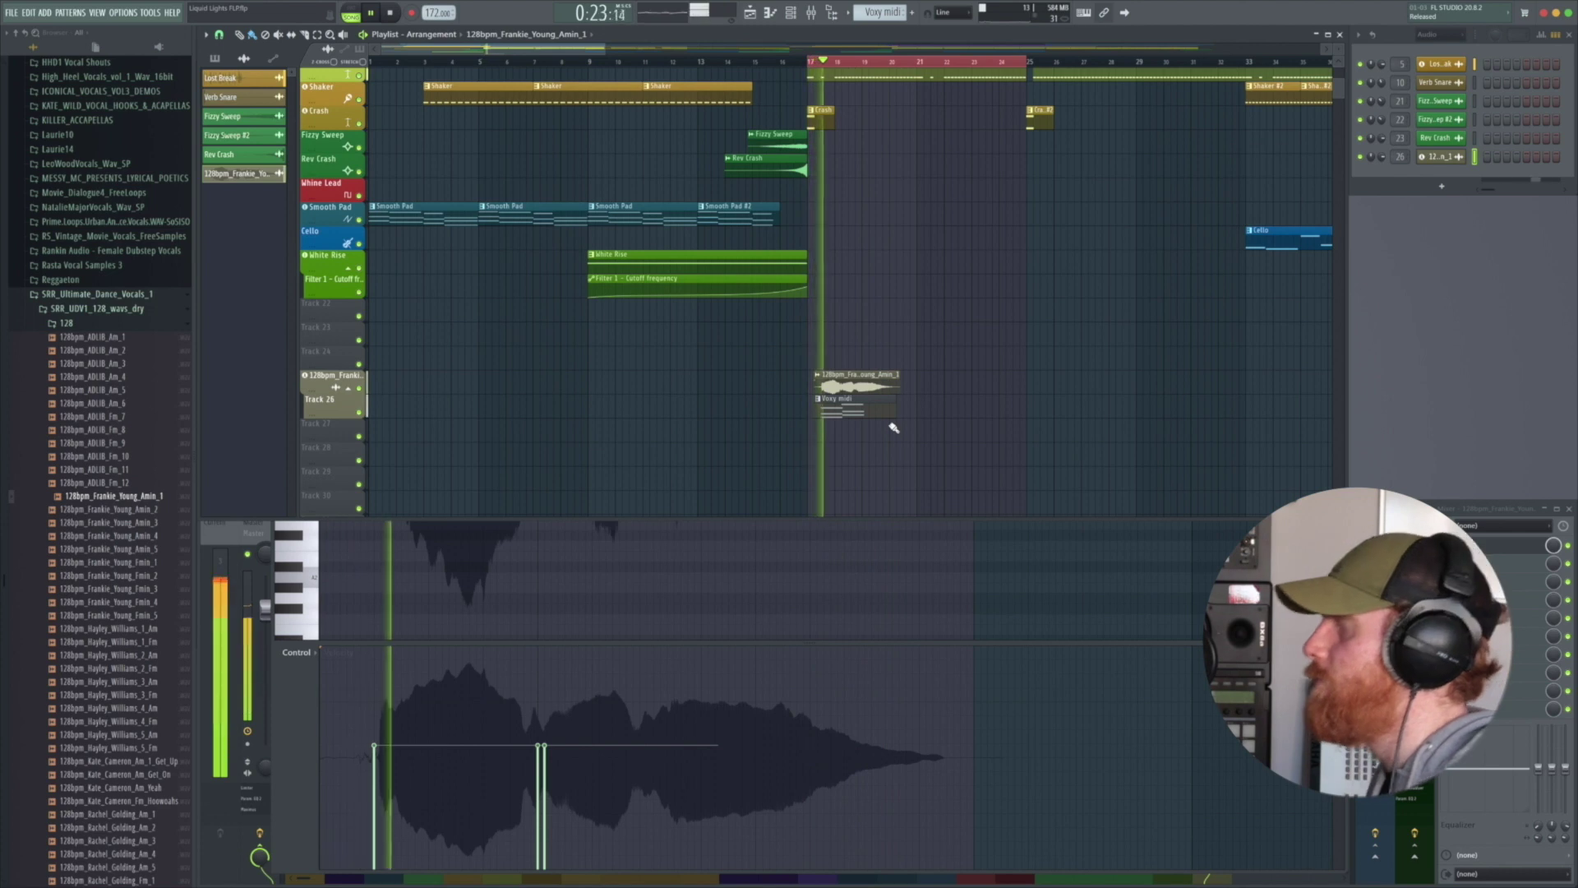
key("space")
Step: Reopen the Voxy midi clip and add a third chord of G#4, C5 and F5 at the start of bar 3
double_click(880, 405)
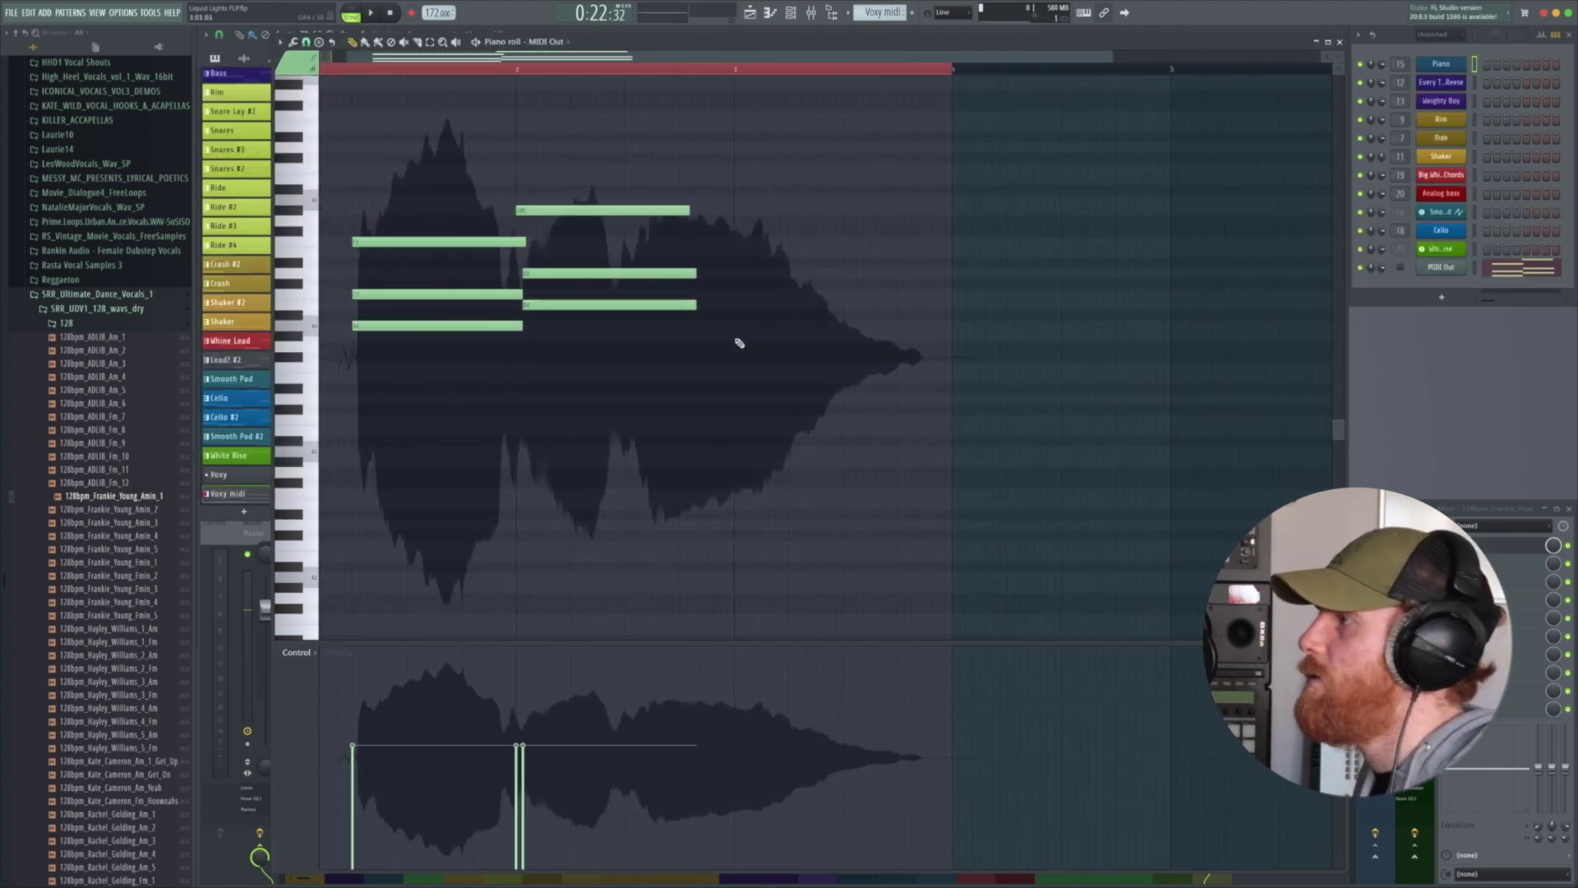
left_click(737, 337)
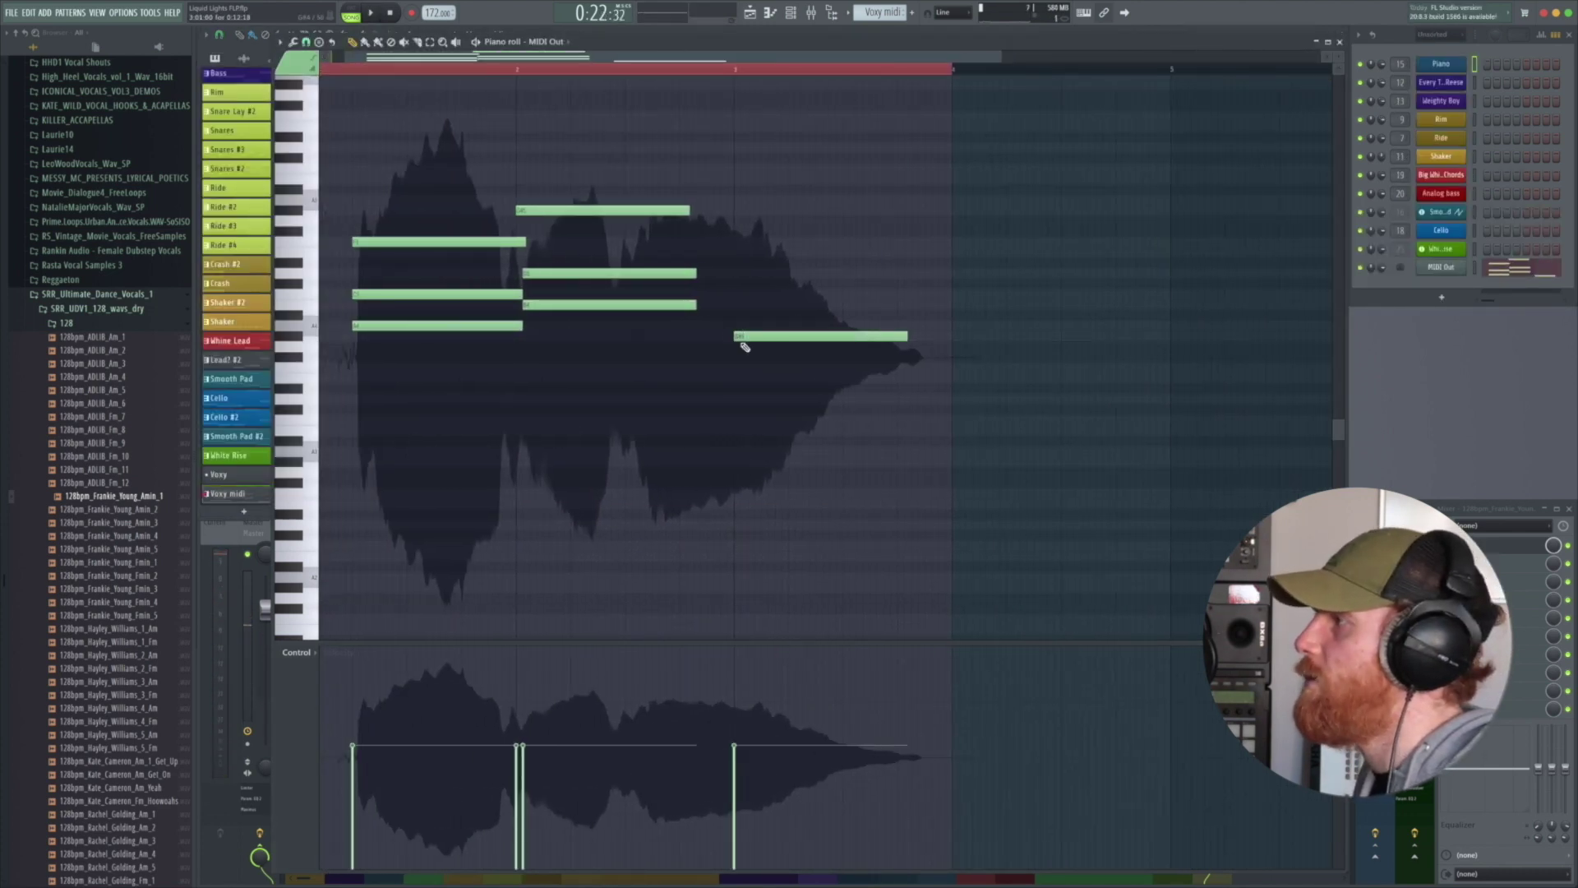
left_click(736, 293)
left_click(739, 242)
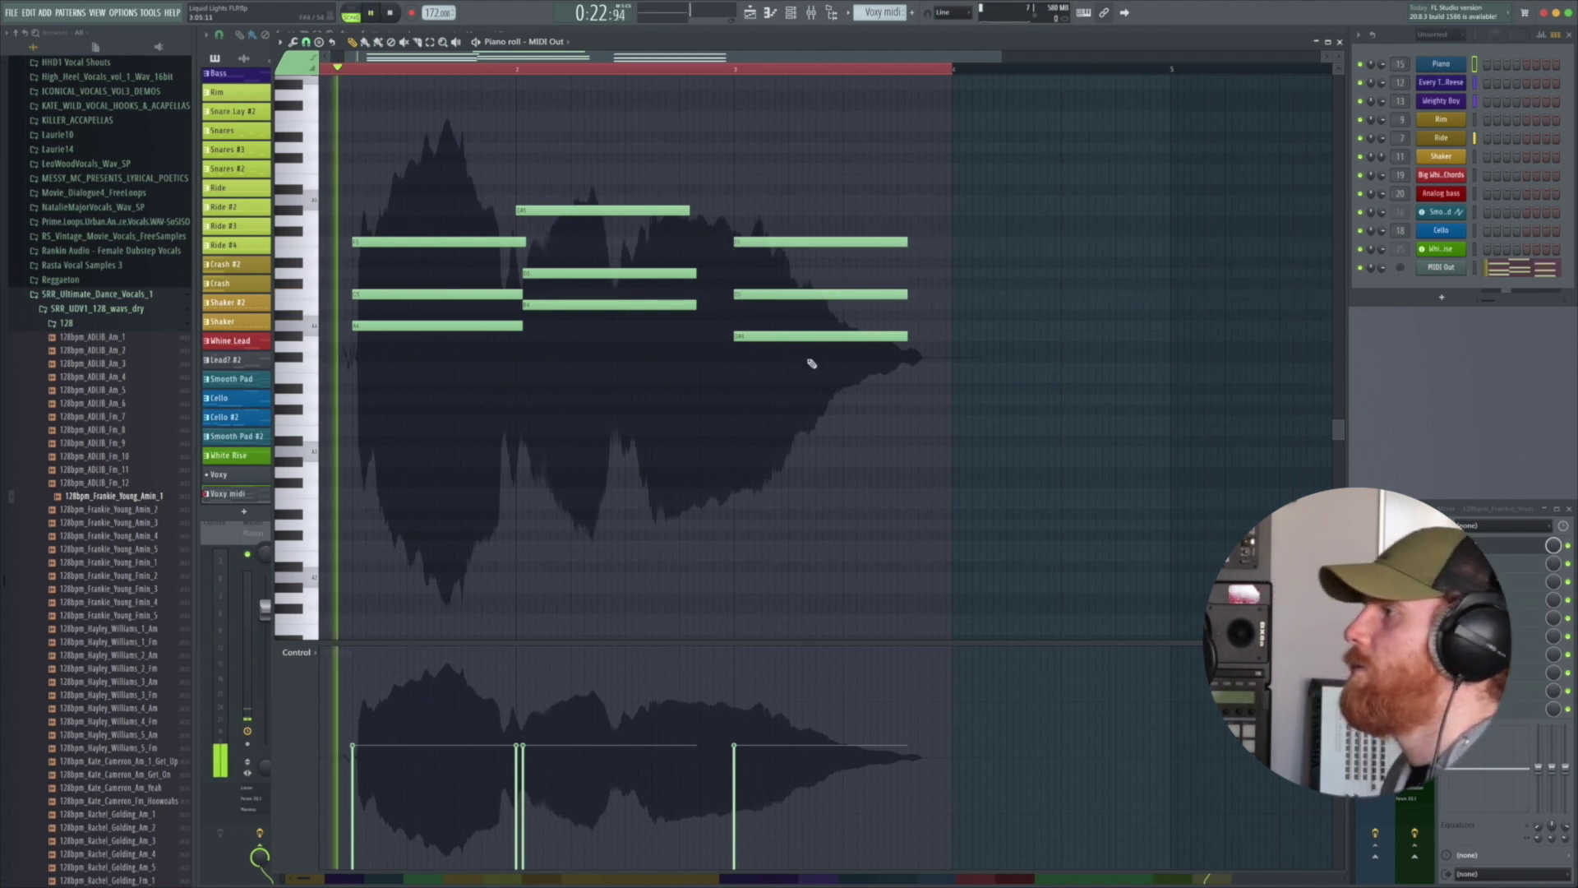
Step: Trim the second chord to the end of the vocal's second syllable, move the third chord directly after it and play the section
left_click_drag(695, 304, 614, 304)
left_click_drag(695, 273, 609, 272)
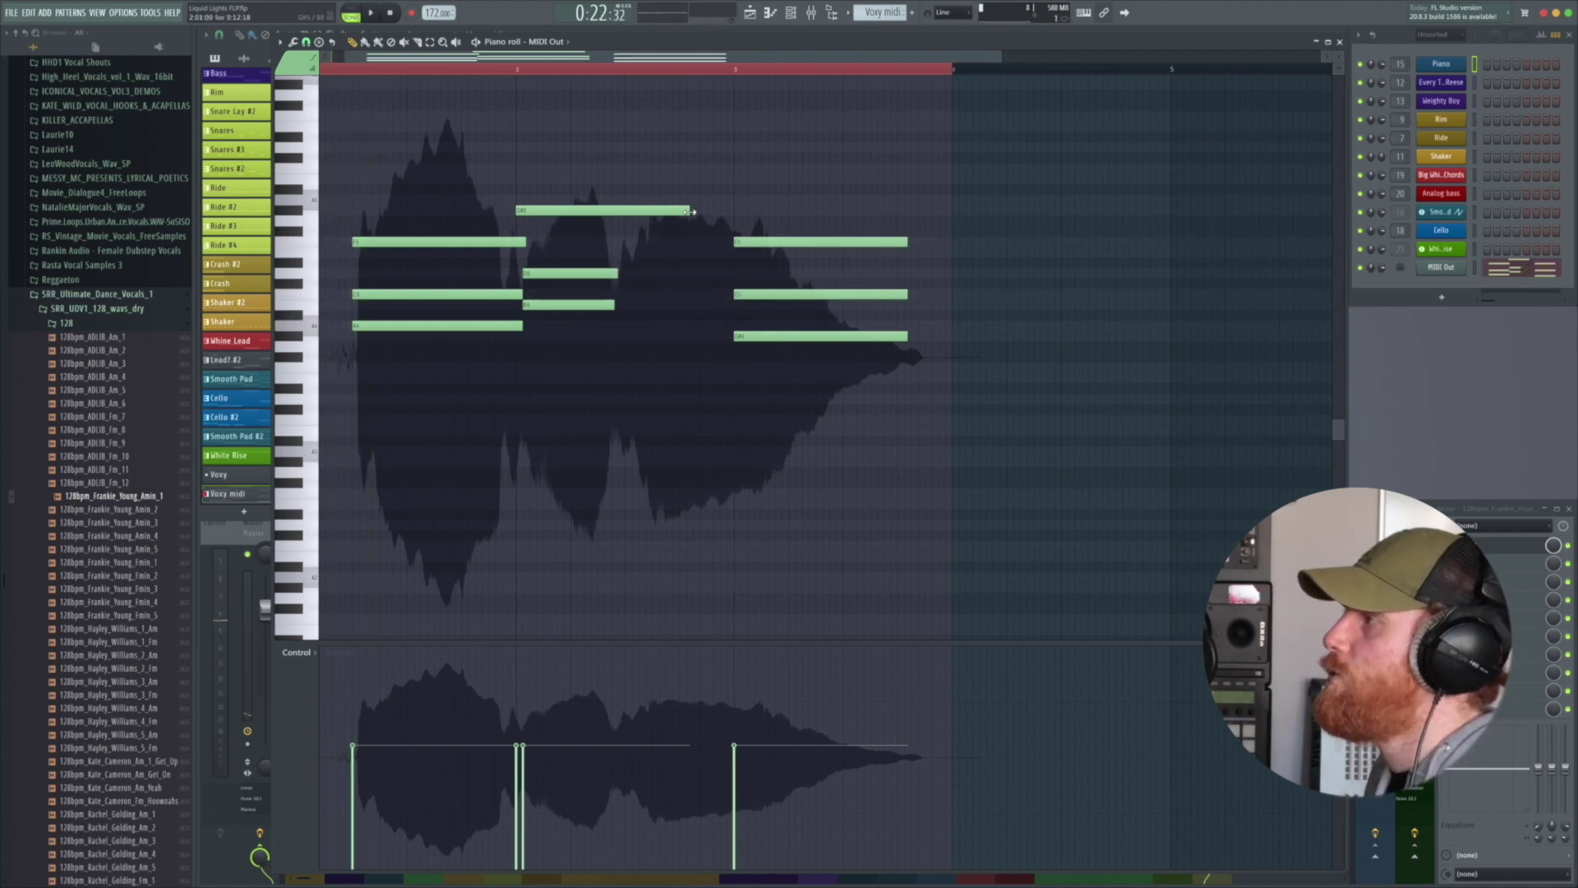
left_click_drag(692, 212, 614, 211)
left_click_drag(811, 293, 693, 292)
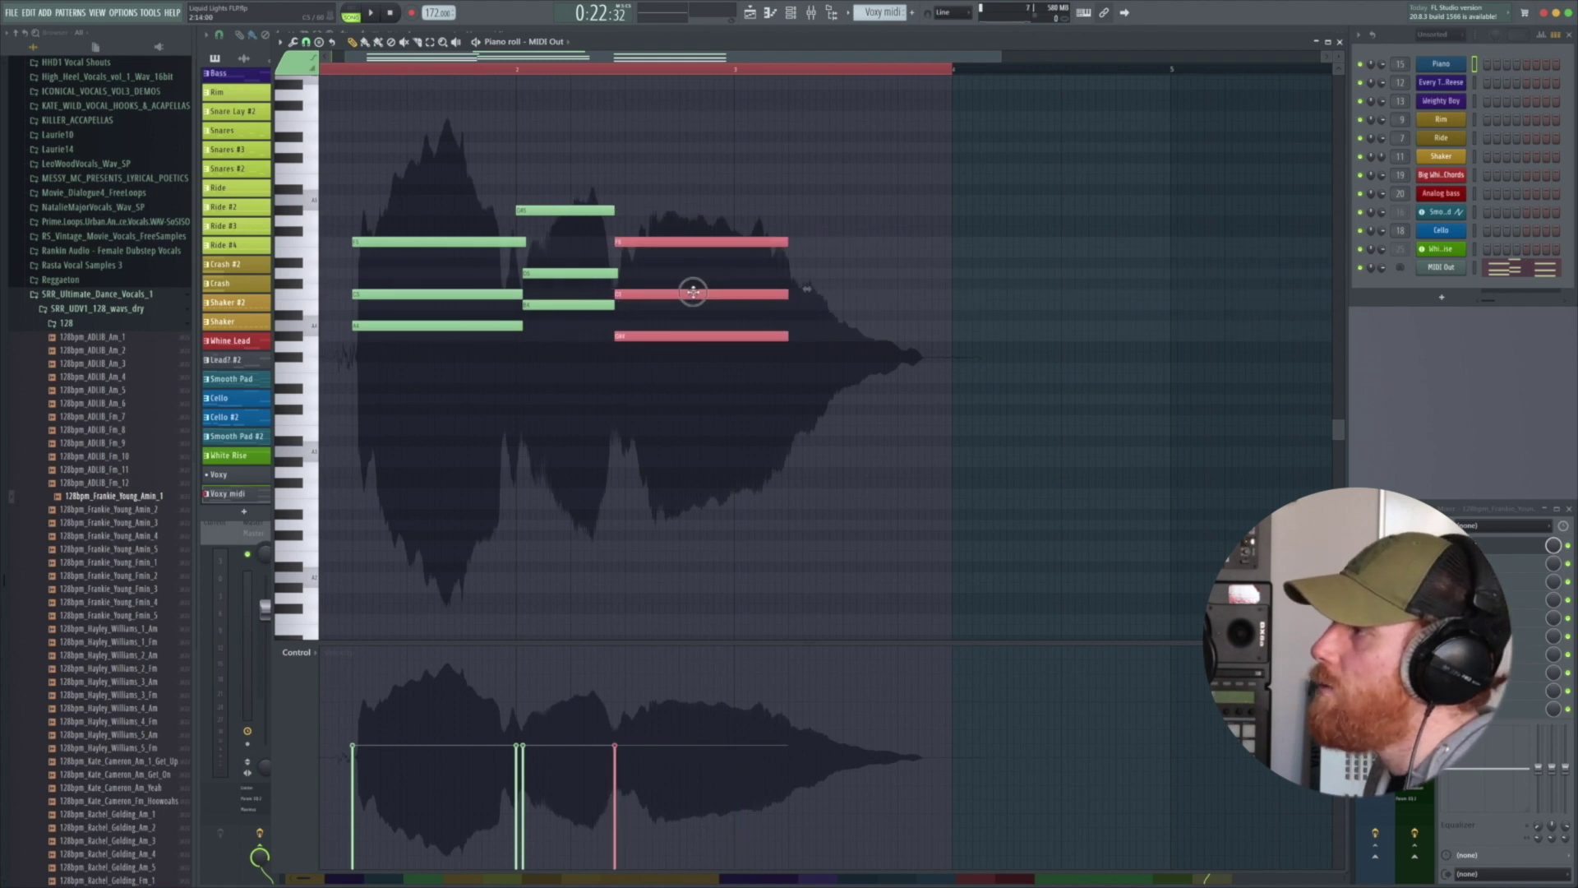
key("space")
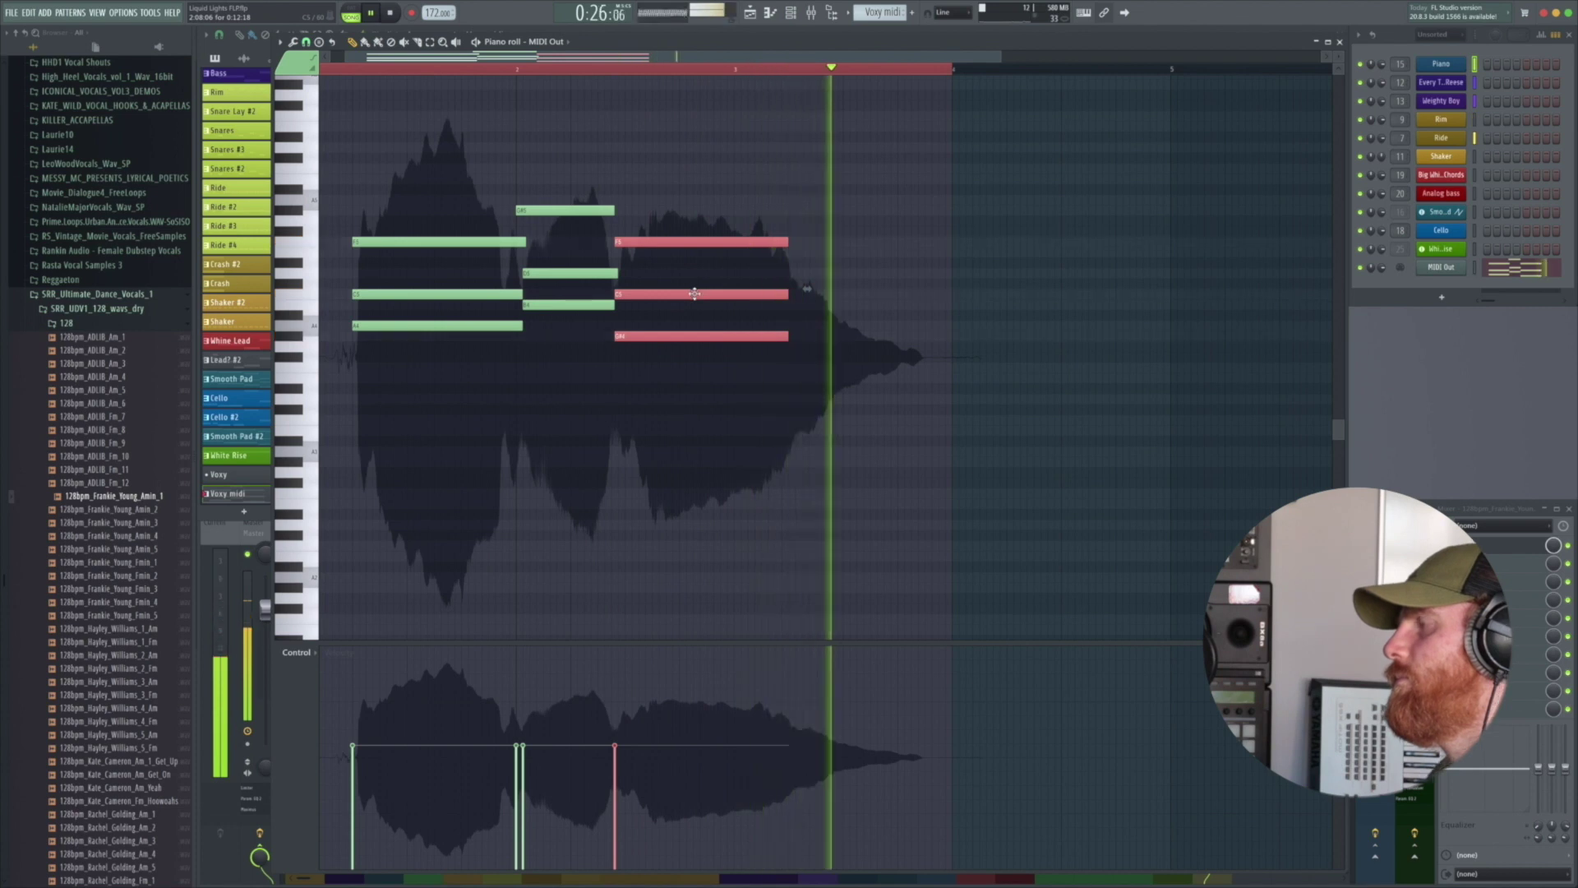
key("F5")
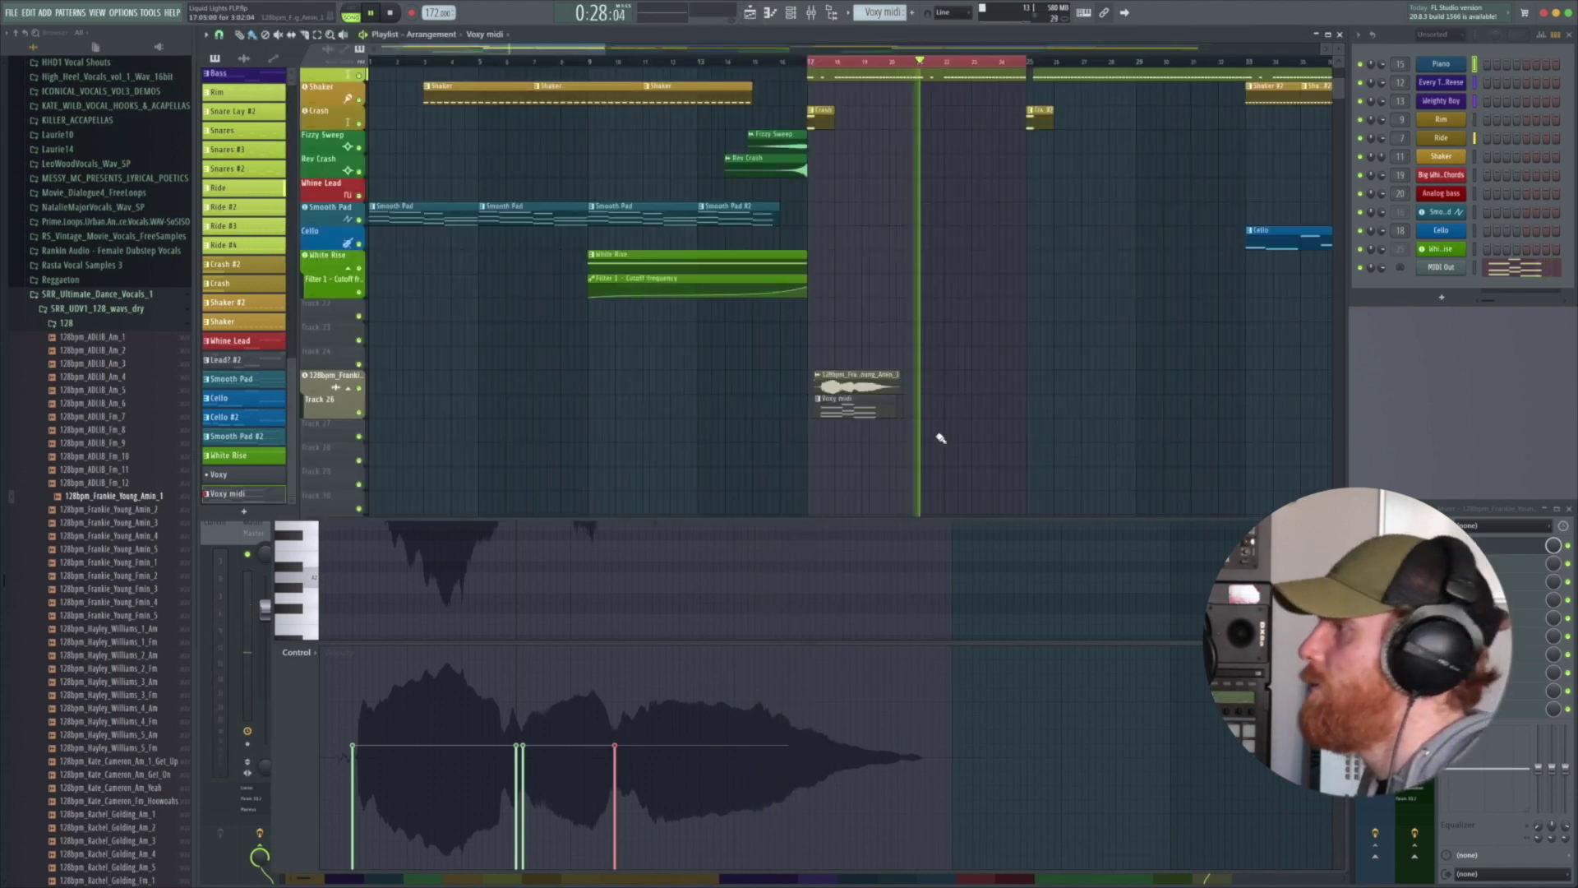
Step: Open Pitcher on the vocal's mixer channel and play the section to watch how it follows the chord notes
key("space")
key("space")
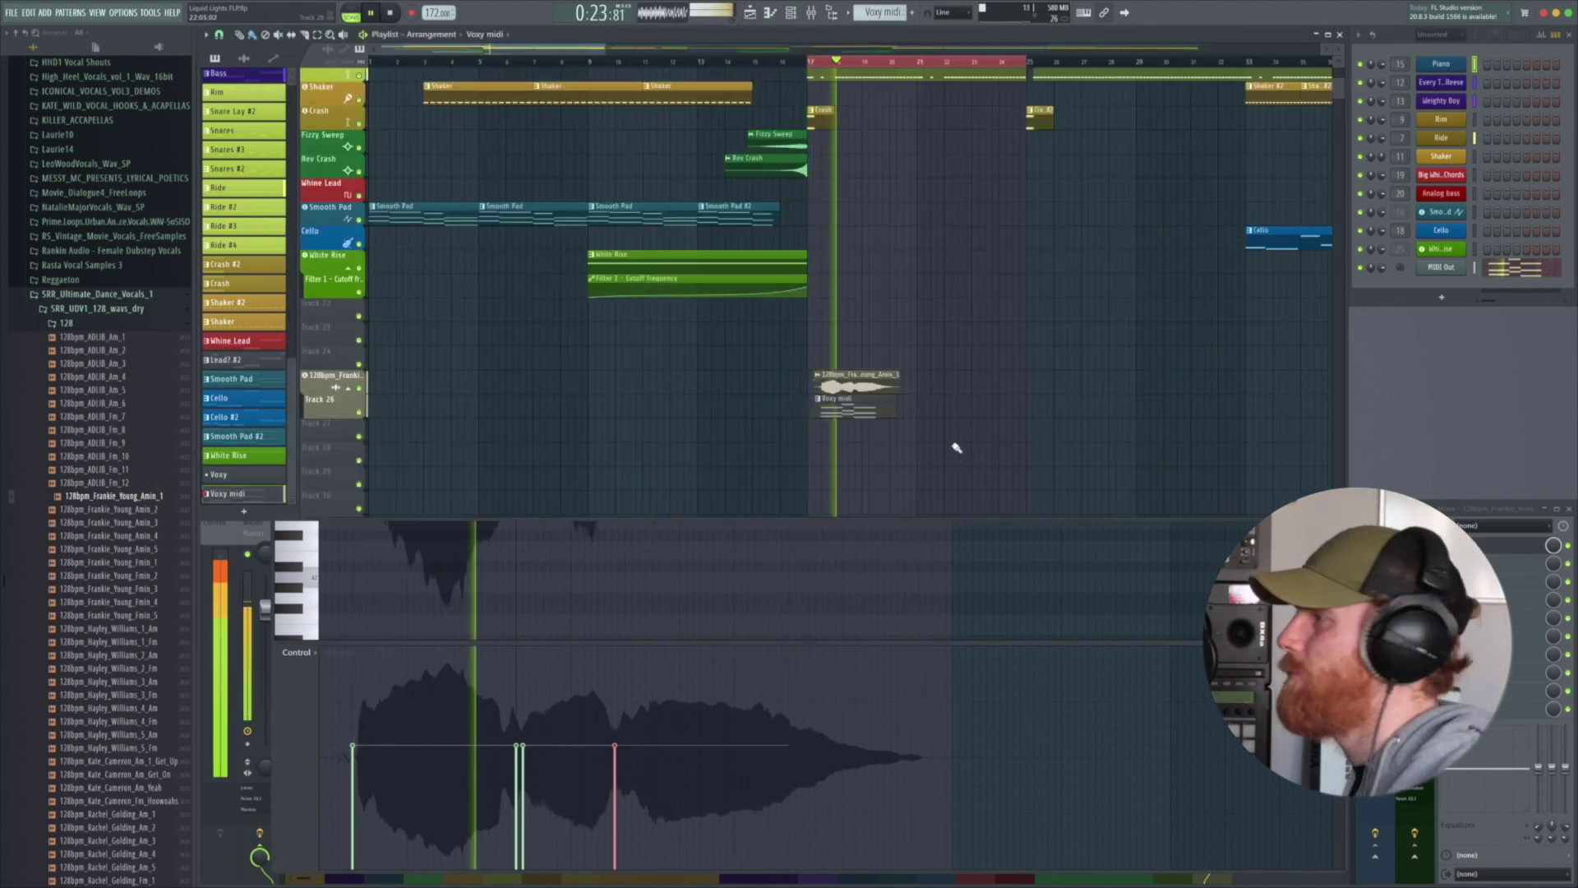
key("F9")
left_click(1505, 546)
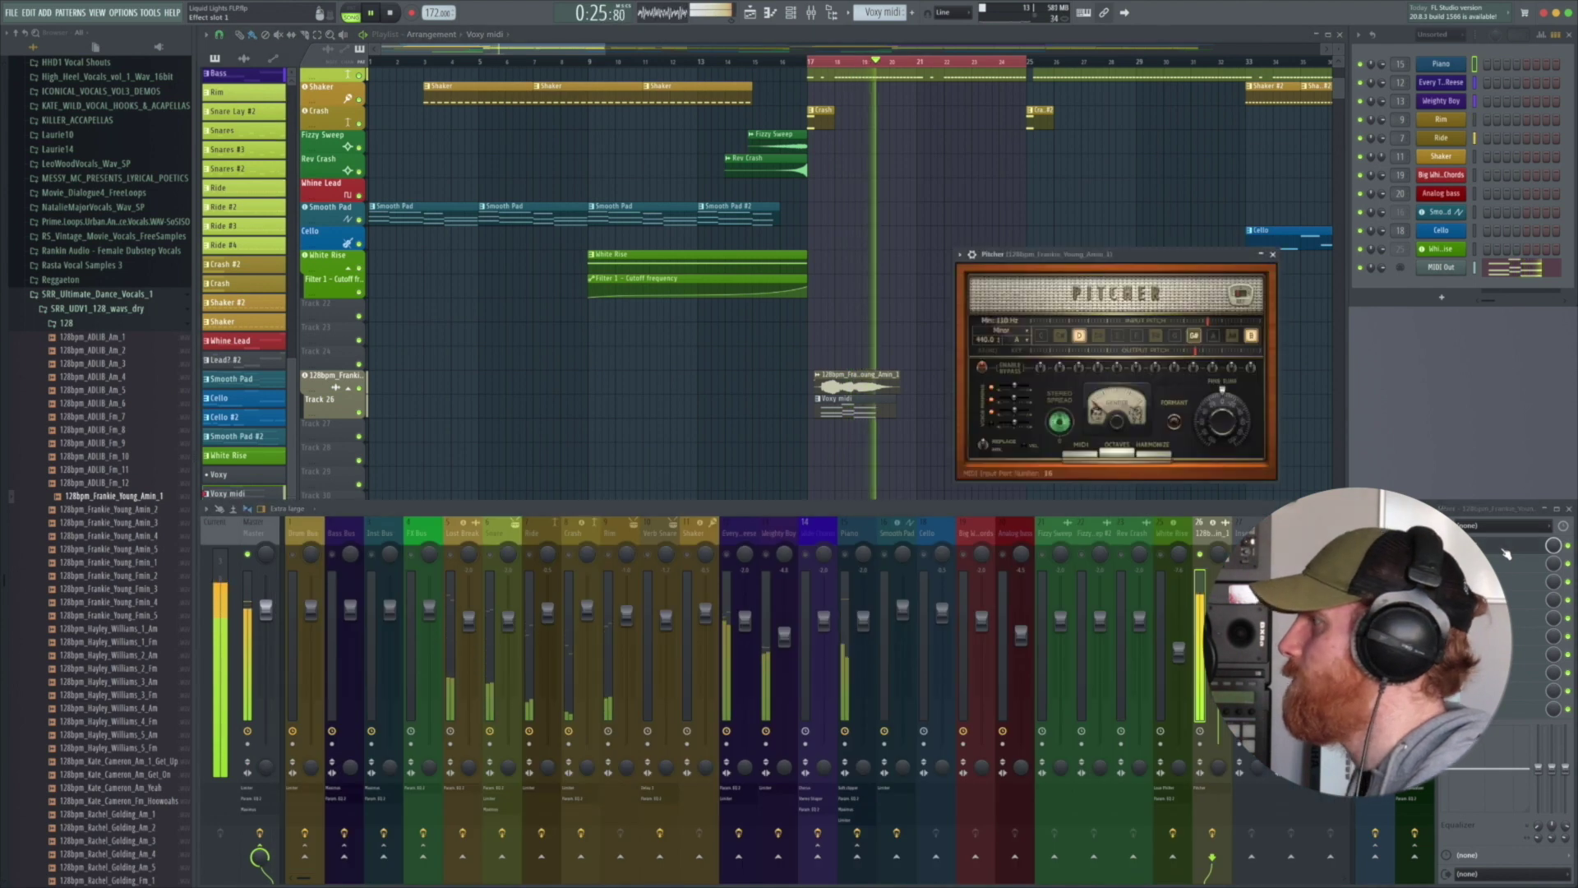
key("space")
key("space")
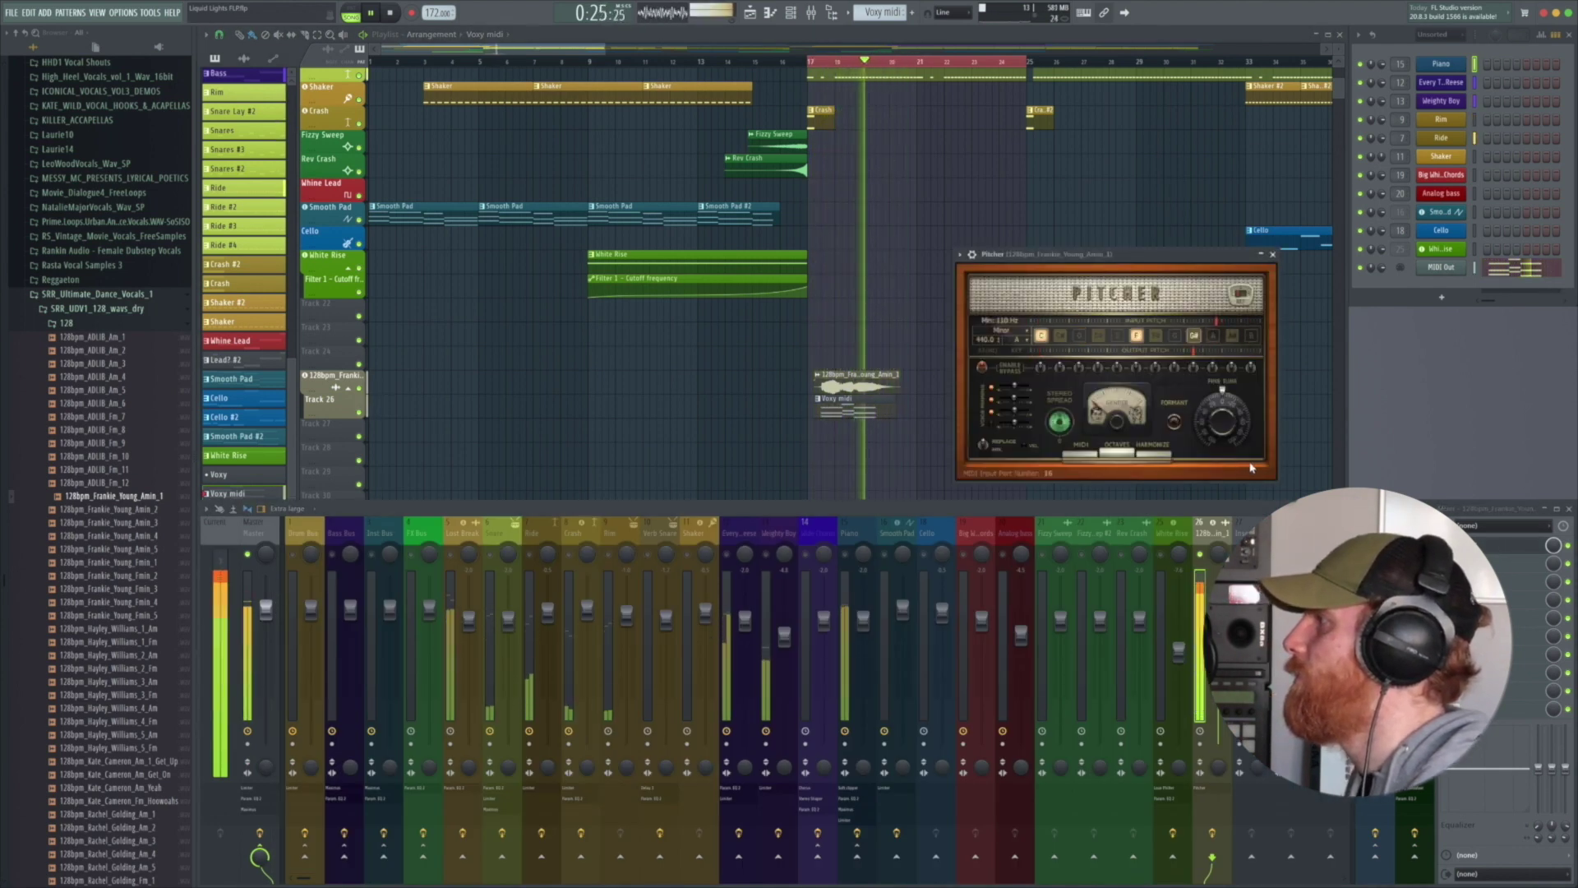
Step: Toggle Pitcher's note bypass switches, bypassing G, and play the section to hear the harmonised vocal
key("space")
left_click(1213, 336)
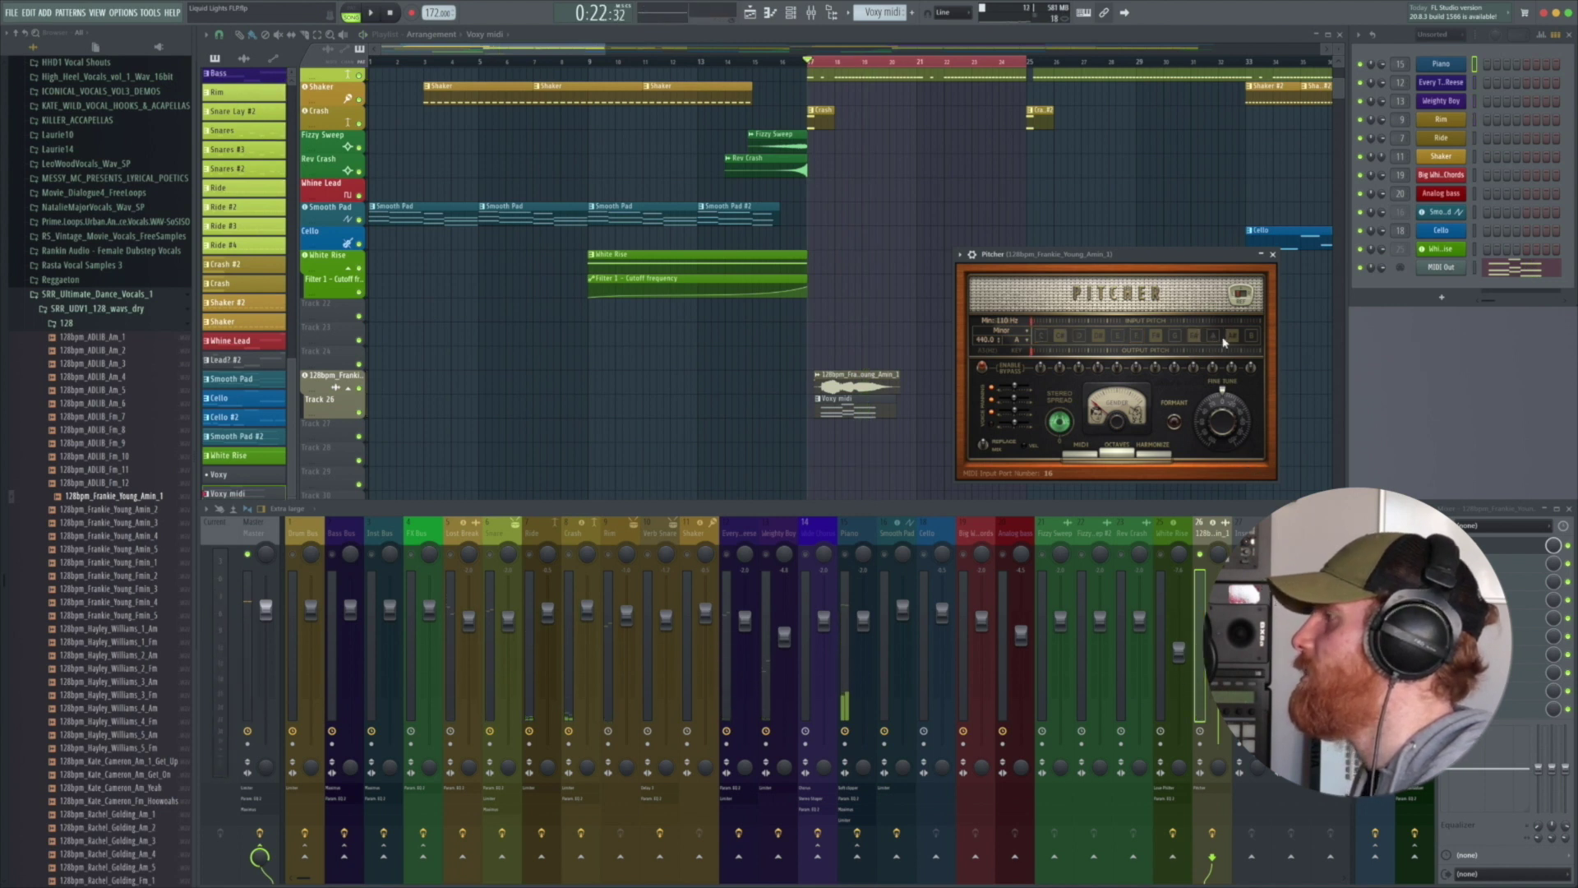
left_click(1250, 369)
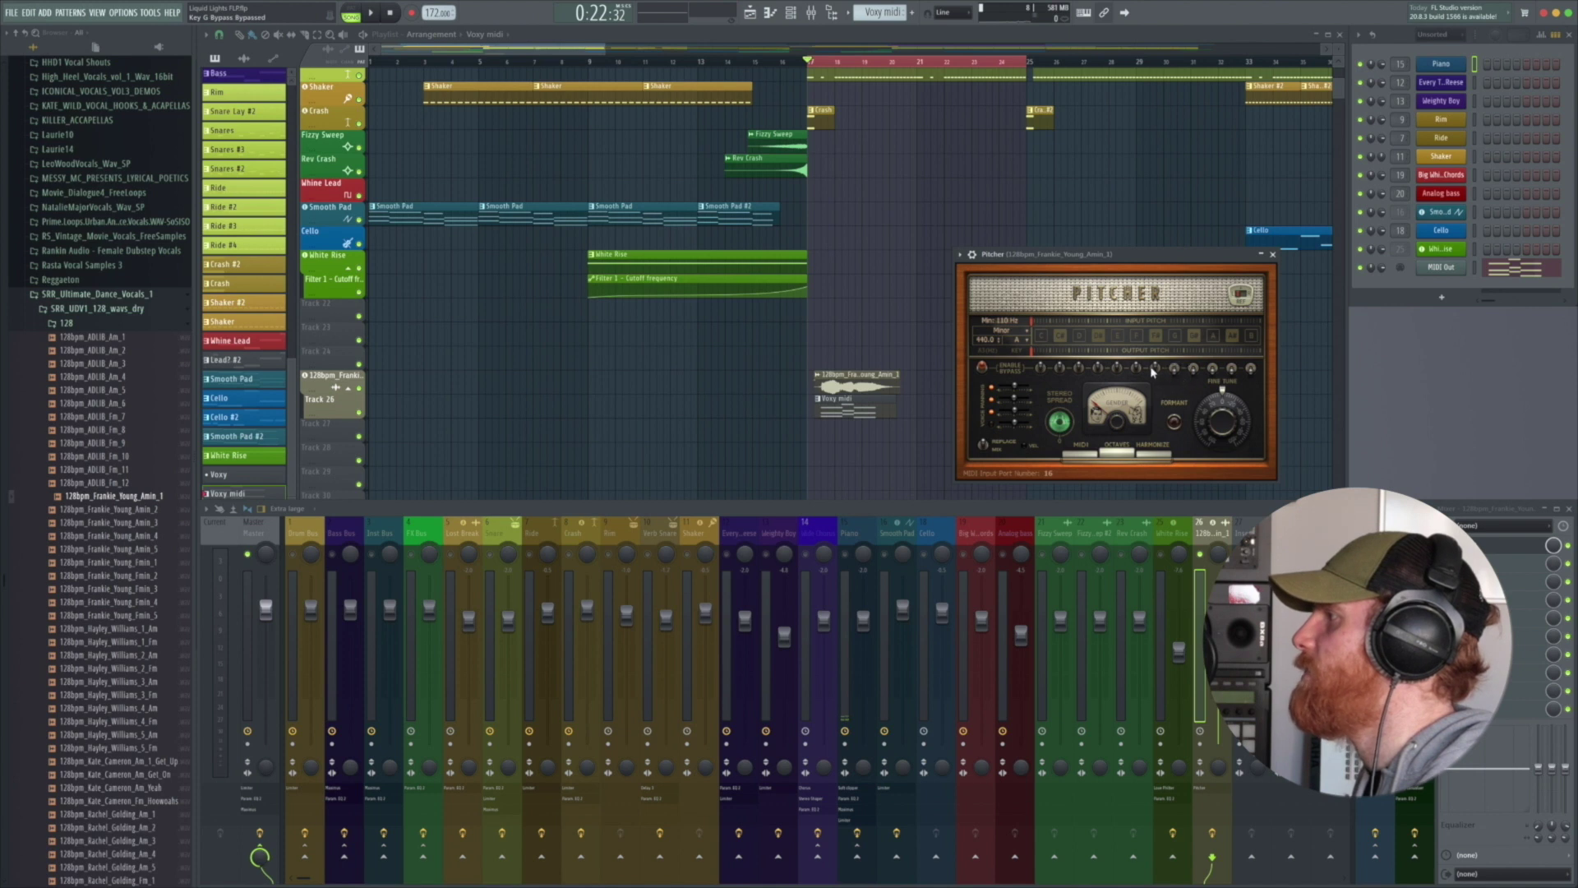
key("space")
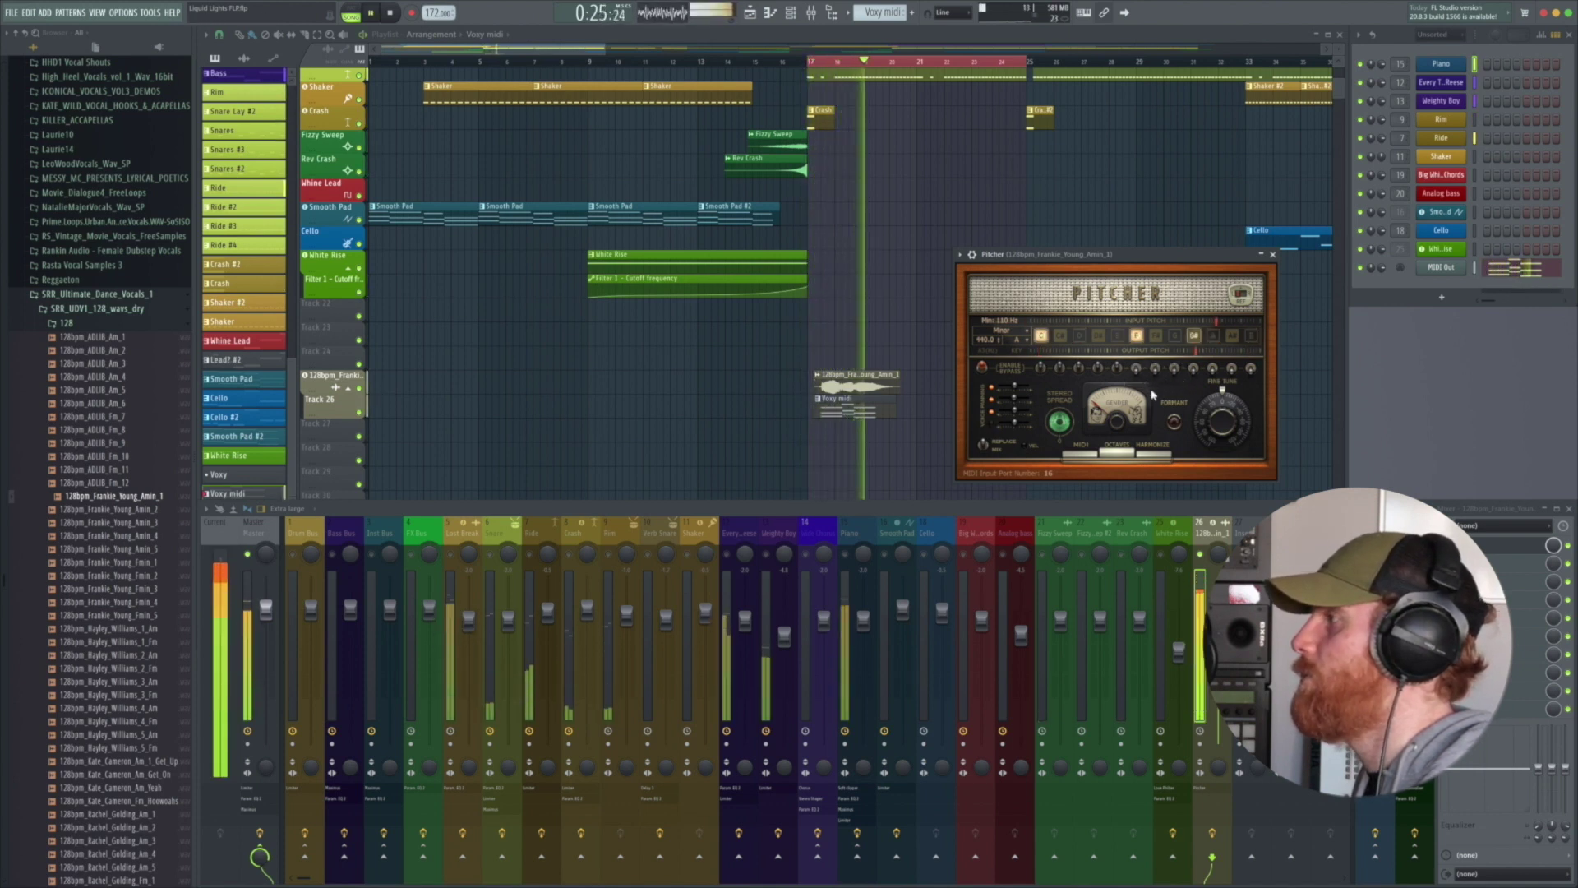
key("space")
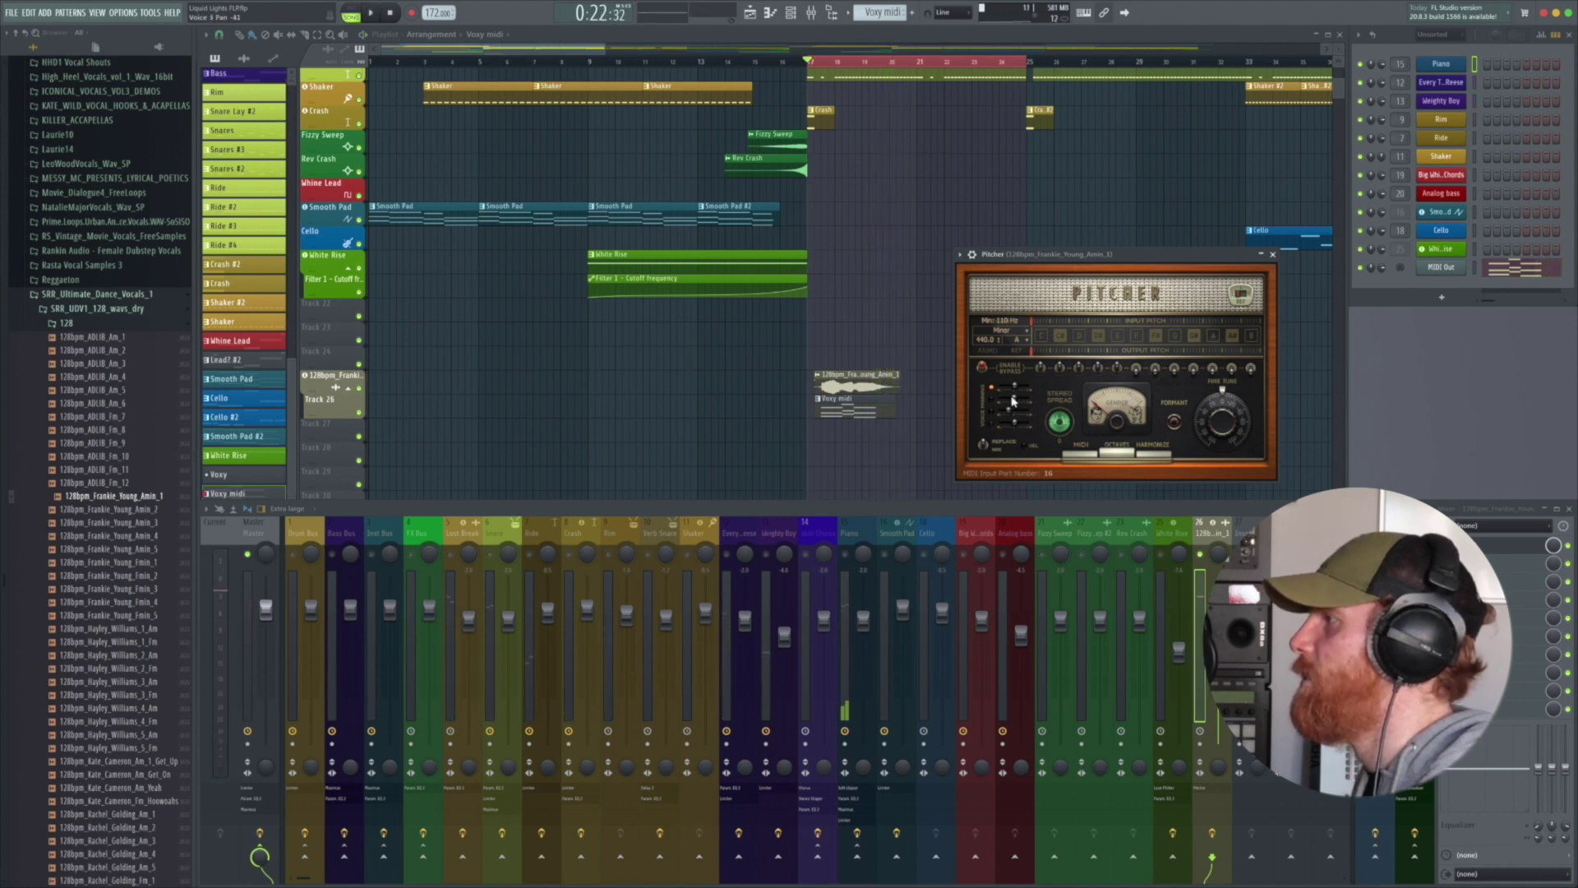
Step: Switch off Harmonize in Pitcher and compare the Octaves setting on and off while the section plays
key("space")
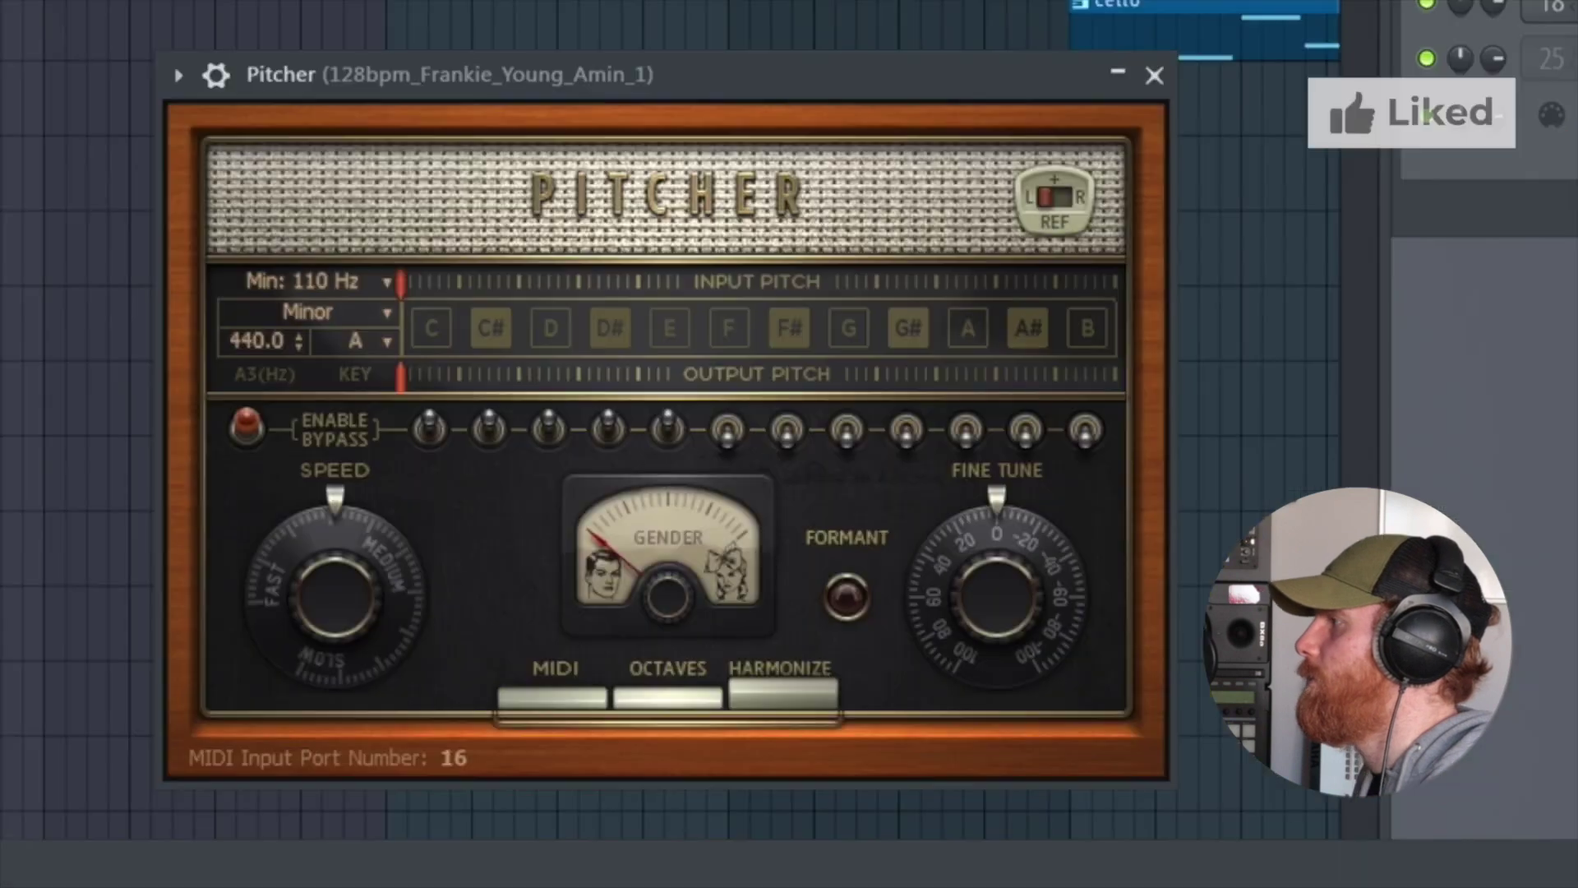
left_click(565, 688)
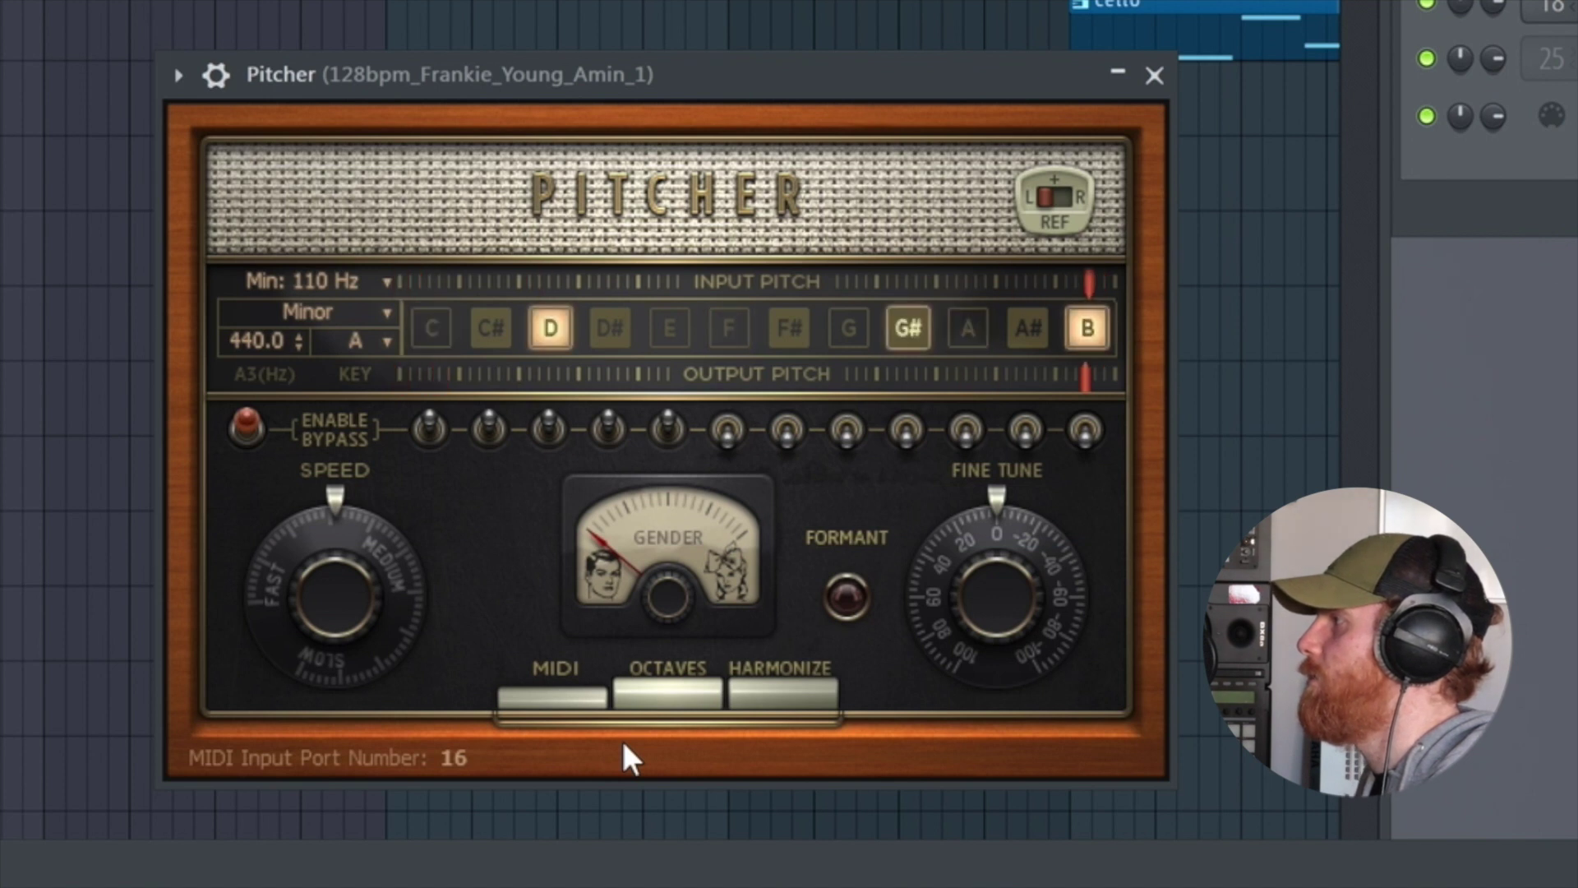
left_click(662, 687)
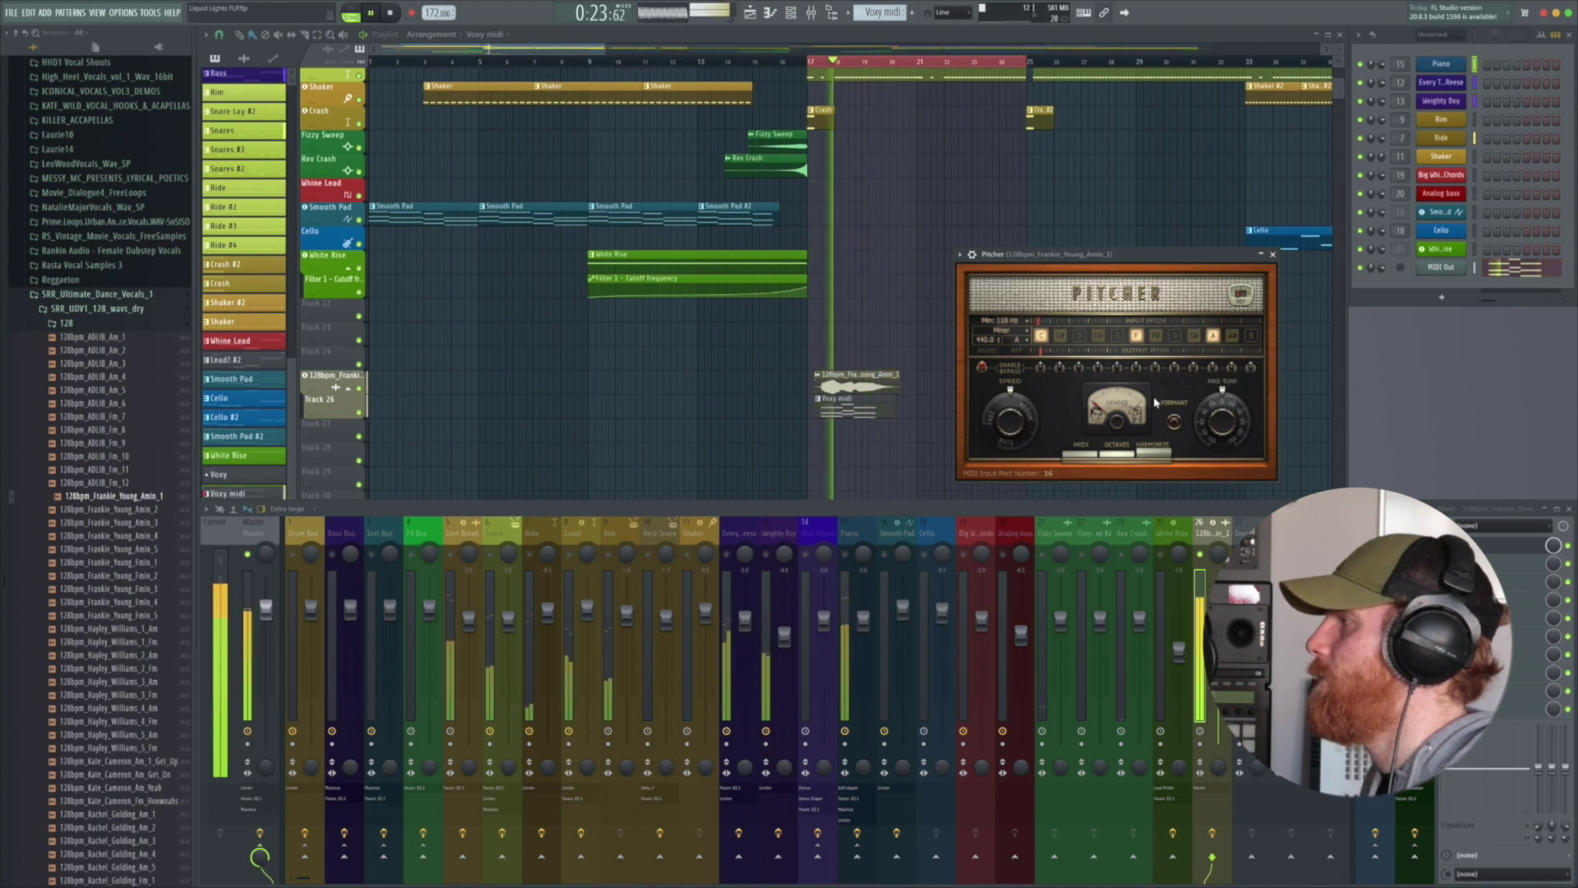
key("space")
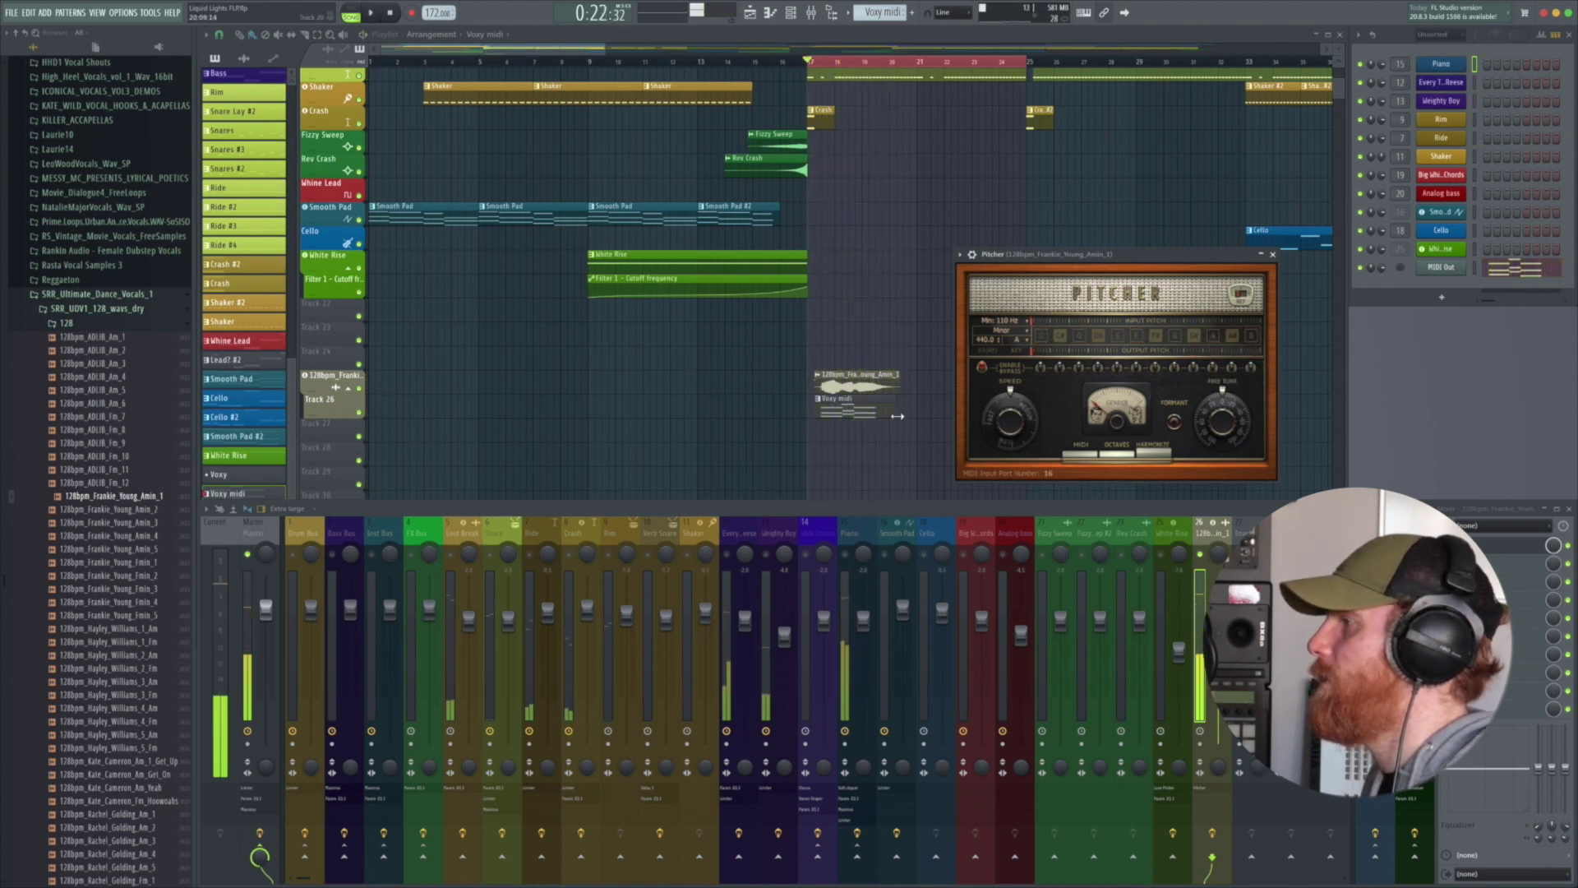
Step: Delete the Voxy midi clip from the playlist and move the vocal clip back to the start of bar 17
key("Escape")
right_click(871, 409)
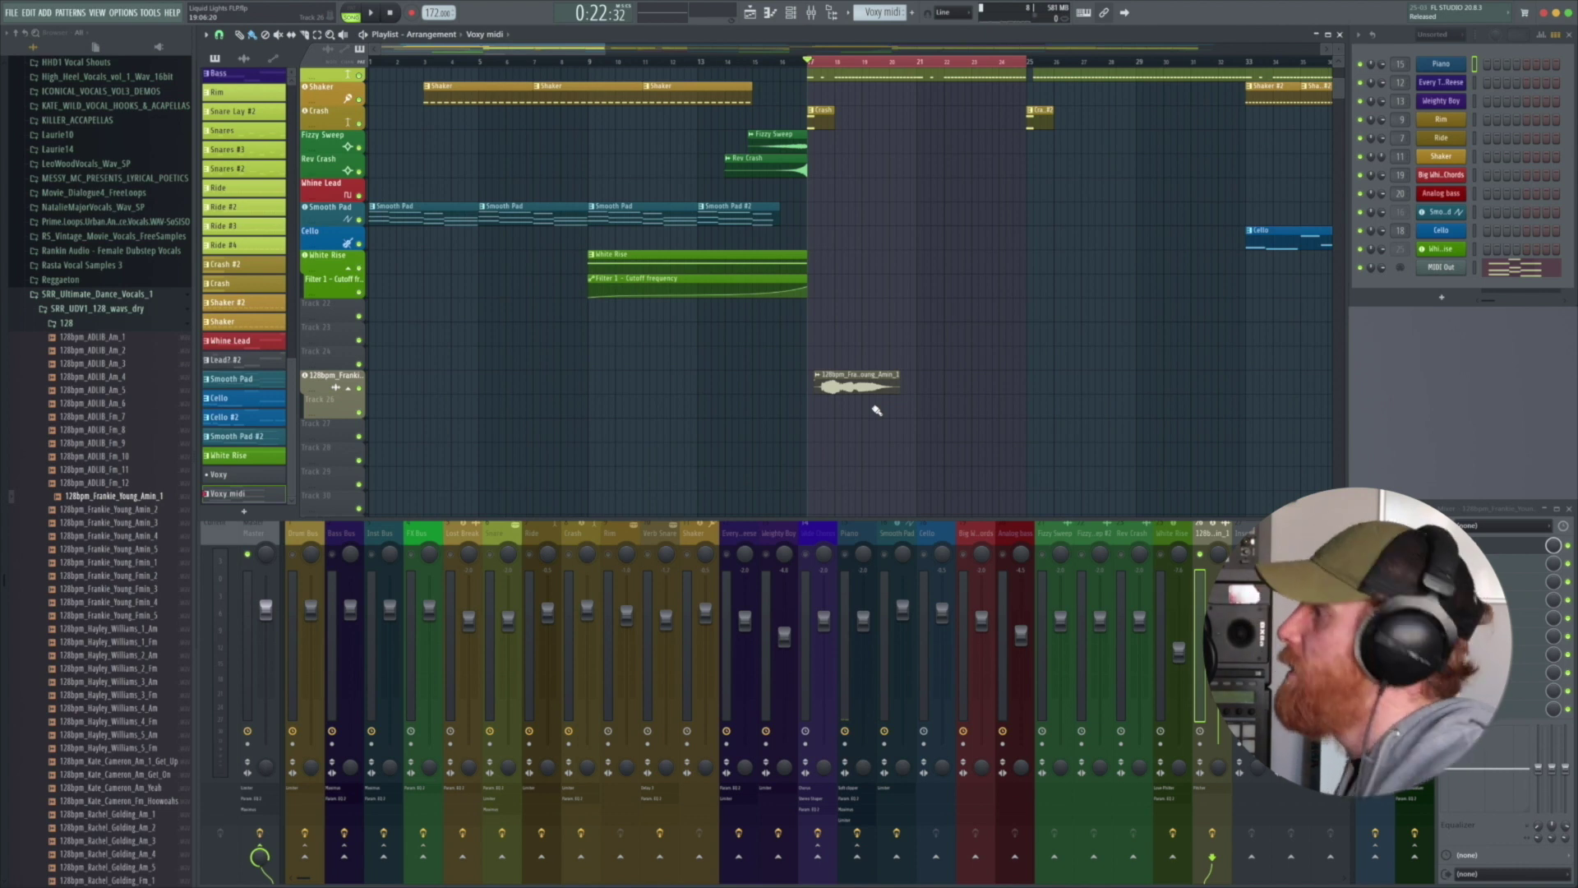
scroll(876, 410, "down", 1)
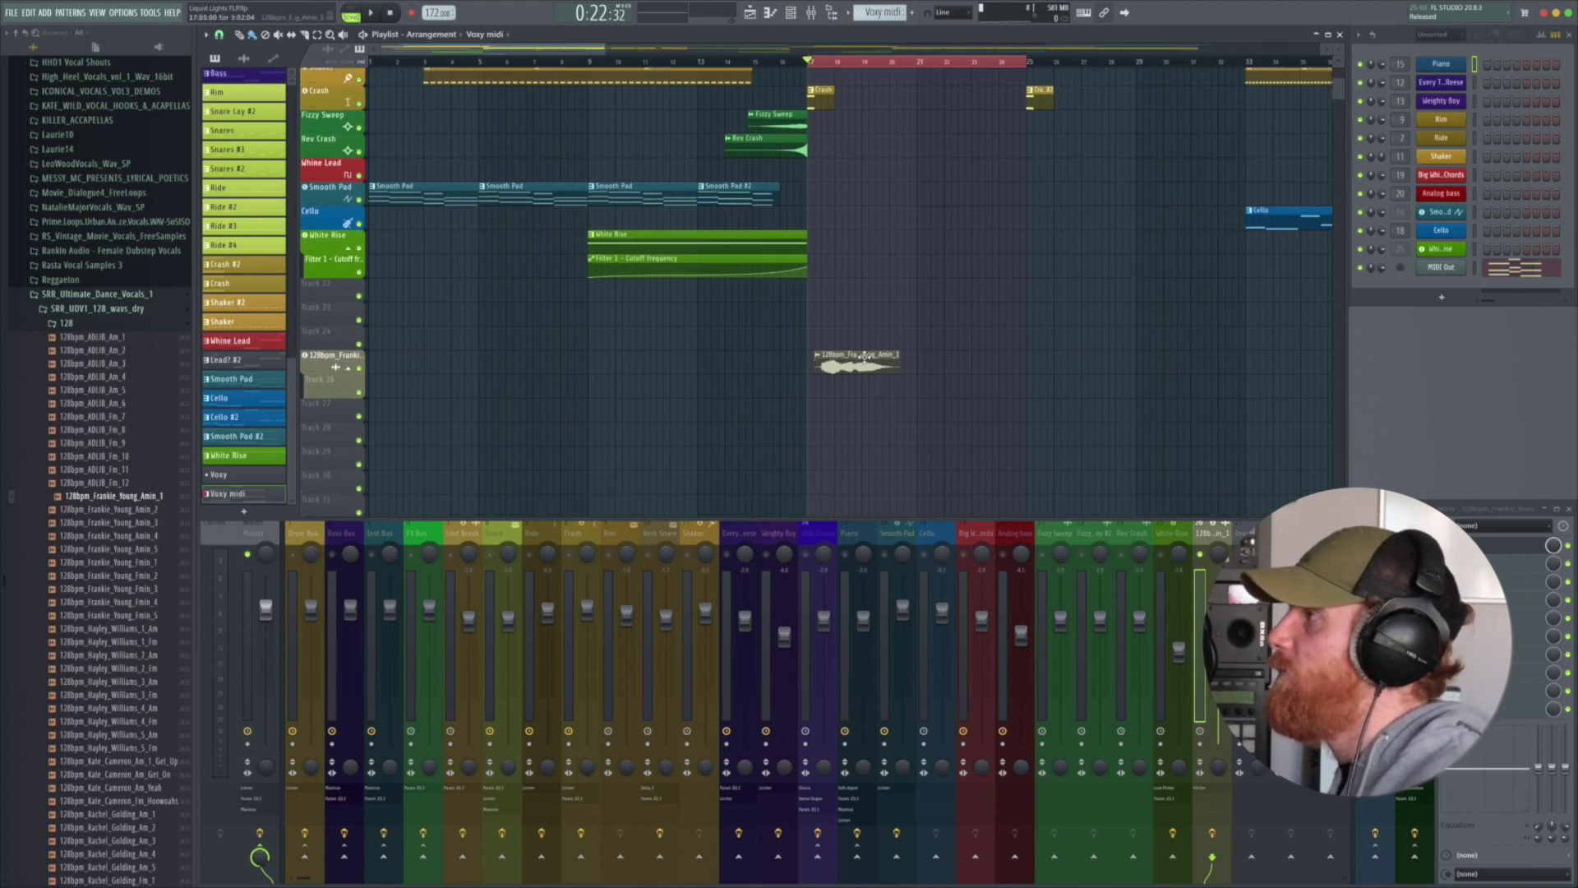
left_click_drag(863, 355, 857, 355)
Step: Turn off MIDI control in Pitcher and limit its notes to C, A and B while auditioning the vocal
left_click(1492, 551)
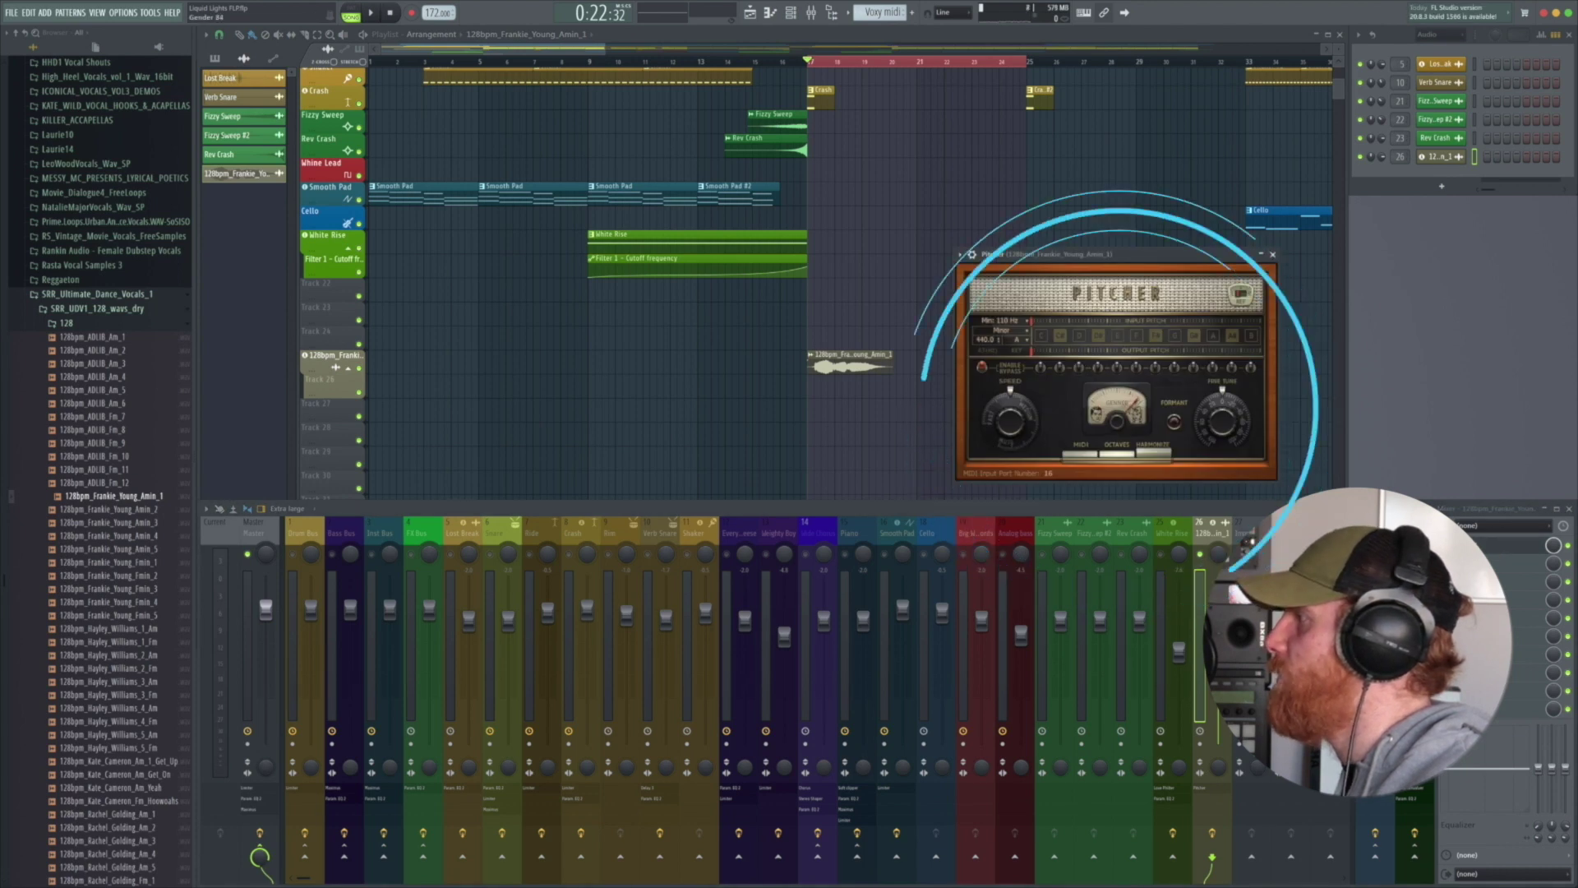
key("space")
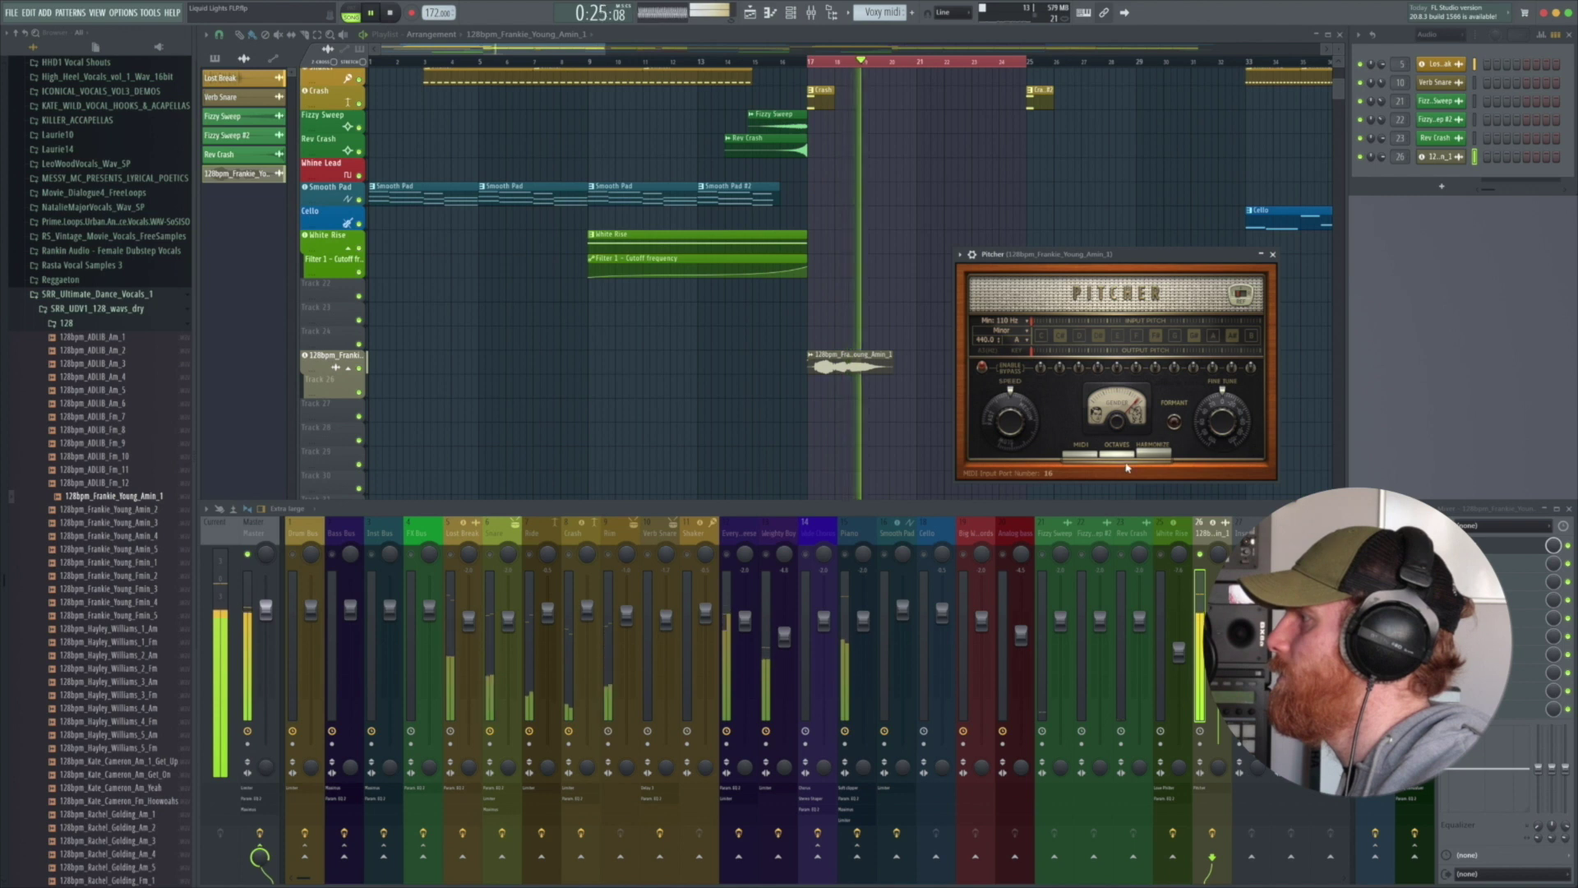
key("space")
key("space")
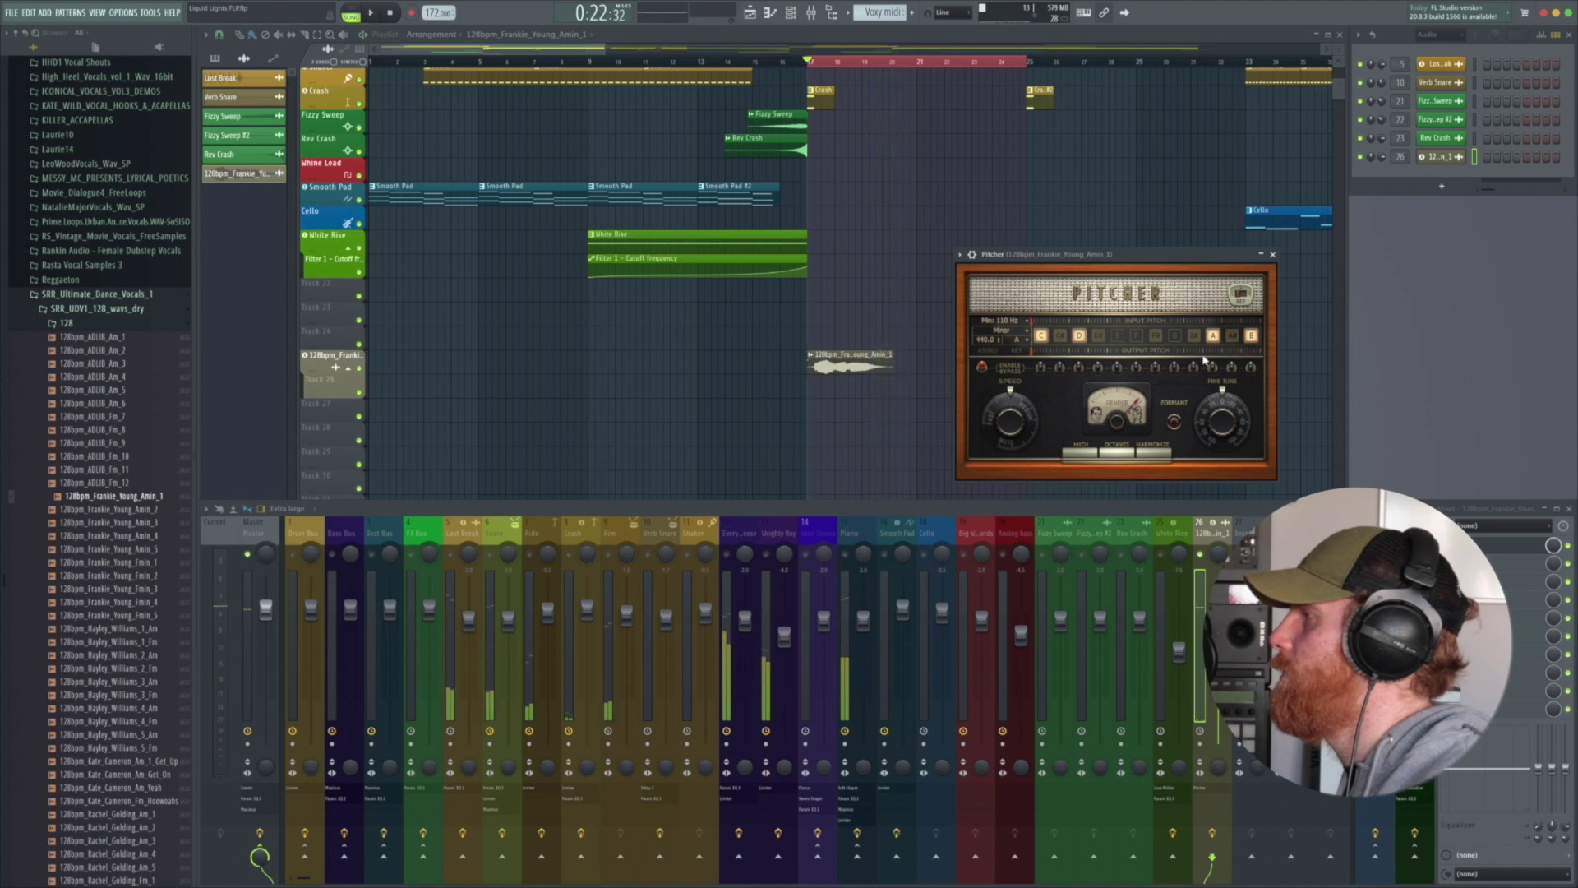
key("space")
key("space")
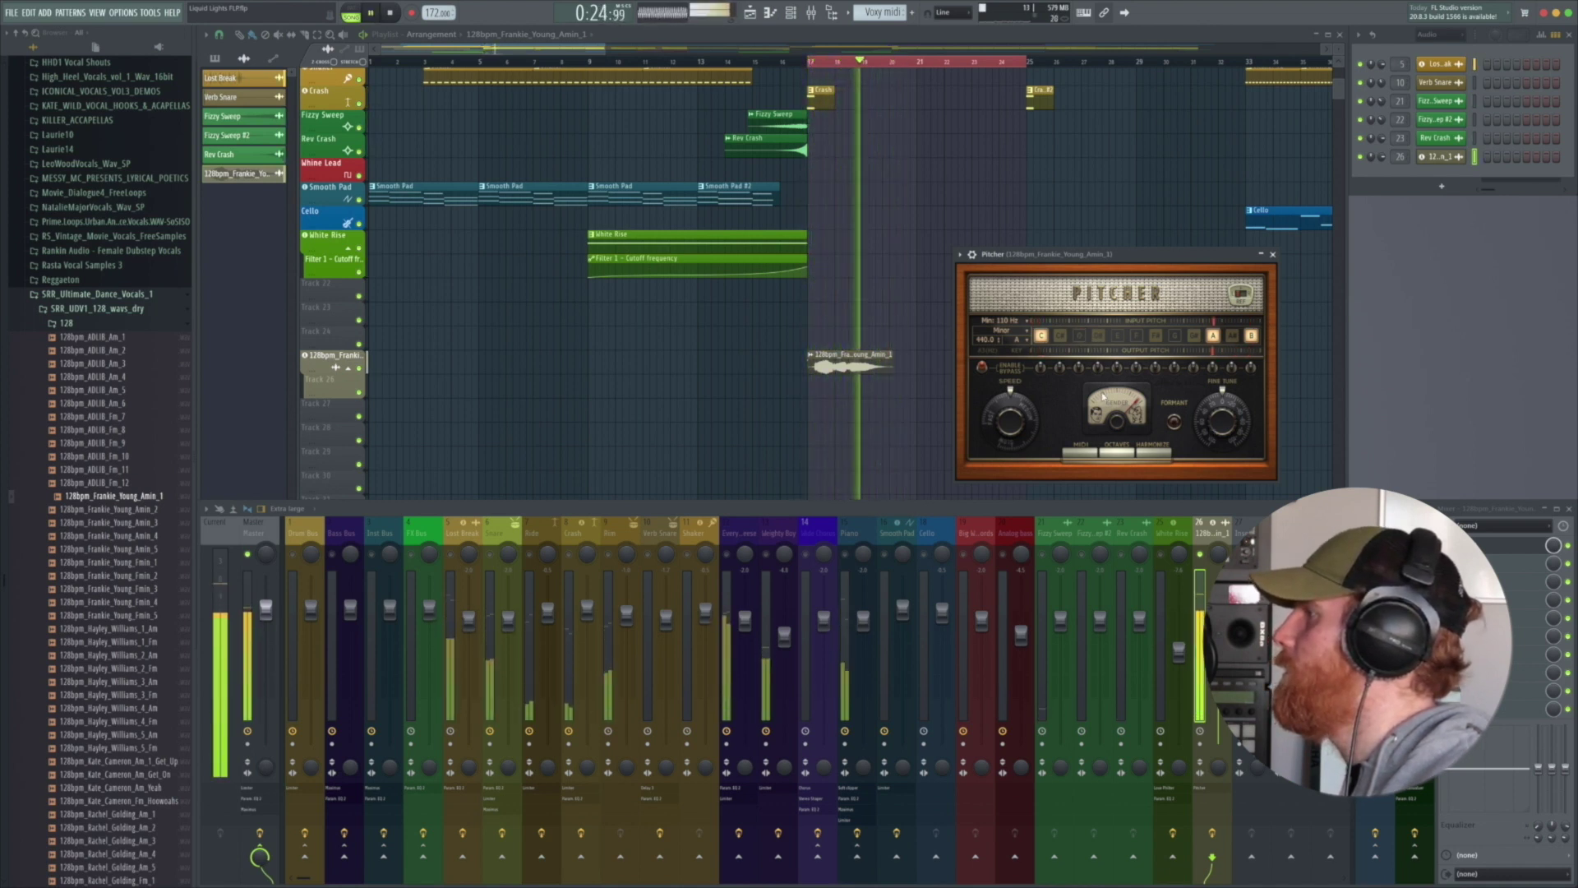
key("space")
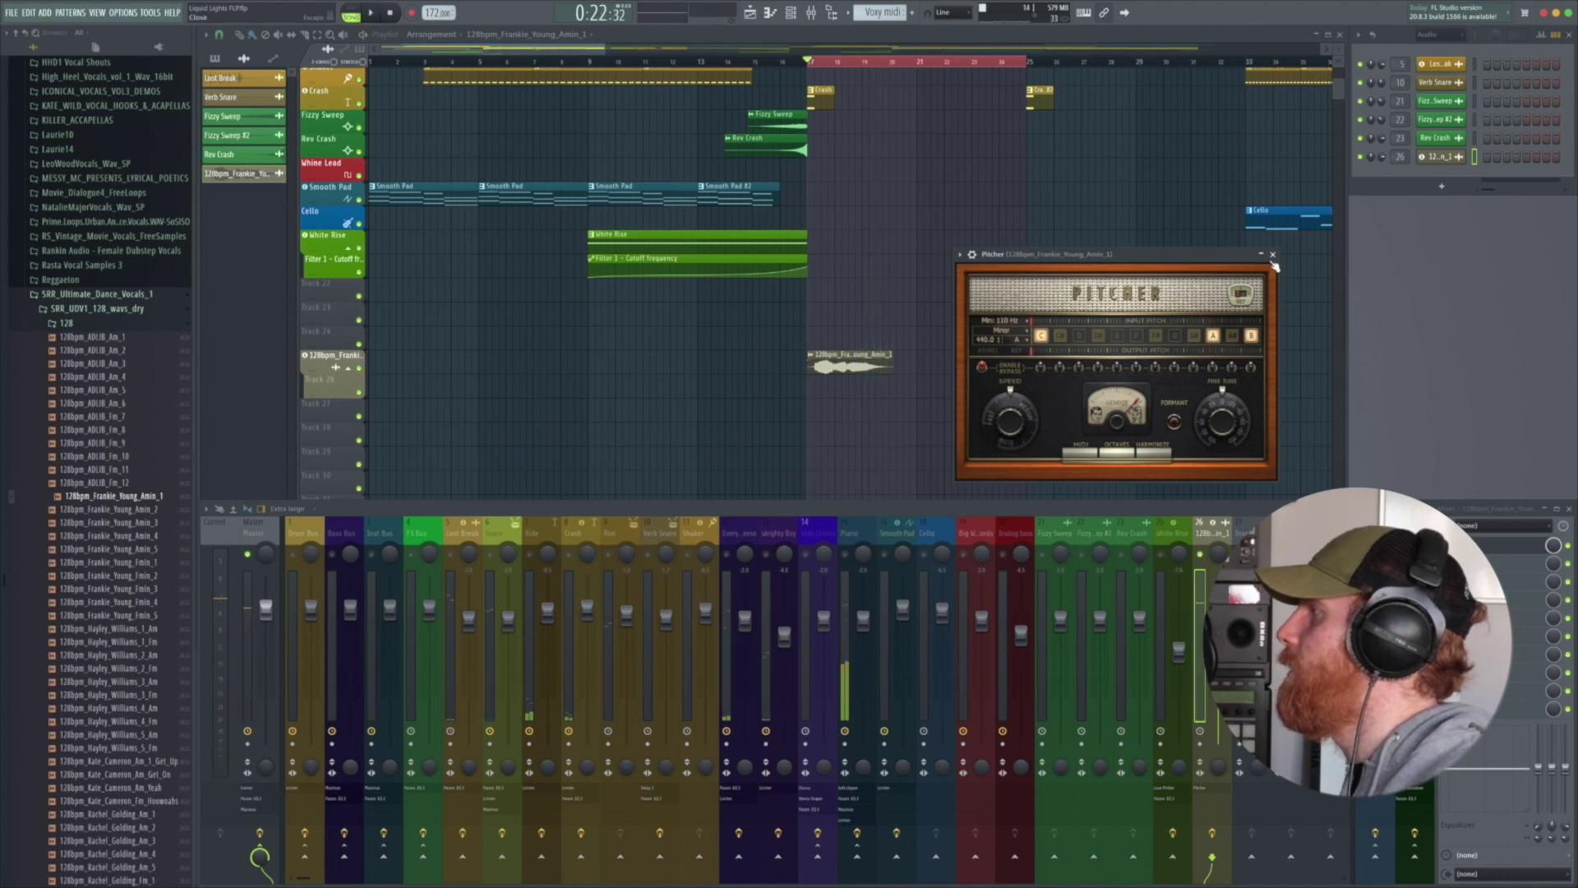
Step: Close Pitcher, bring the full mix back in and route the vocal's mixer channel to the two effect send channels
left_click(1272, 254)
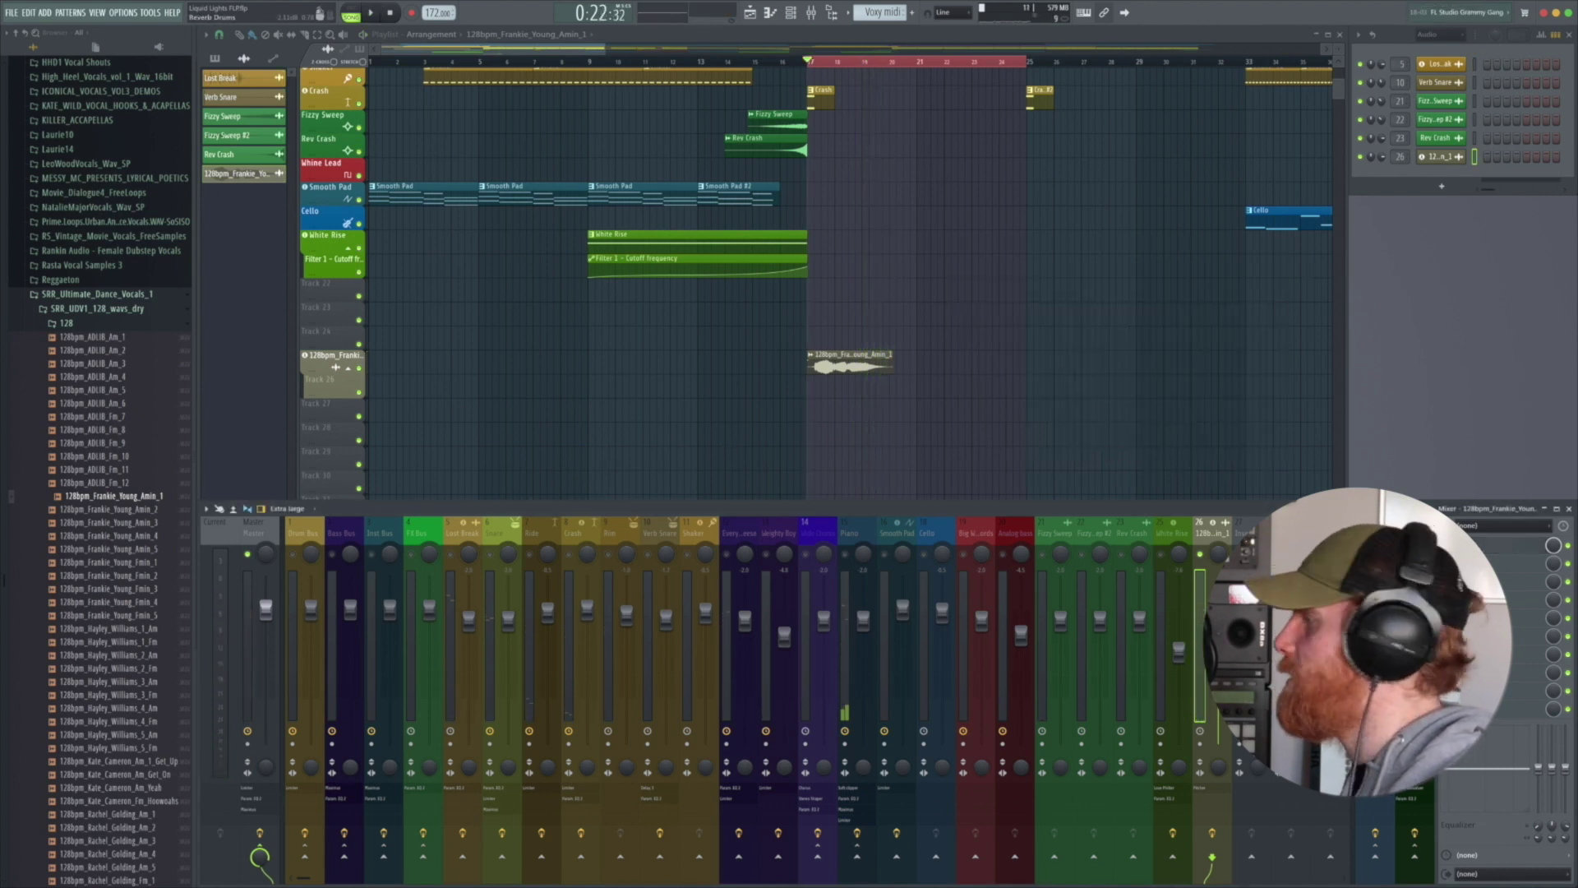
key("space")
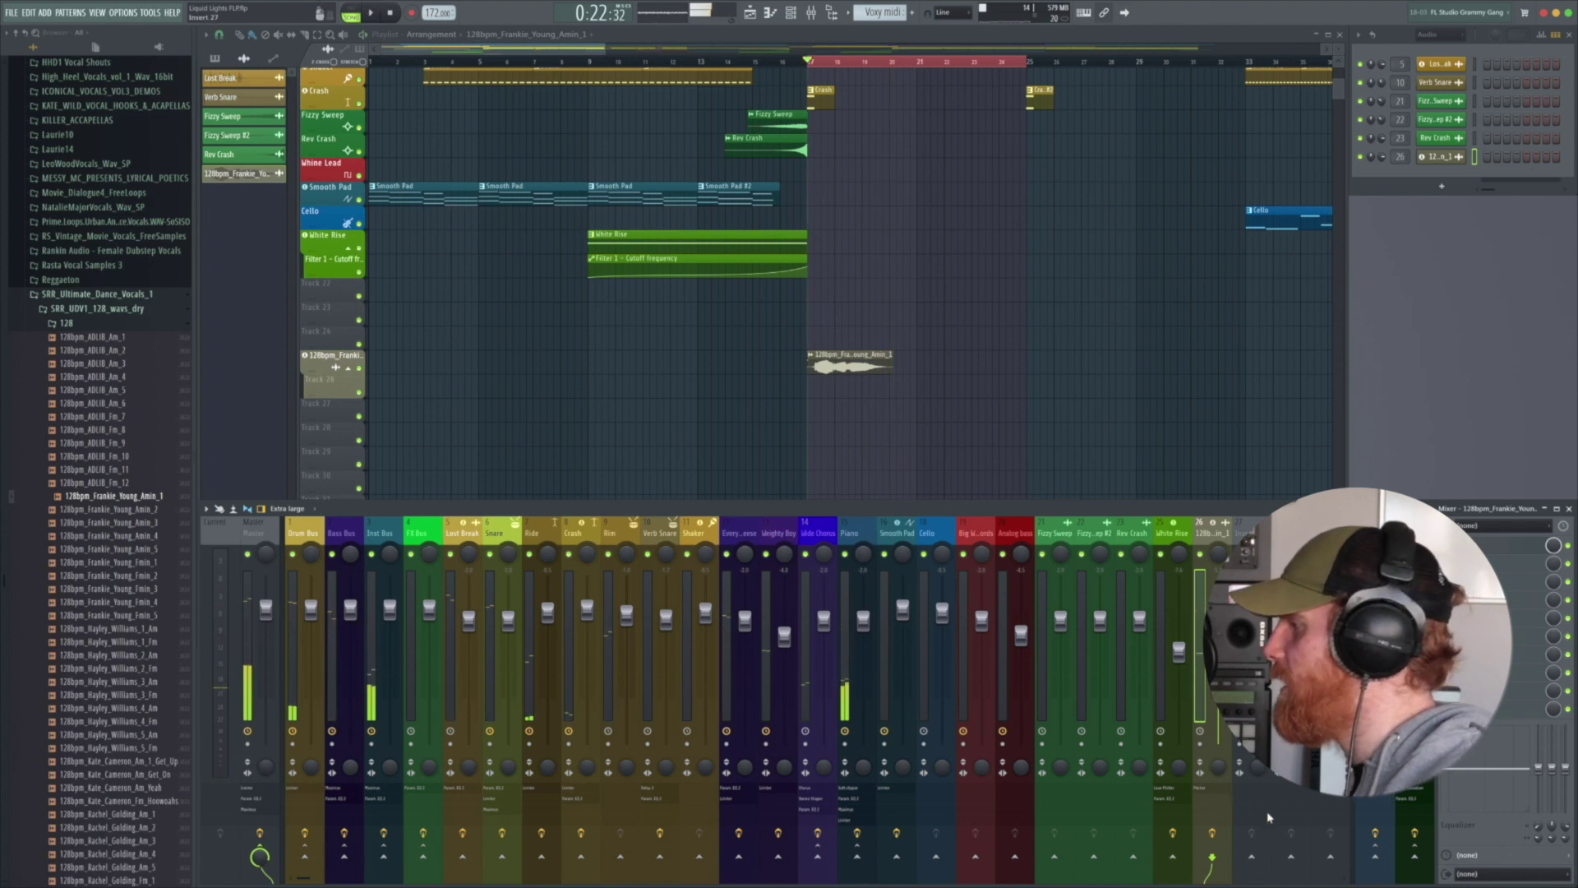
key("space")
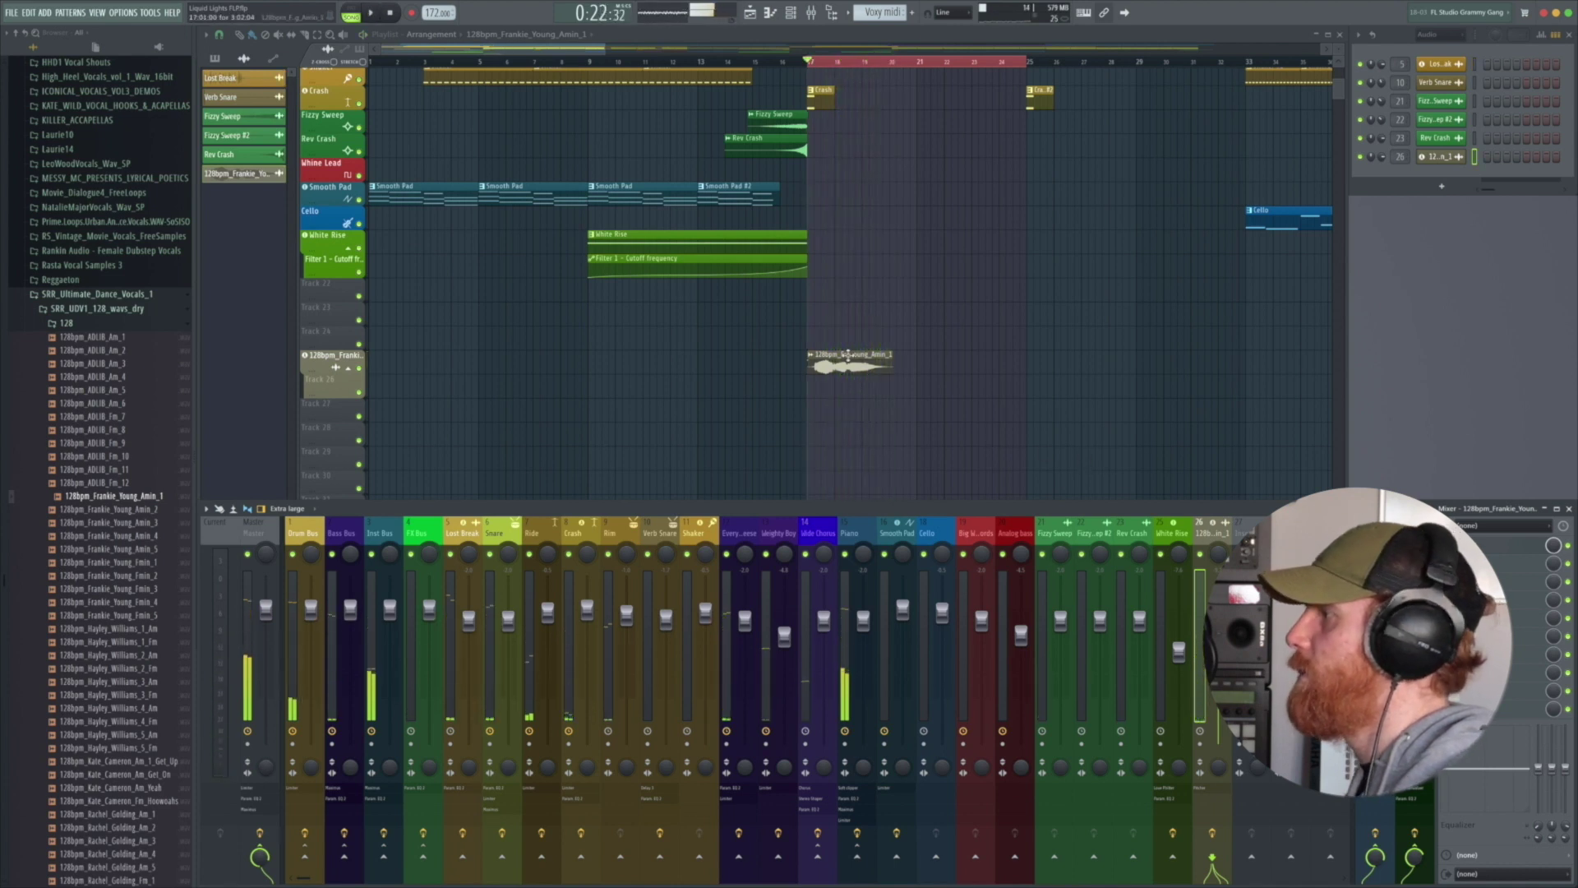
Step: Reopen Pitcher, enable Formant and adjust Gender while the section plays, and close the plugin
left_click(1486, 546)
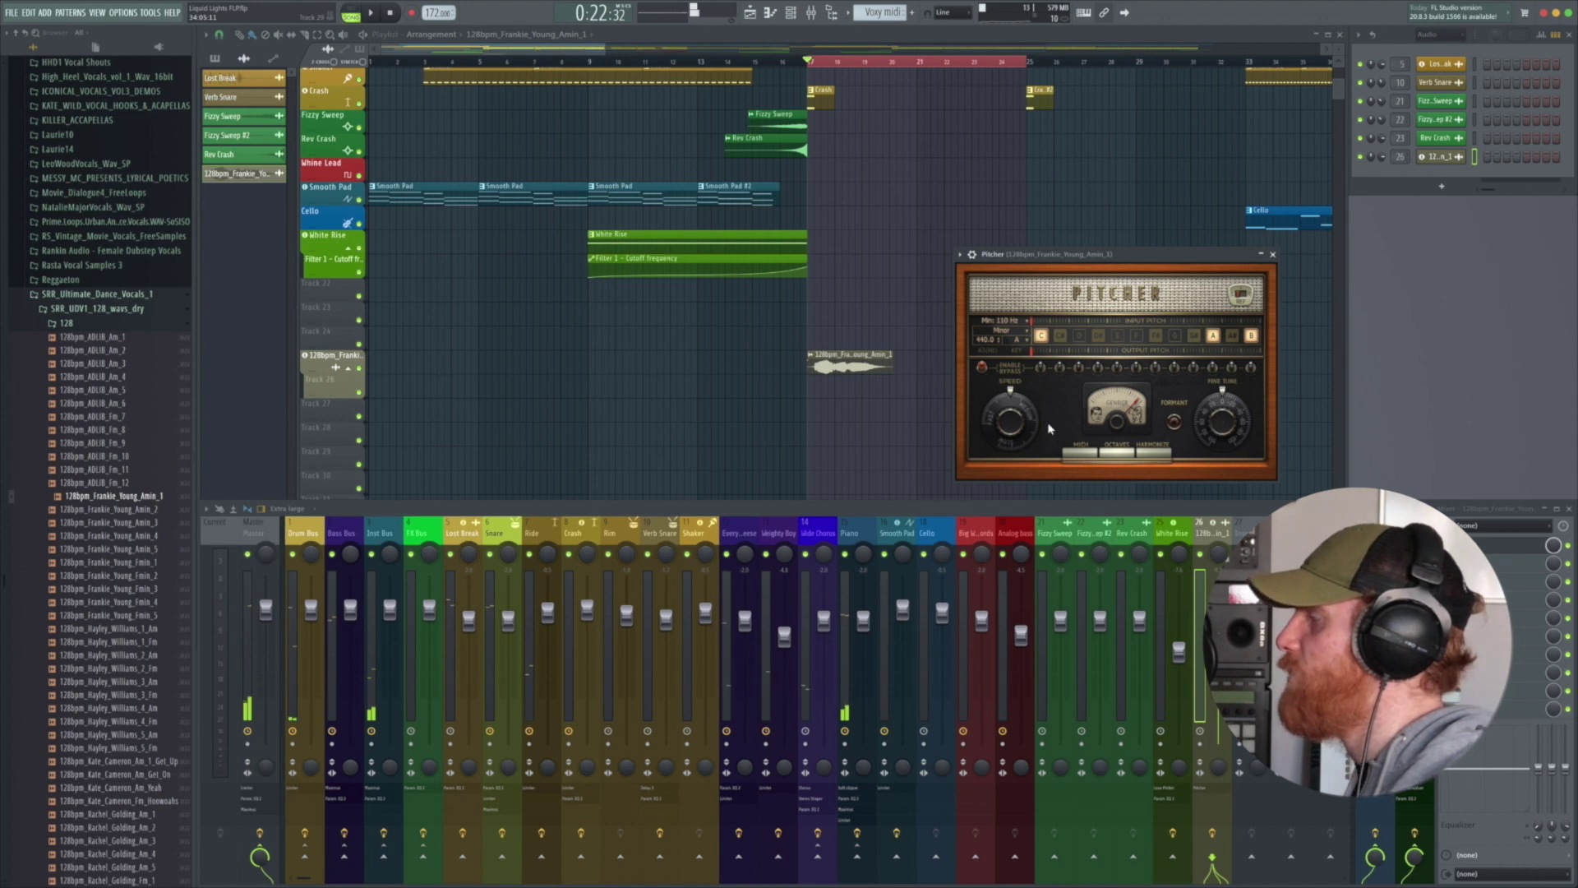
key("space")
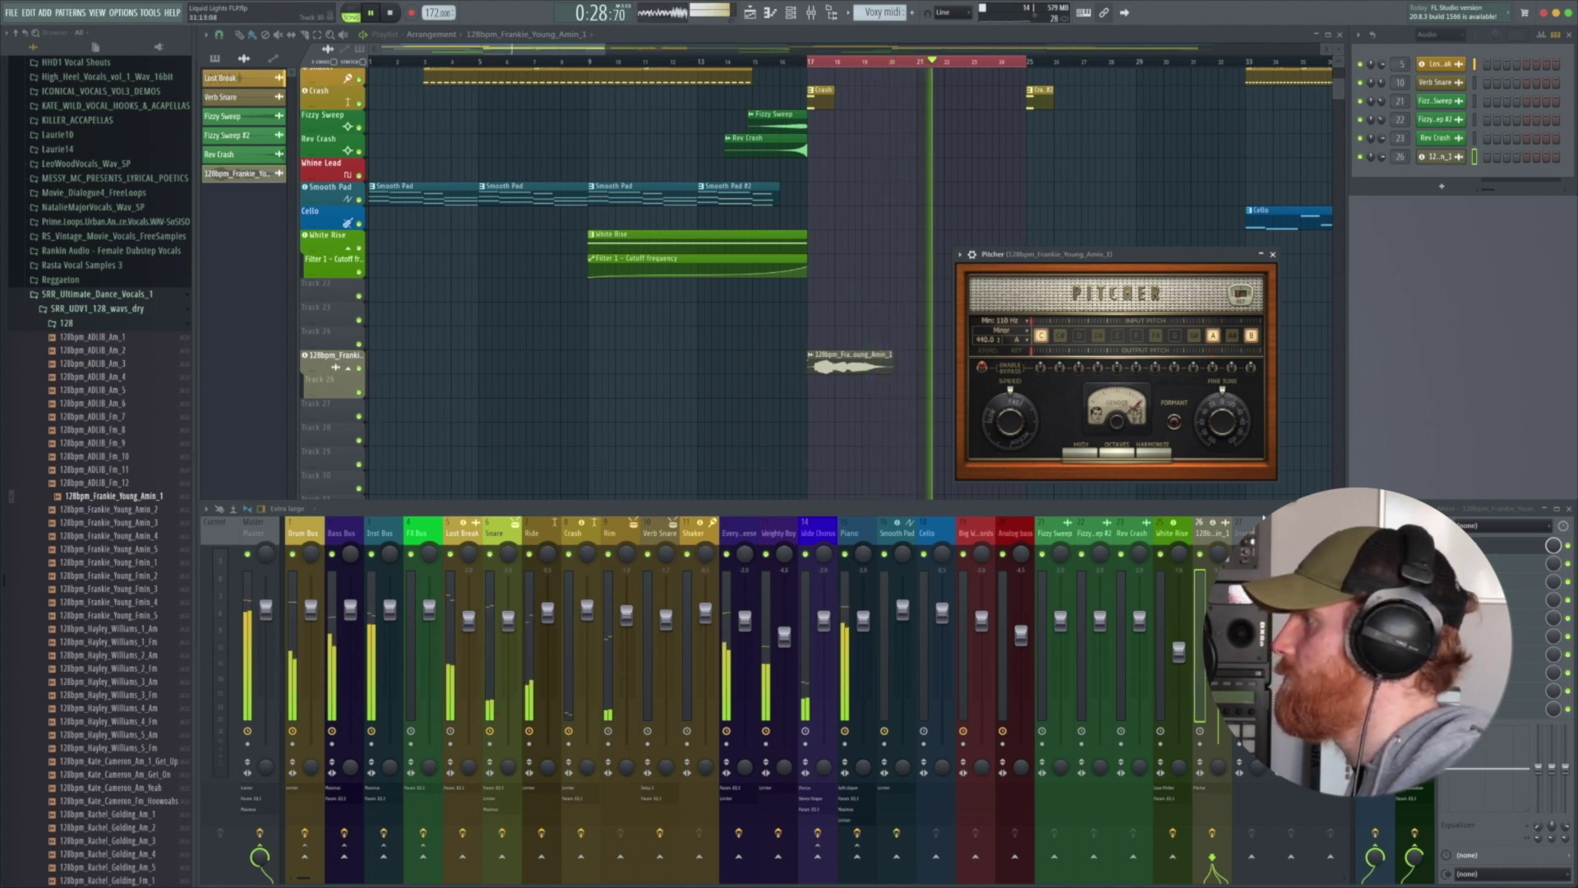
key("space")
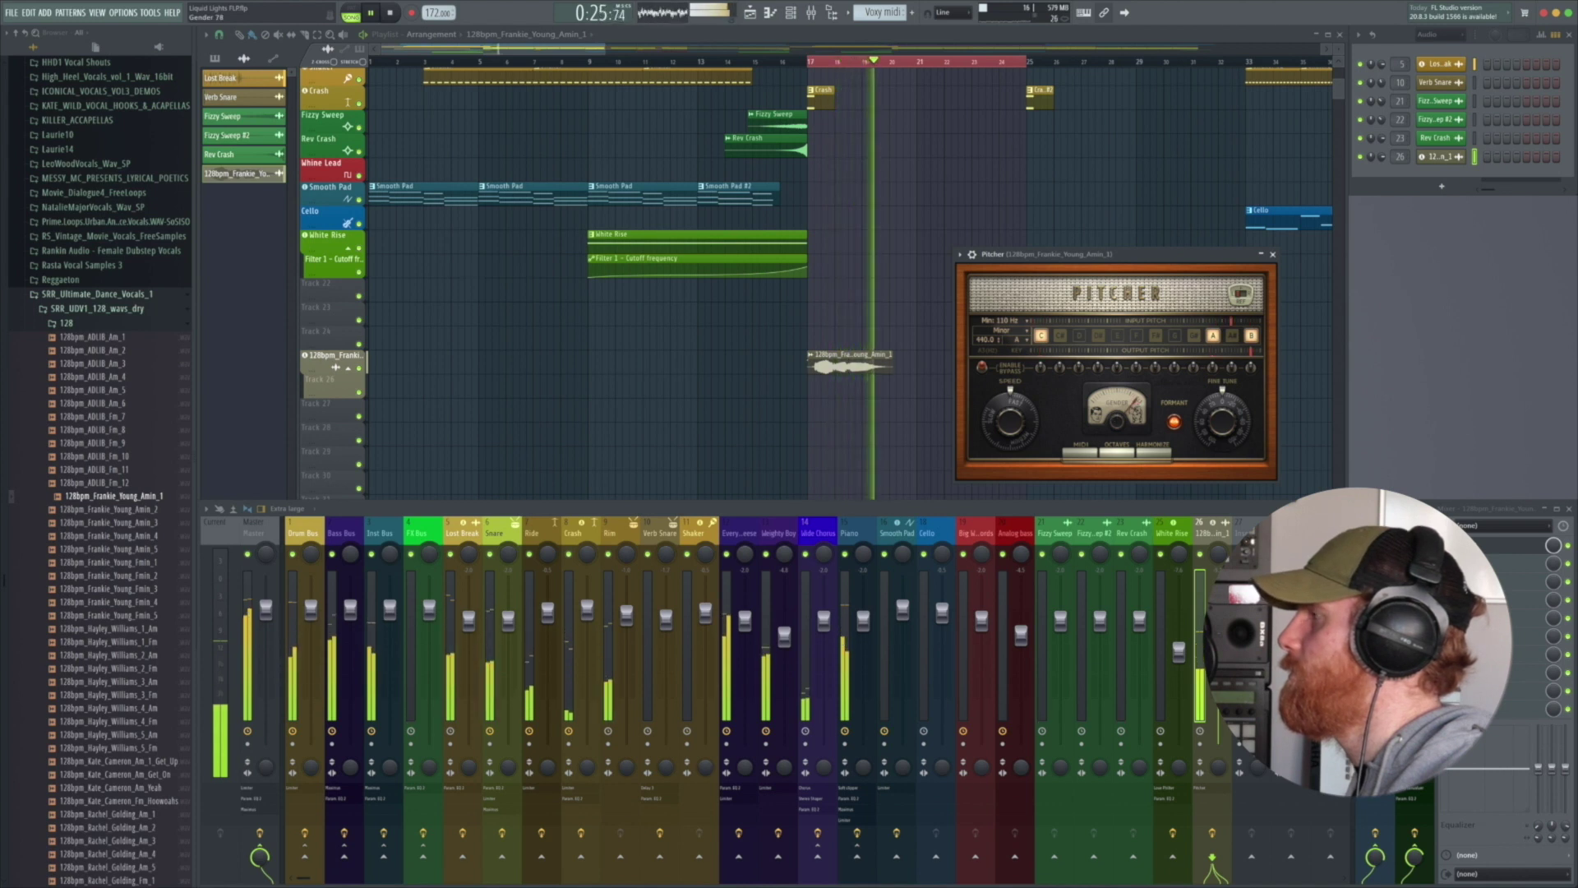
key("space")
key("space")
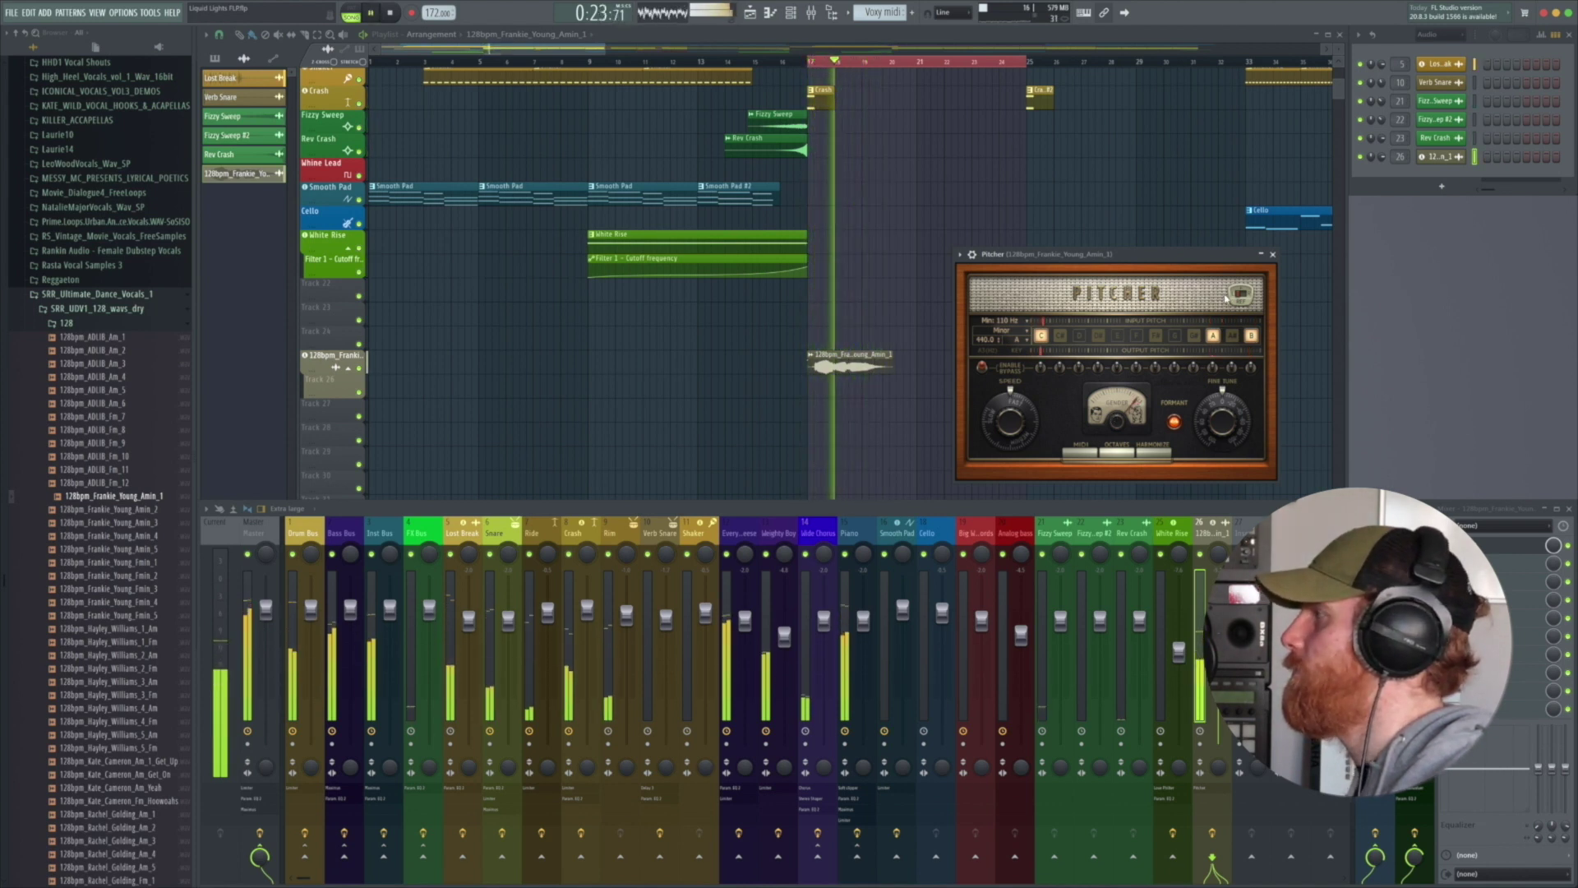
left_click(1272, 255)
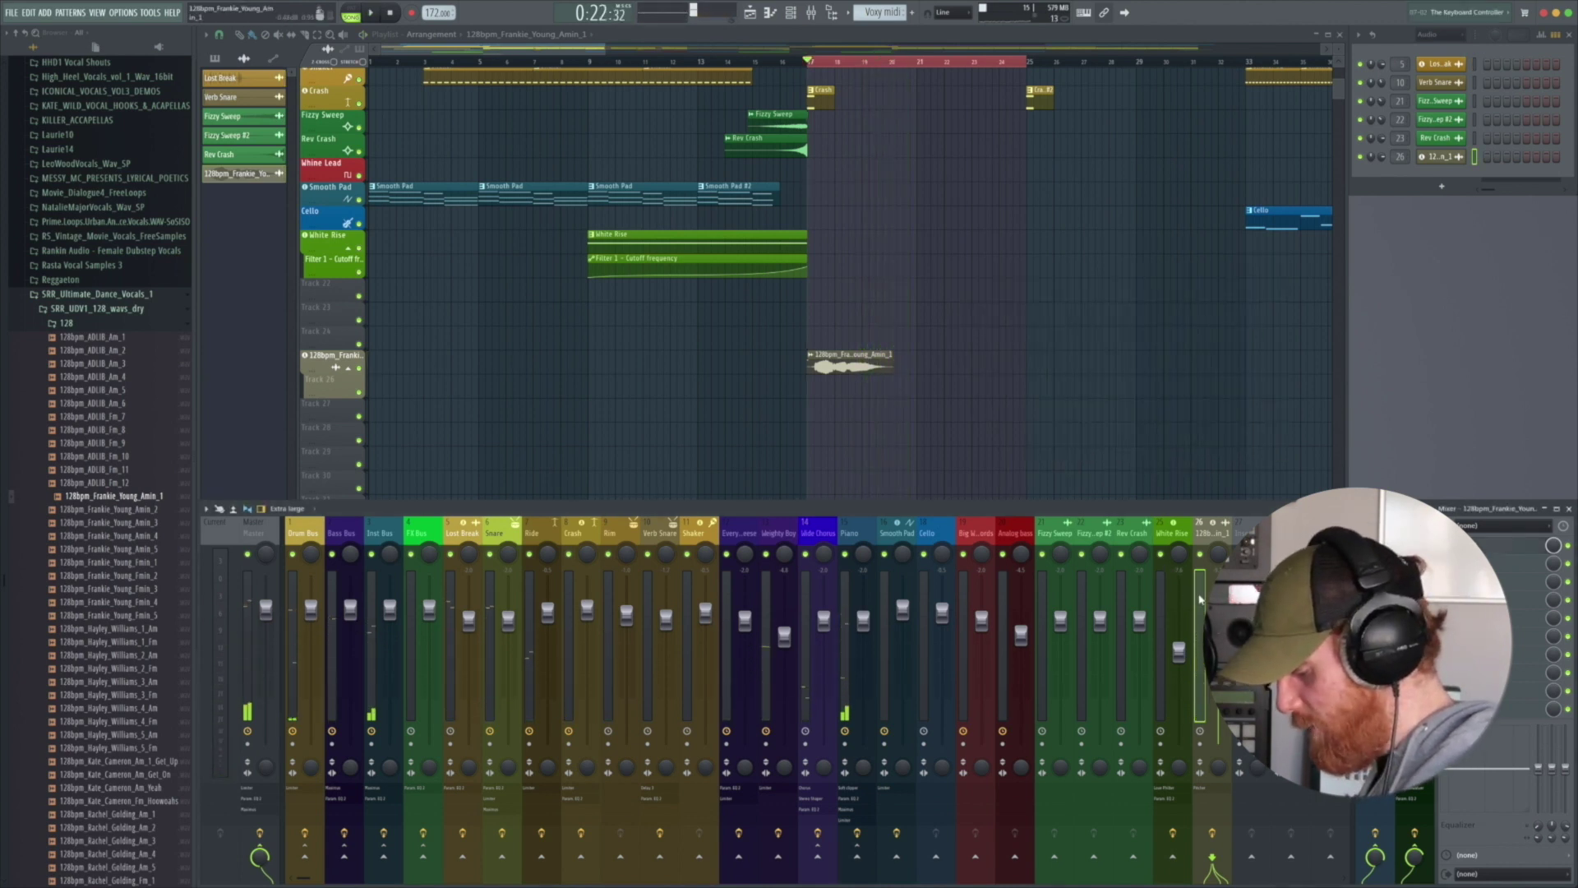
Step: Add Fruity Delay 3 after Pitcher on the vocal's mixer channel and look through its presets
key("F8")
type("del")
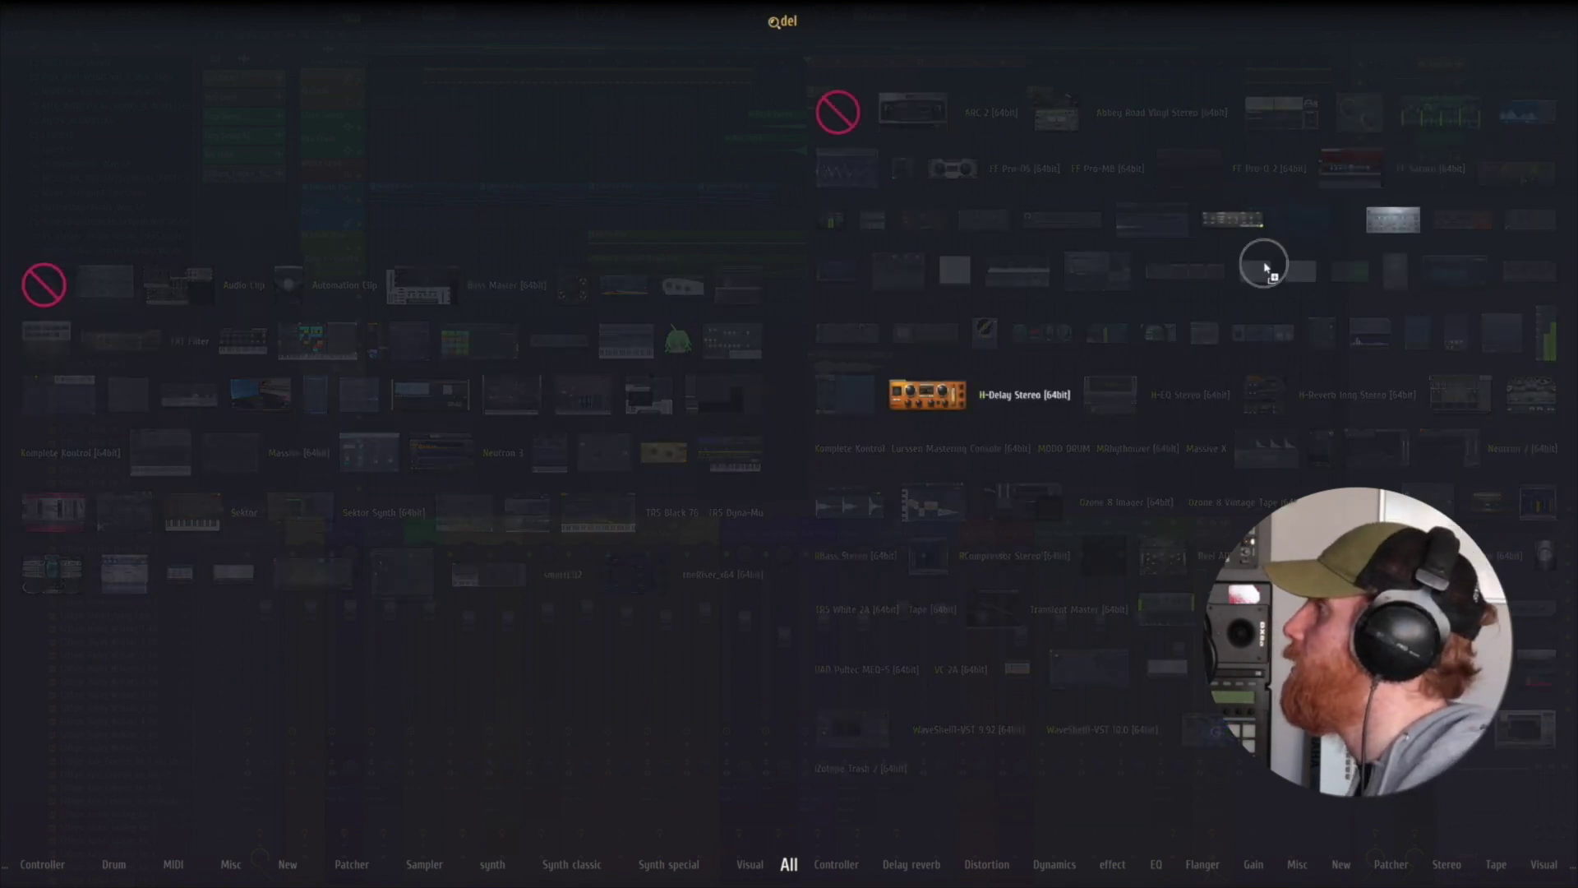
key("Return")
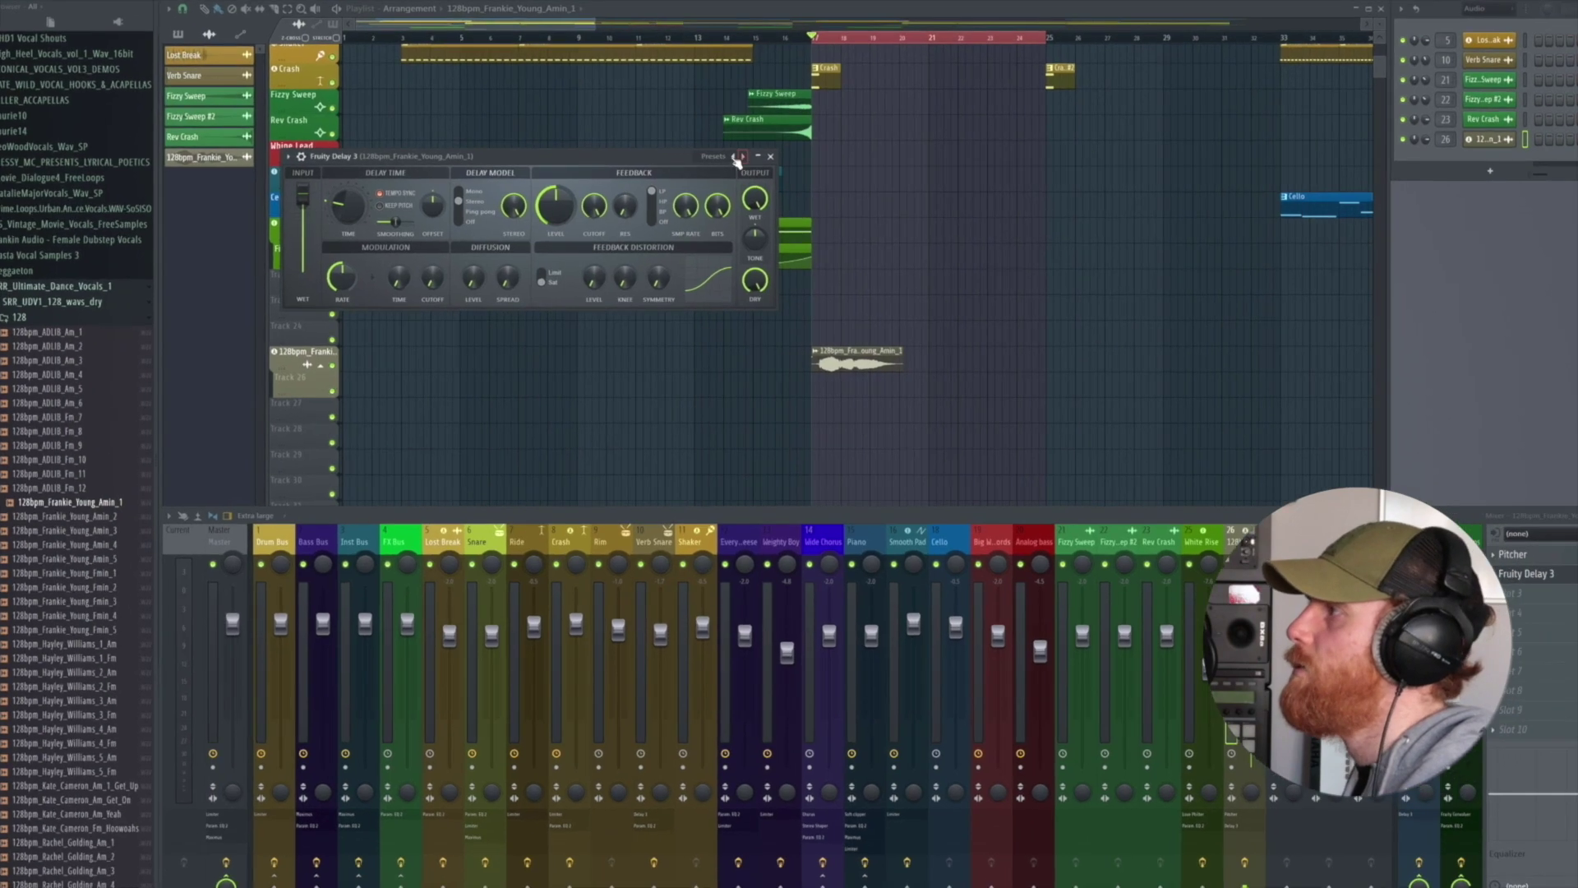
left_click(723, 173)
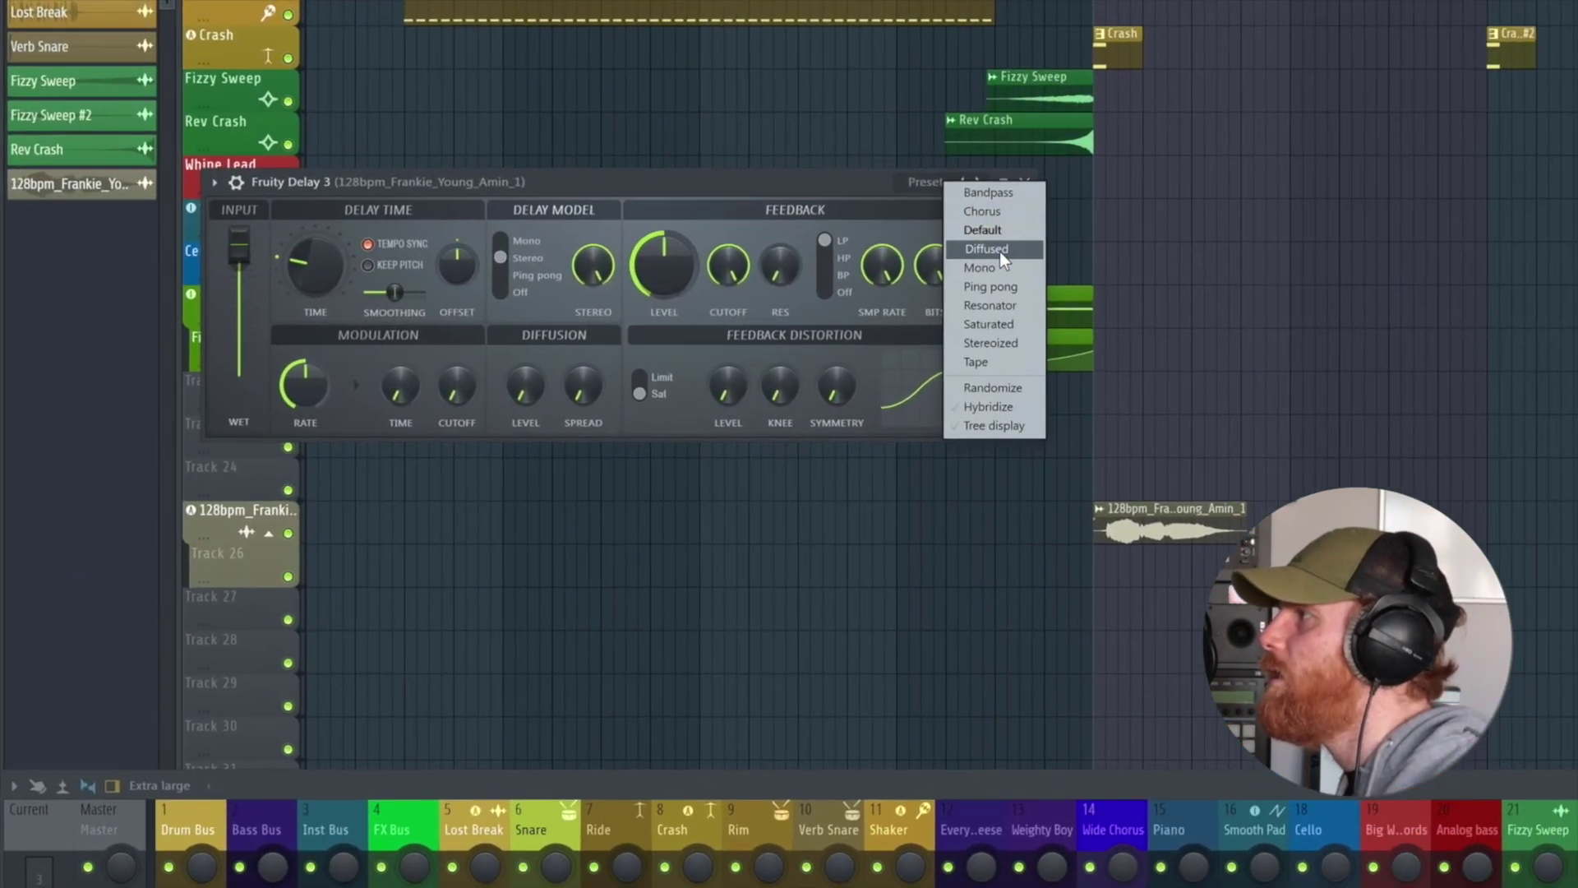
left_click(826, 190)
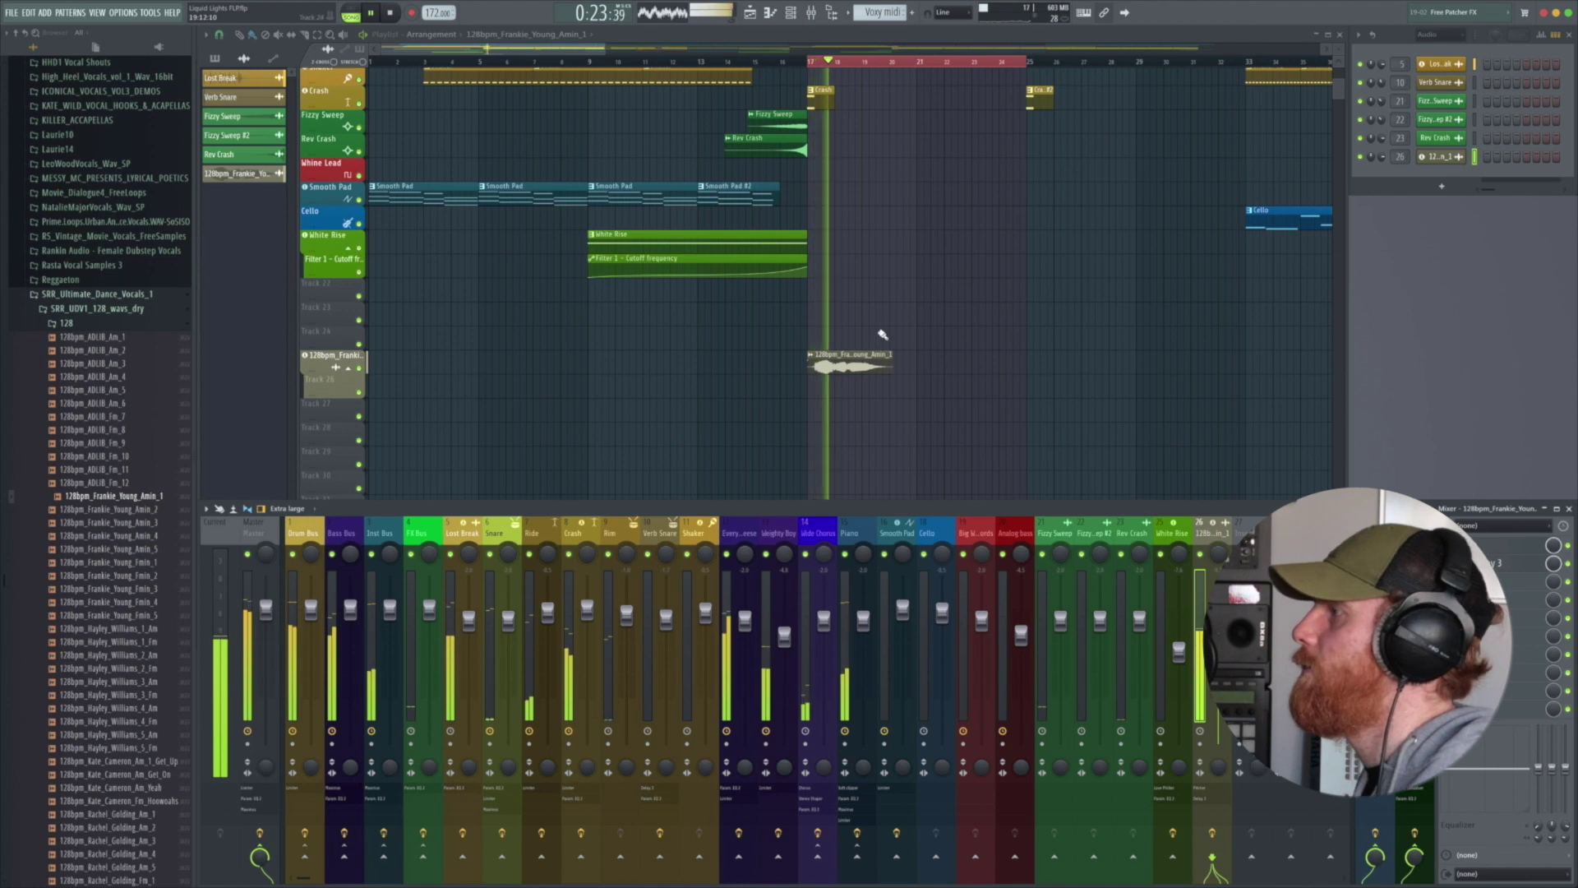
Step: Place a copy of the vocal clip at bar 21 on the same track
left_click(845, 359)
left_click(917, 359)
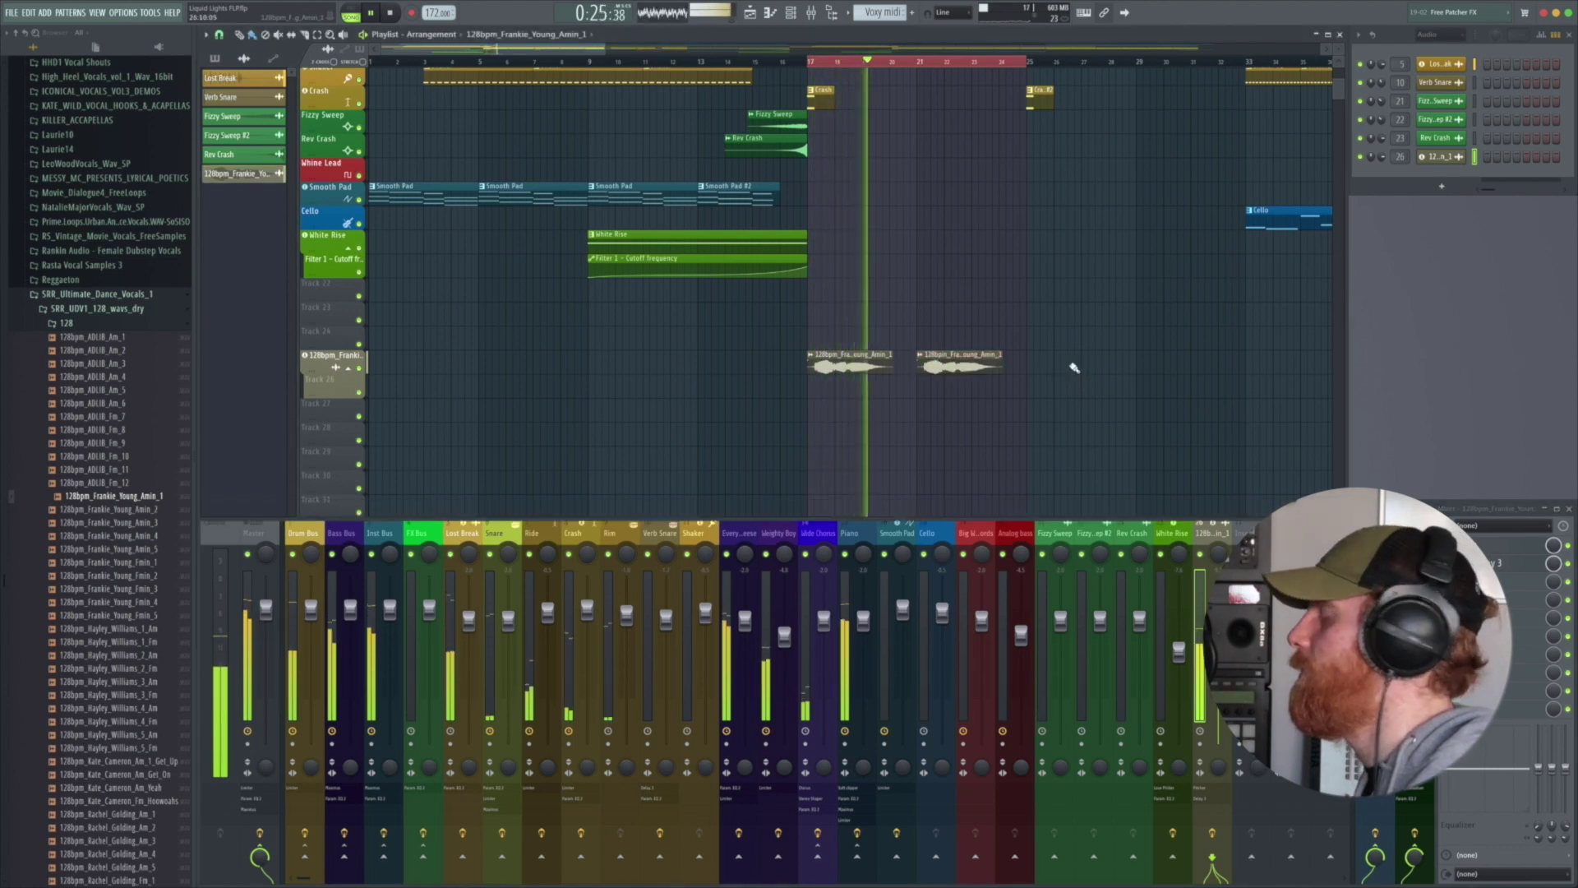
Step: Reopen Pitcher on the vocal's mixer channel, audition the section with scale-note correction and switch Pitcher back to MIDI control
left_click(1510, 546)
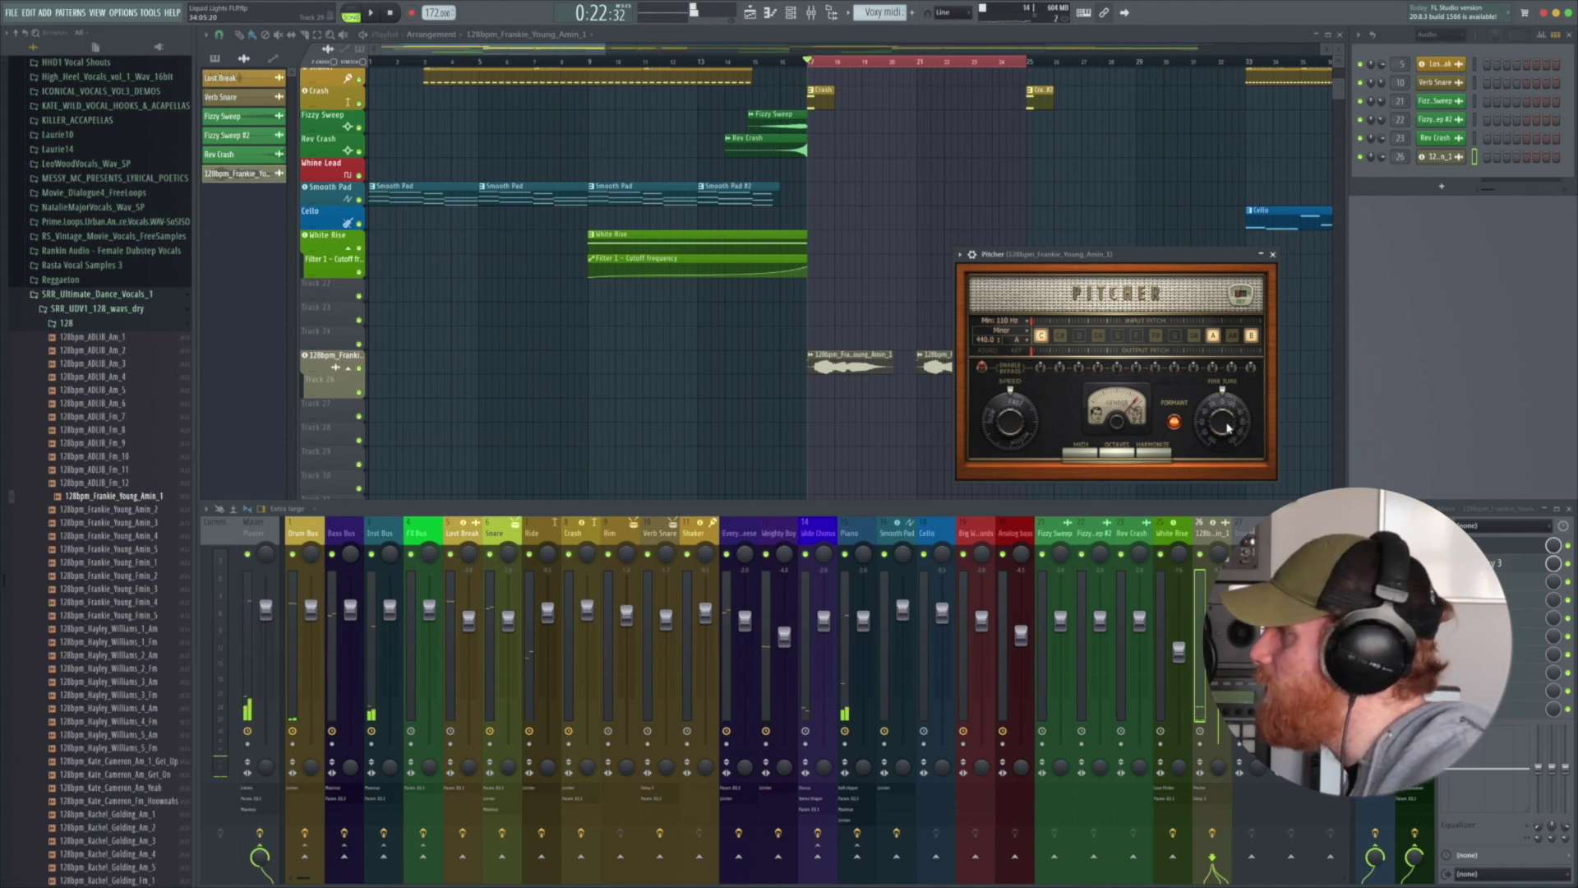
key("space")
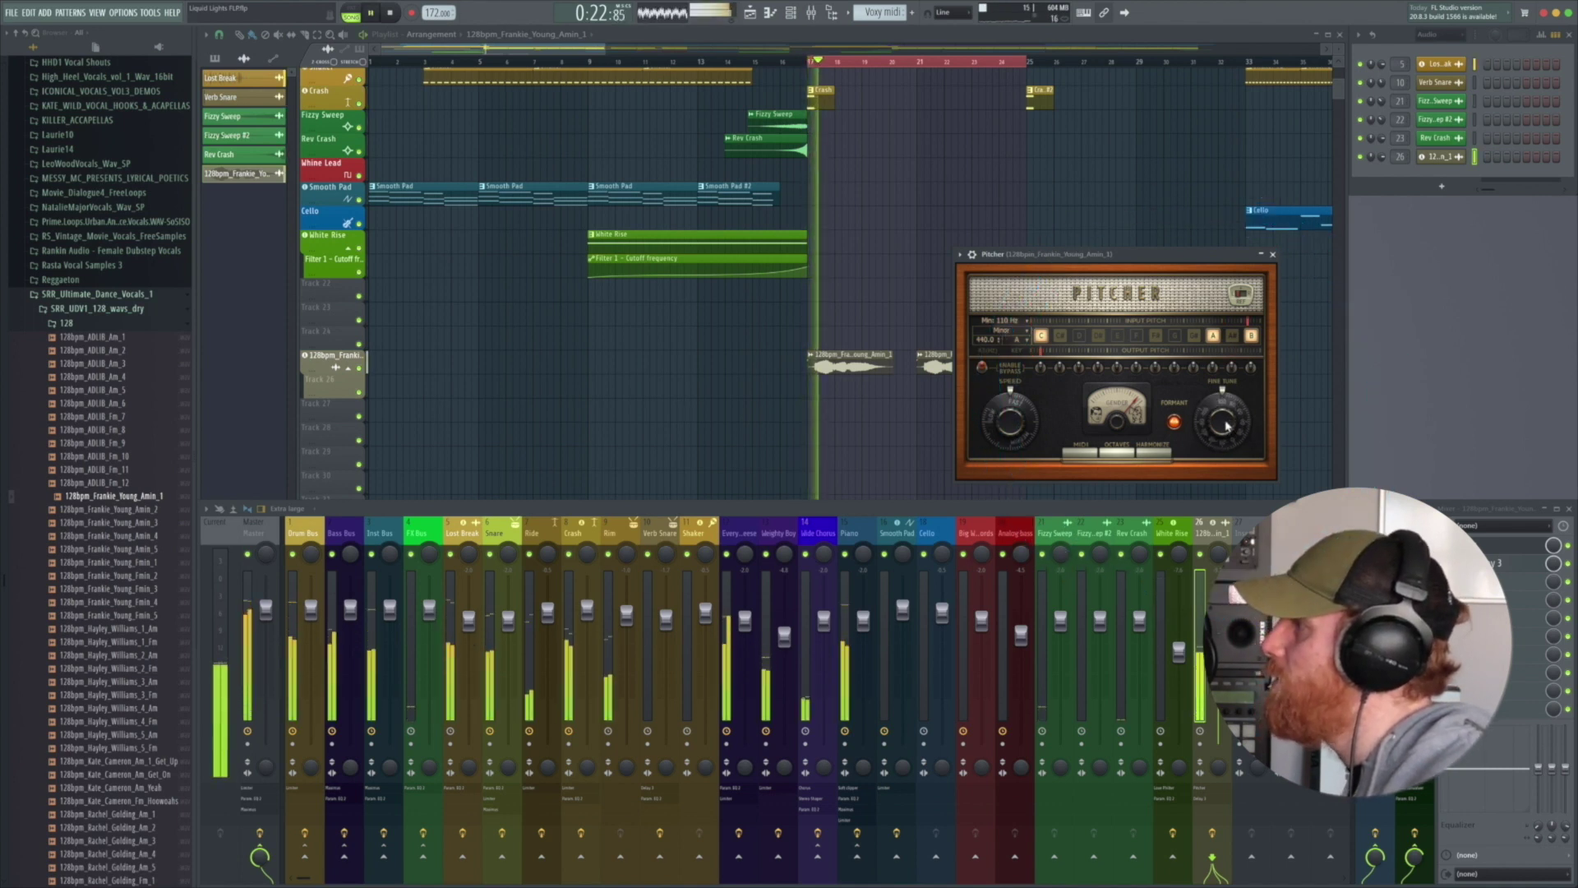
key("space")
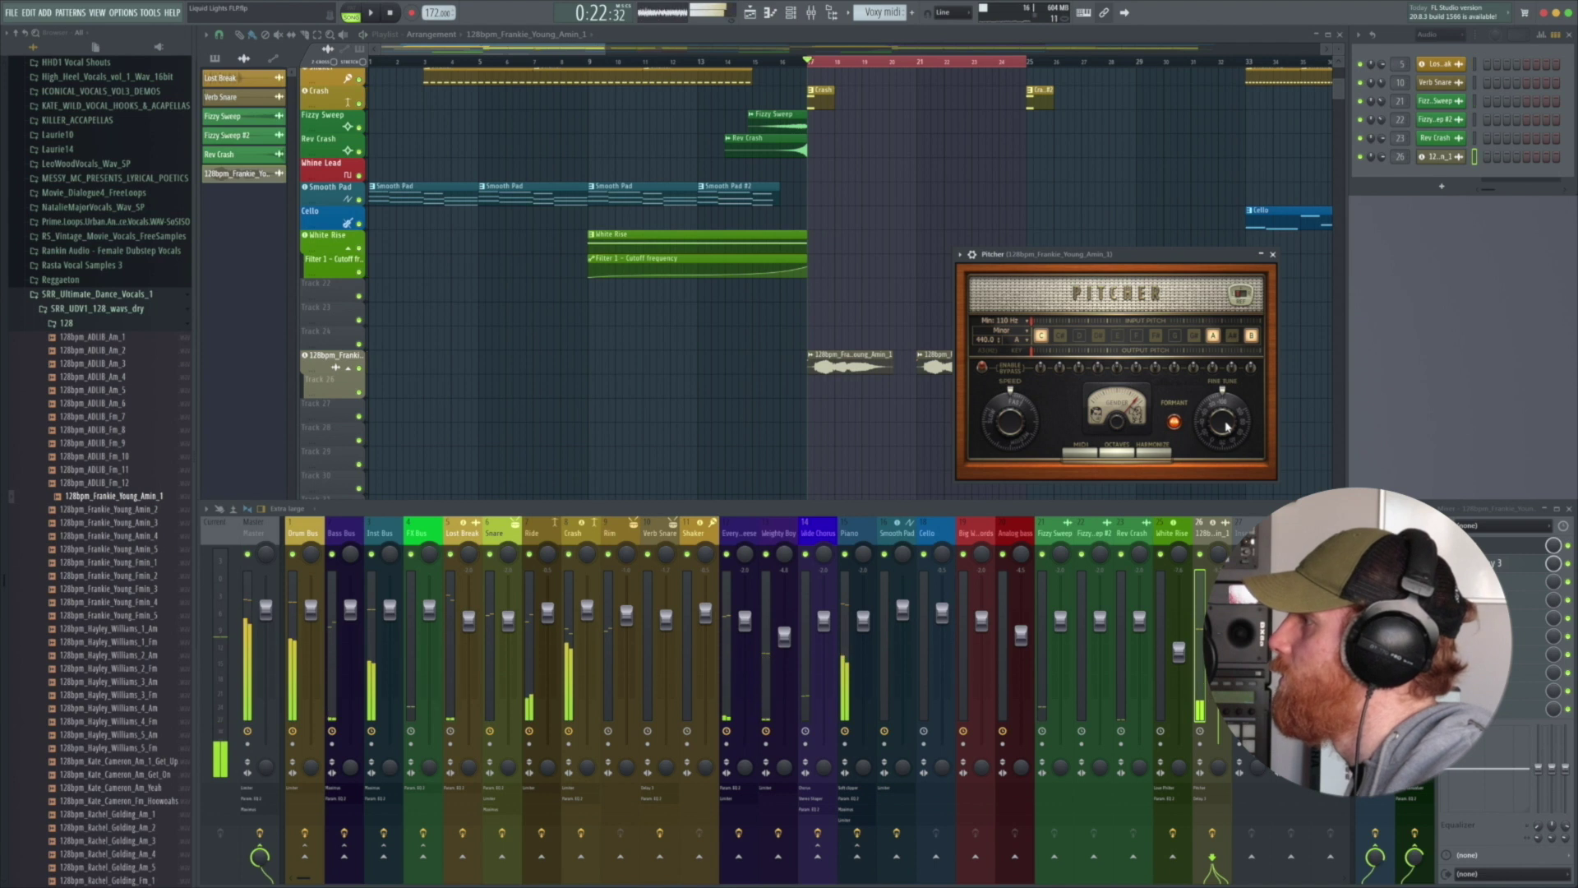
key("space")
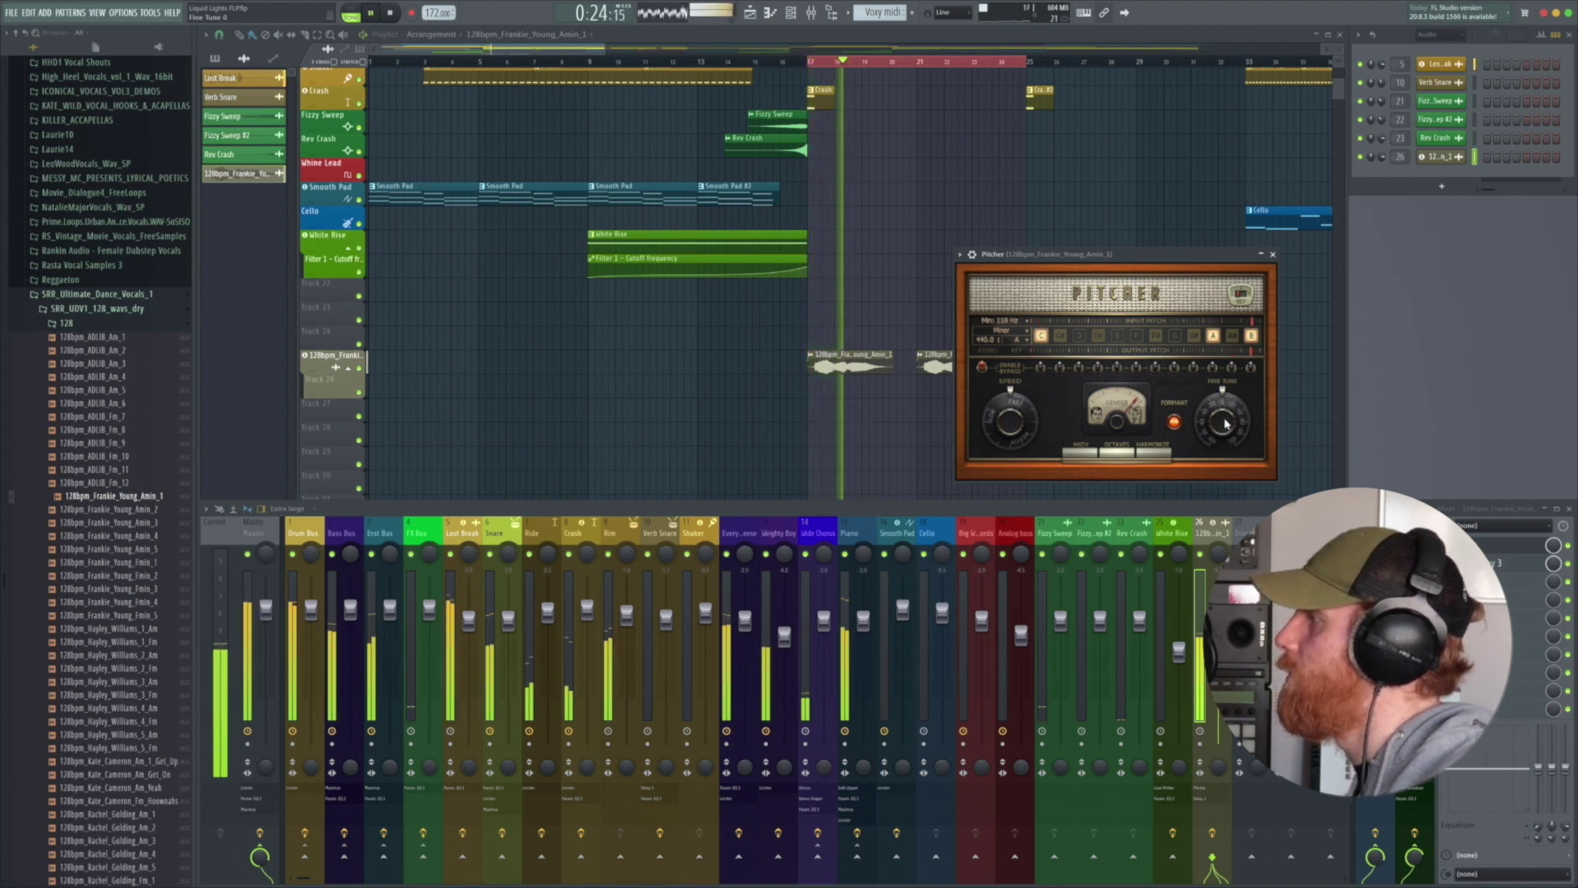
key("space")
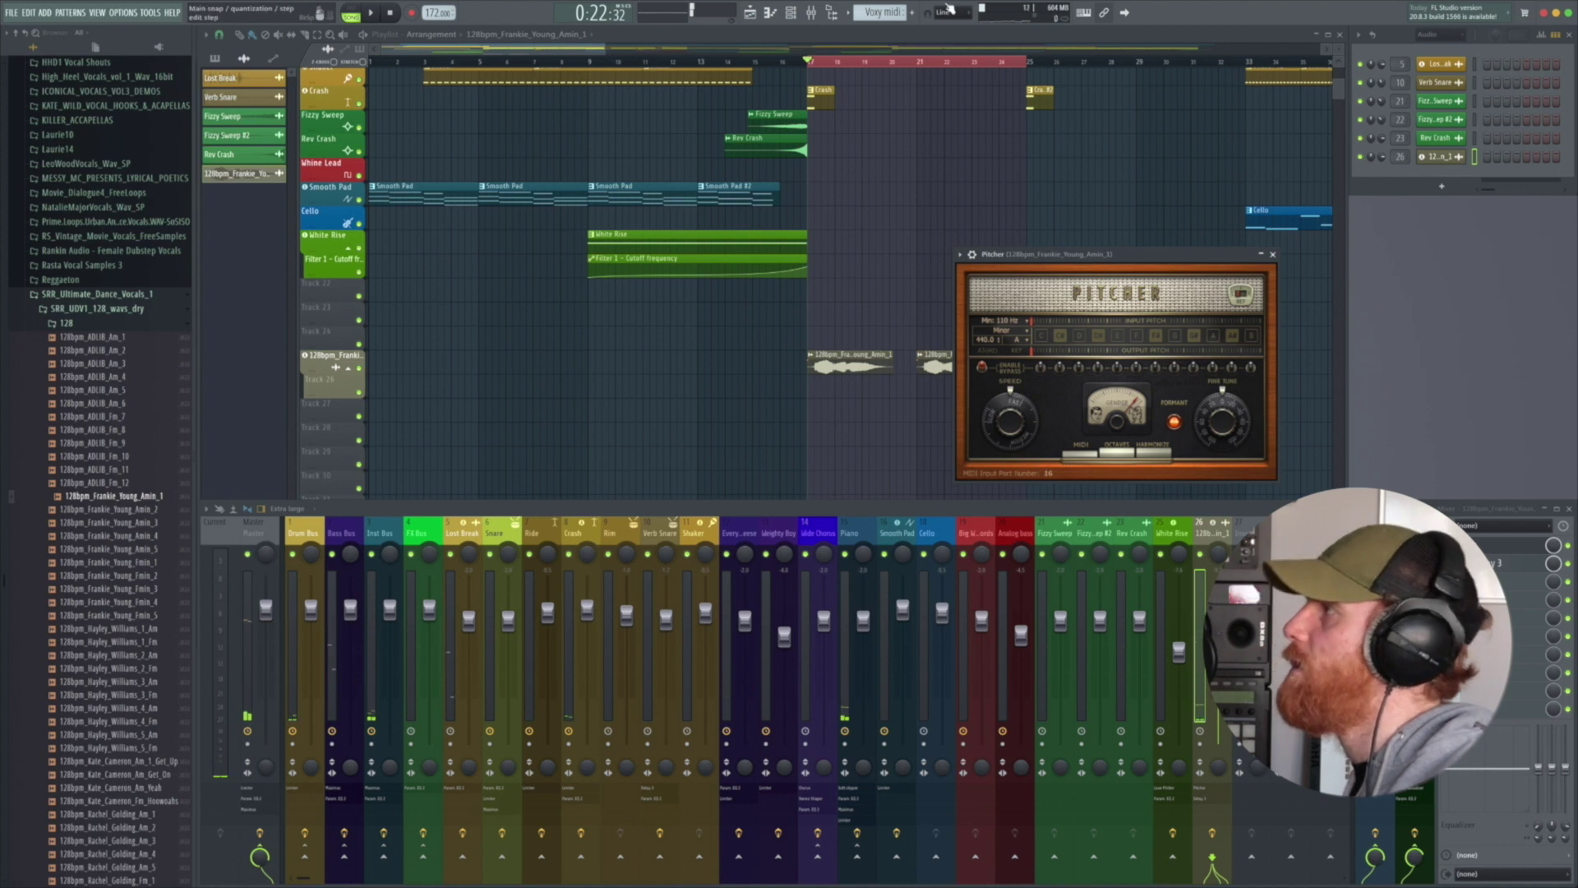
Step: Place the Voxy midi pattern under the first vocal clip and delete its notes except the lowest of the first and third chords
left_click_drag(873, 11, 817, 379)
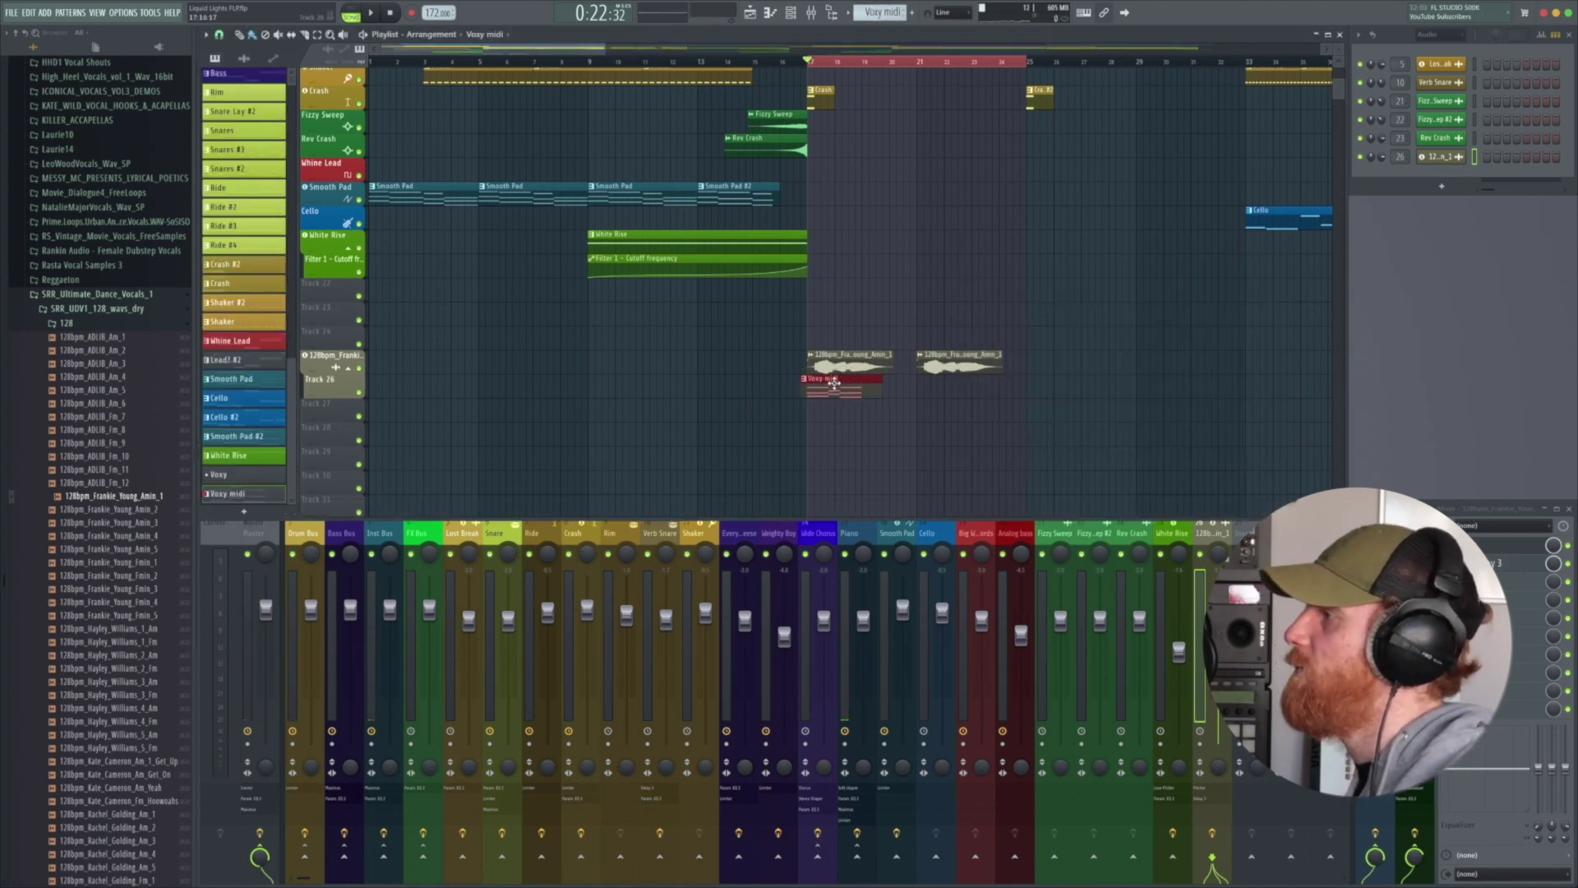
double_click(832, 381)
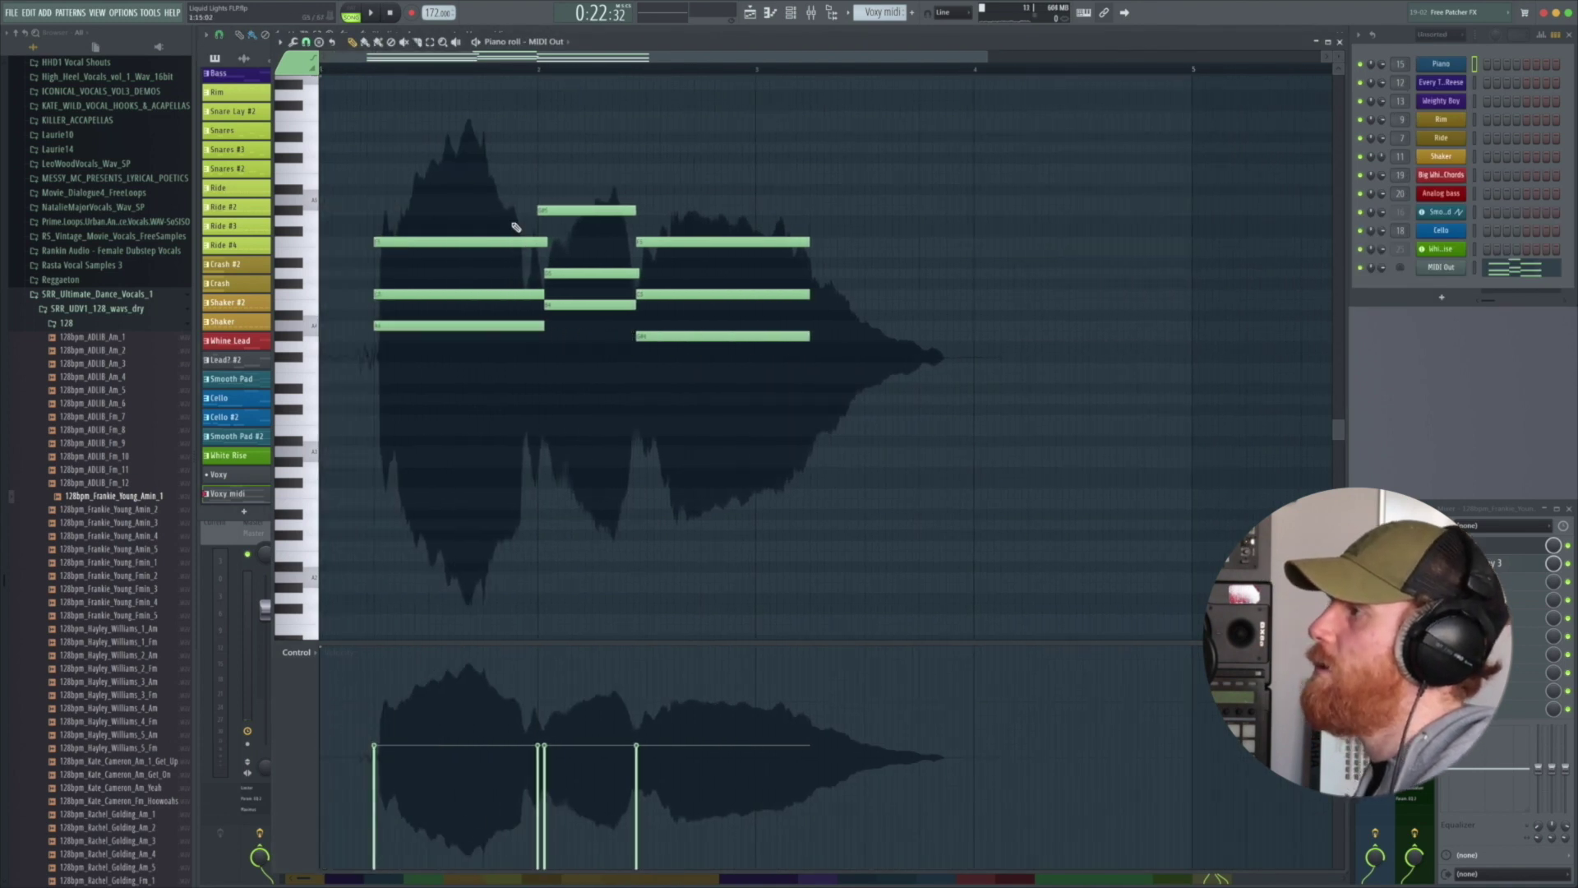
right_click(461, 242)
right_click(460, 294)
right_click(586, 210)
right_click(592, 273)
right_click(590, 304)
right_click(724, 294)
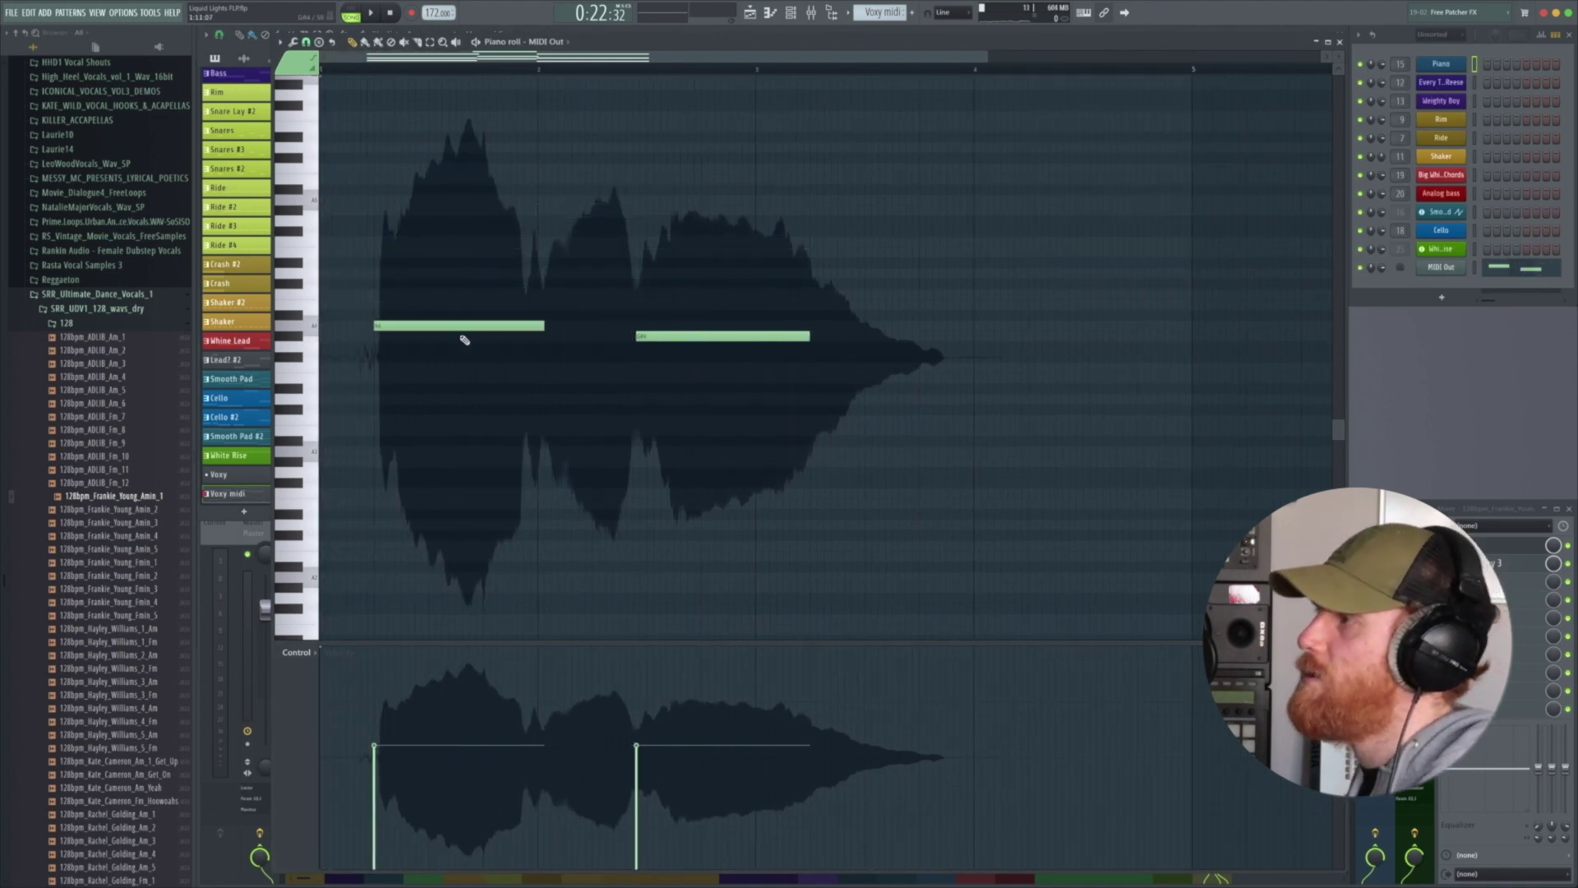
Step: Transpose the two remaining Voxy midi notes down one octave and audition them with the vocal
left_click_drag(698, 362, 541, 303)
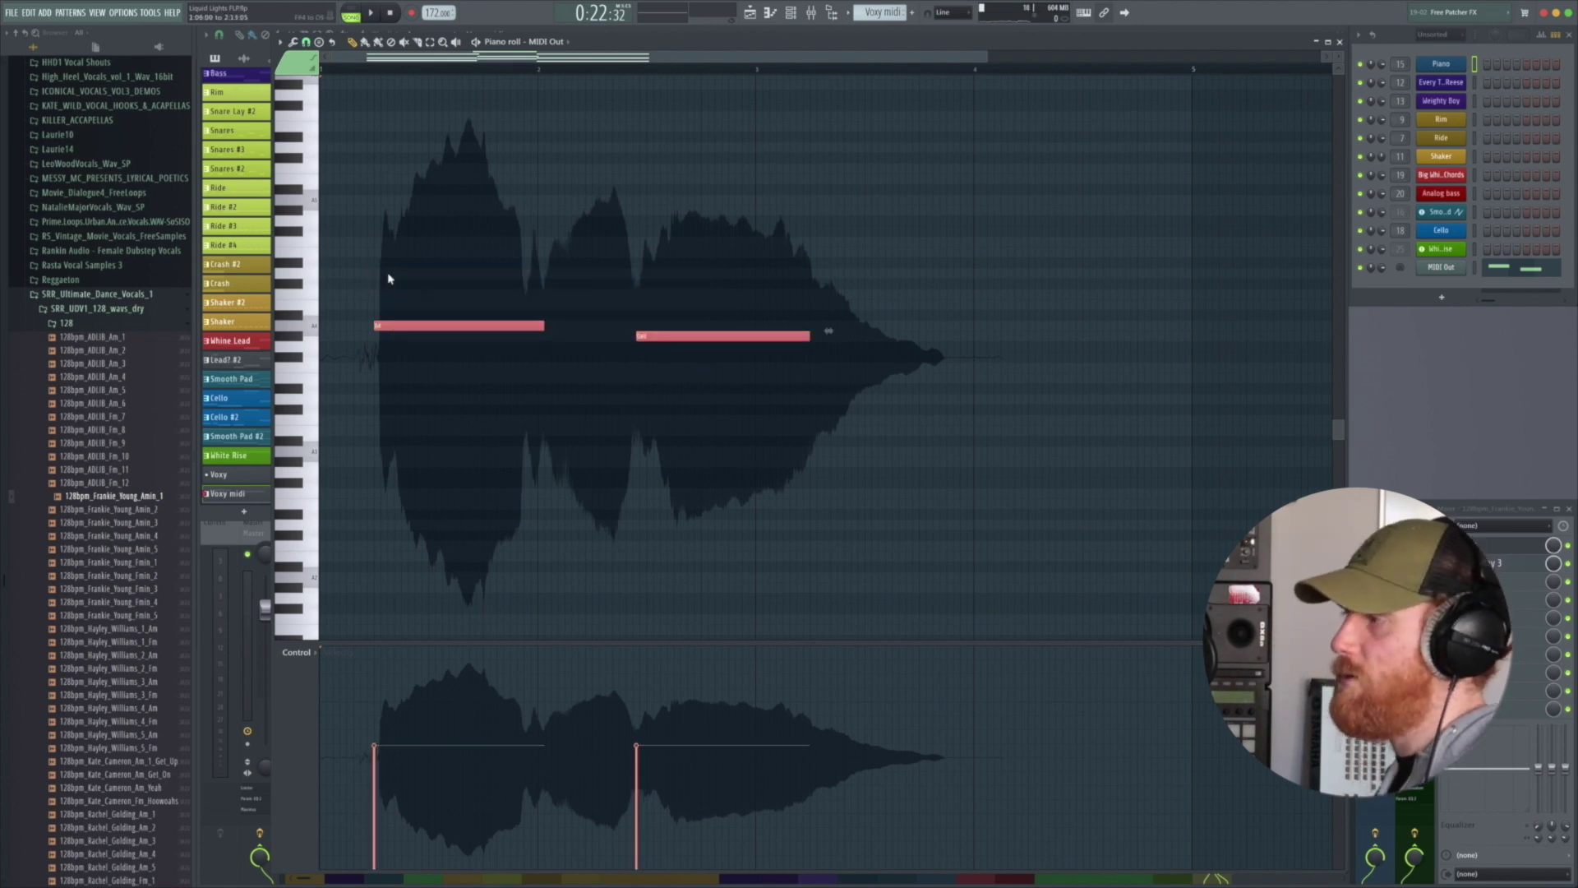
key("ctrl+Down")
key("ctrl+Down")
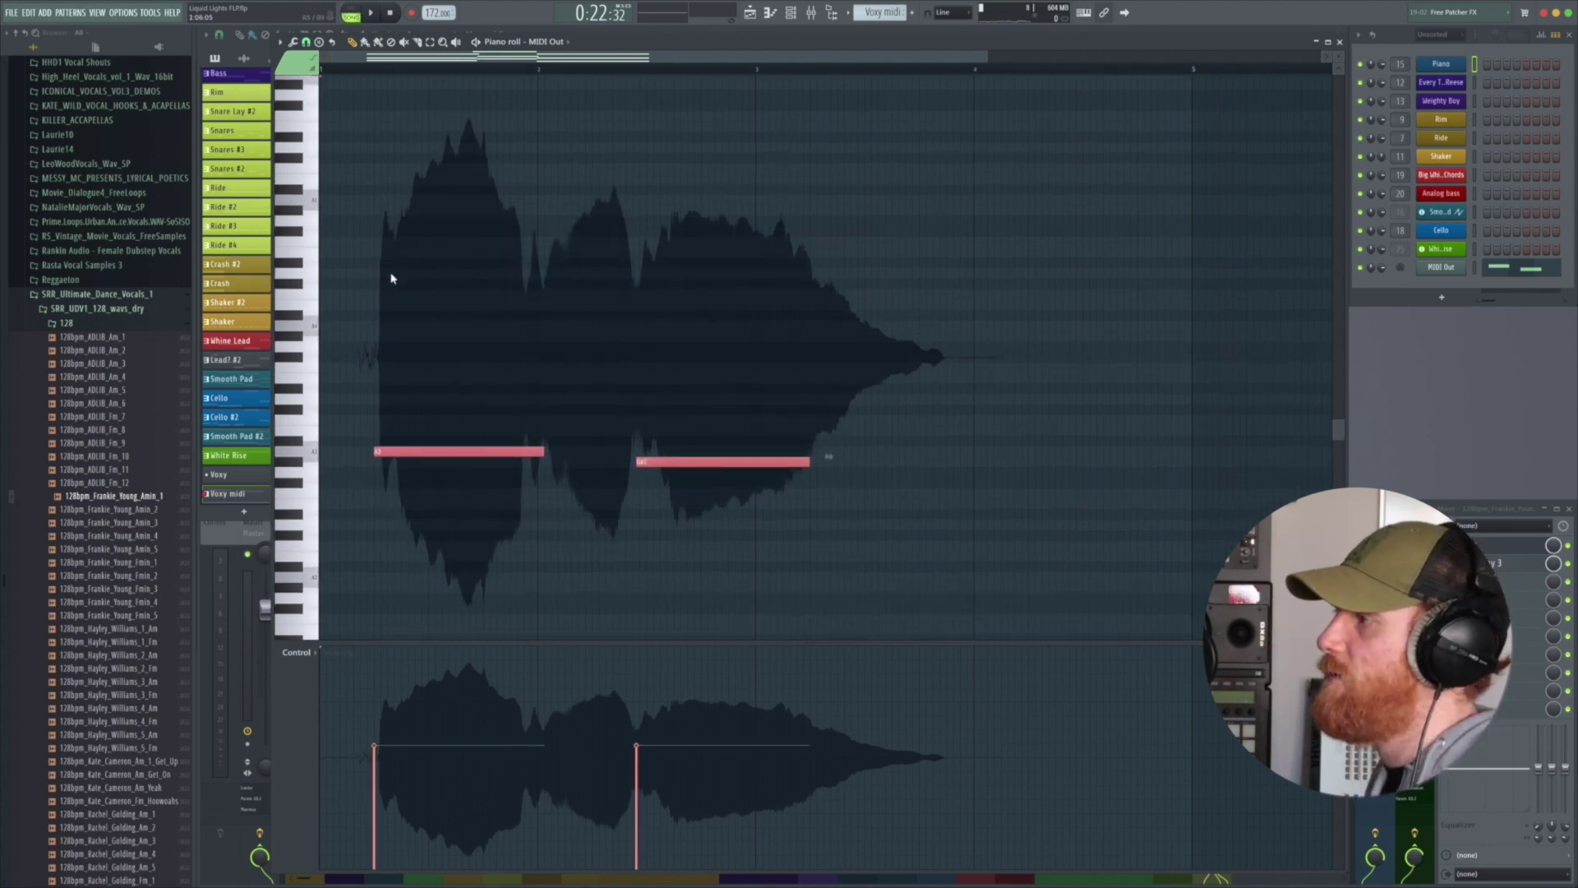
key("ctrl+Up")
key("space")
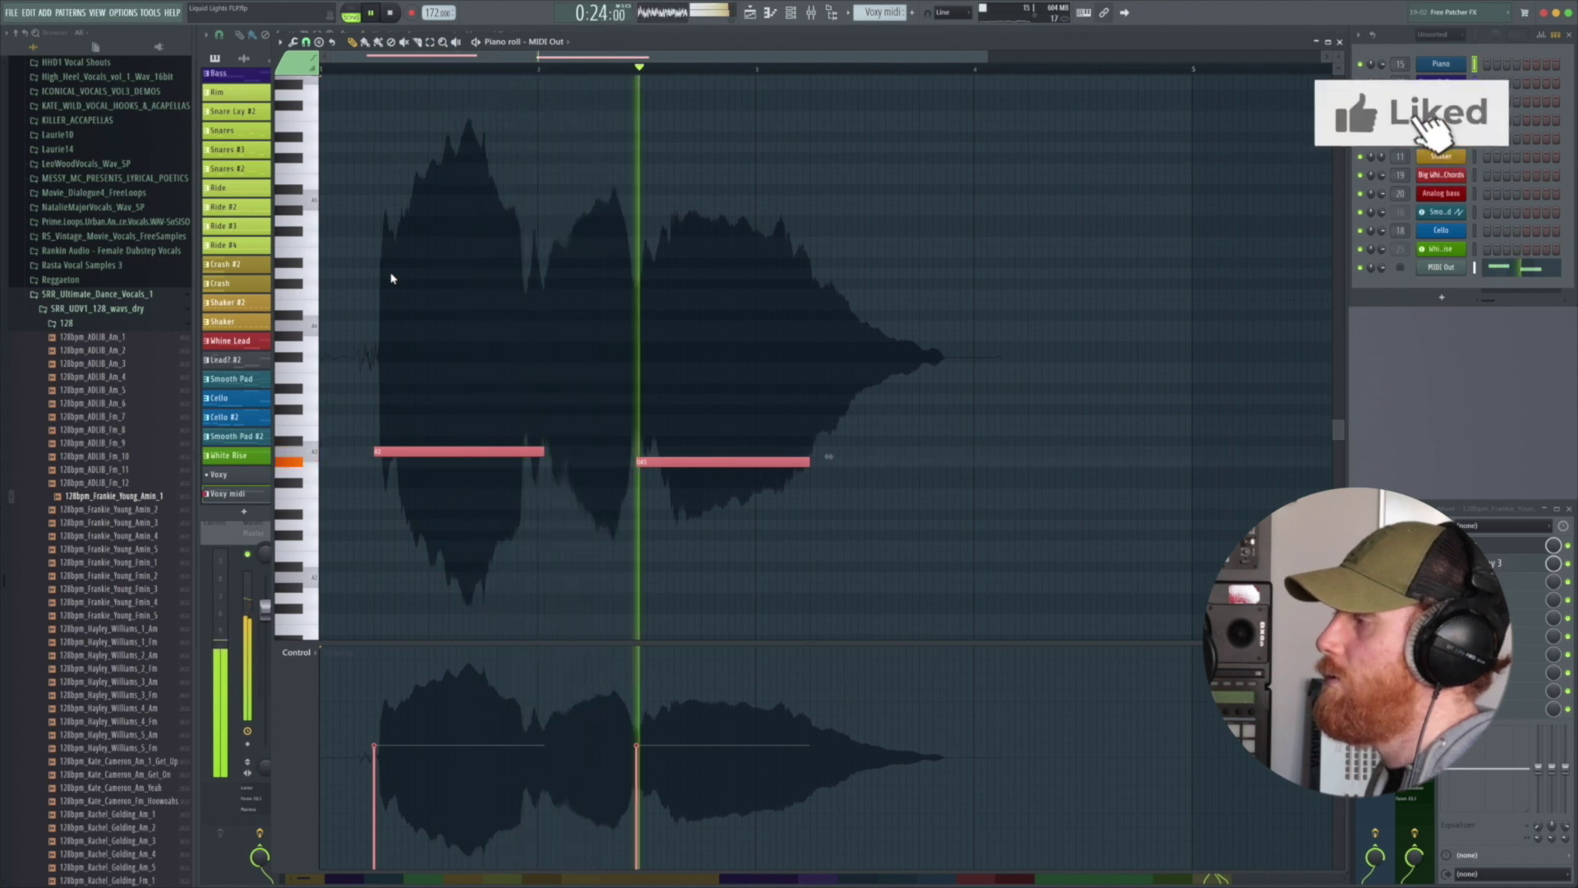
key("space")
Step: Try a single held pitch by deleting the second note, extending the first to bar 4 and playing it
key("ctrl+z")
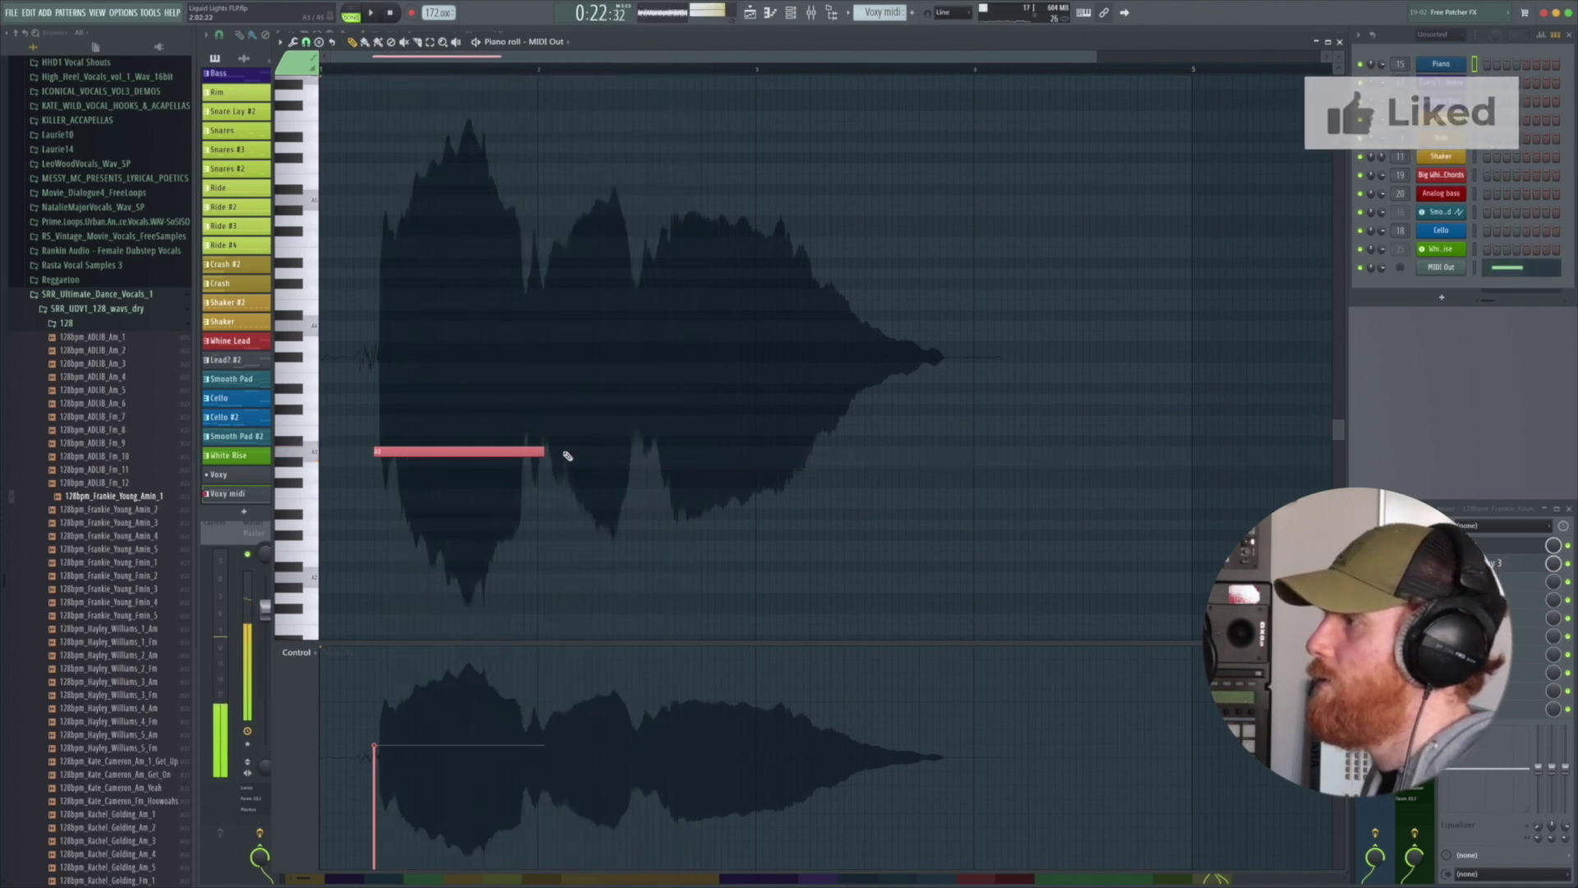
left_click(540, 451)
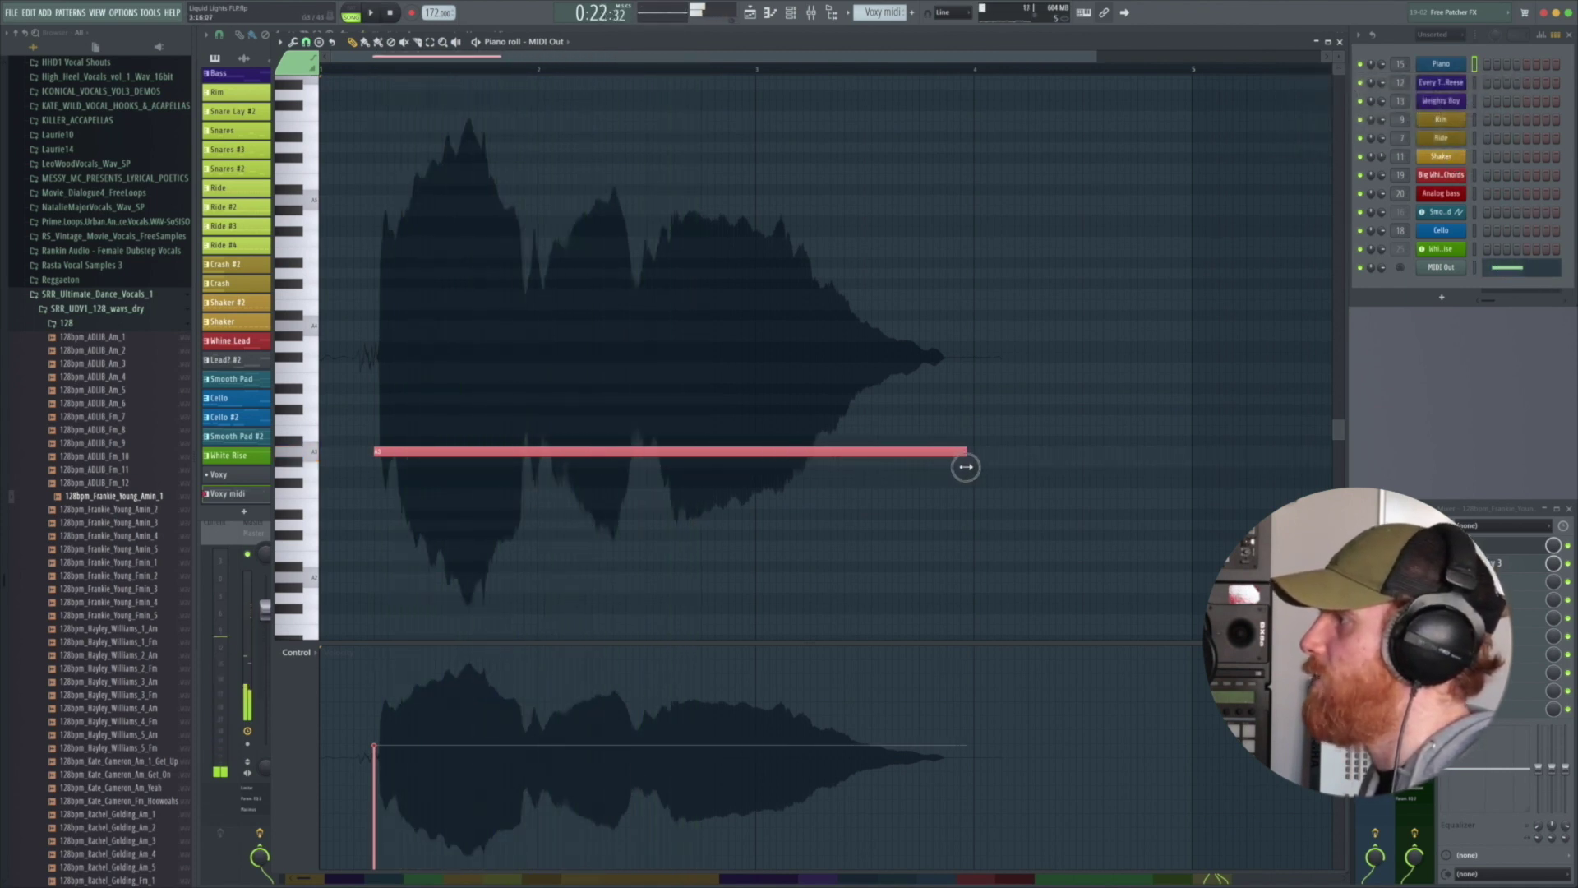
key("space")
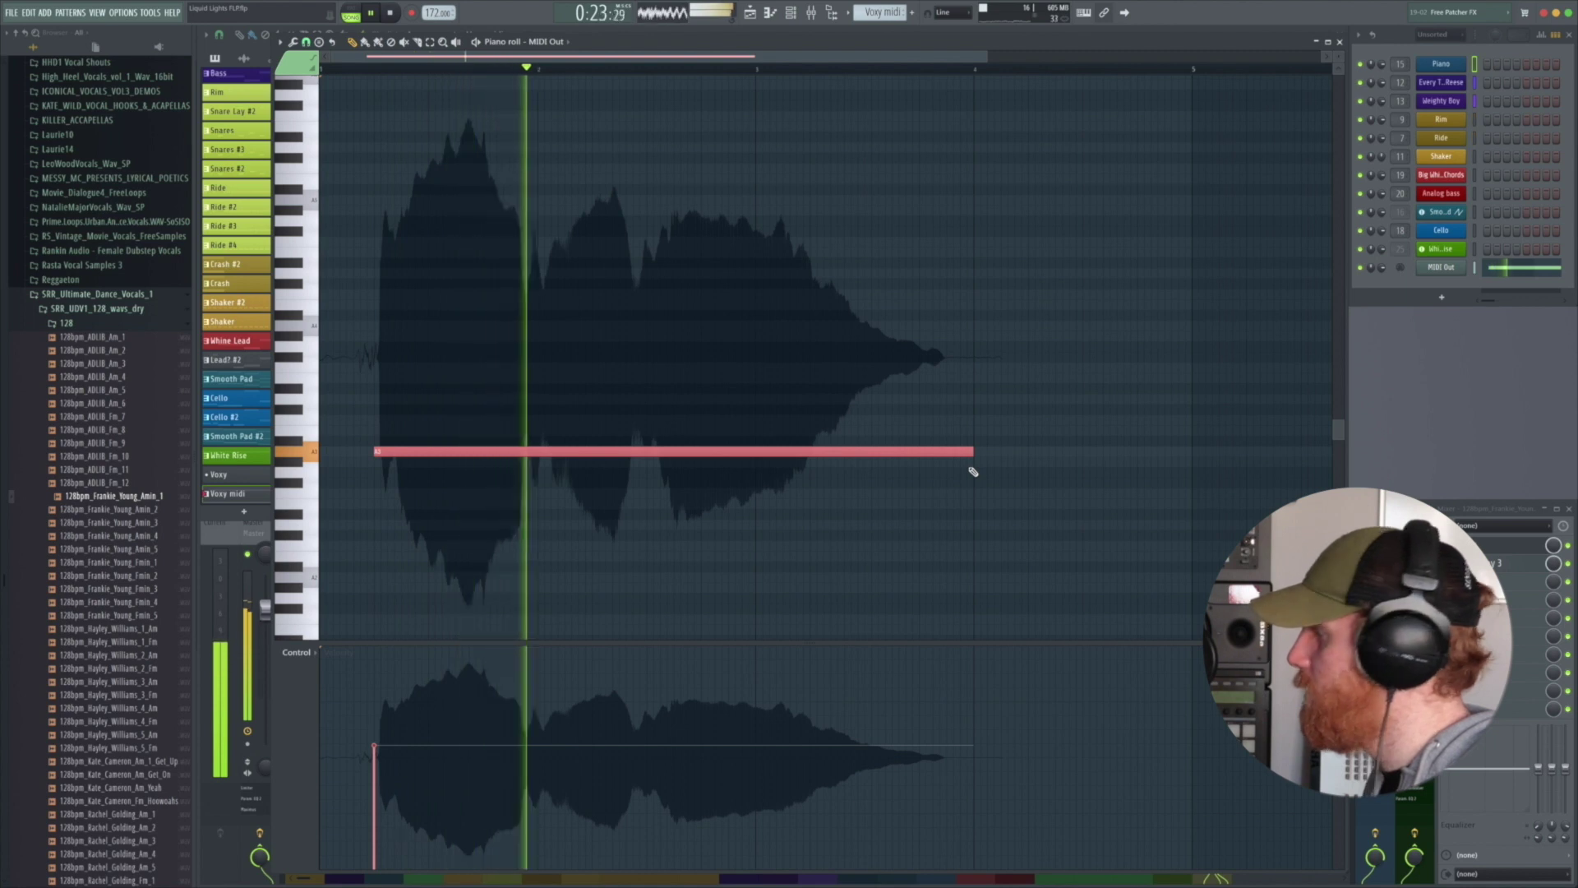
key("space")
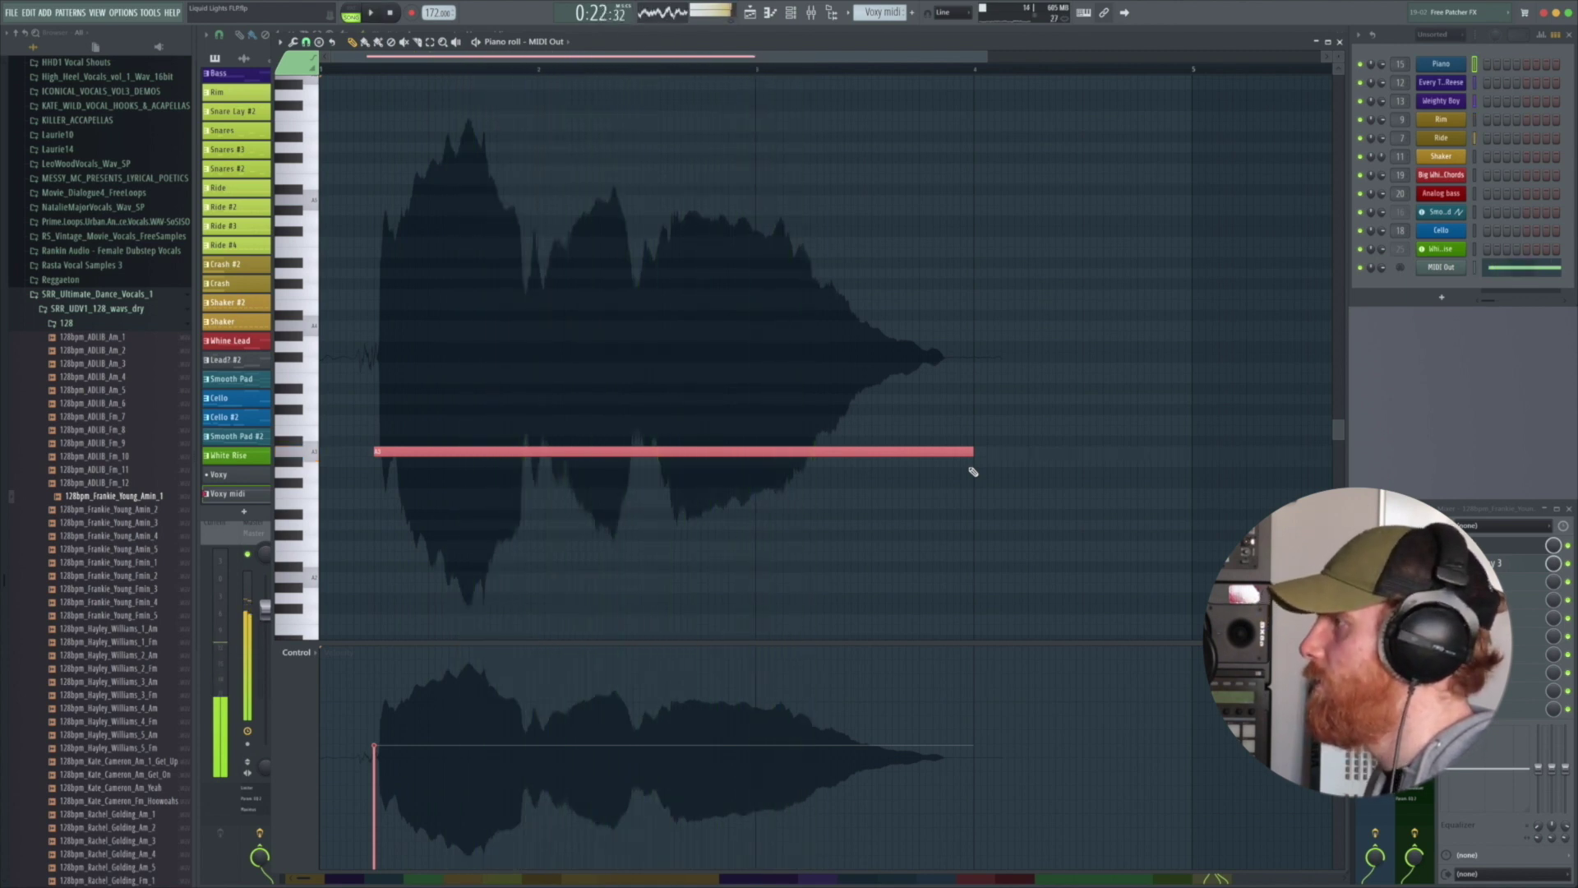
Step: Shorten the first note to about bar 2, add a higher middle note and a lower last note reaching bar 4, and audition the melody
left_click_drag(939, 454, 526, 453)
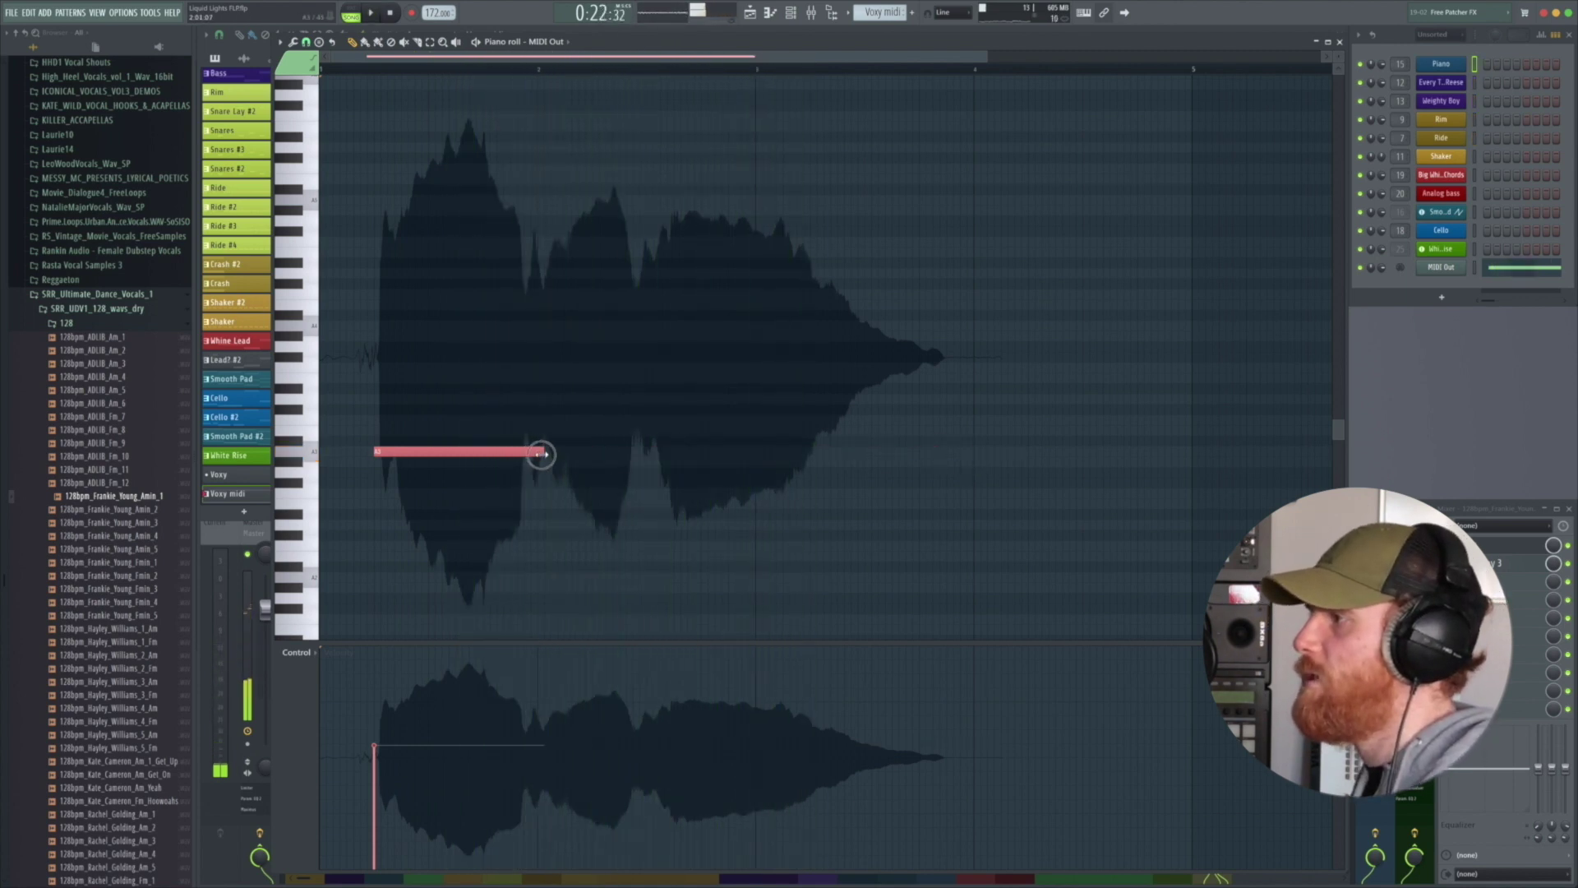
left_click(546, 462)
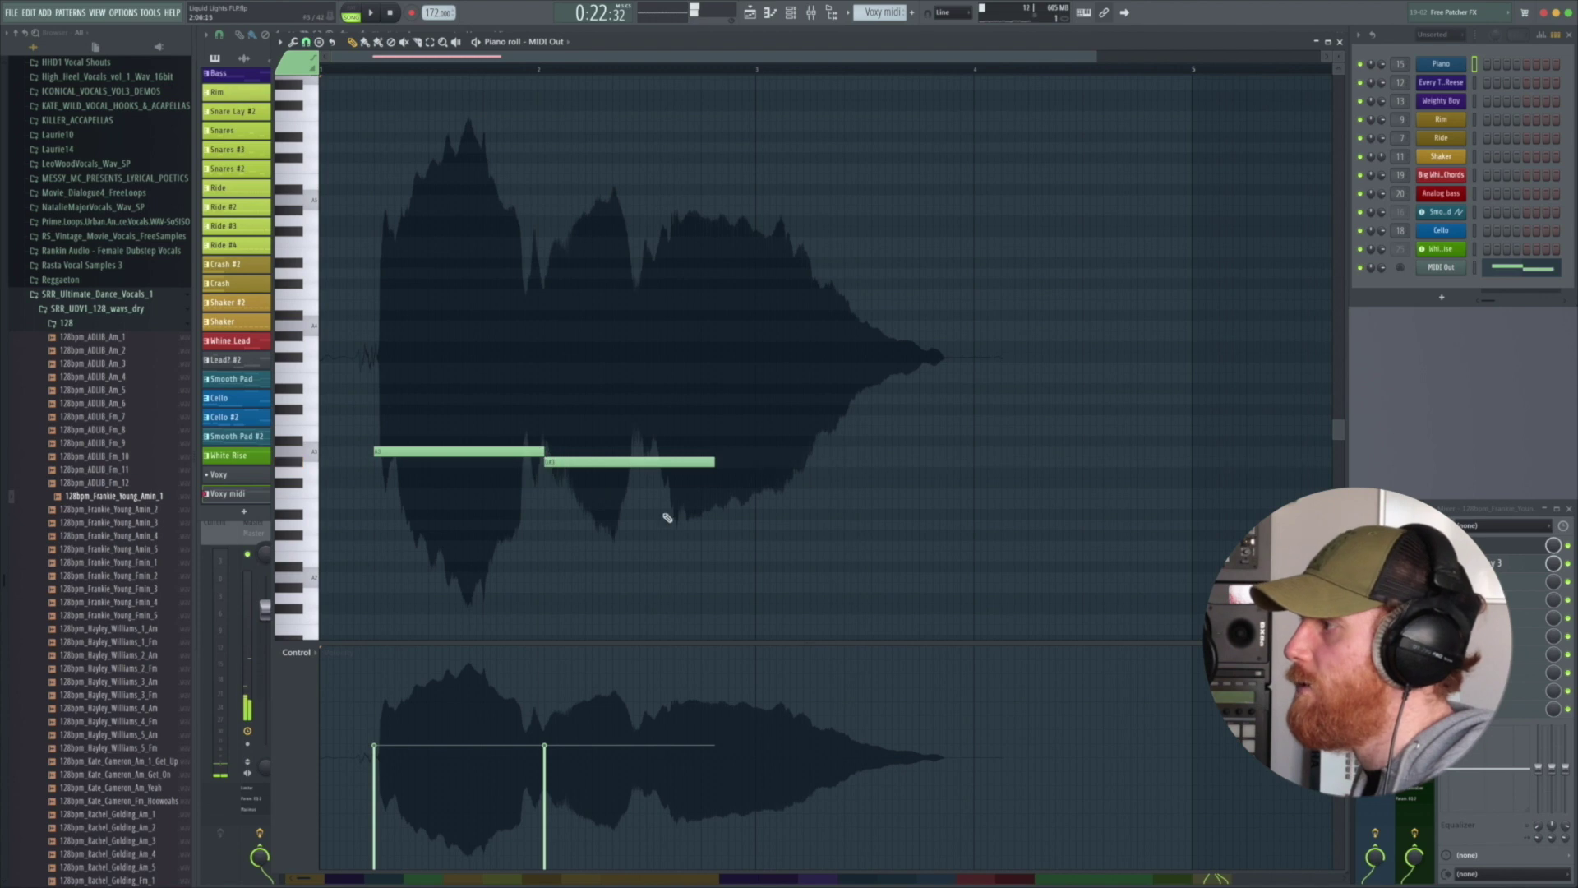
left_click_drag(657, 445, 649, 420)
left_click(650, 462)
left_click_drag(758, 462, 930, 461)
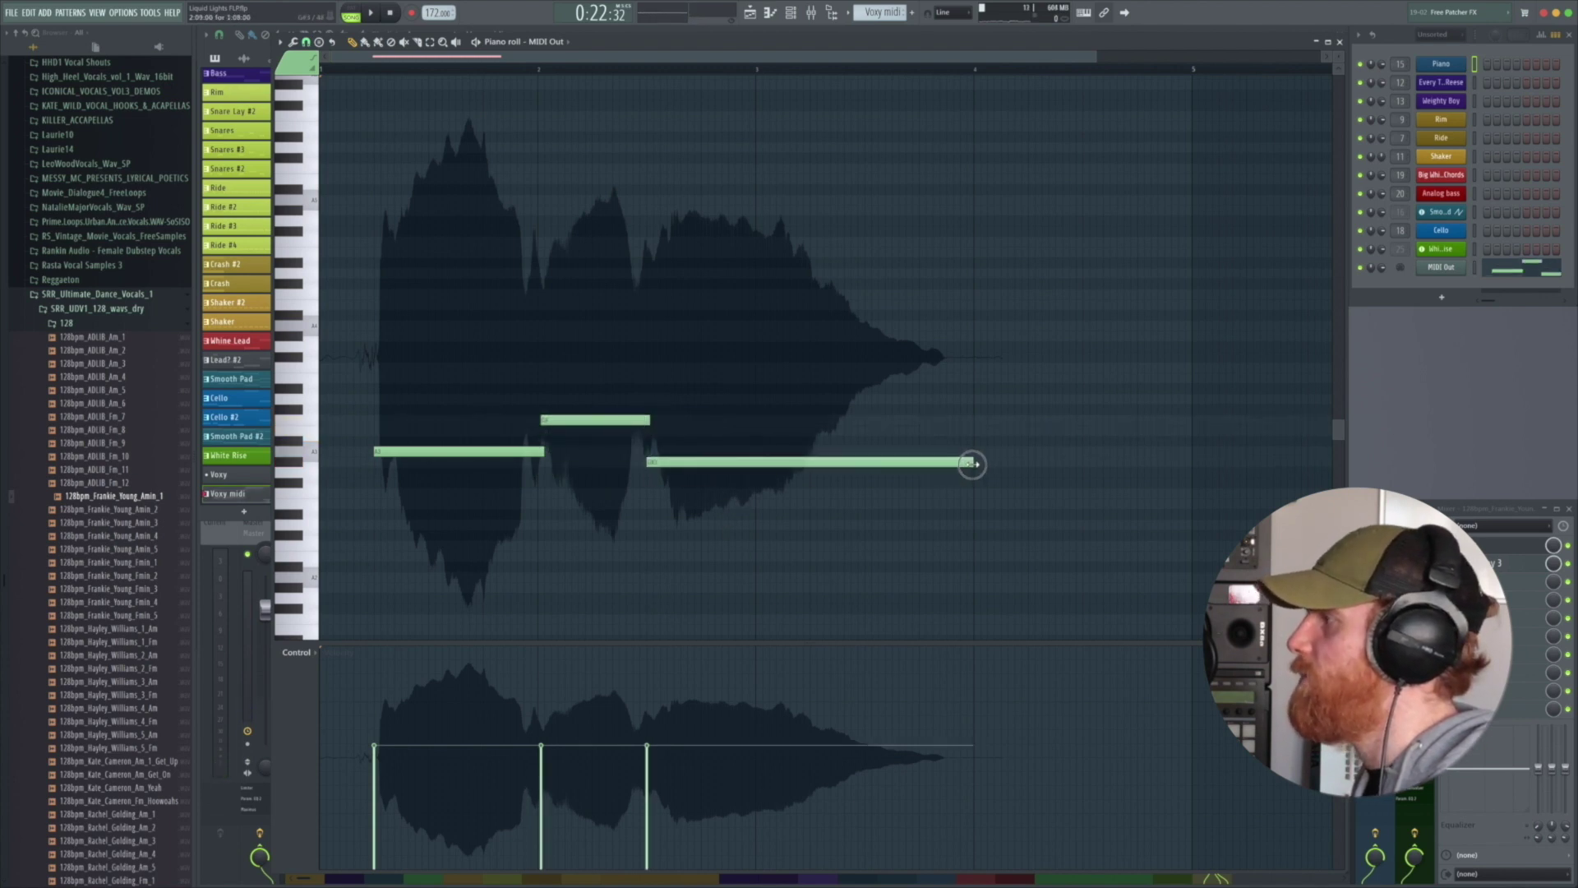
key("space")
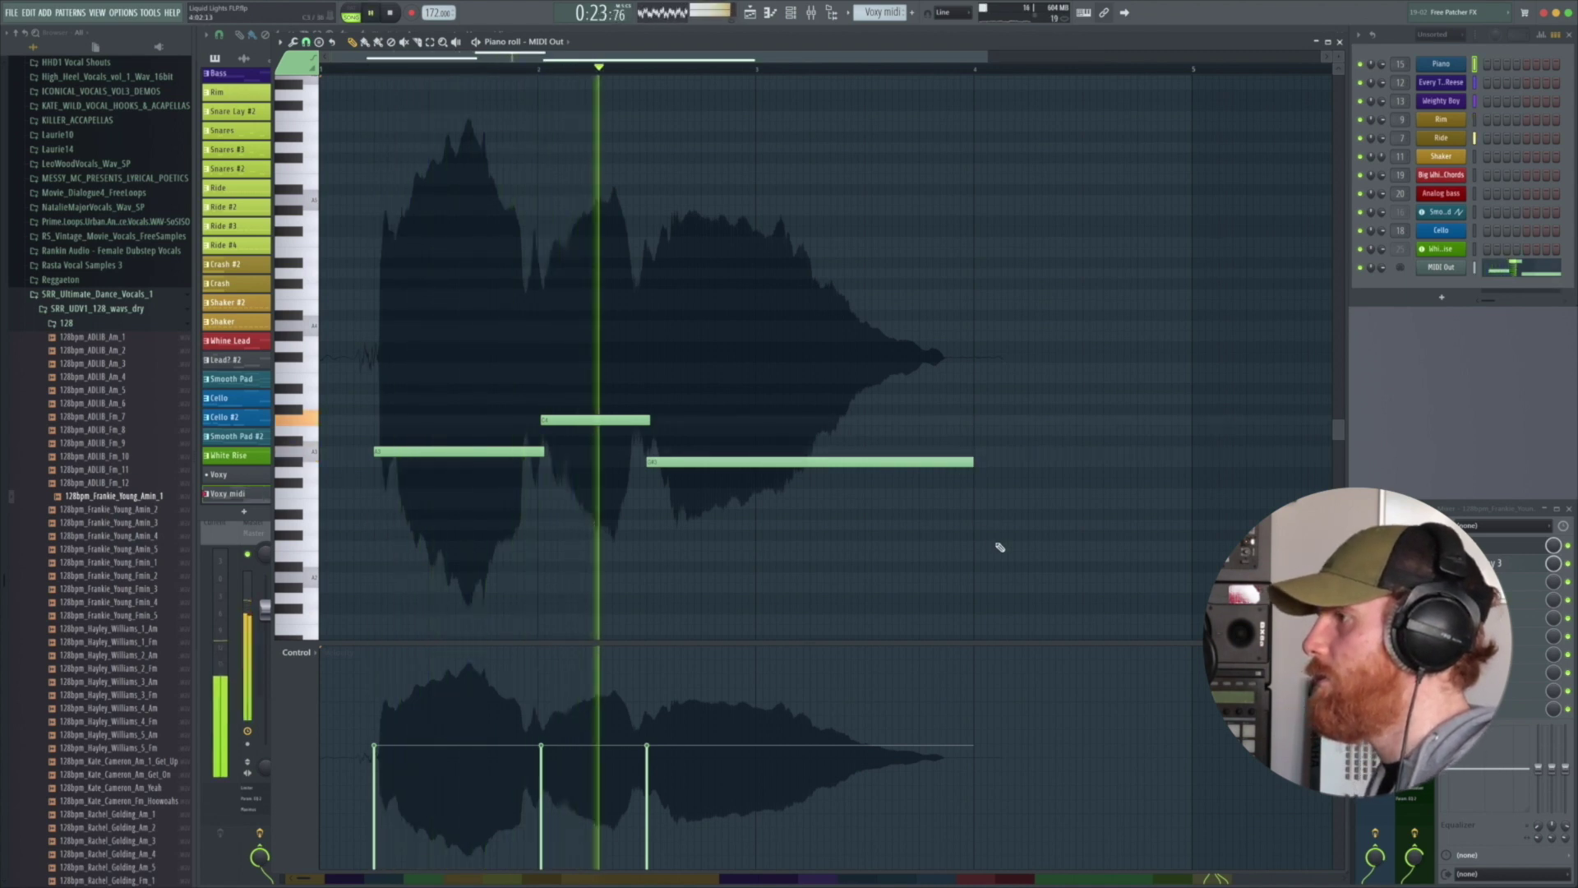
Step: Halve the middle note, add a short note one semitone lower after it, play the melody and return to the Playlist
key("space")
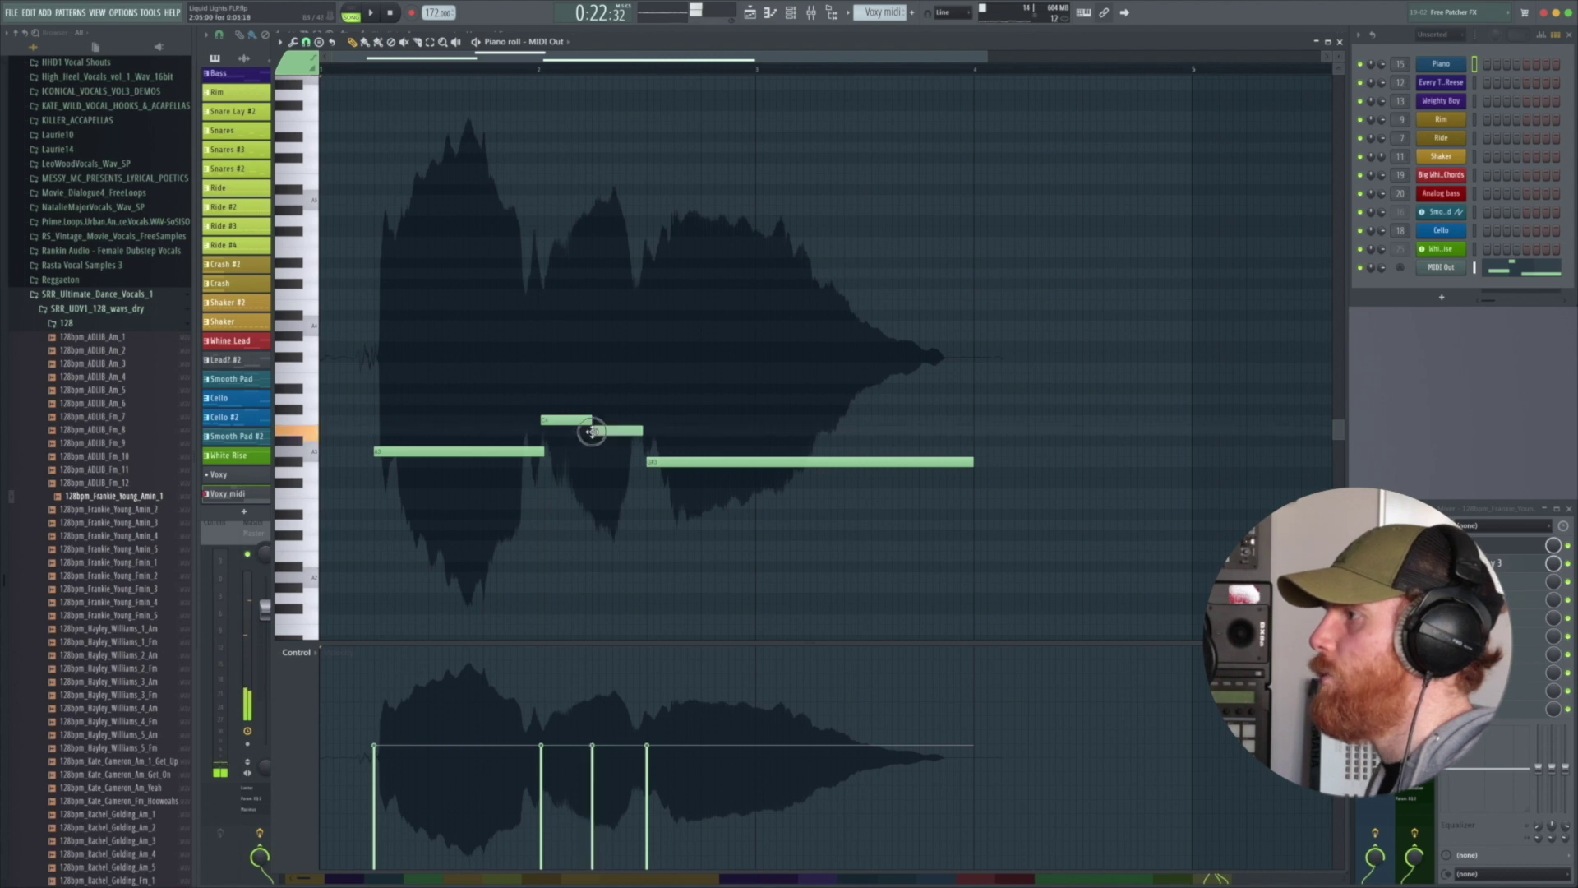
key("space")
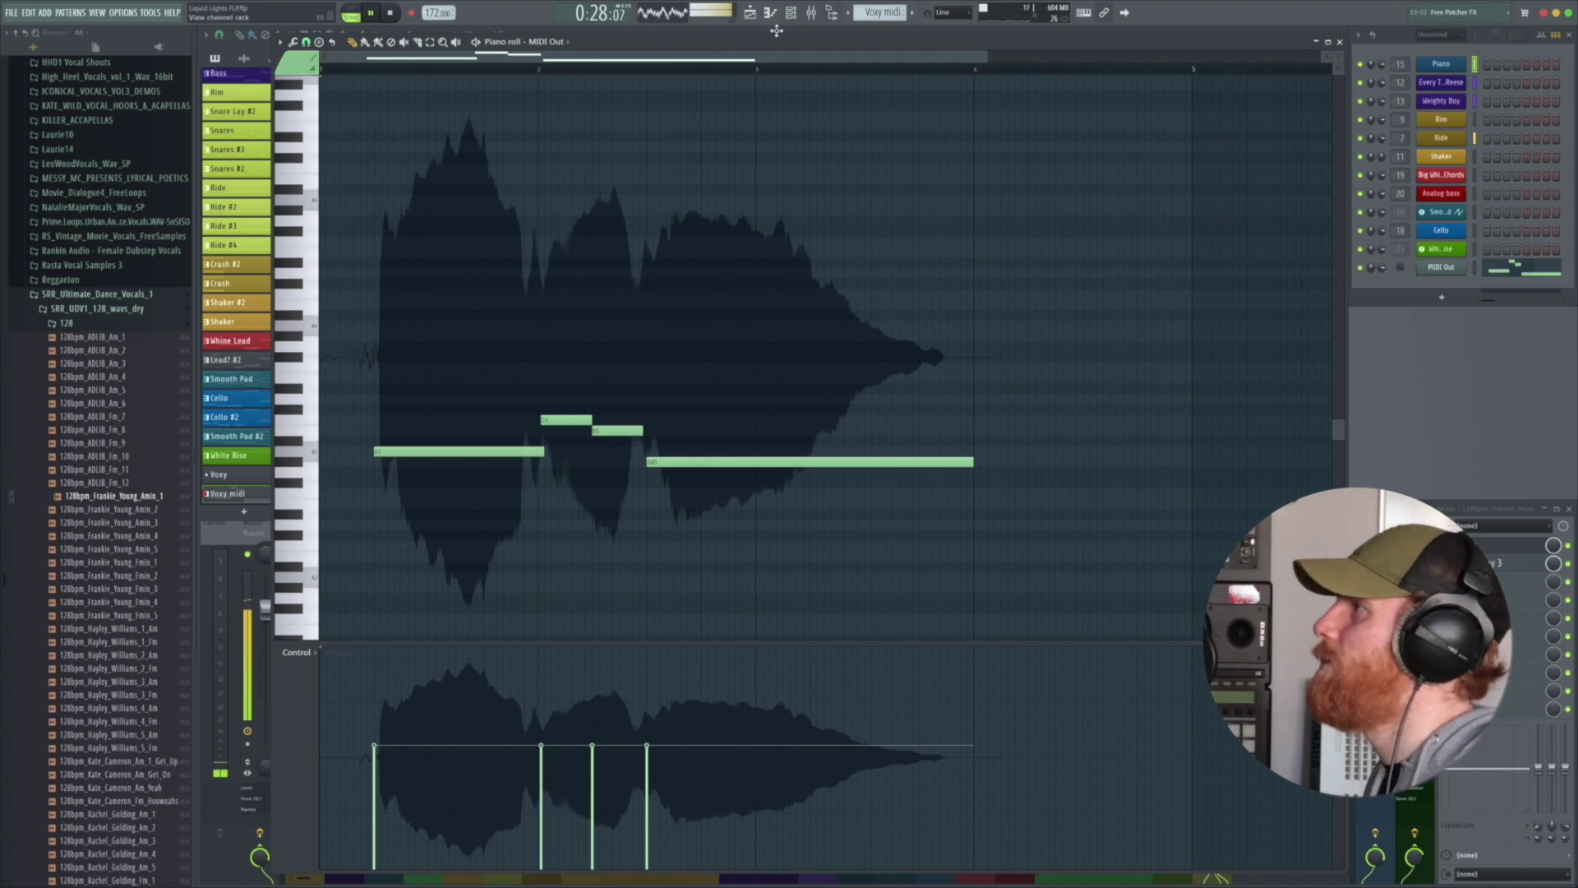
left_click(750, 13)
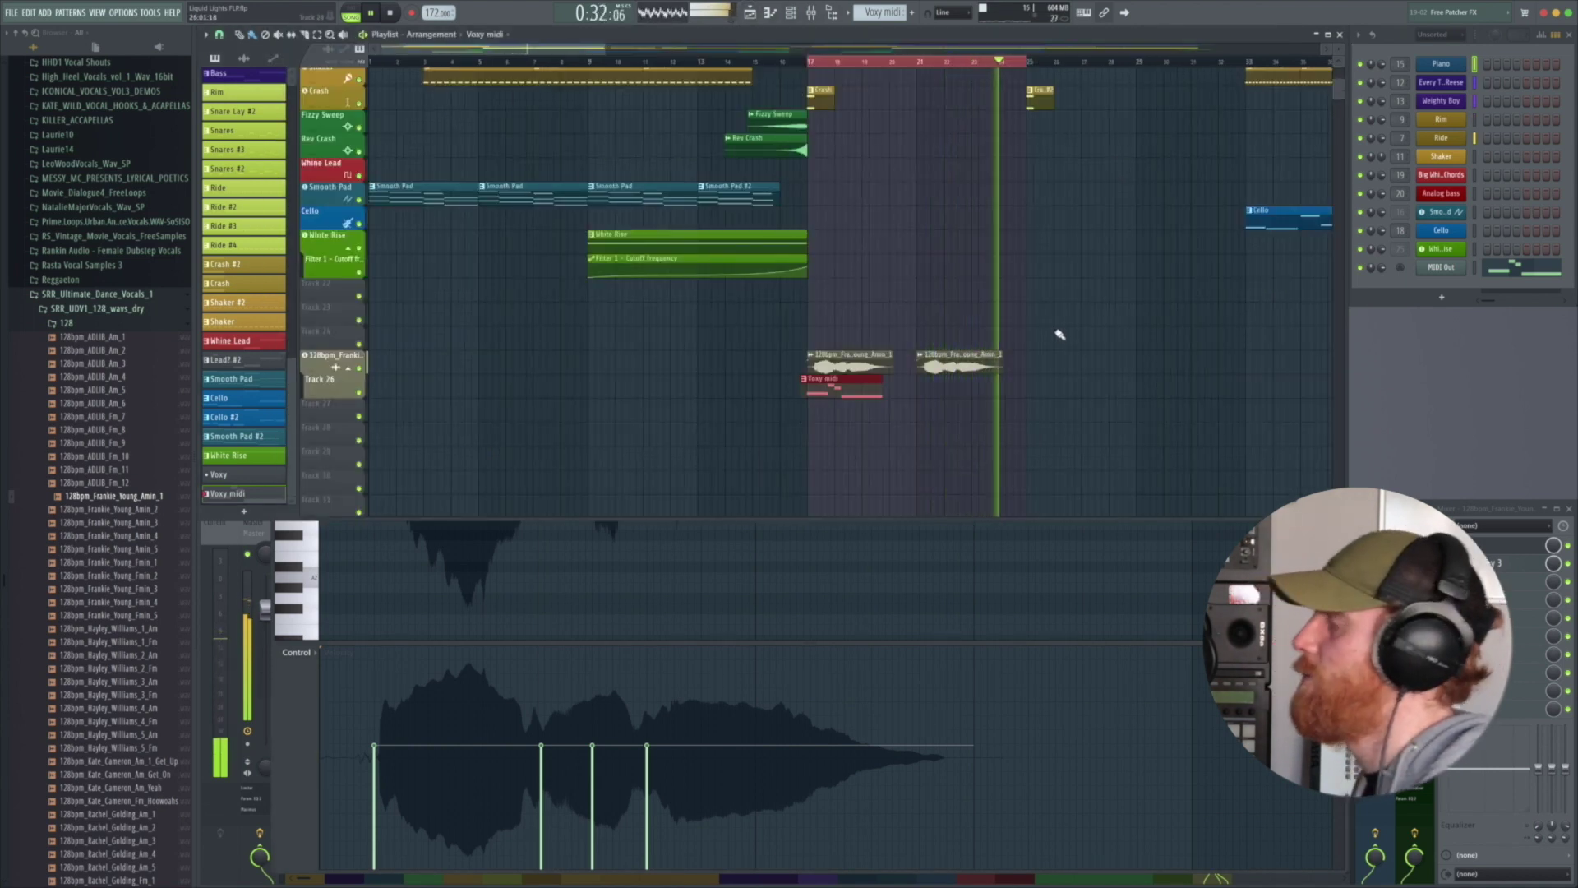
Step: Reopen Pitcher, replay the section to check the MIDI-controlled vocal melody and close the plugin
left_click(1491, 550)
left_click(1492, 550)
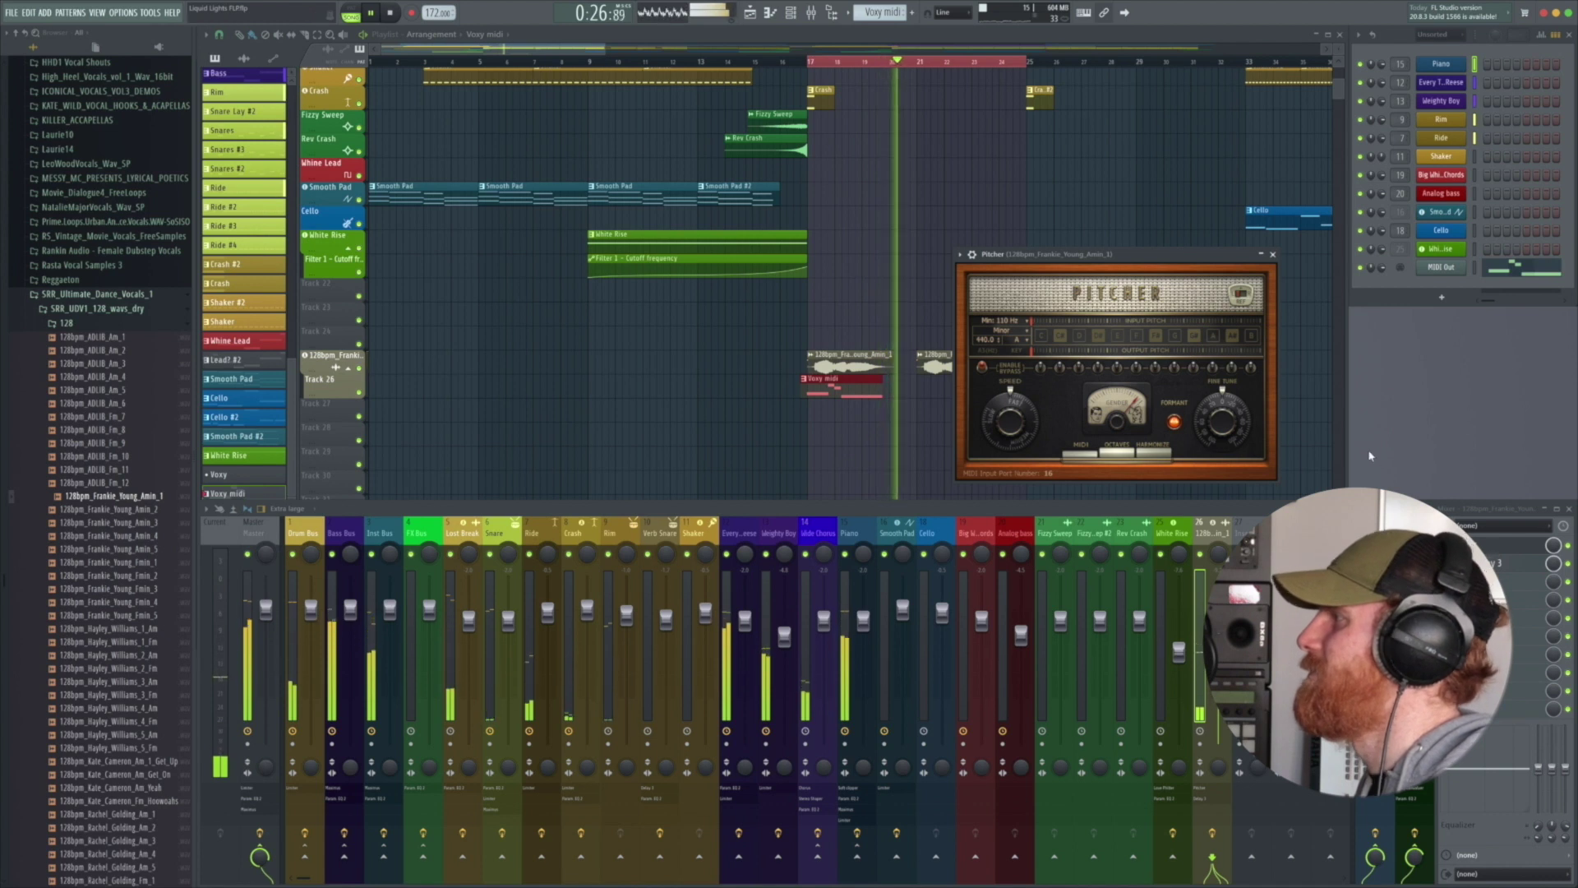
key("space")
key("space")
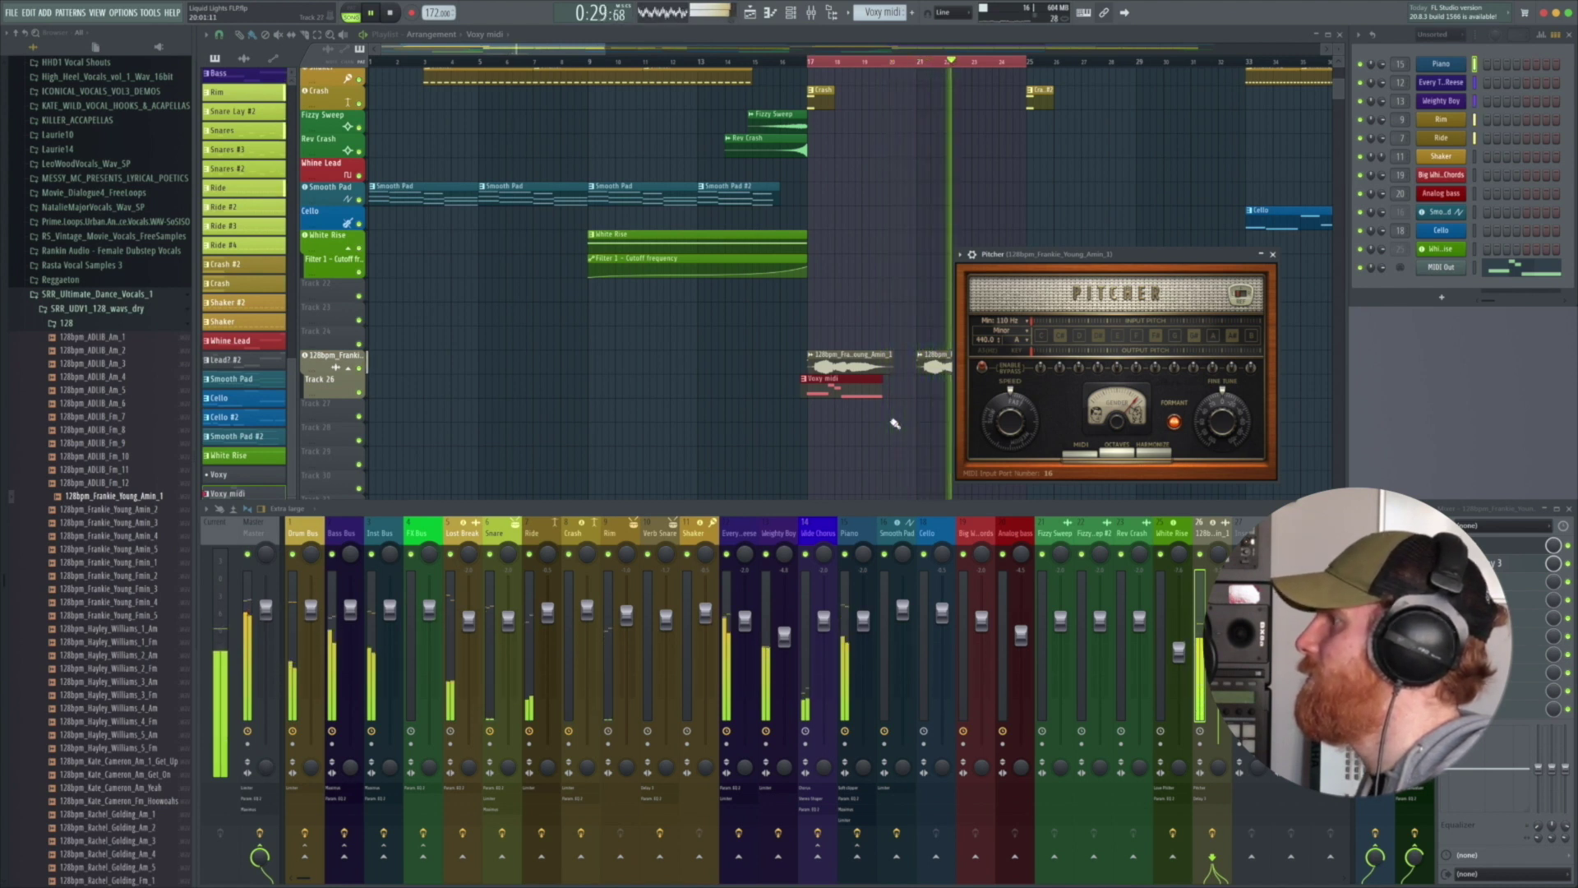
left_click(1274, 256)
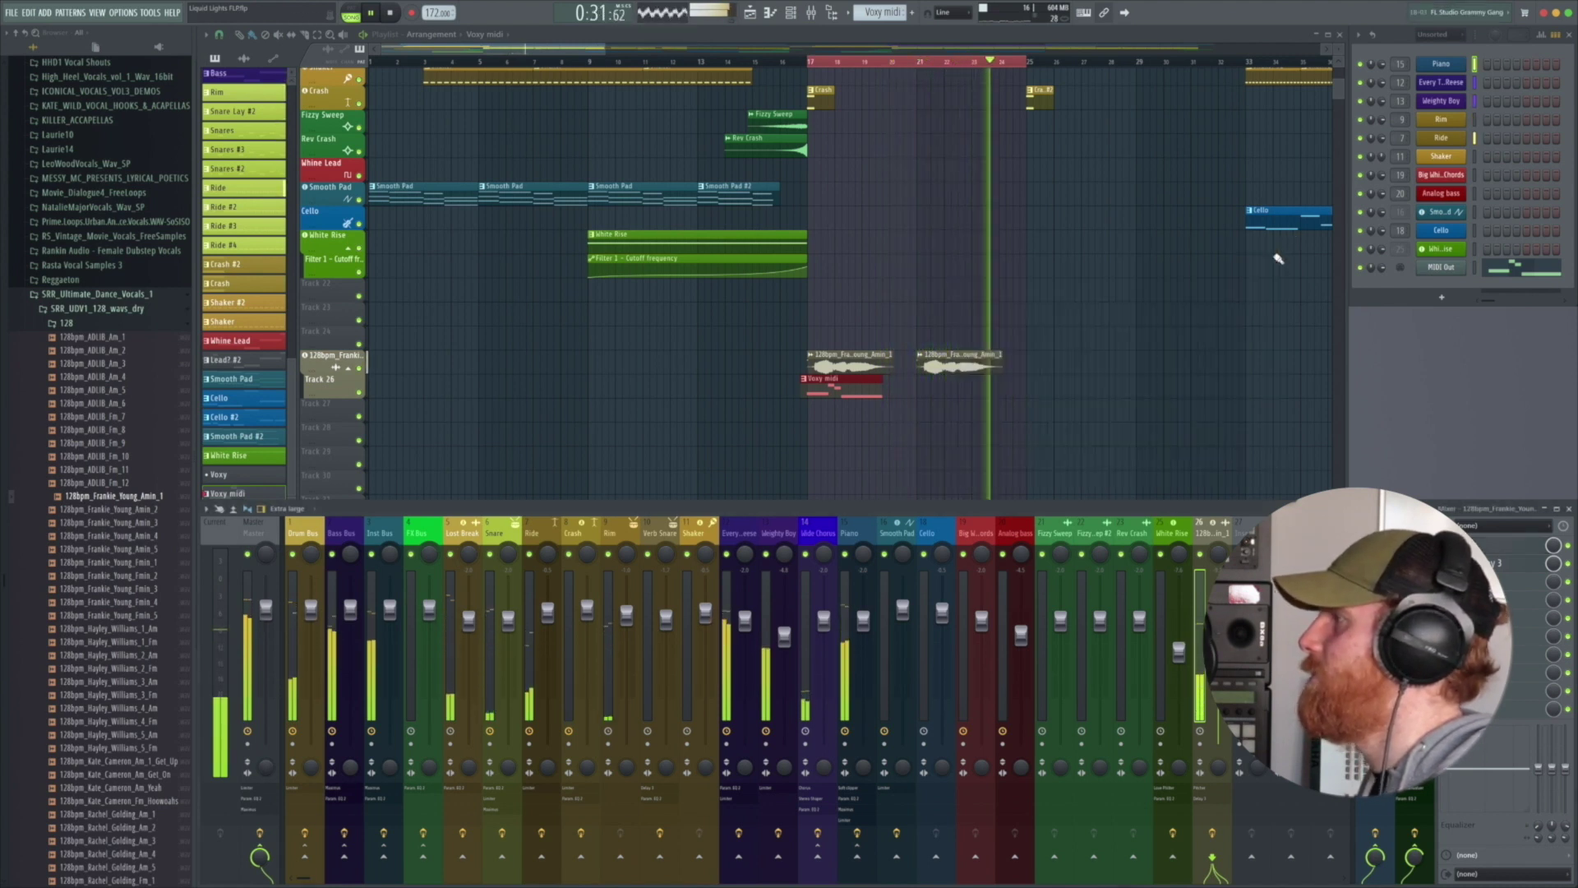